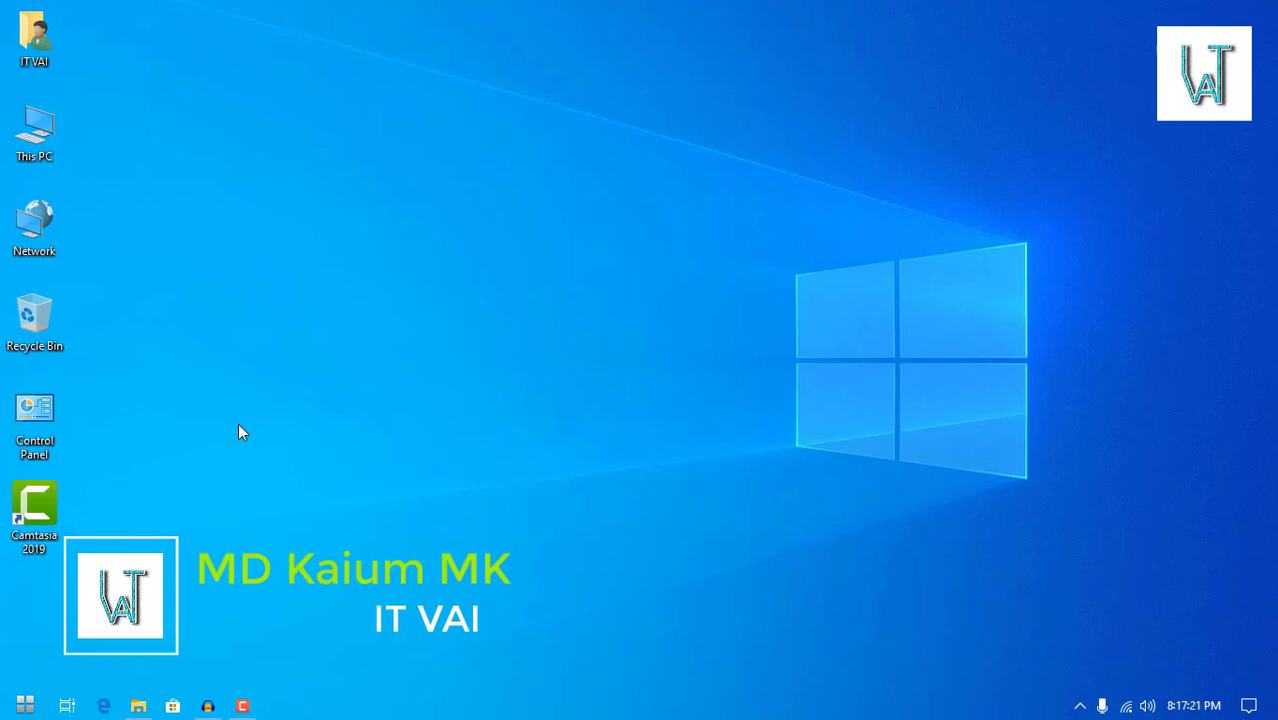
- Launch Microsoft Word from the Start menu program list, opening blank Document1
left_click(25, 706)
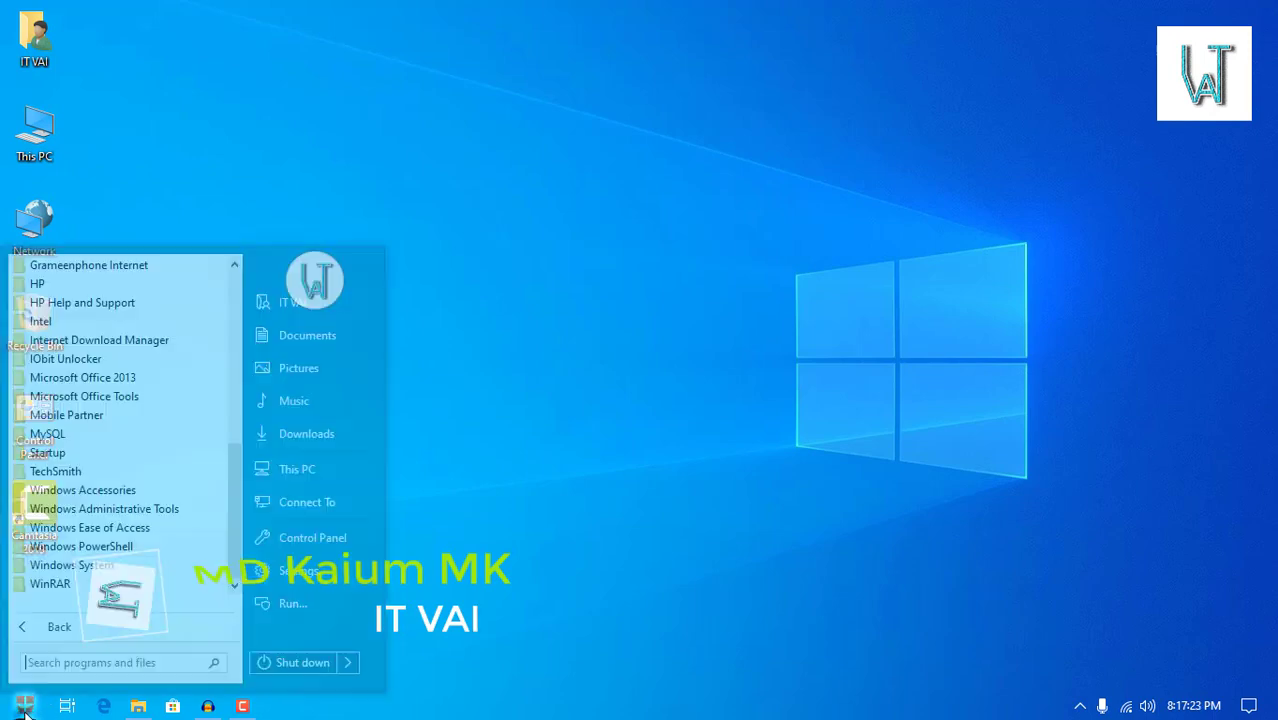
scroll(75, 370, "up", 5)
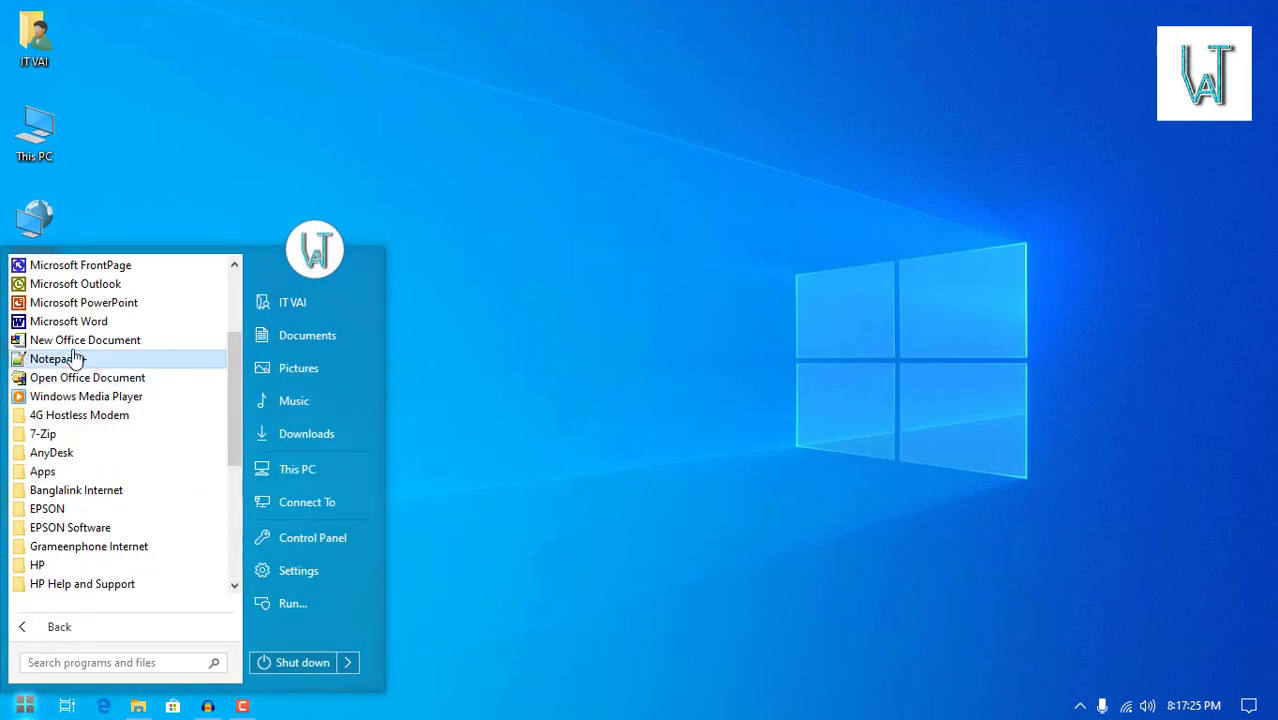
scroll(78, 310, "up", 4)
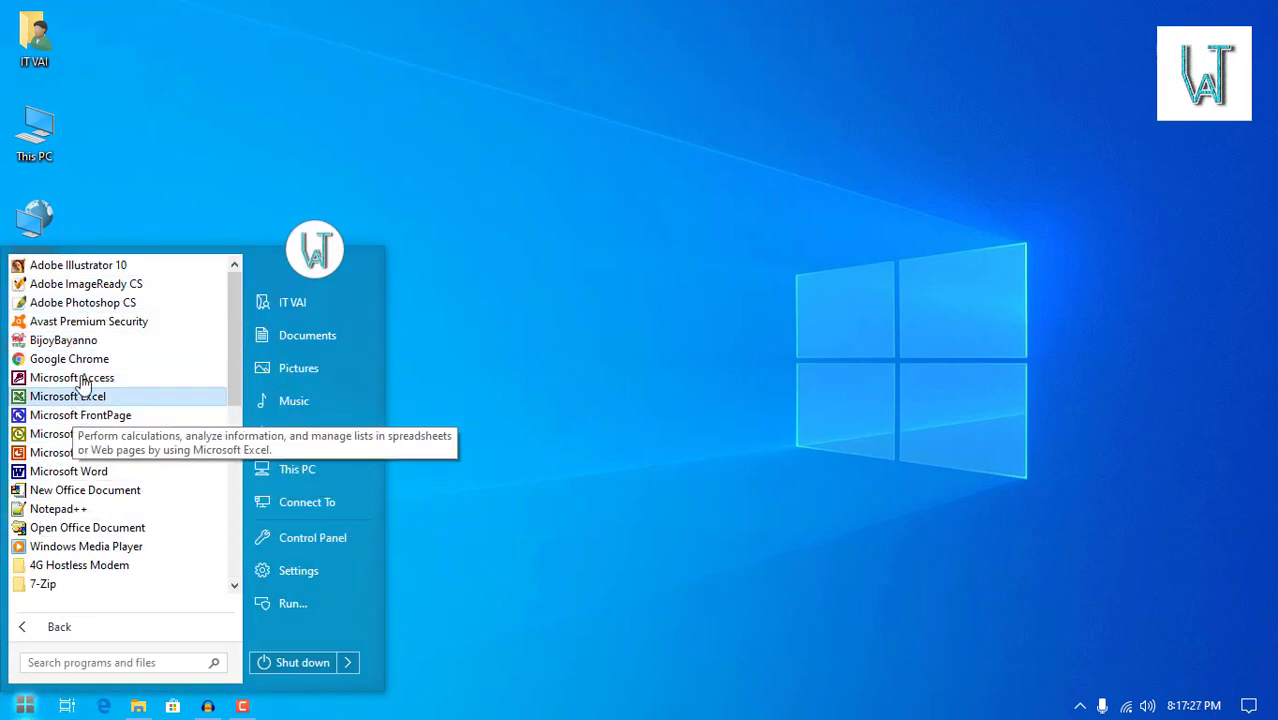
left_click(57, 473)
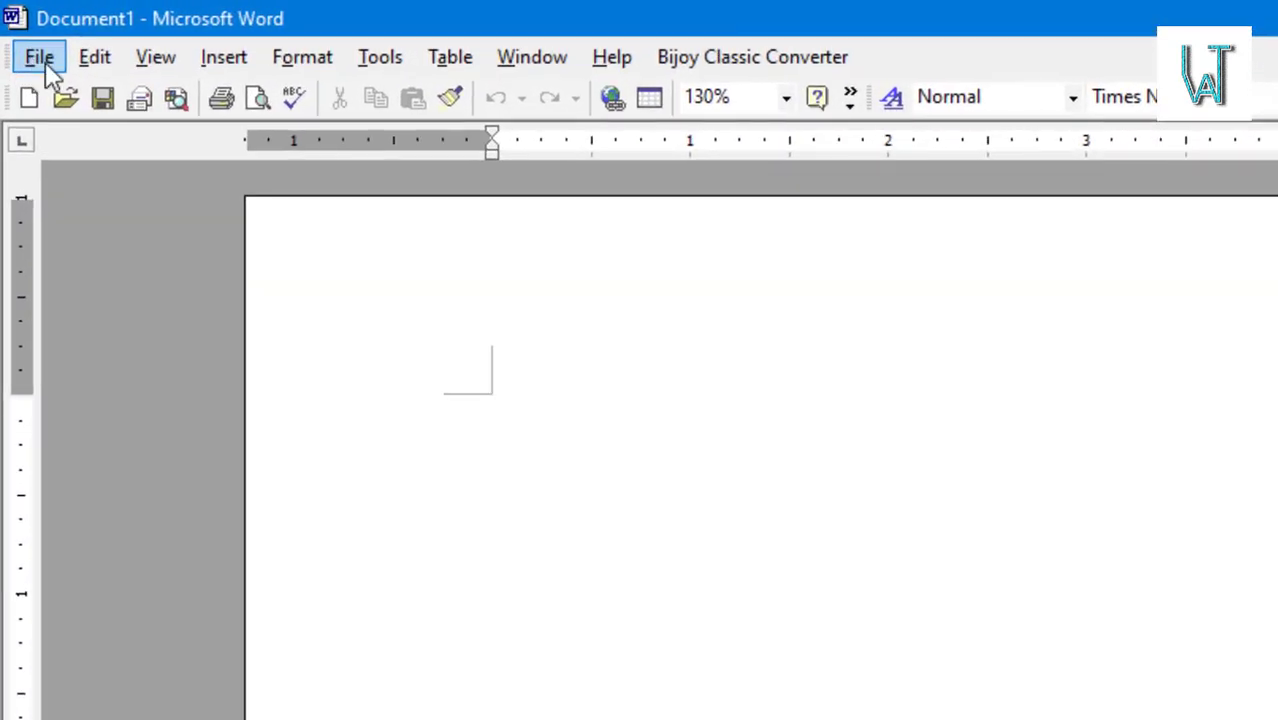
- Choose New from the expanded File menu to show the New Document task pane
left_click(45, 60)
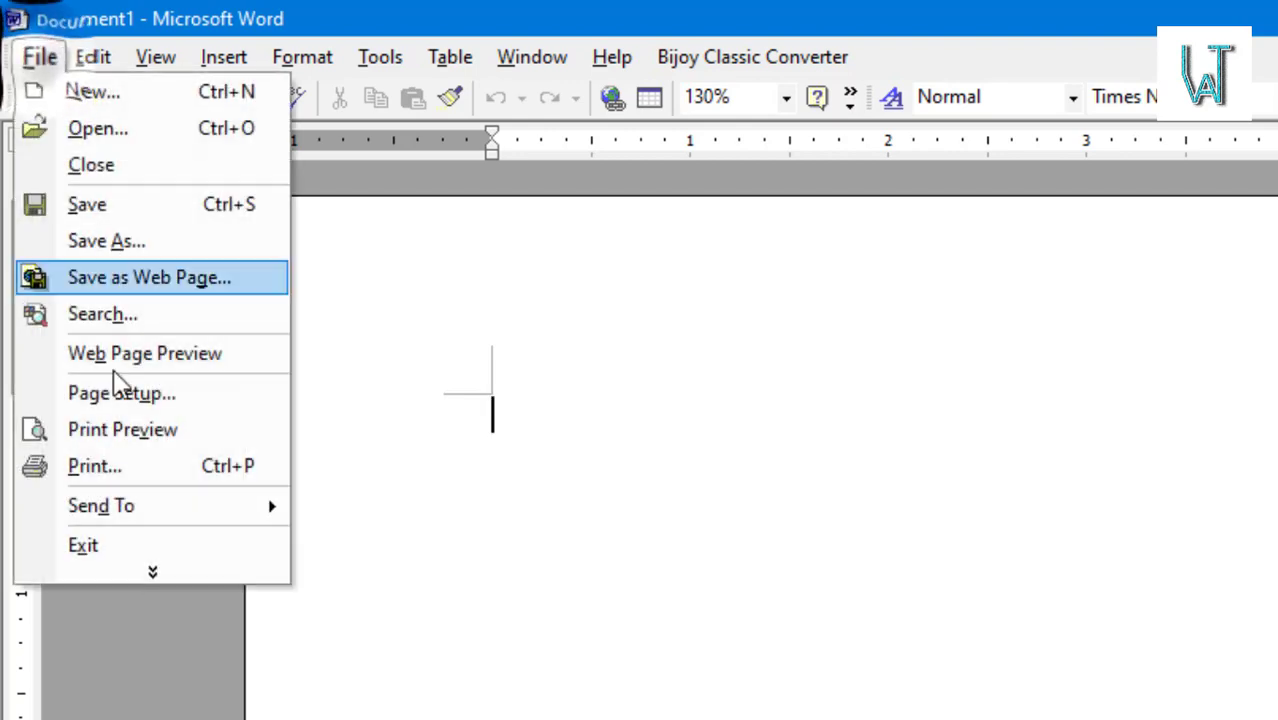
left_click(115, 578)
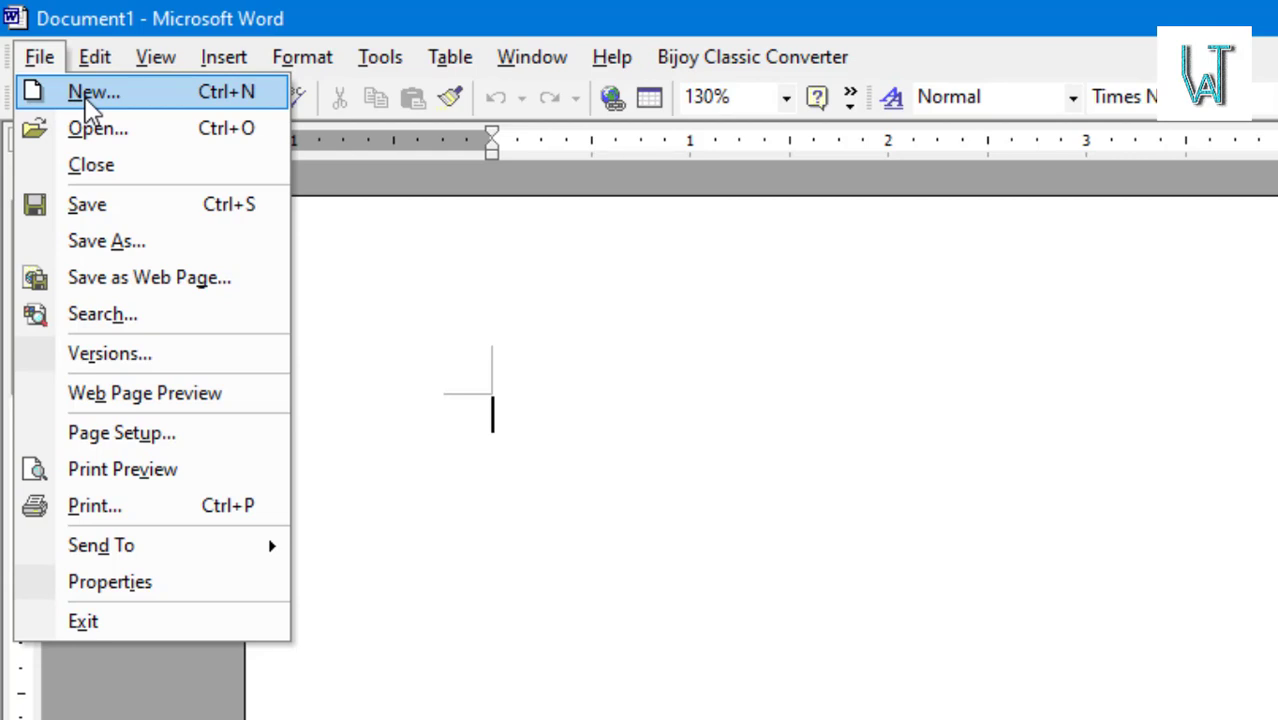
left_click(551, 457)
left_click(40, 60)
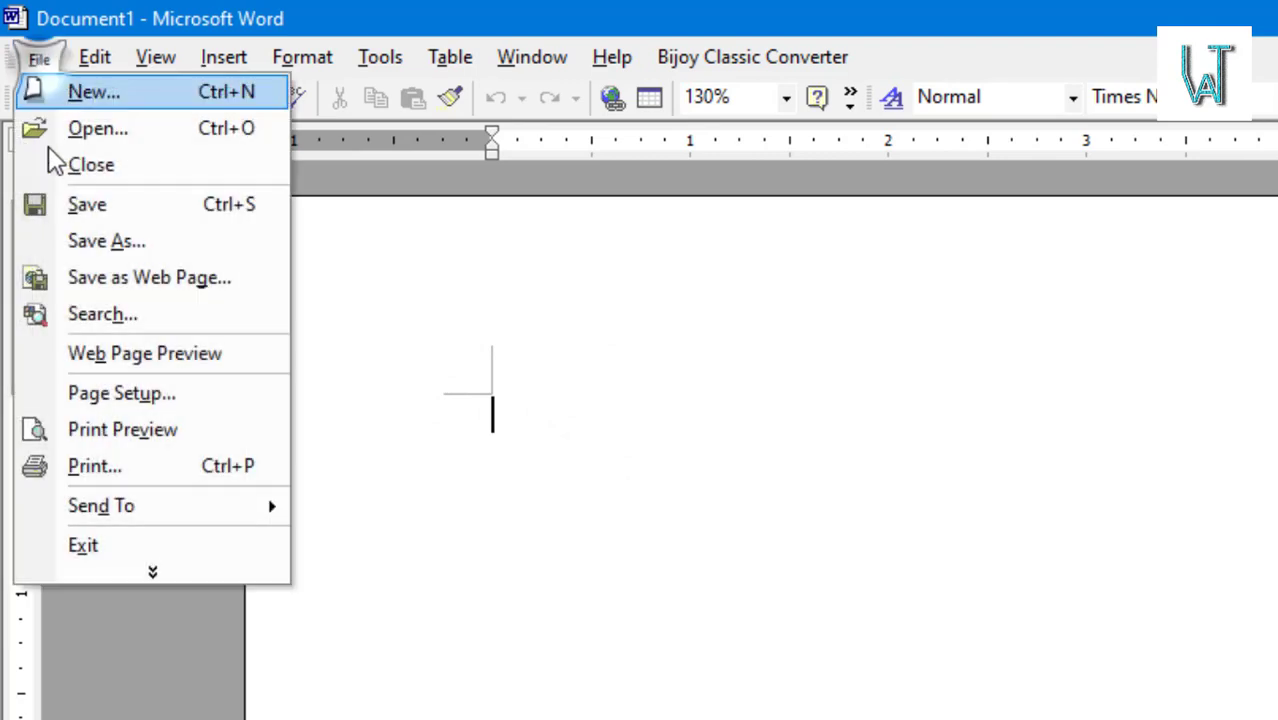
left_click(148, 569)
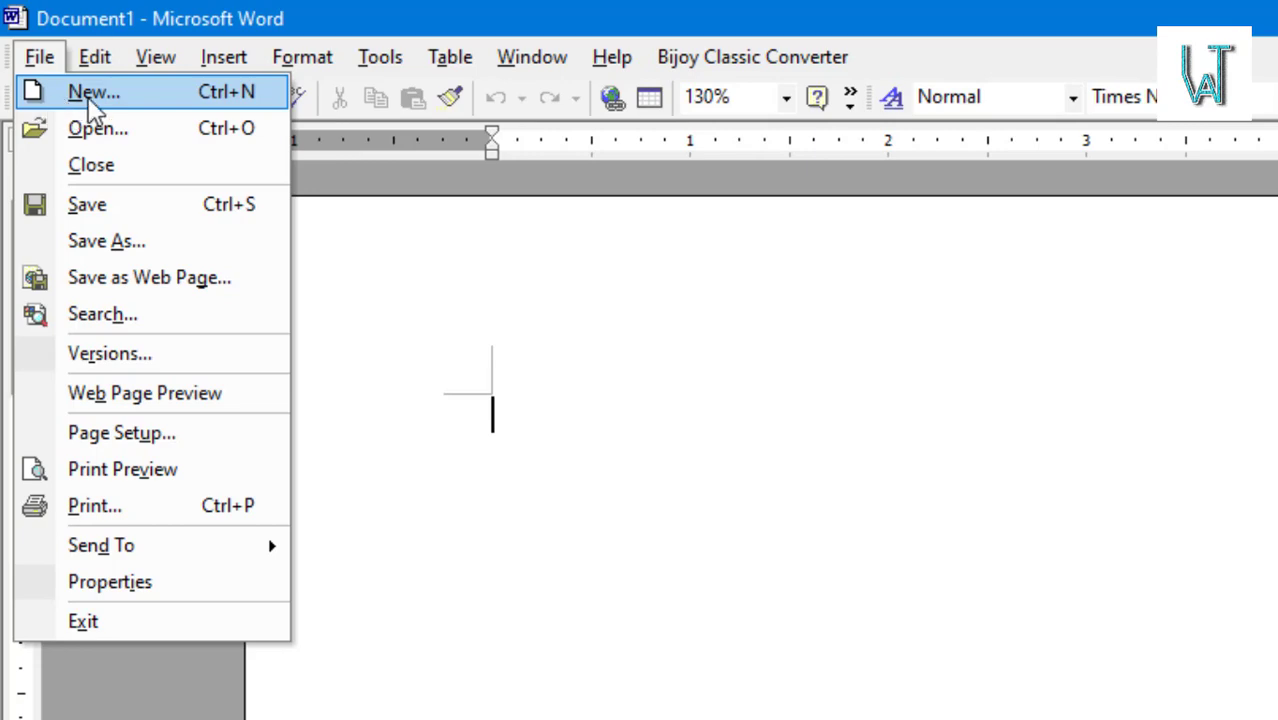
left_click(90, 98)
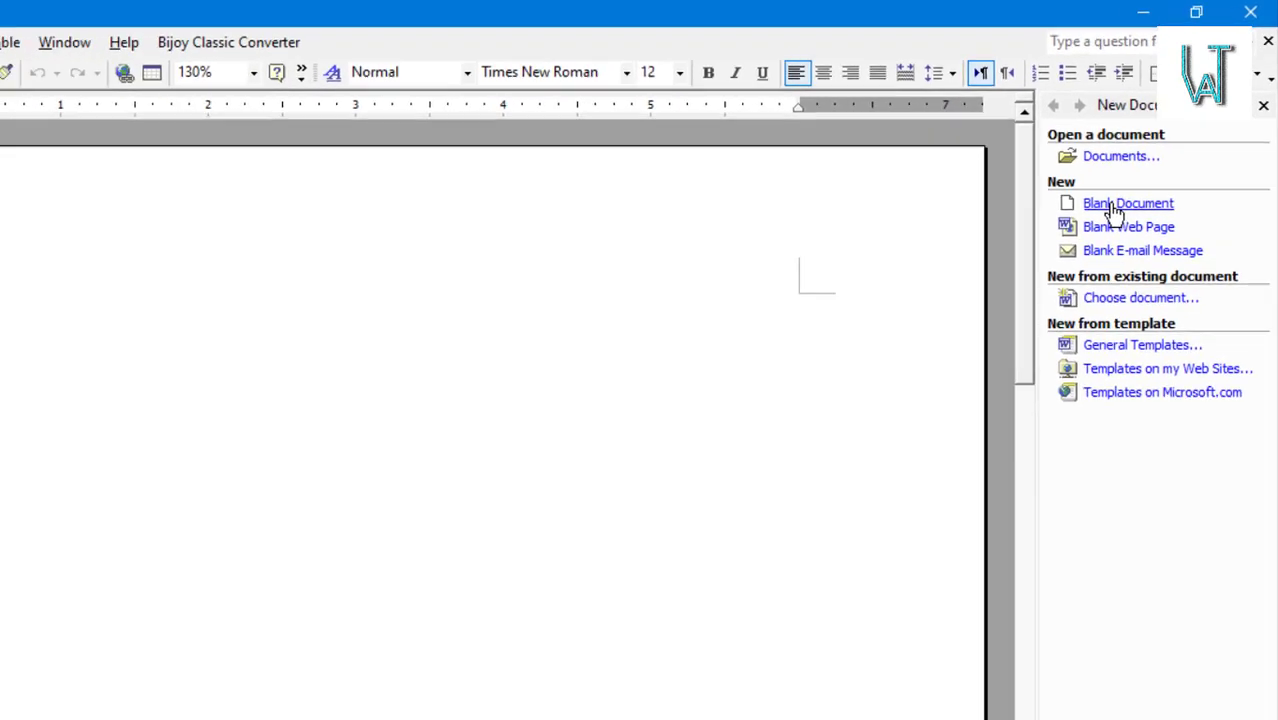
- Create blank Document2 from the task pane, then switch to another open Word document
left_click(1059, 280)
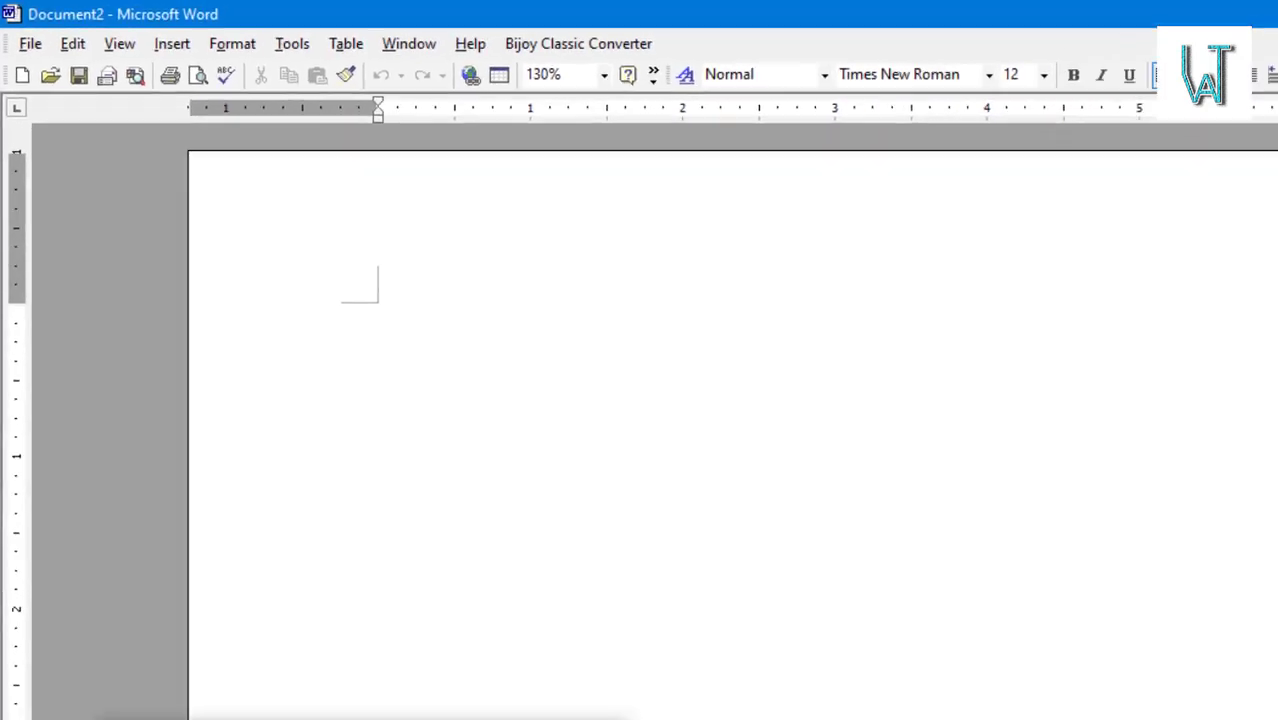
mouse_move(277, 706)
left_click(171, 620)
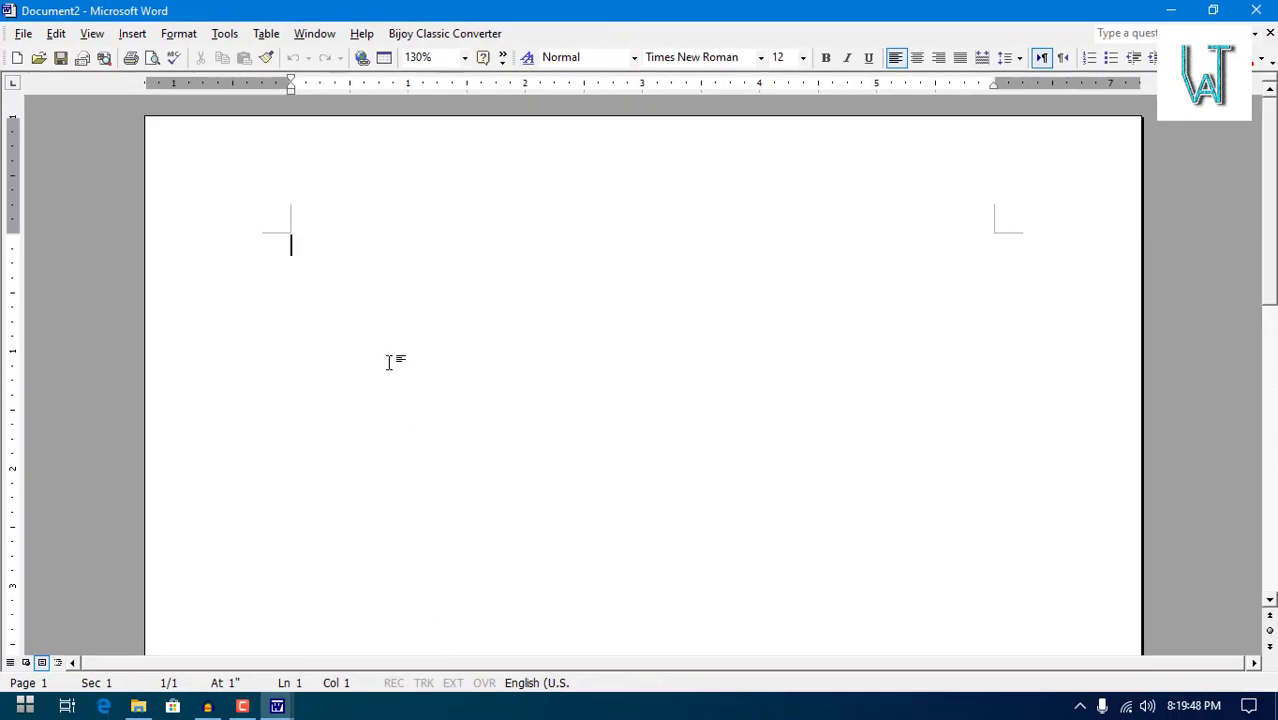
- Reopen the New Document task pane, close it, and bring up the expanded File menu
left_click(22, 35)
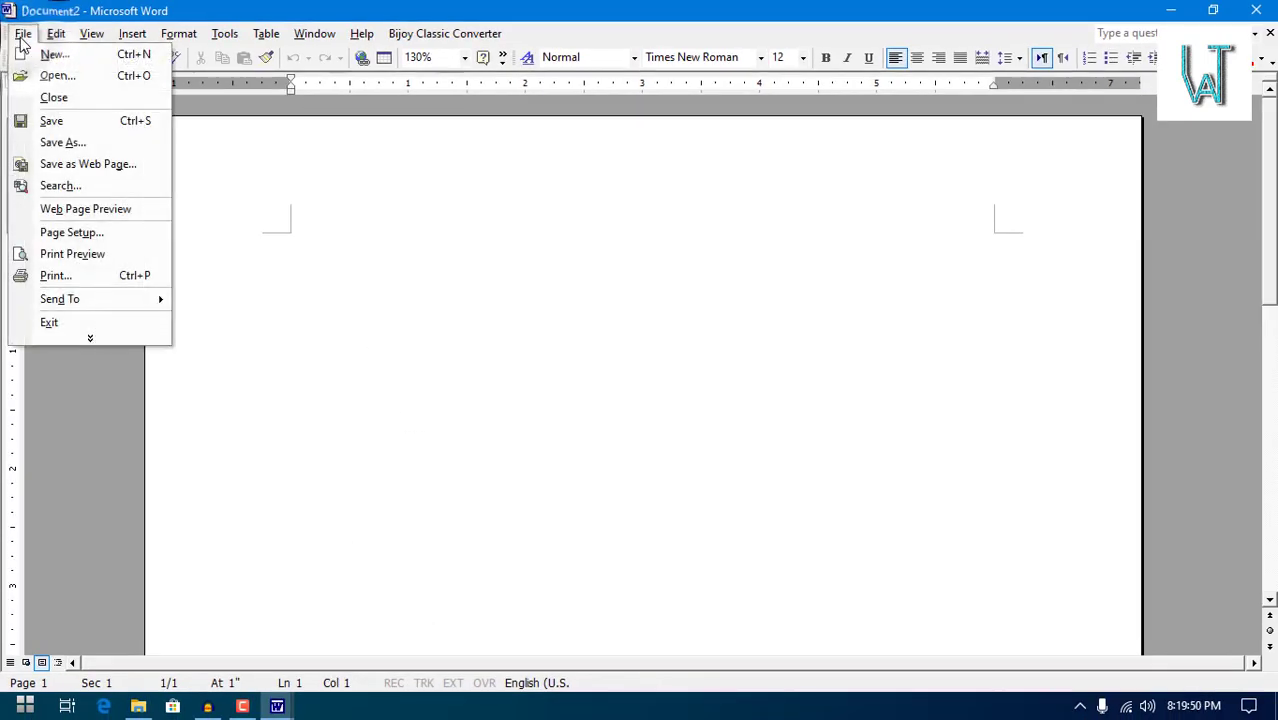
left_click(36, 56)
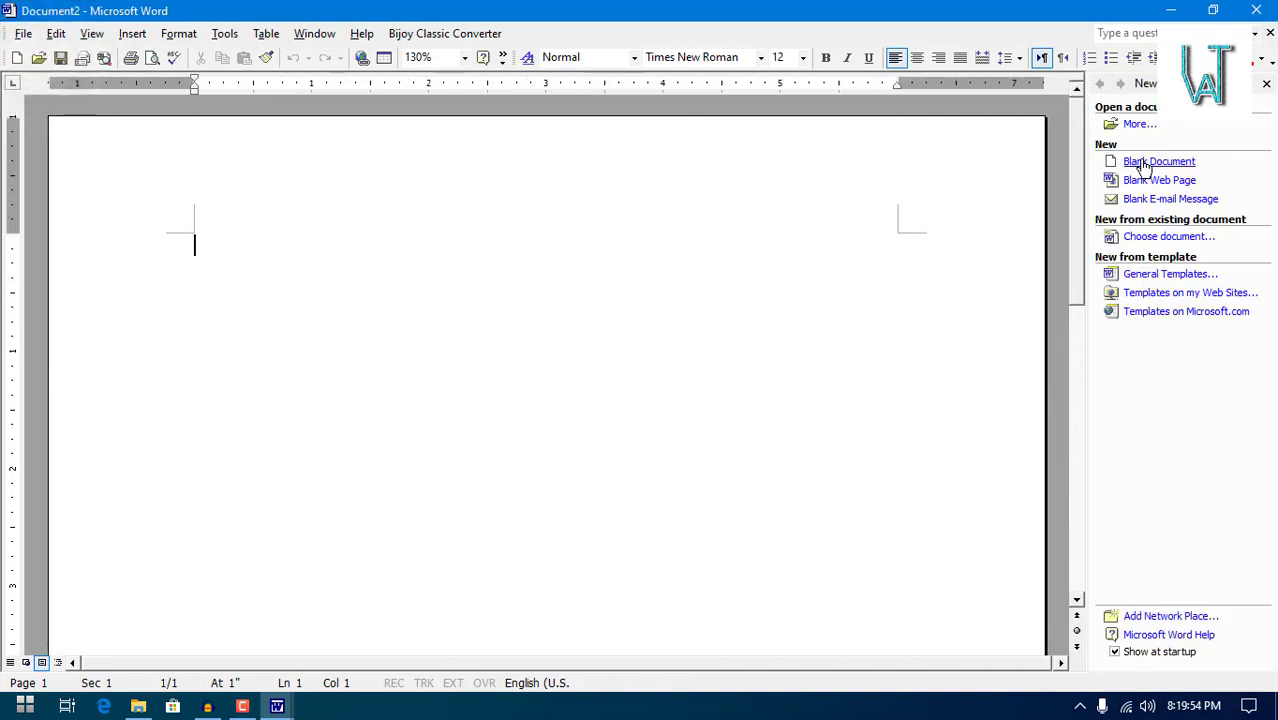
left_click(1266, 85)
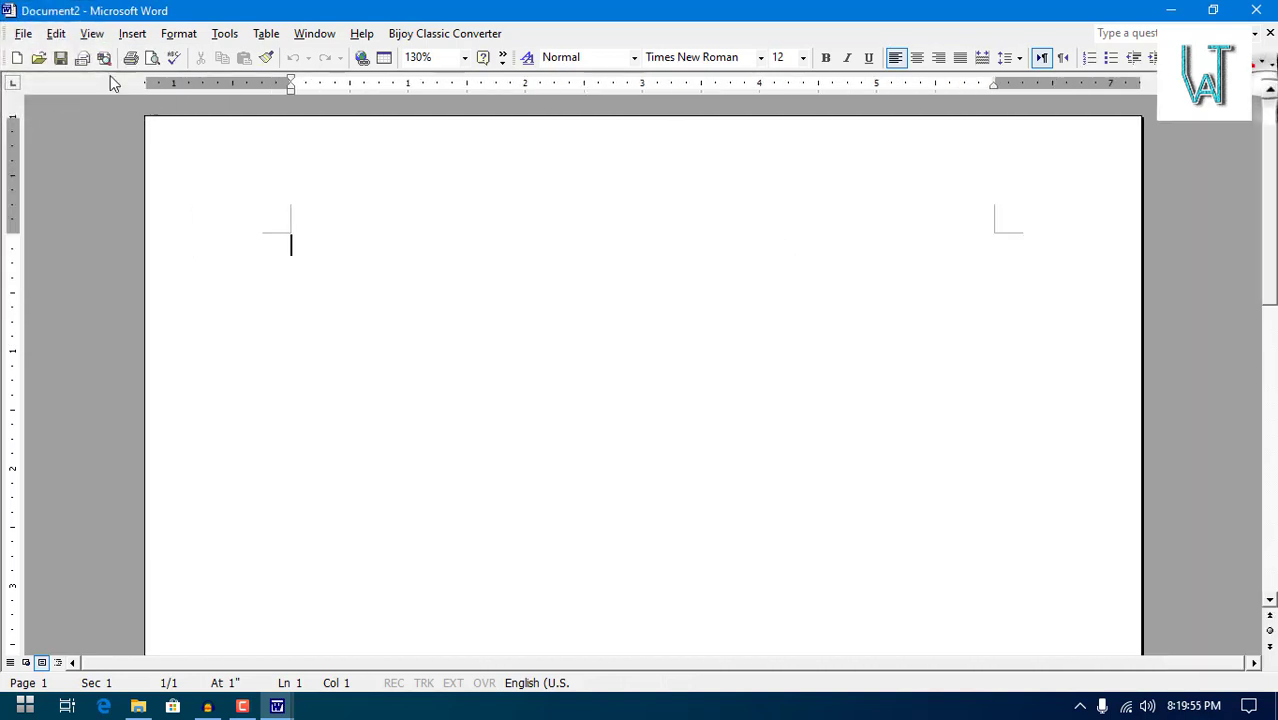
left_click(23, 33)
left_click(29, 341)
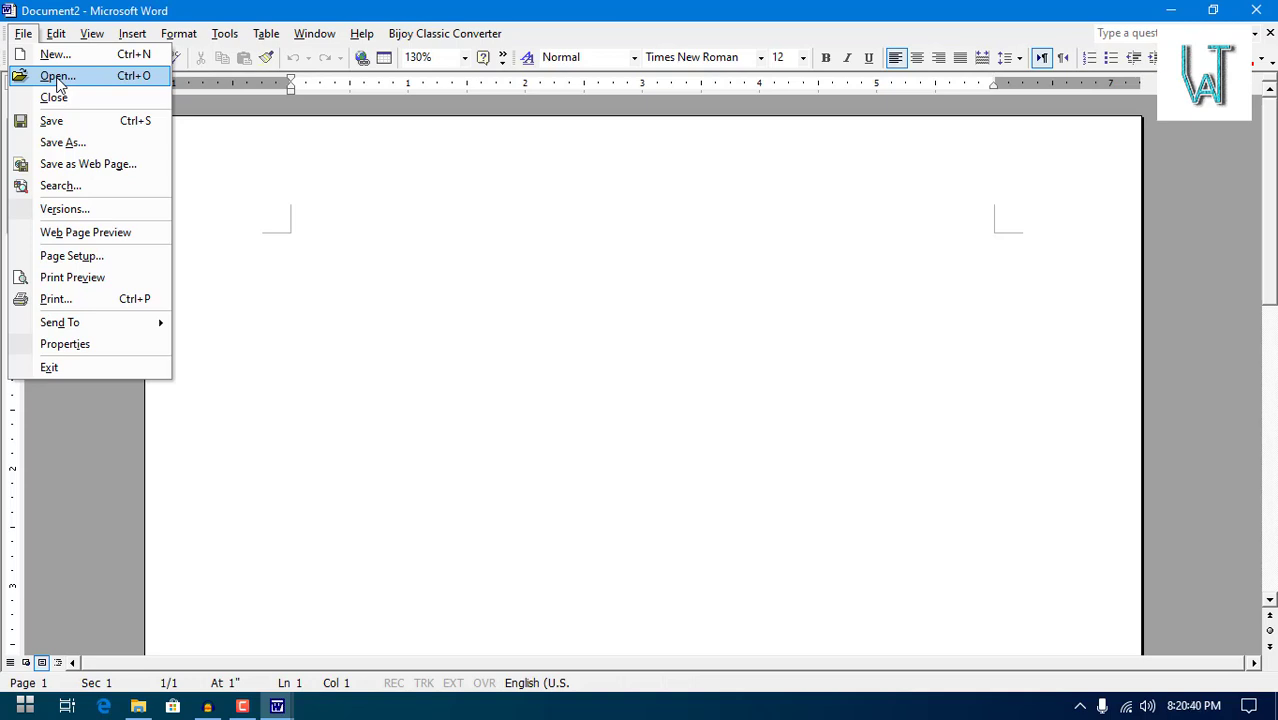
left_click(57, 77)
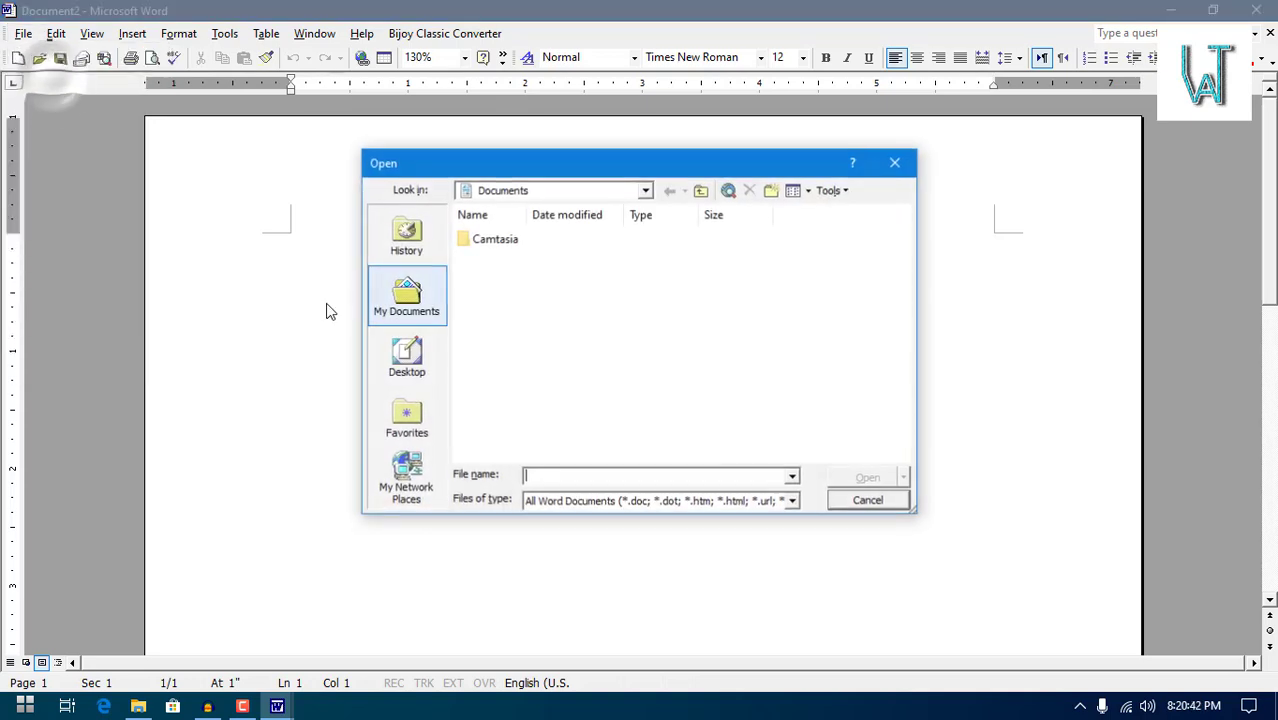
mouse_move(565, 175)
left_mouse_down()
mouse_move(595, 173)
mouse_move(544, 159)
left_mouse_up()
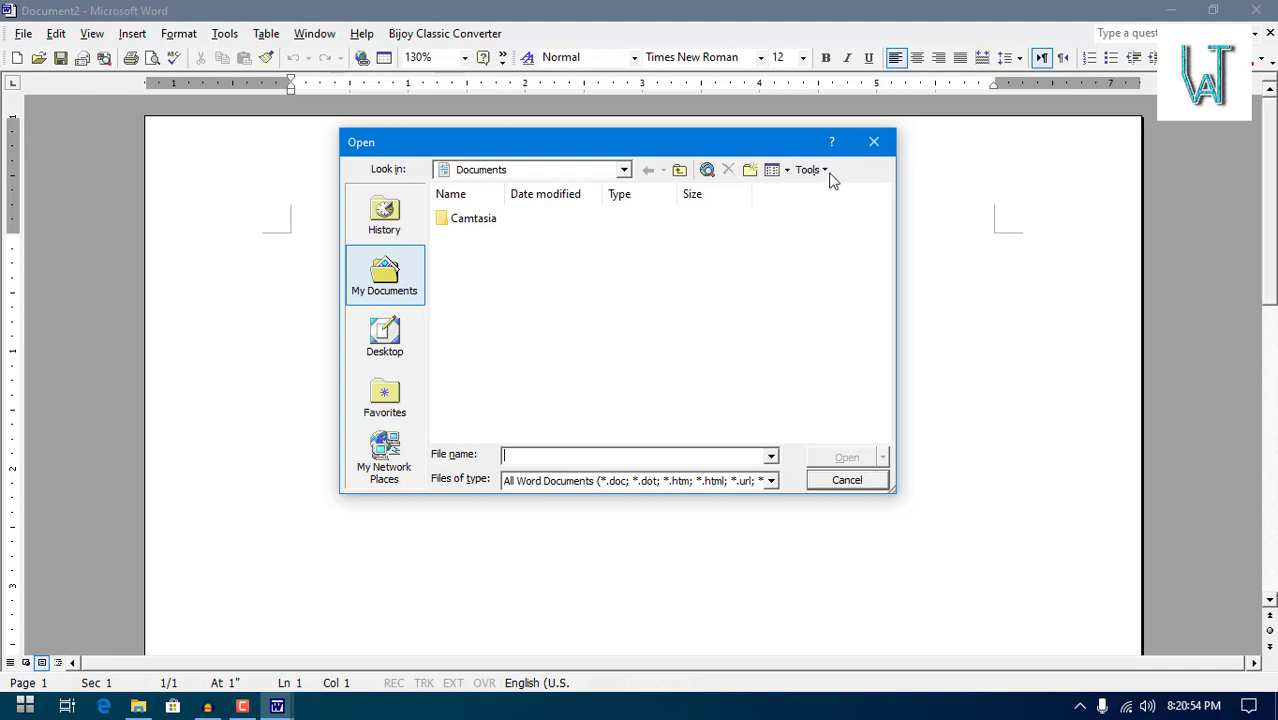
left_click(873, 143)
left_click(18, 38)
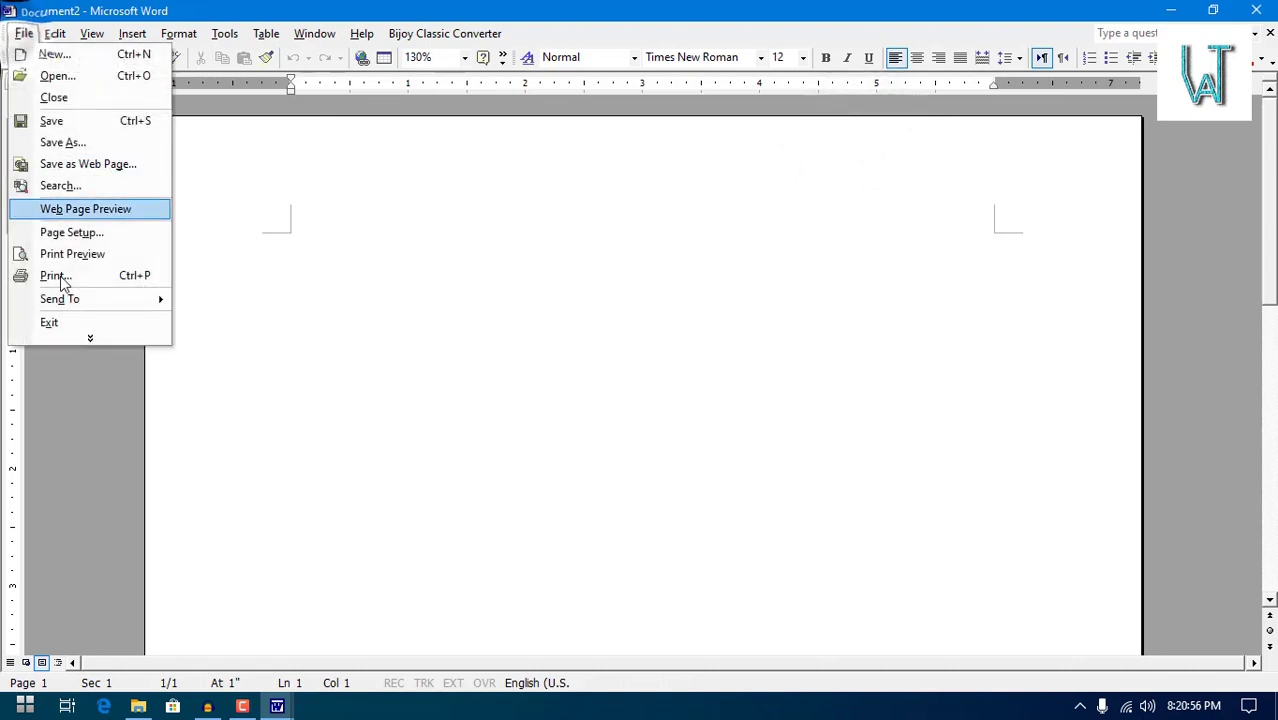
- Create Document3 with the New Blank Document button and Document4 with Ctrl+N
left_click(65, 338)
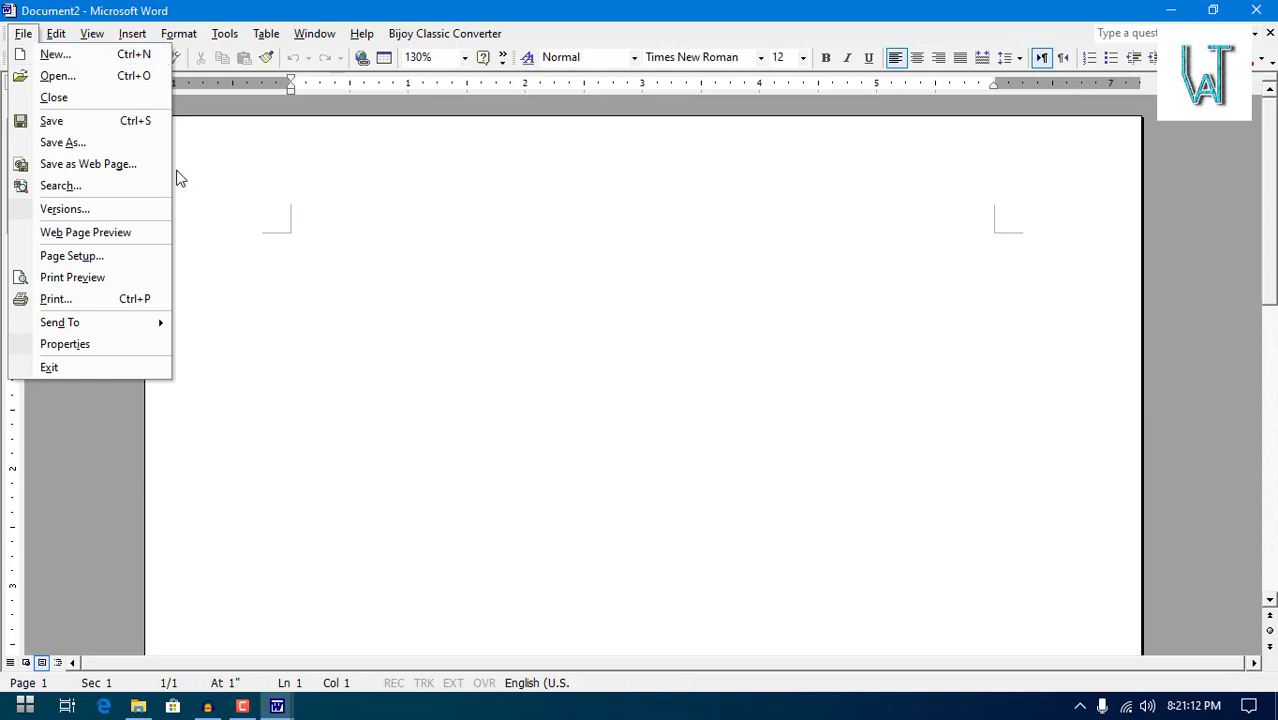
left_click(316, 271)
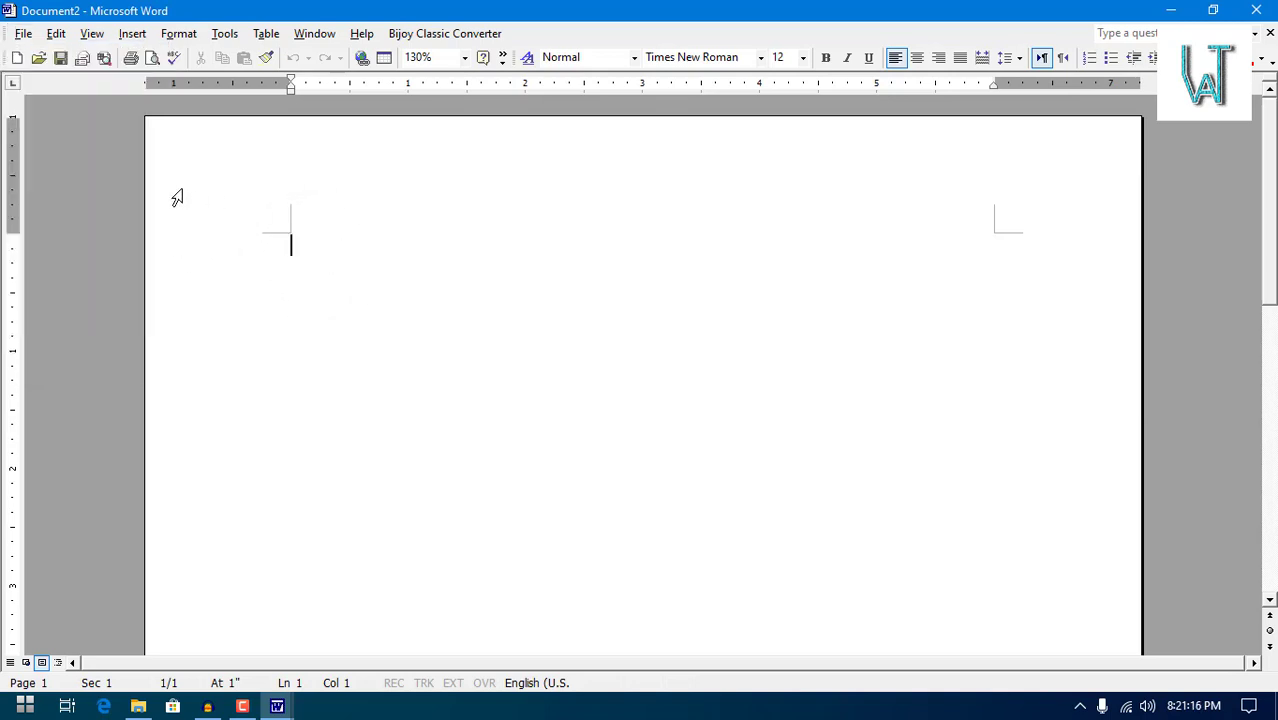
left_click(17, 60)
key("ctrl+n")
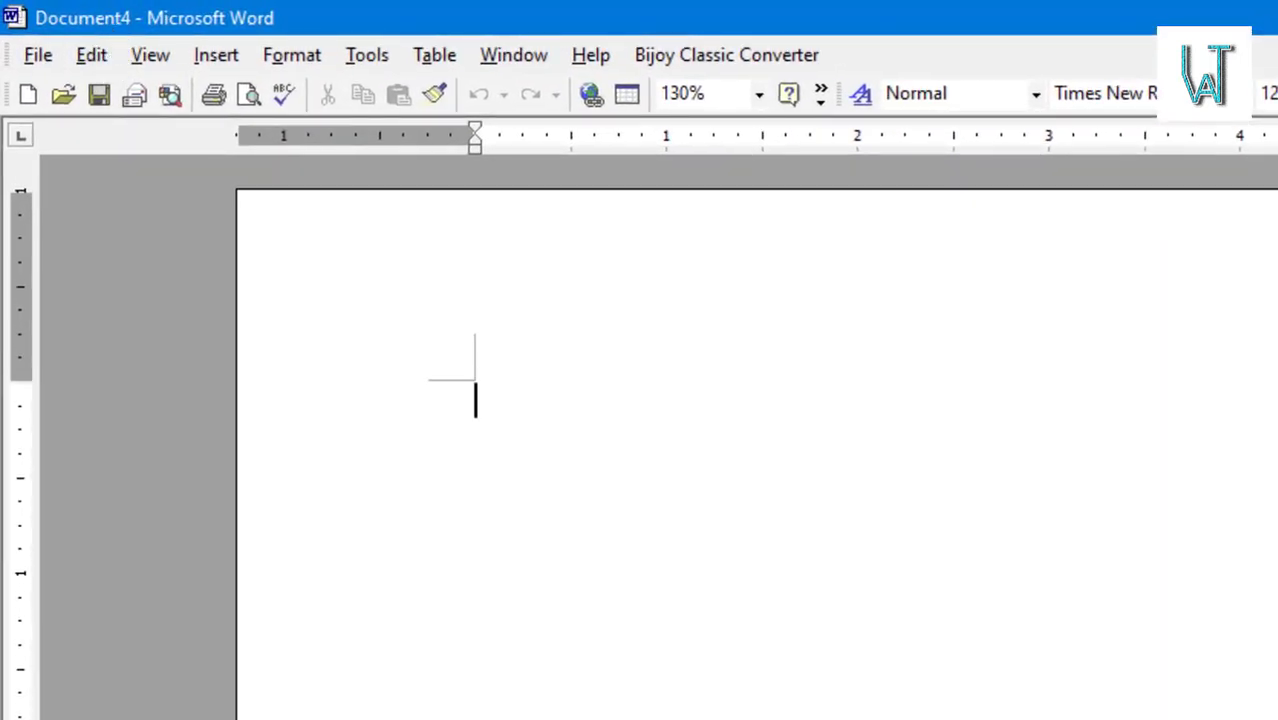
mouse_move(287, 716)
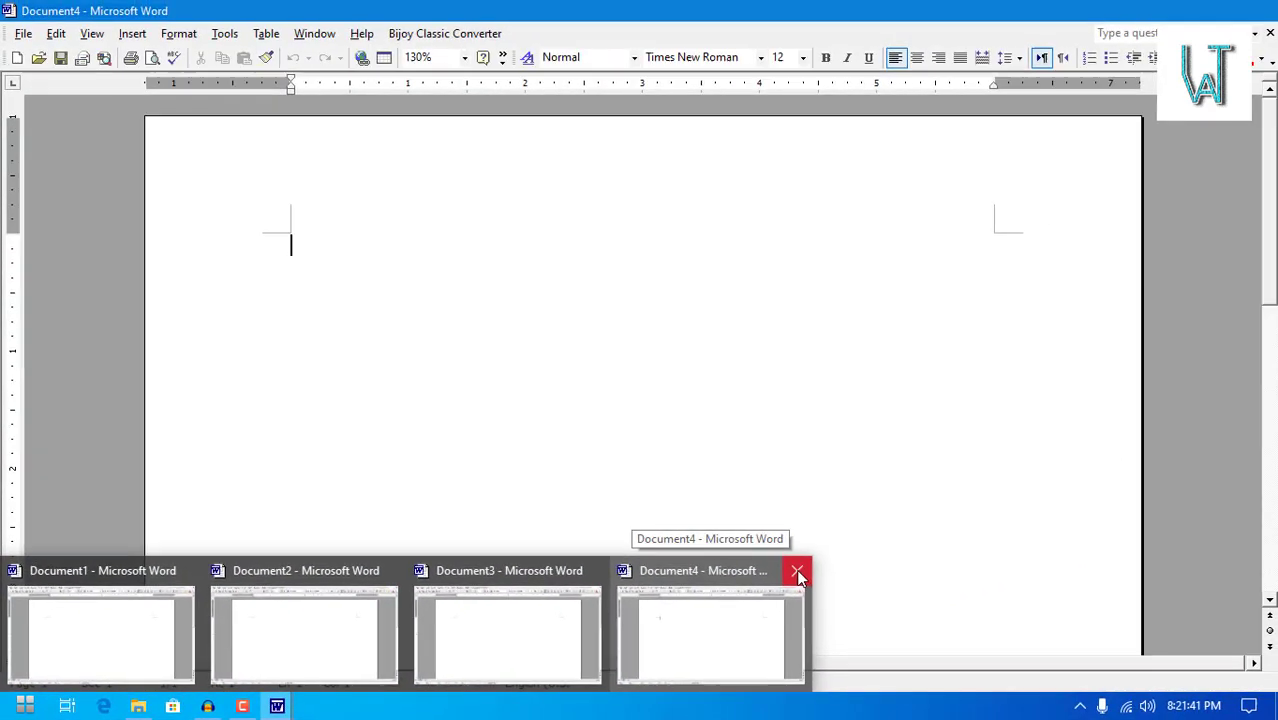
- Close Document4, Document3 and Document2 from their taskbar previews
left_click(969, 538)
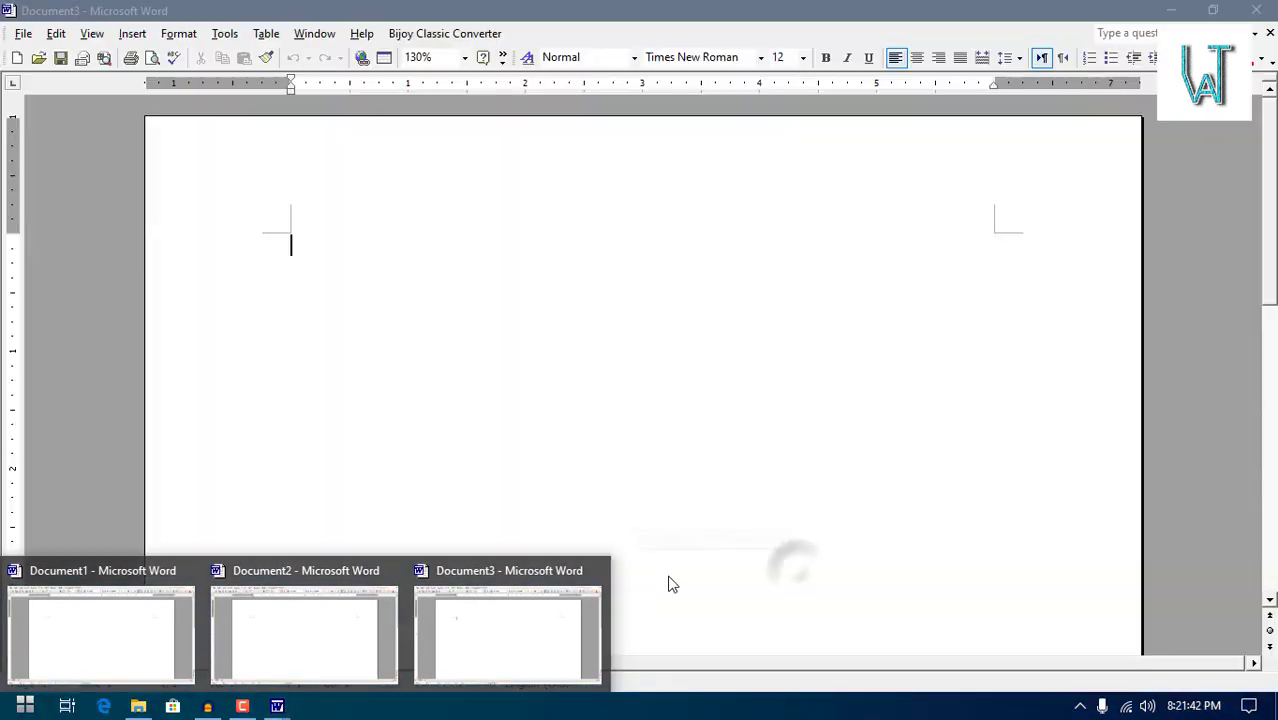
left_click(588, 580)
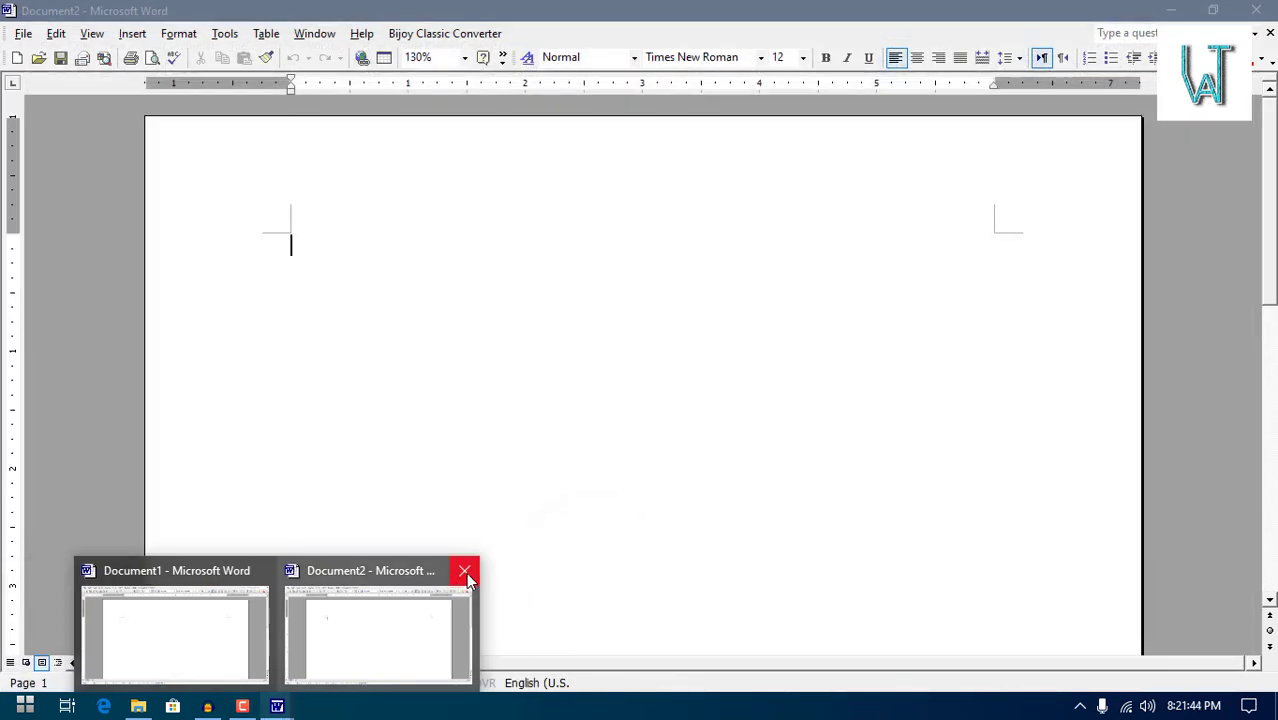
left_click(465, 571)
- Bring Document1 to the front and expand, then dismiss, its File menu
left_click(268, 616)
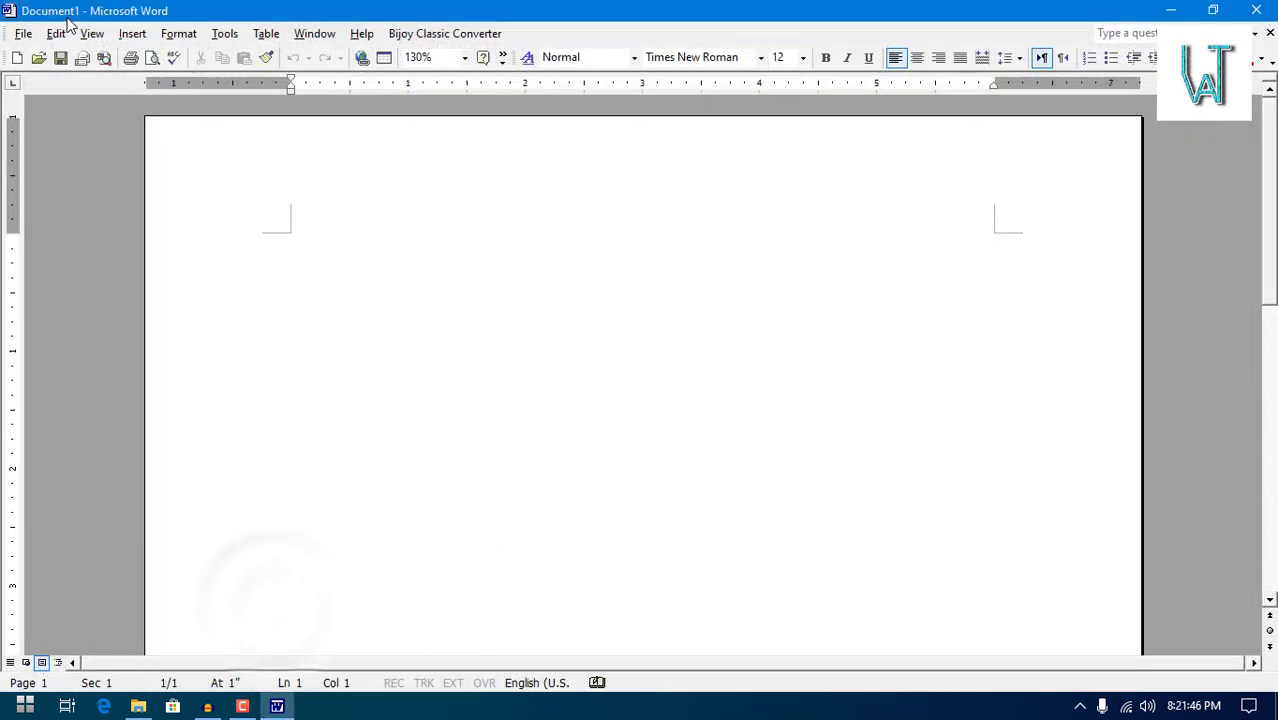
left_click(23, 33)
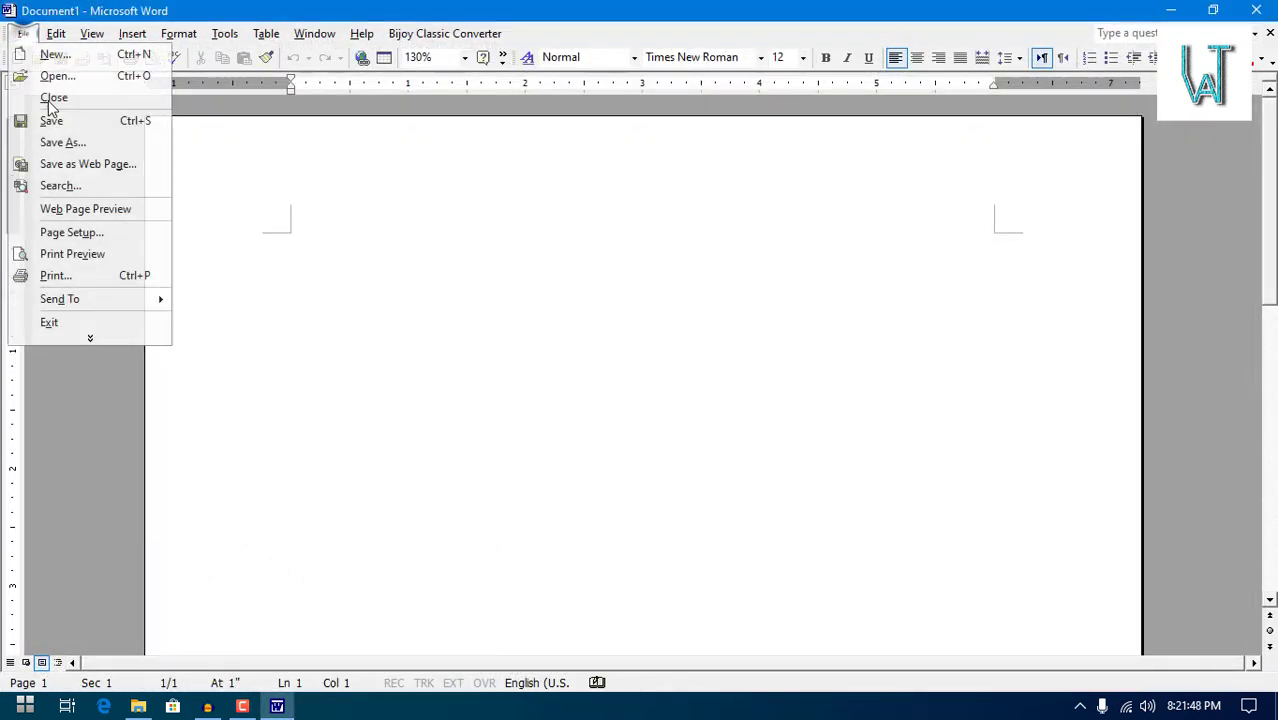
left_click(68, 337)
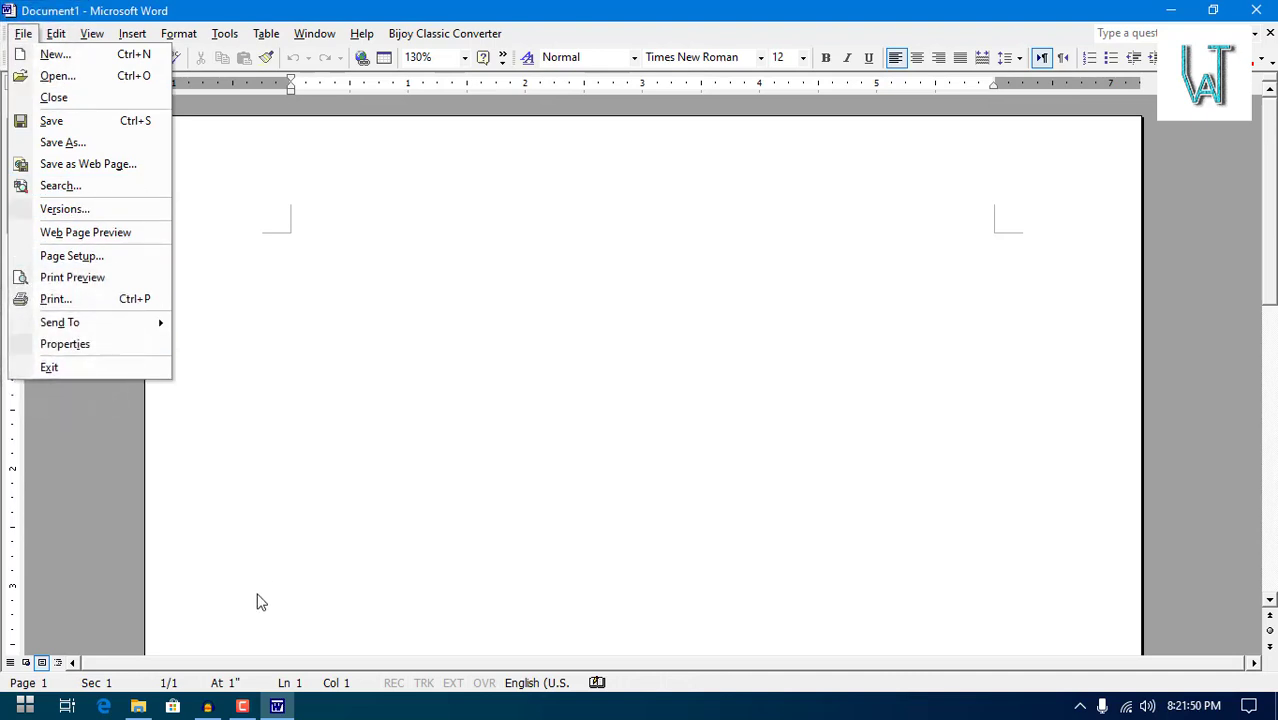
left_click(57, 54)
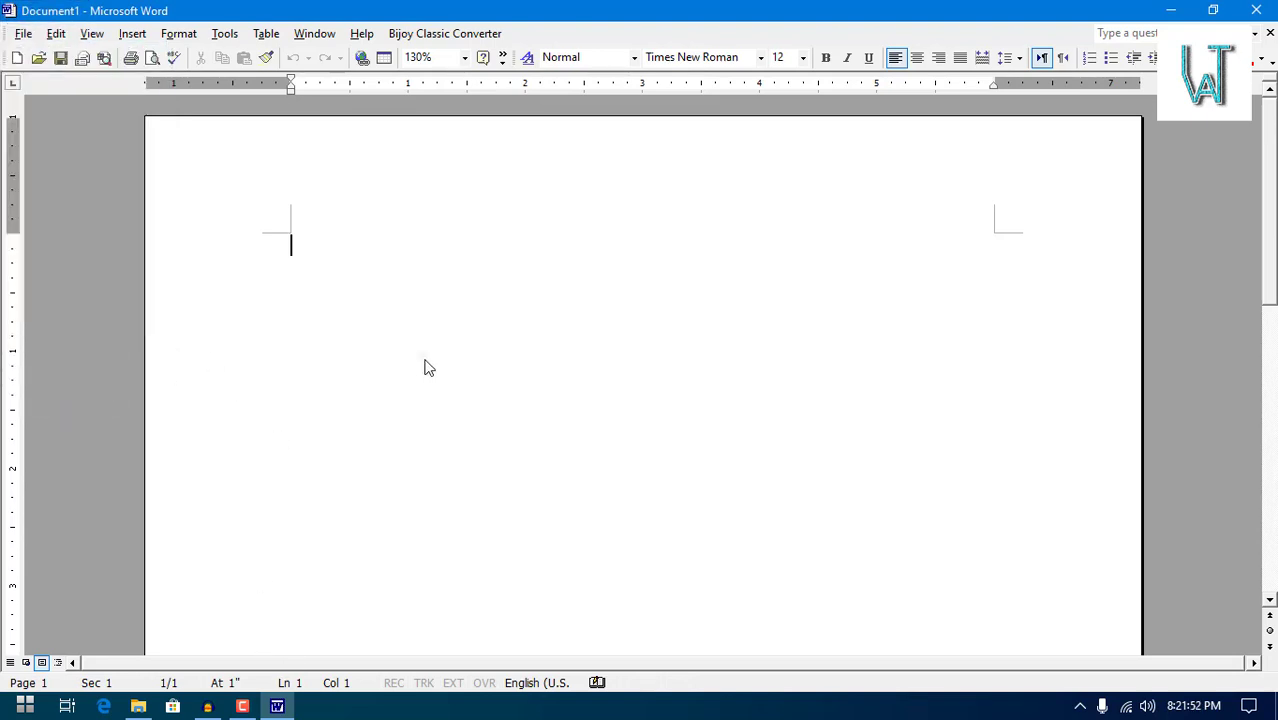
- Create two more new blank documents with the New Blank Document button
left_click(15, 60)
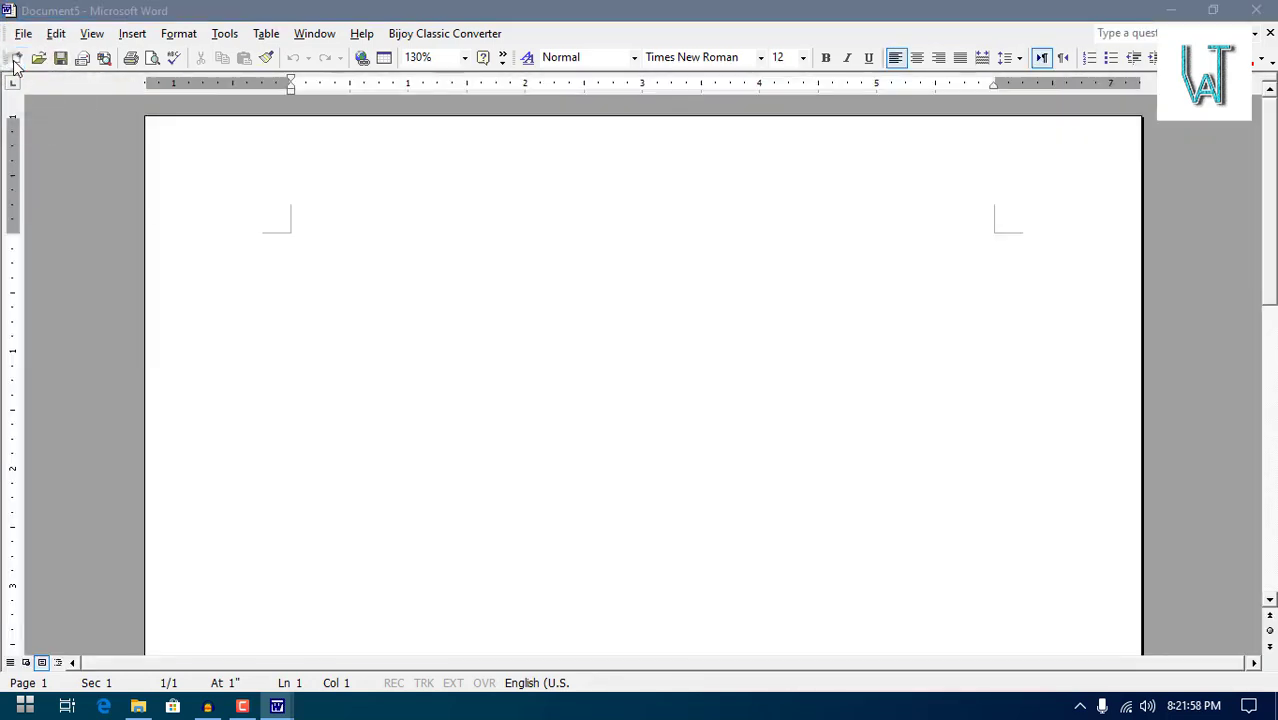
left_click(15, 60)
mouse_move(285, 710)
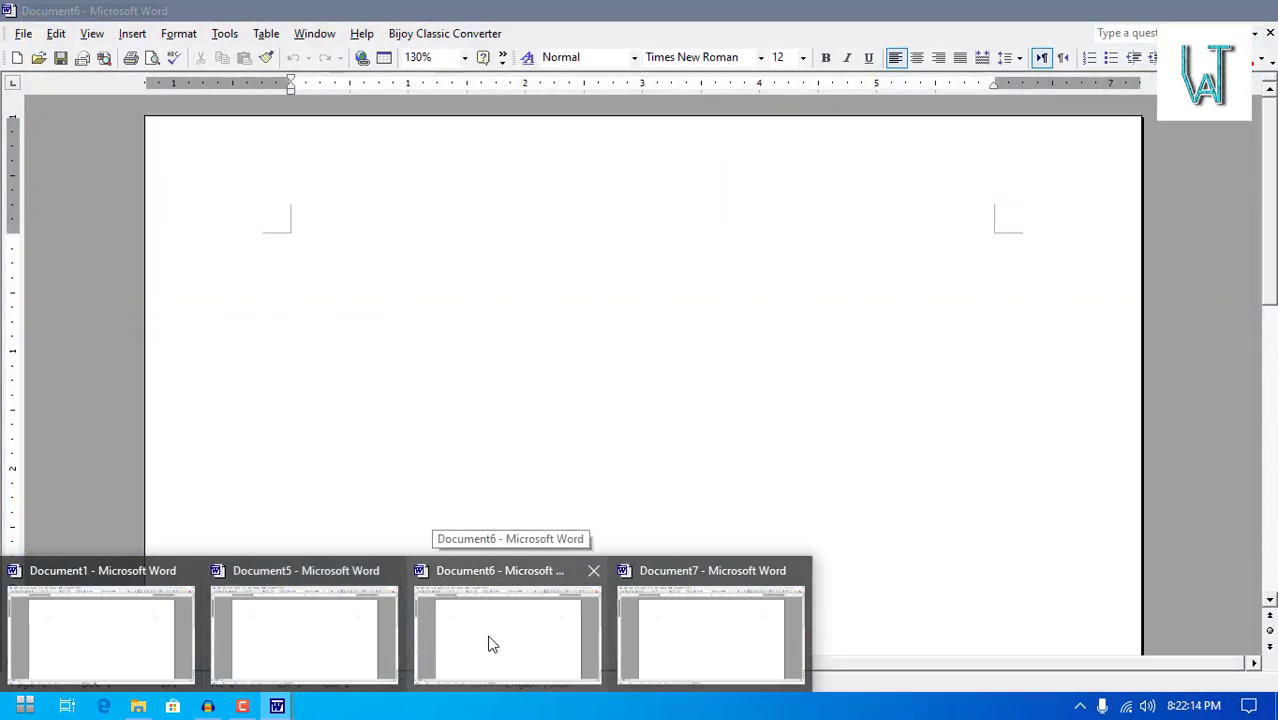
- Close Document6 via File > Close, then Document7 and Document5 from taskbar previews
left_click(489, 643)
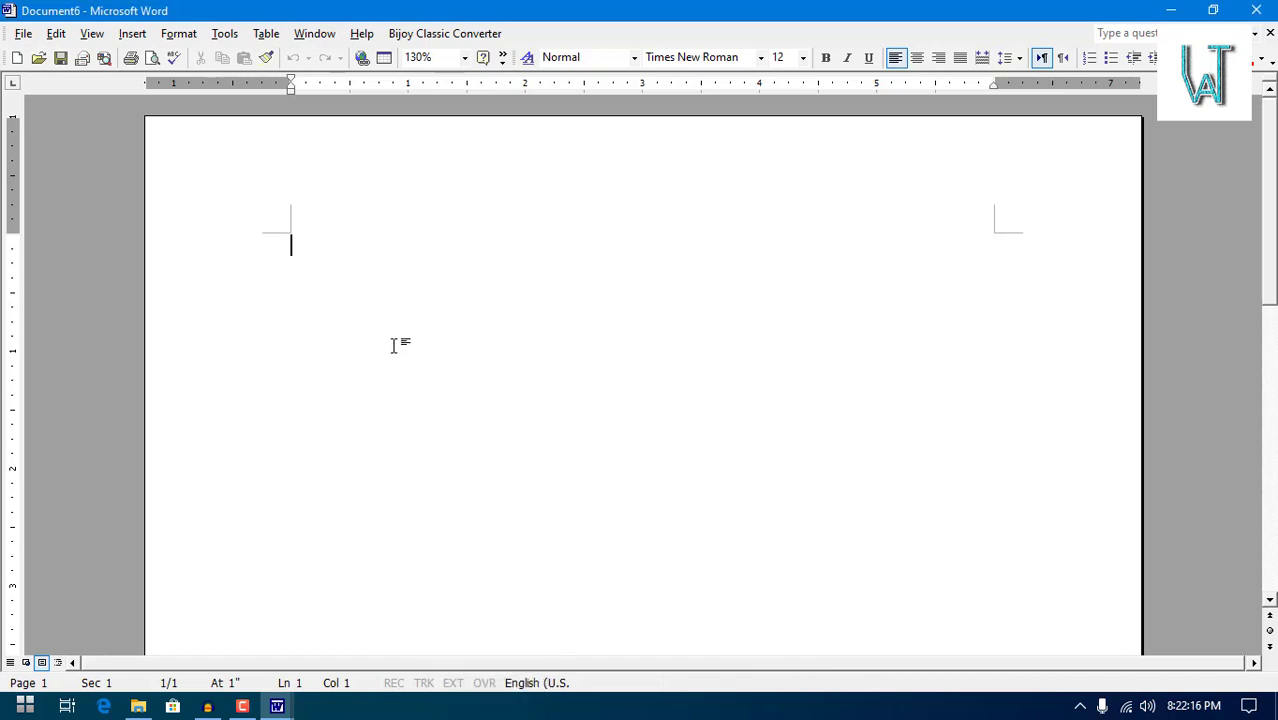
left_click(22, 33)
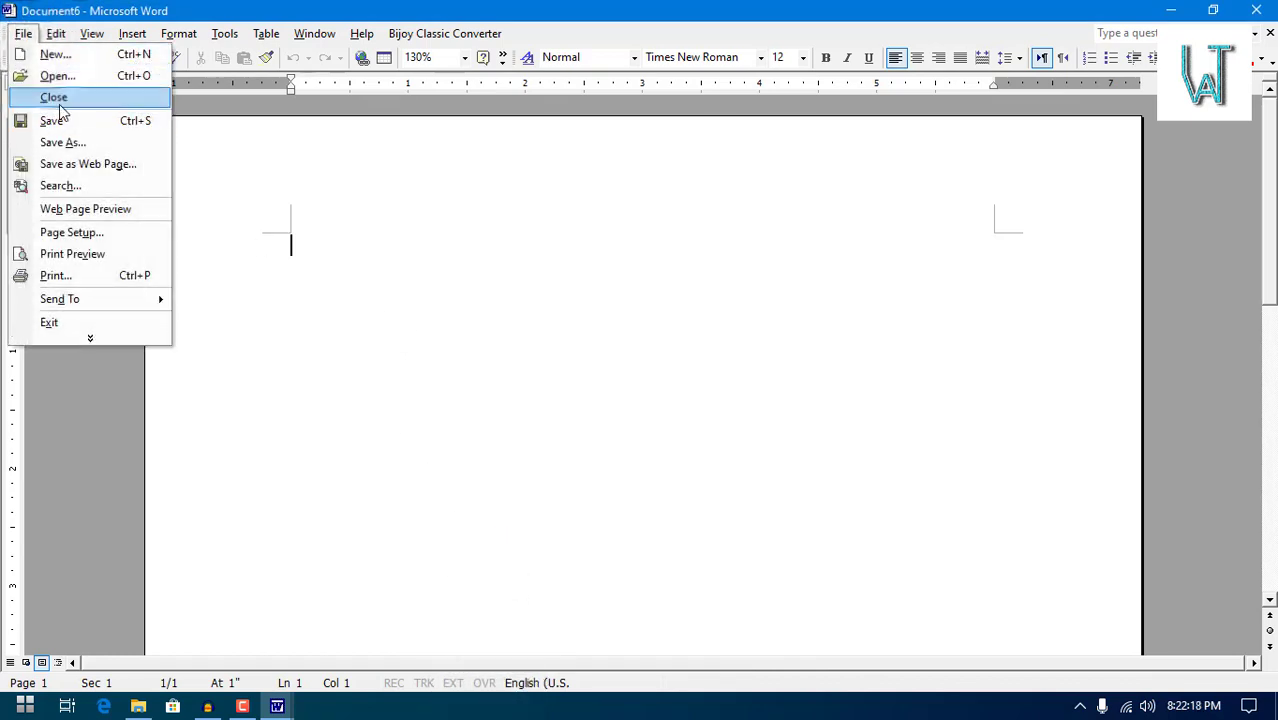
left_click(60, 100)
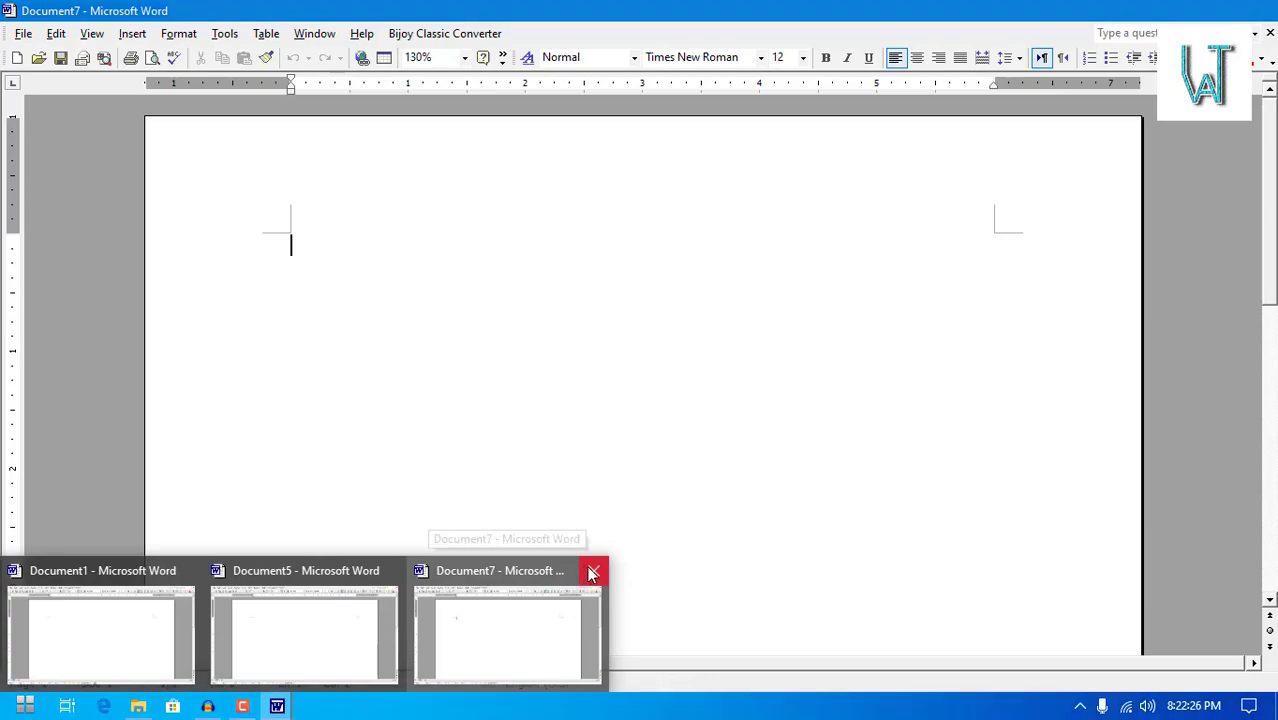
left_click(594, 570)
left_click(464, 571)
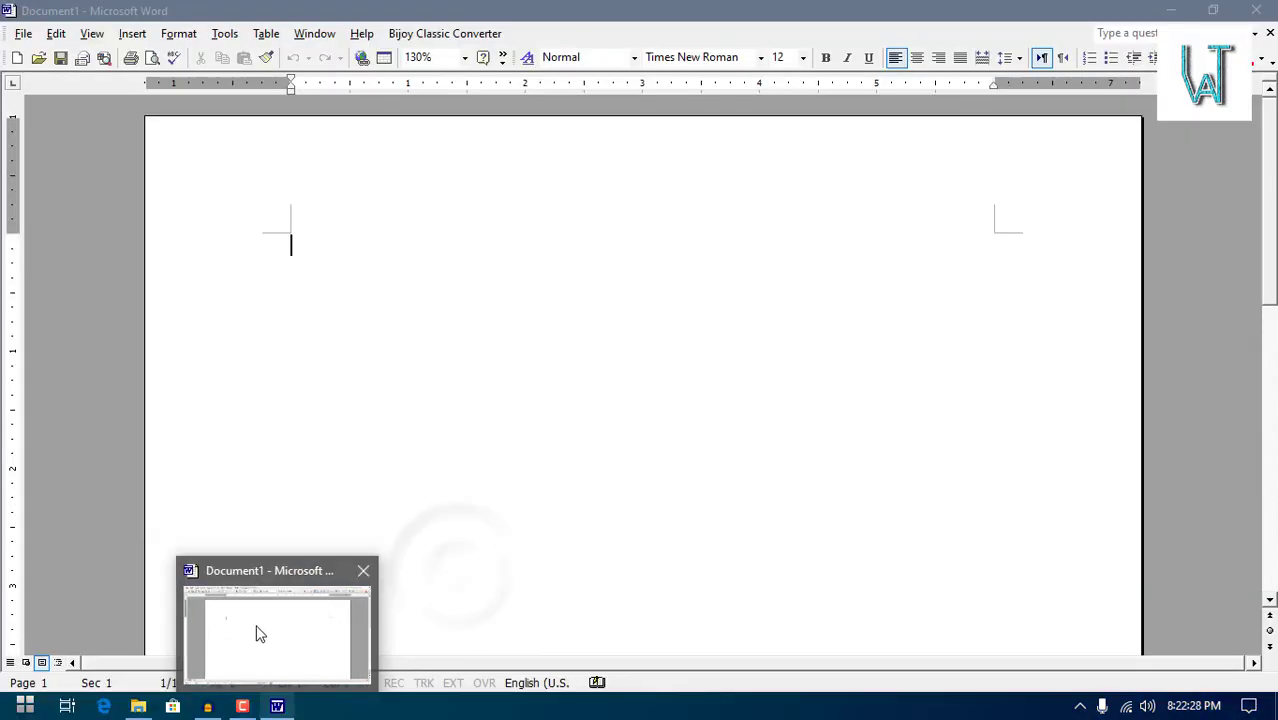
- Switch to Document1 and close it with File > Close
left_click(257, 630)
left_click(23, 33)
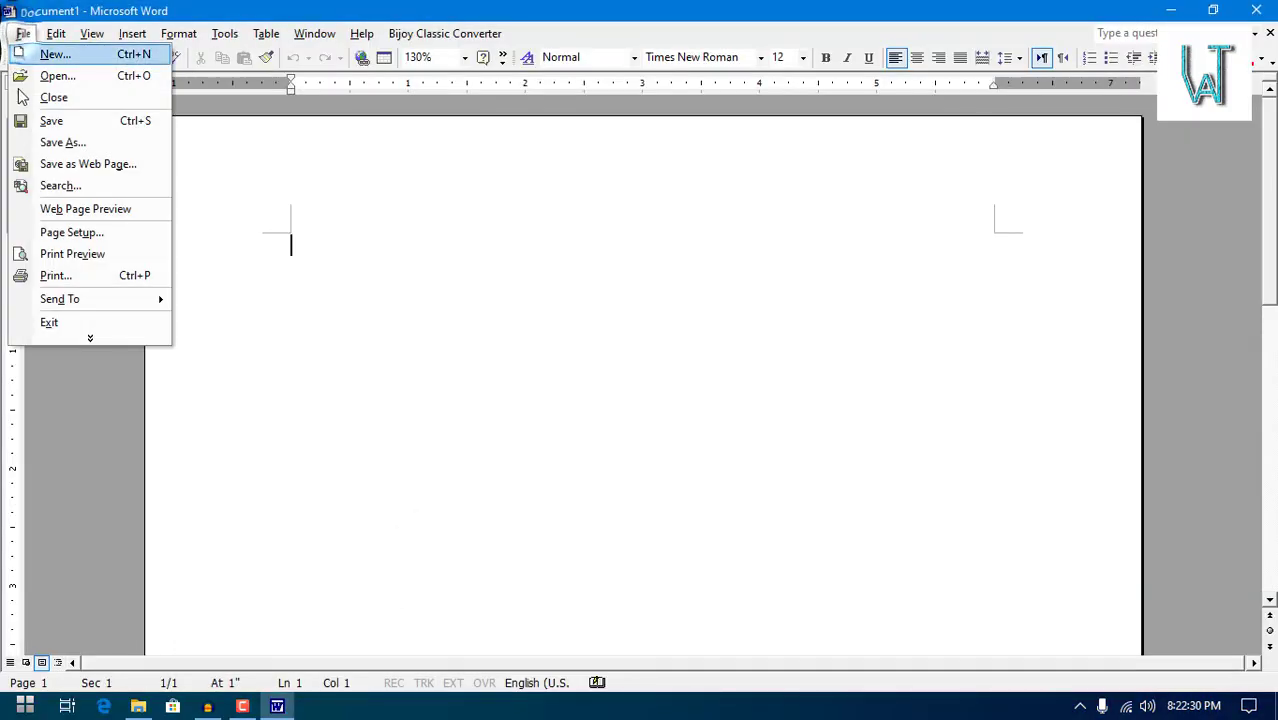
left_click(24, 100)
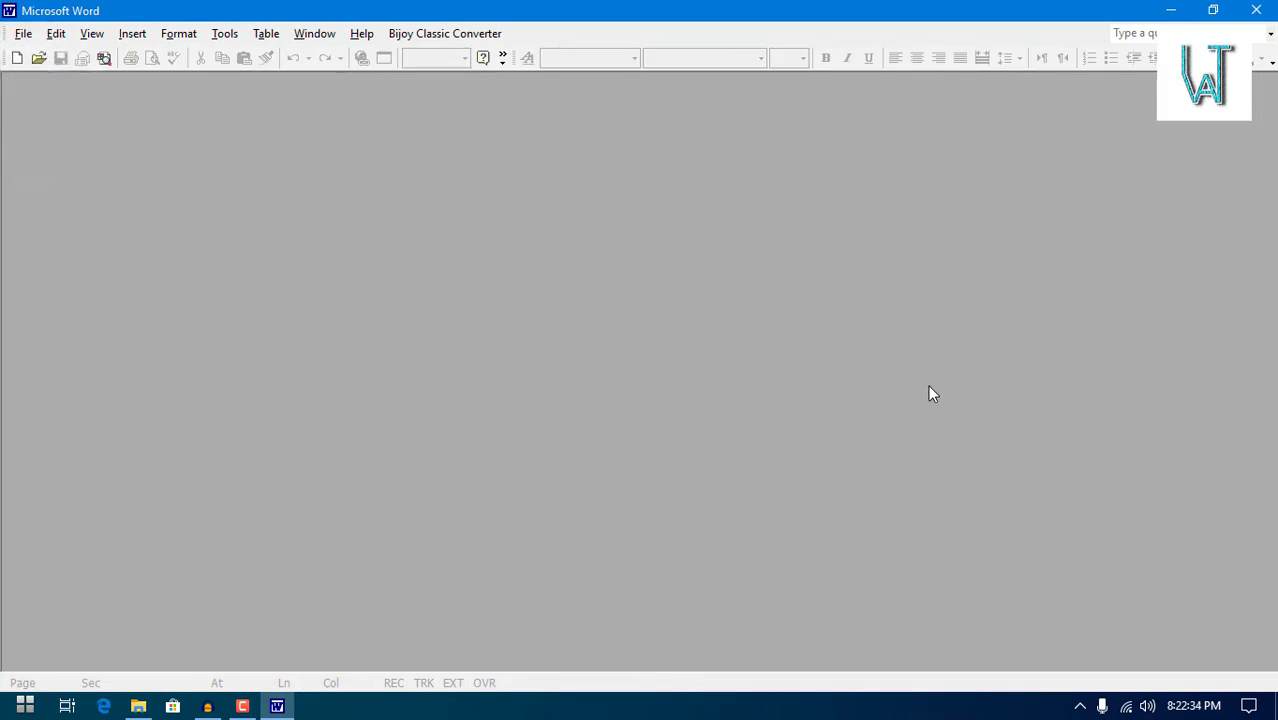
- Use New from the File menu to open a new blank document, Document8
left_click(31, 38)
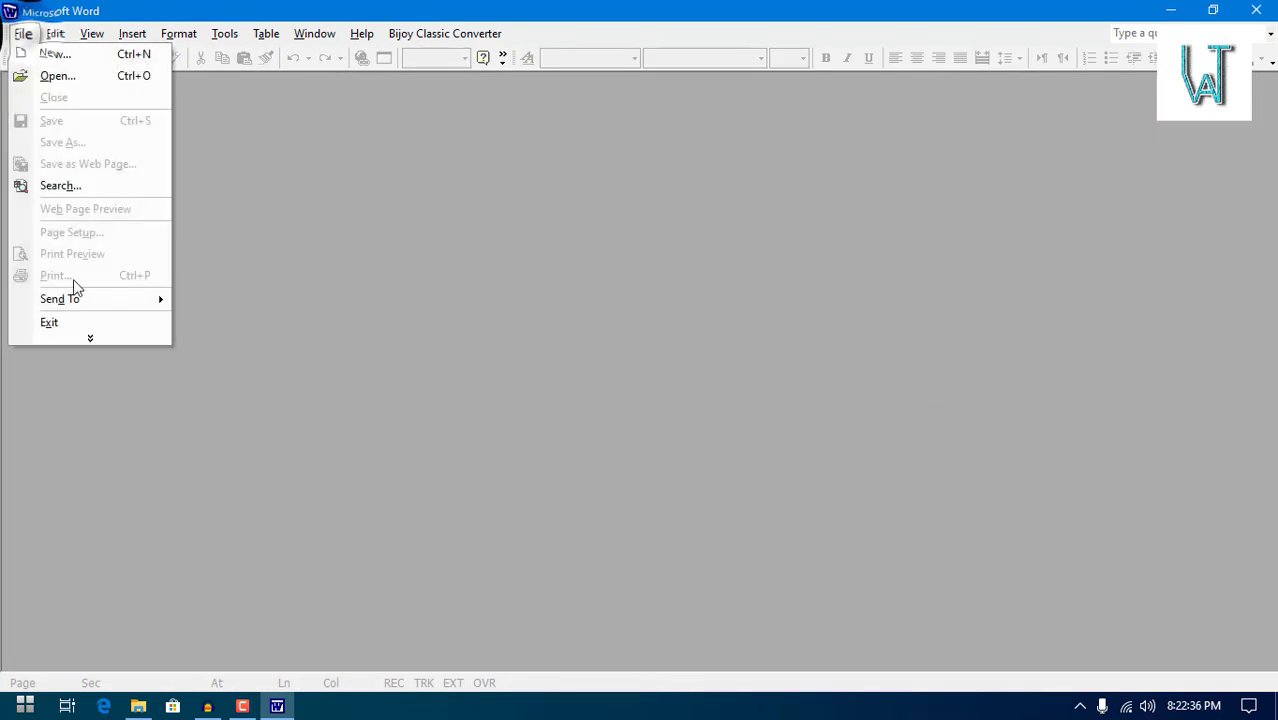
left_click(74, 337)
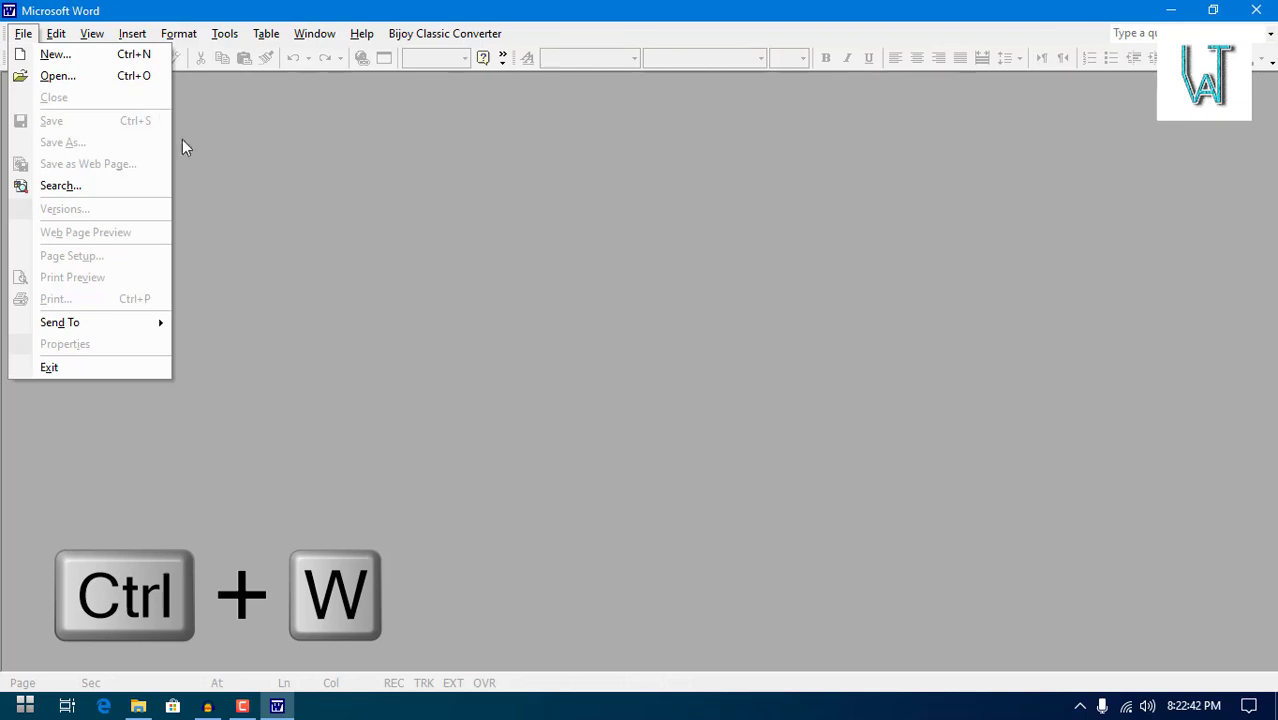
left_click(252, 193)
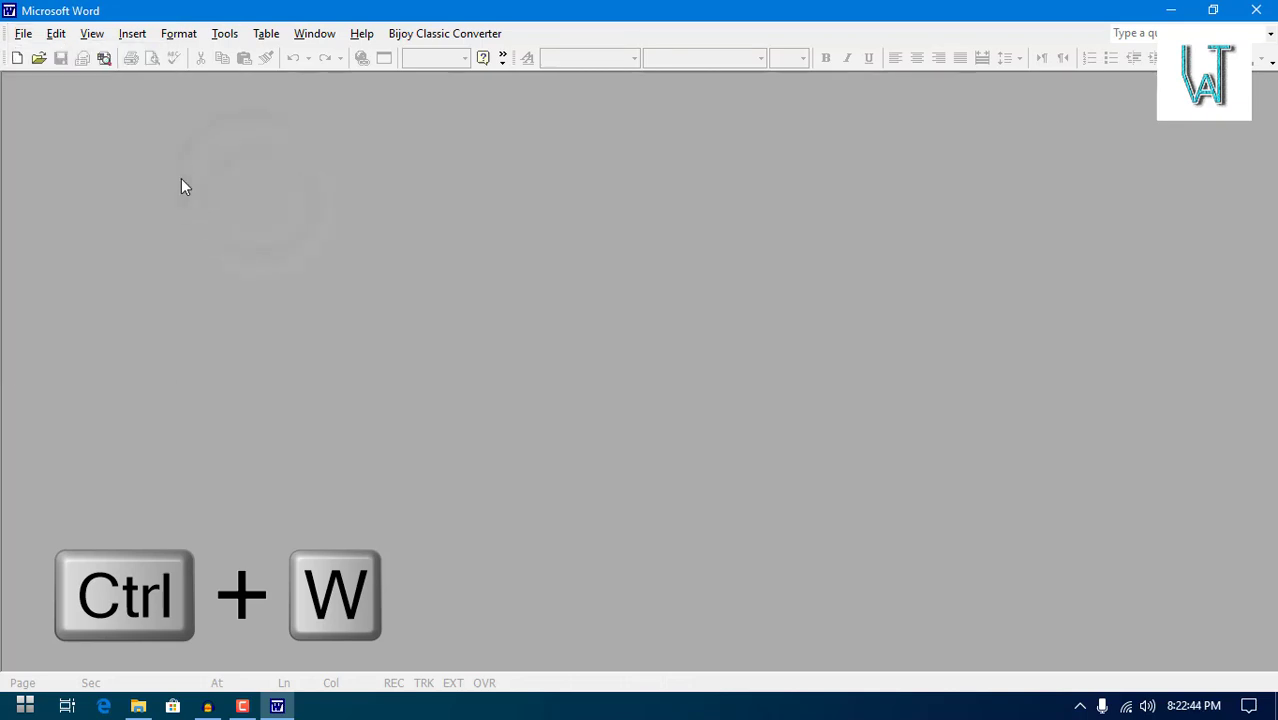
left_click(17, 36)
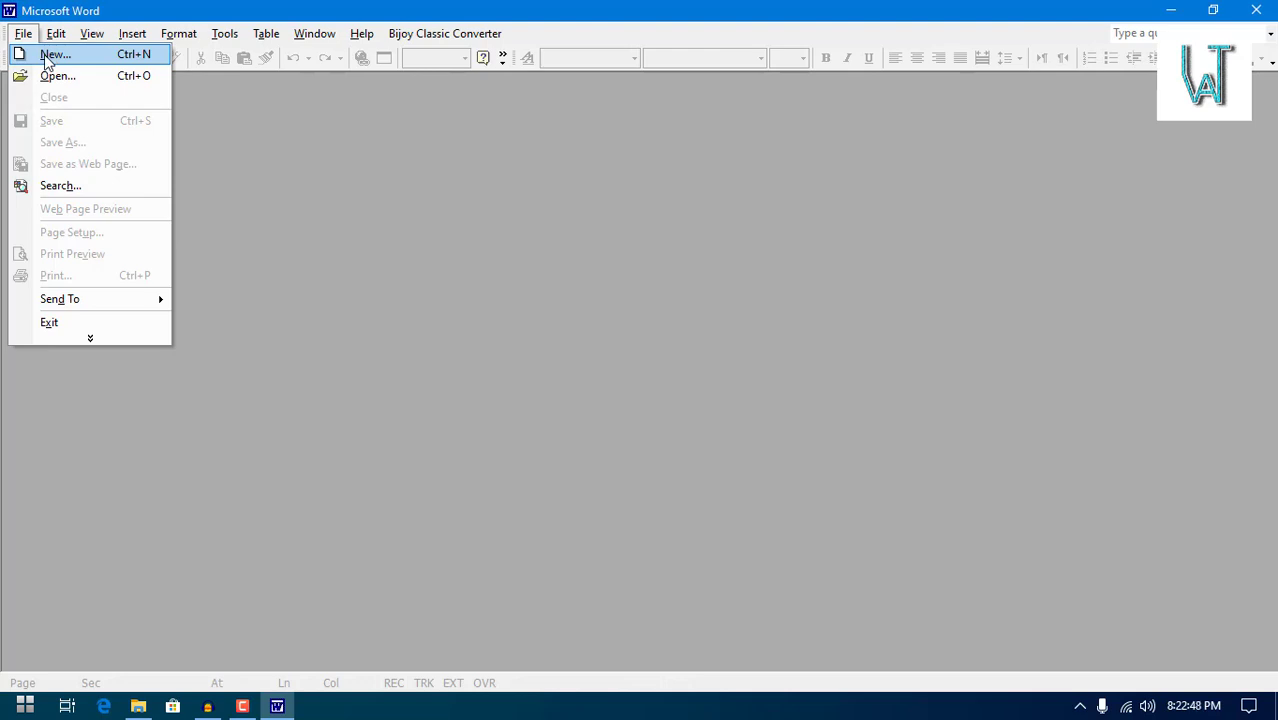
left_click(47, 58)
left_click(1165, 165)
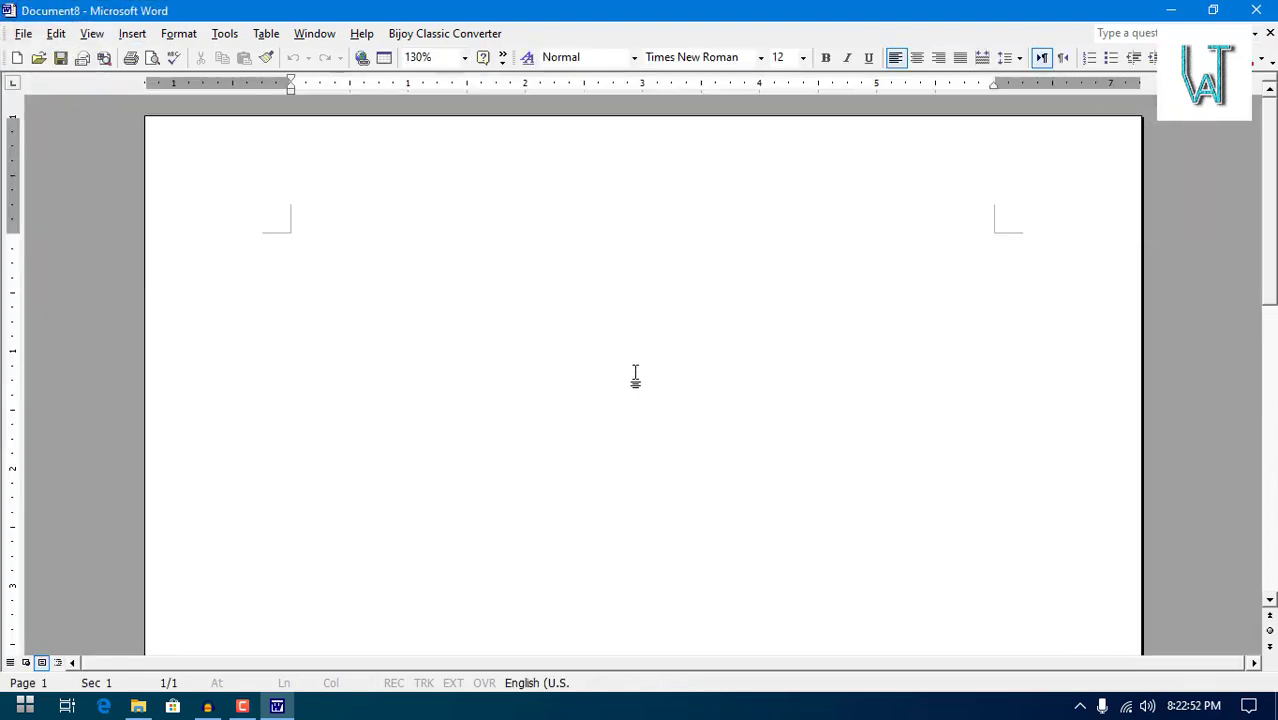
key("ctrl+w")
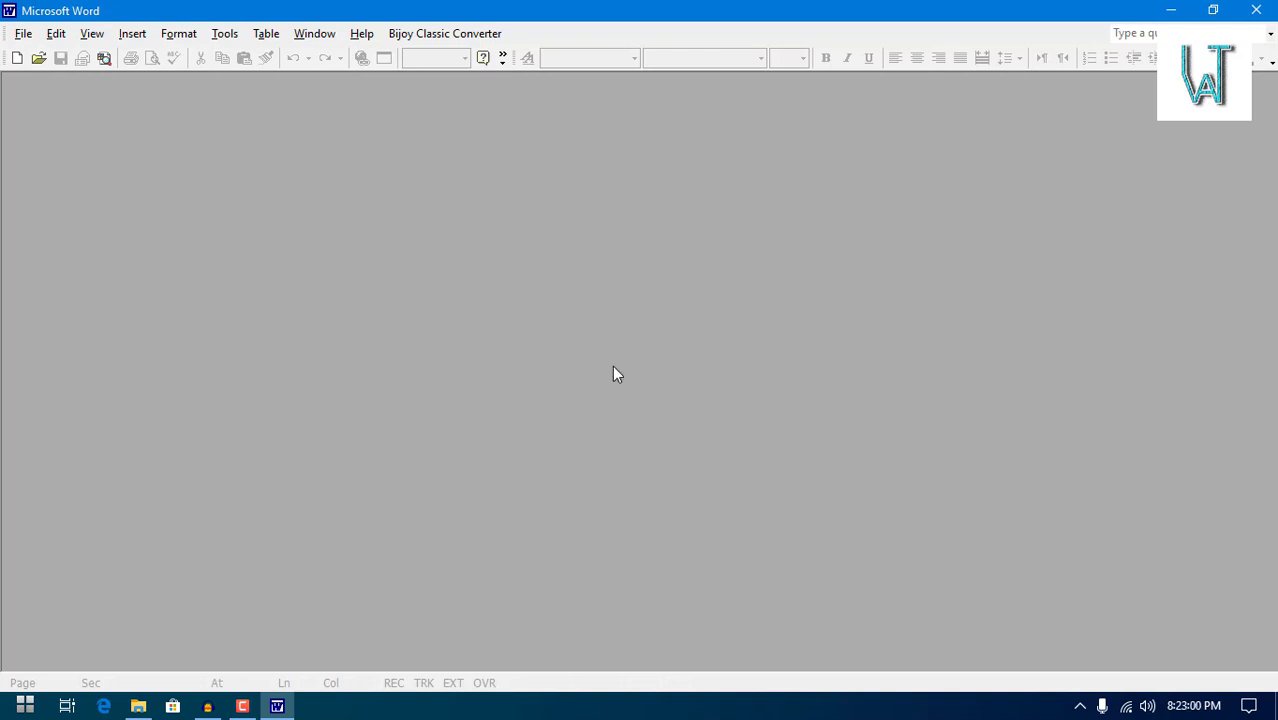
left_click(17, 57)
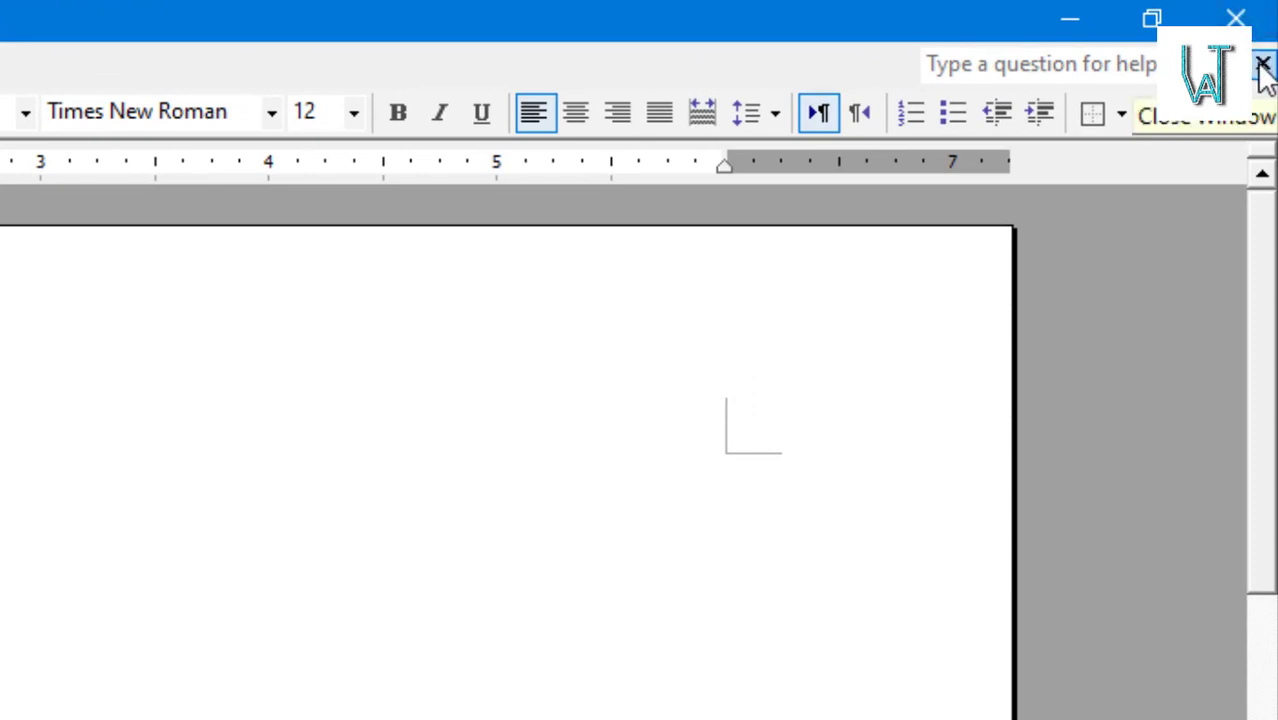
left_click(1262, 64)
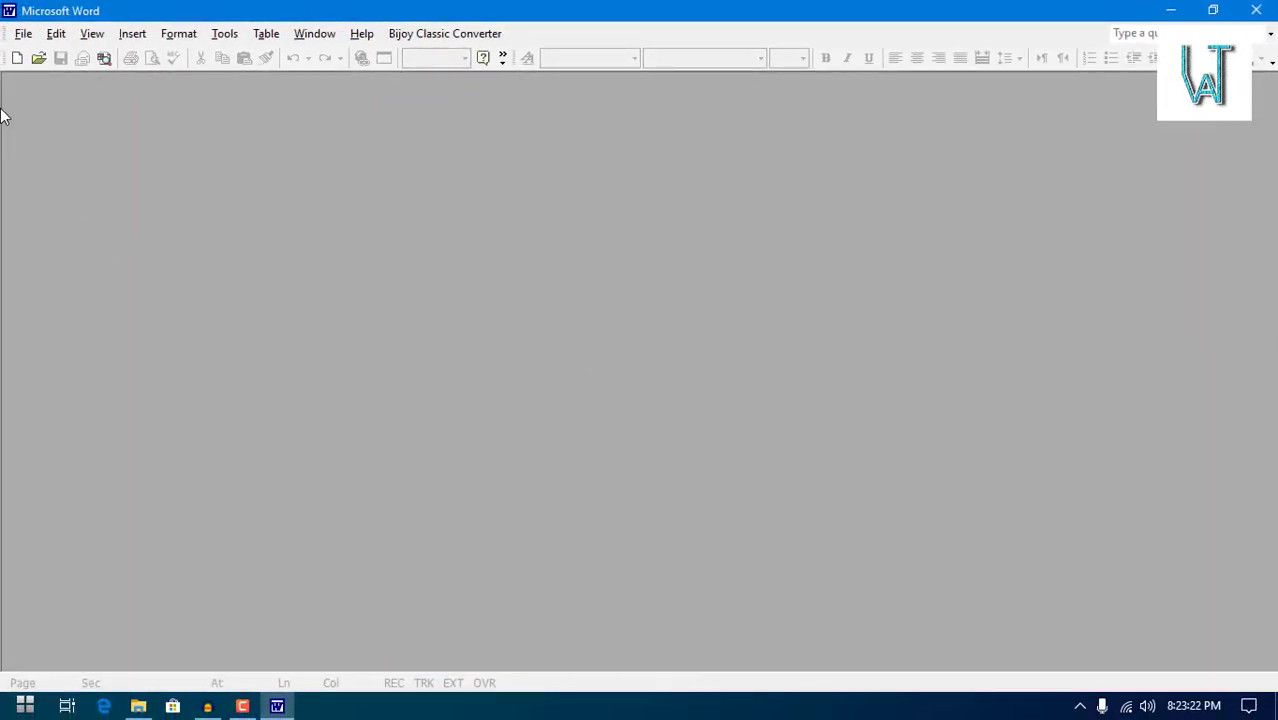
left_click(23, 36)
left_click(63, 341)
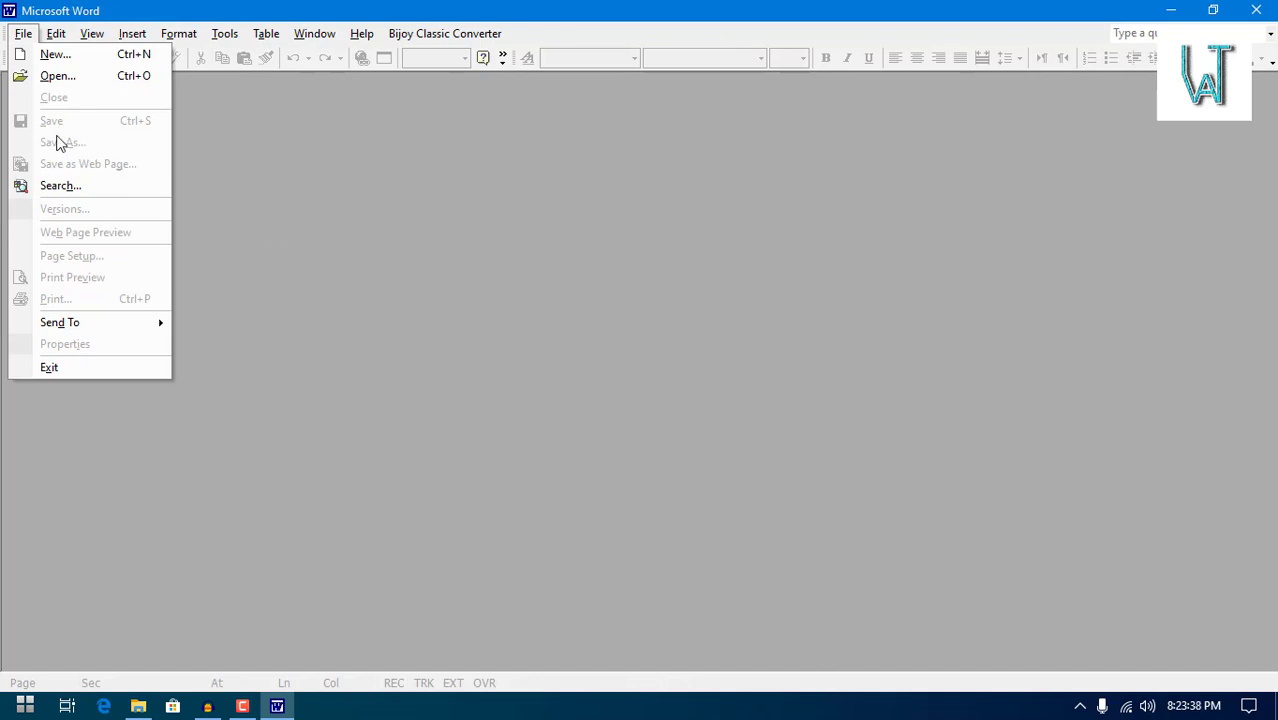
- Create blank Document10 via New > Blank Document and type 'IT VAI' on its first line
left_click(53, 55)
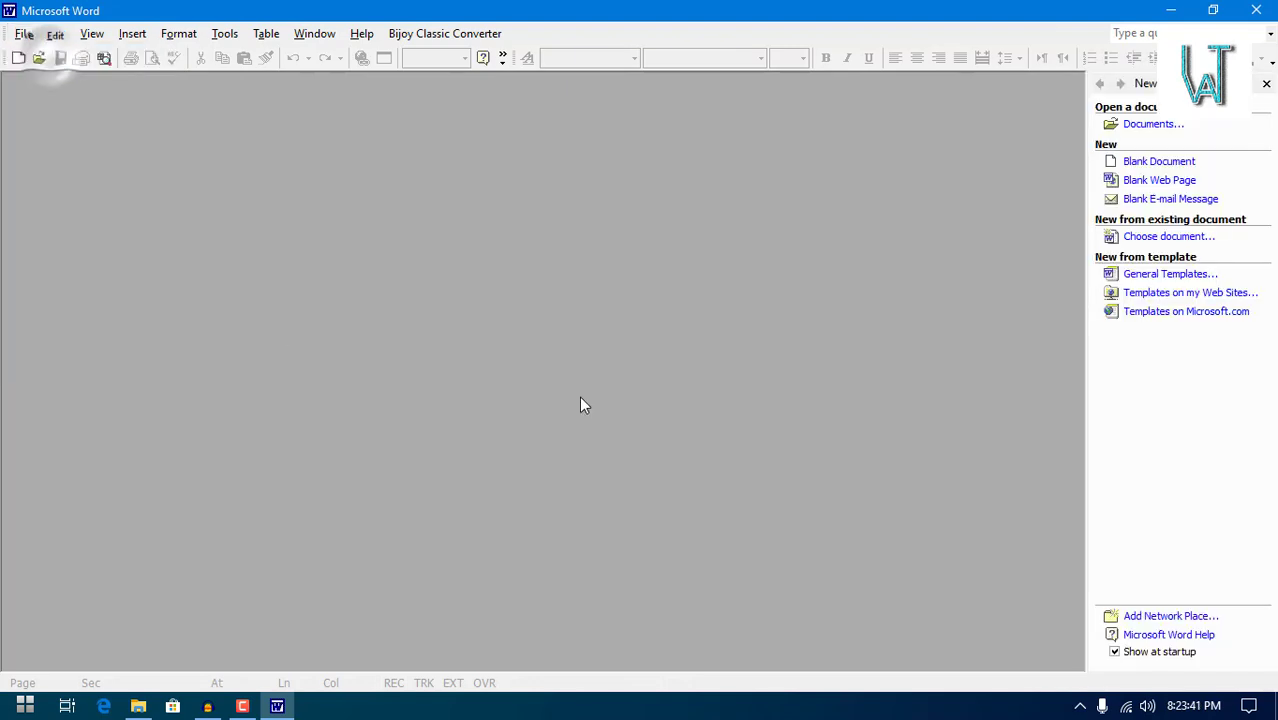
left_click(1138, 161)
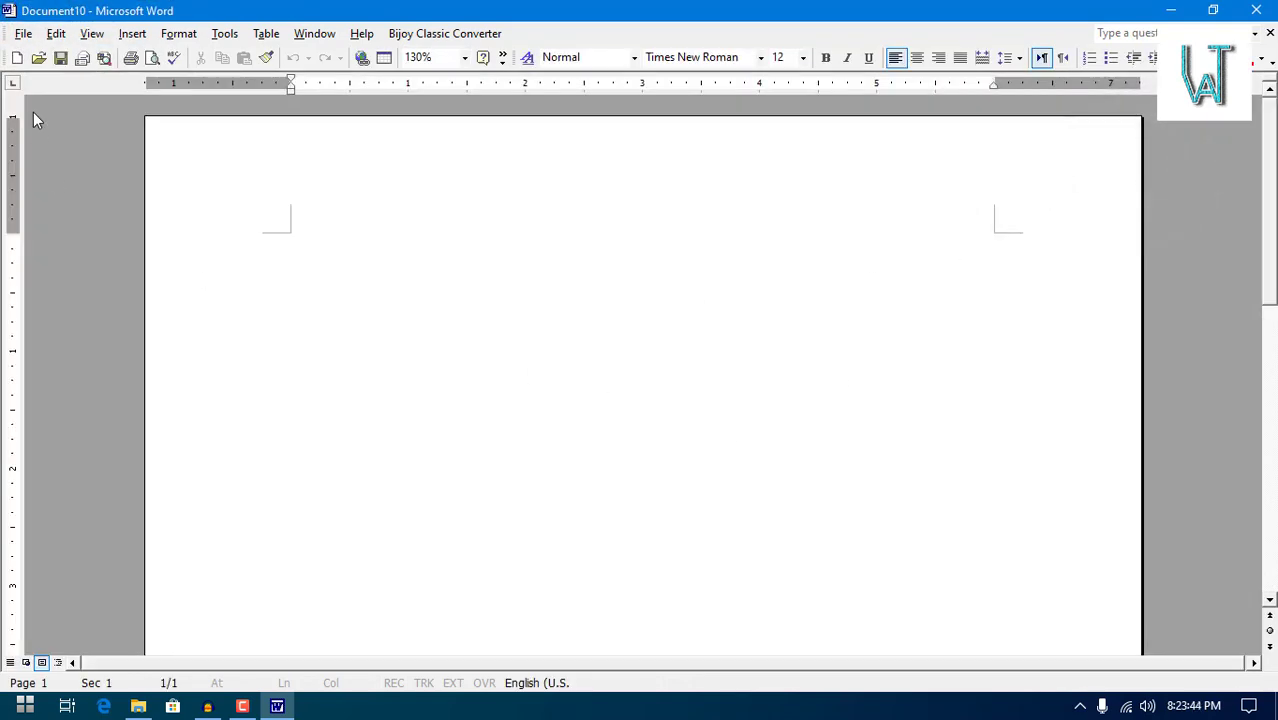
left_click(23, 33)
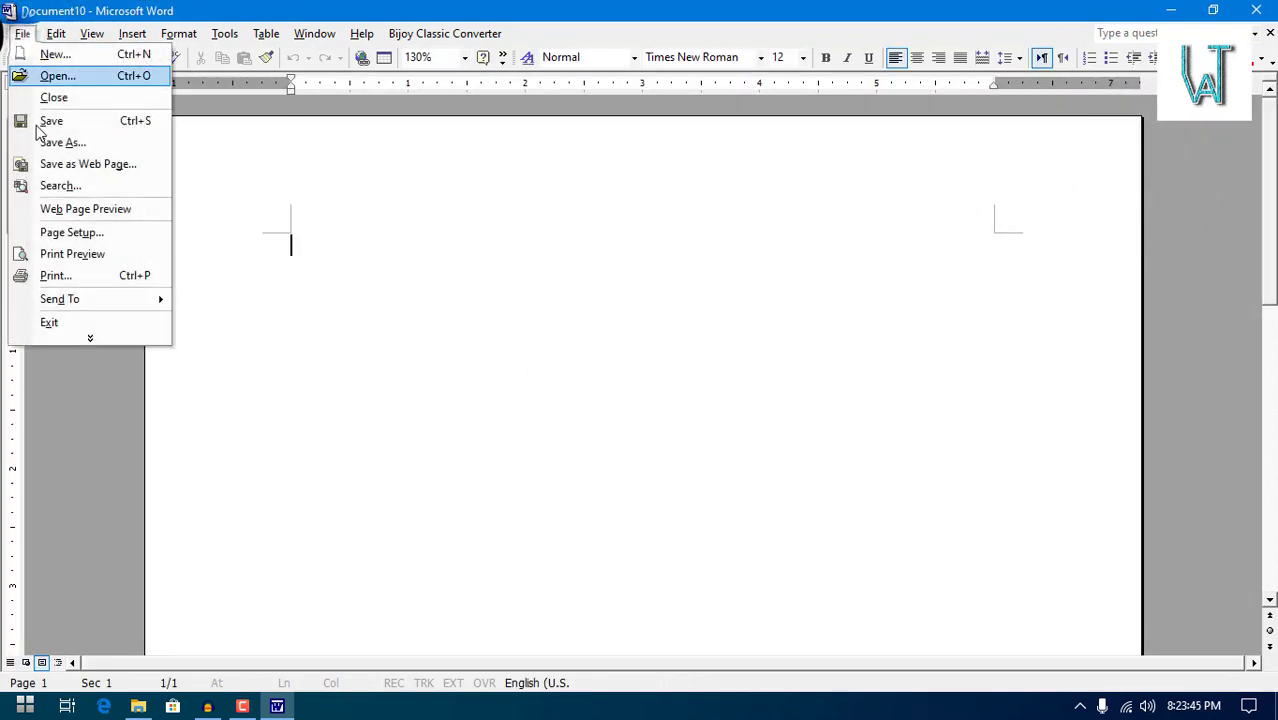
left_click(334, 260)
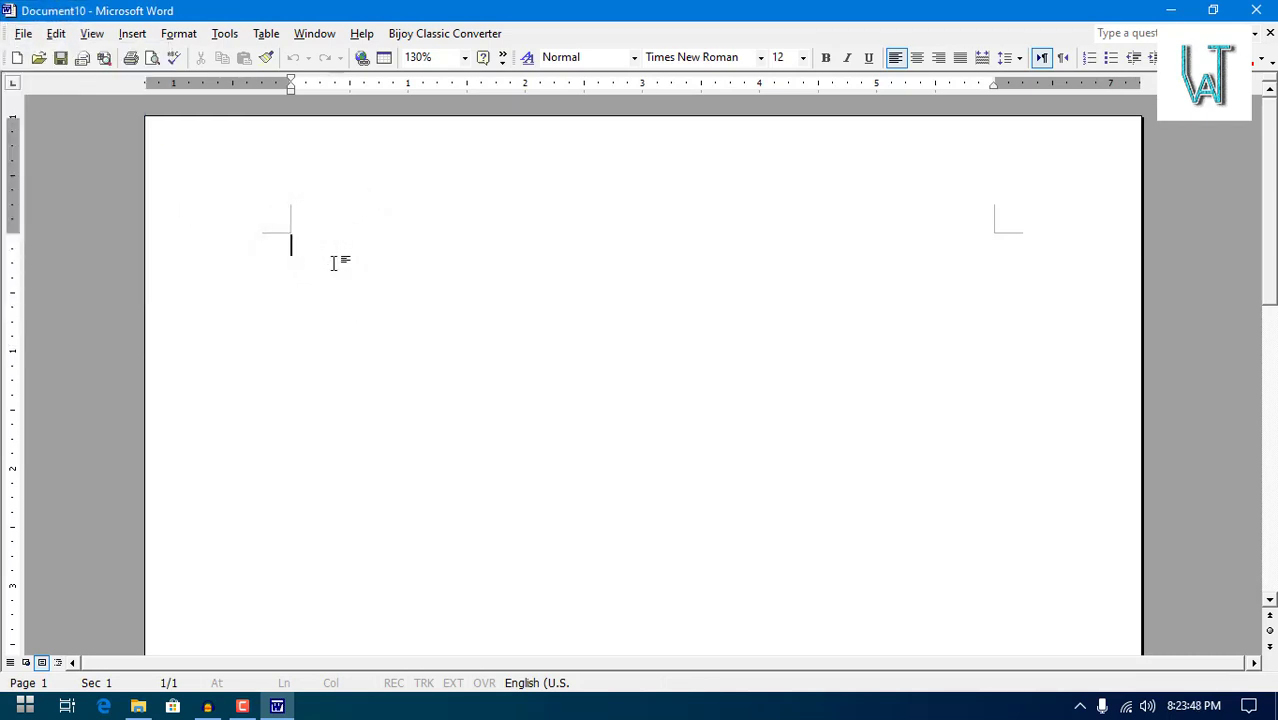
type("I")
key("BackSpace")
type("VAI")
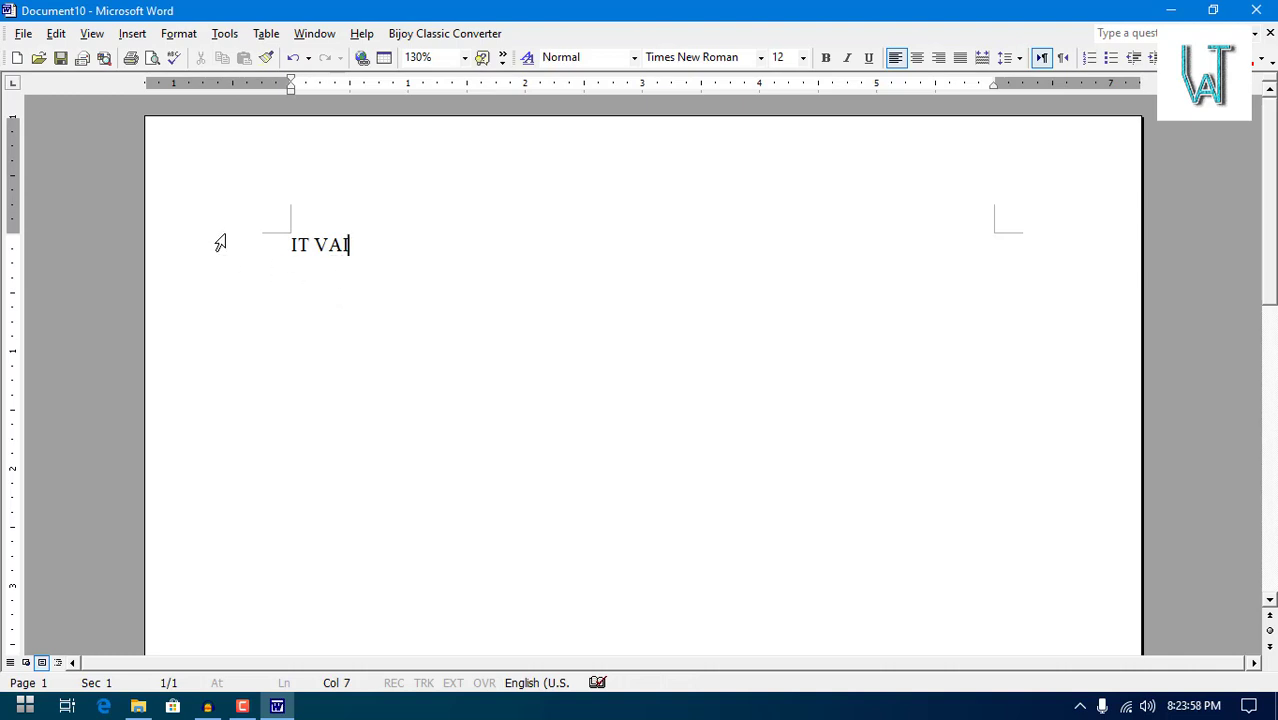
- Open Save As for Document10, proposing IT VAI.doc, and reposition the dialog
left_click(25, 38)
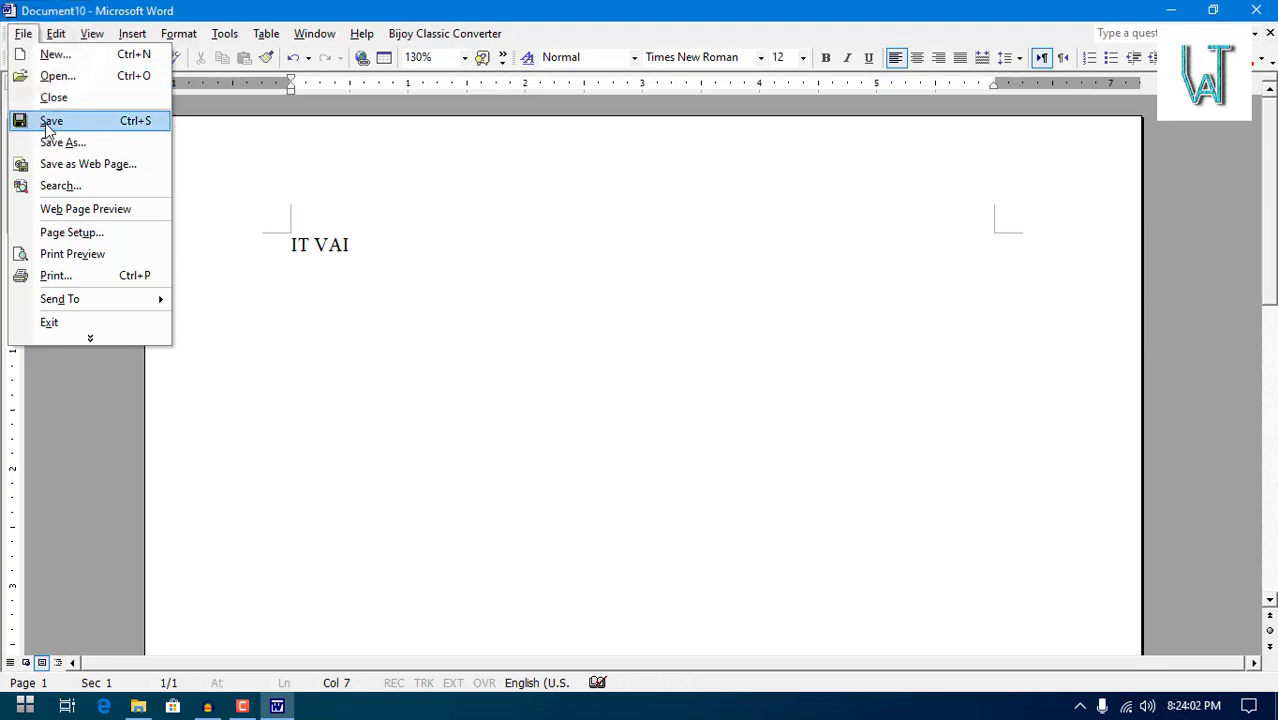
left_click(50, 121)
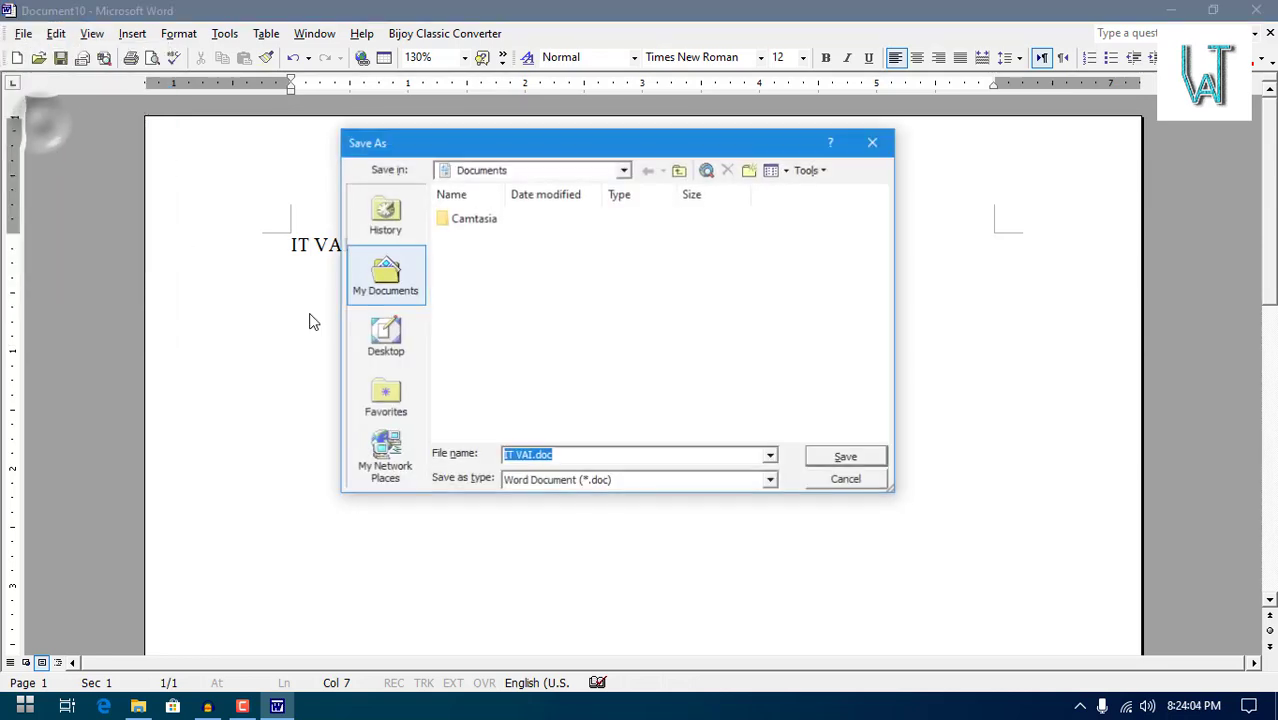
mouse_move(503, 142)
left_mouse_down()
mouse_move(622, 208)
mouse_move(503, 152)
mouse_move(473, 161)
left_mouse_up()
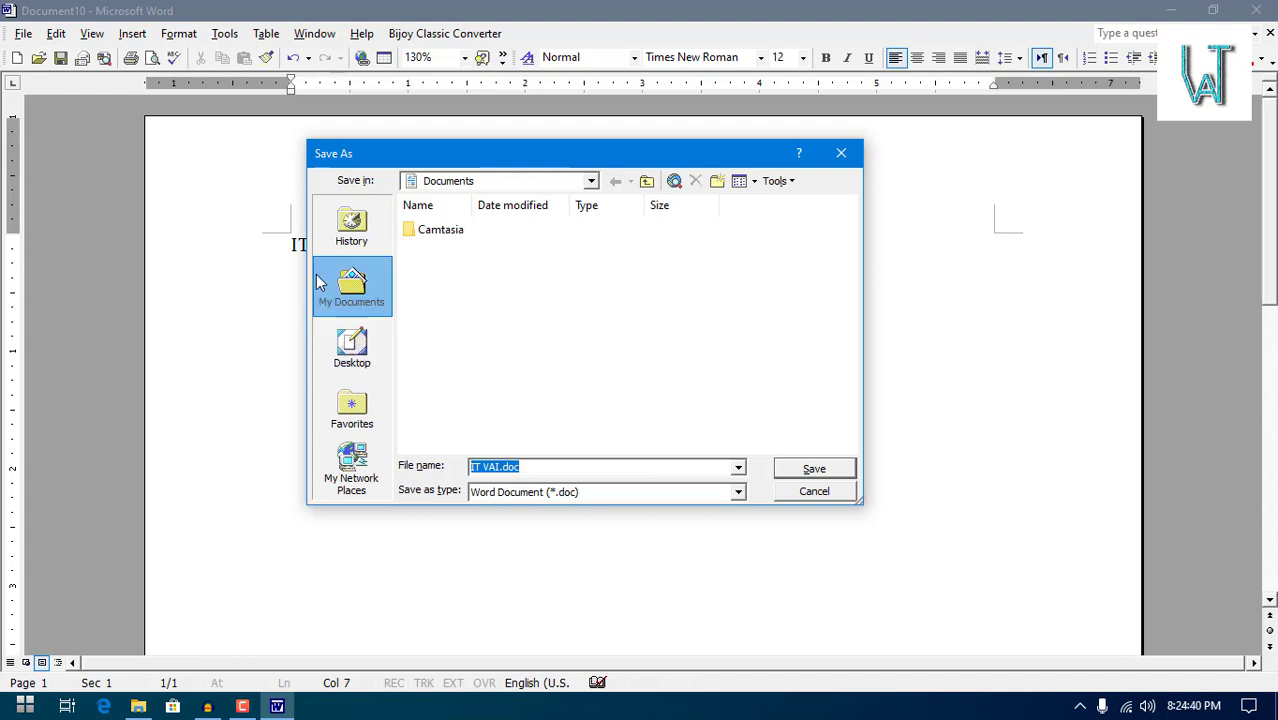
- Choose the Desktop as the location and save the file under the name IT VAI.doc
left_click(356, 362)
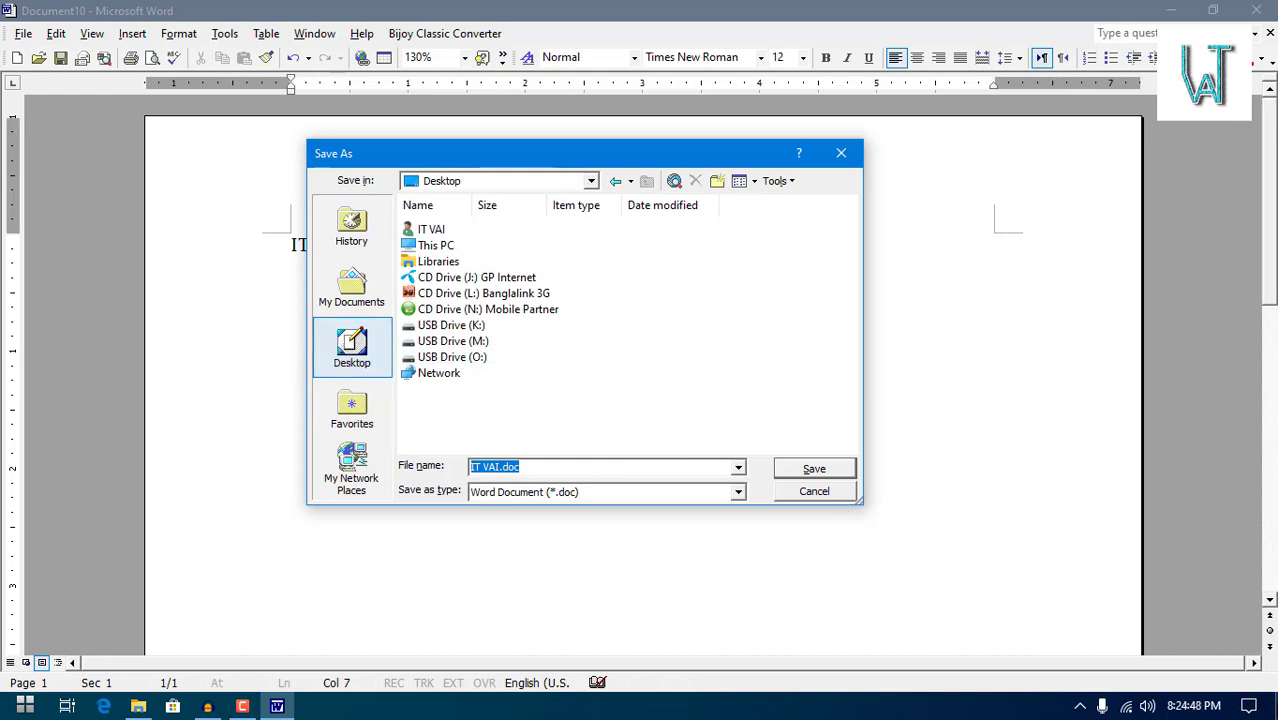
left_click(1275, 706)
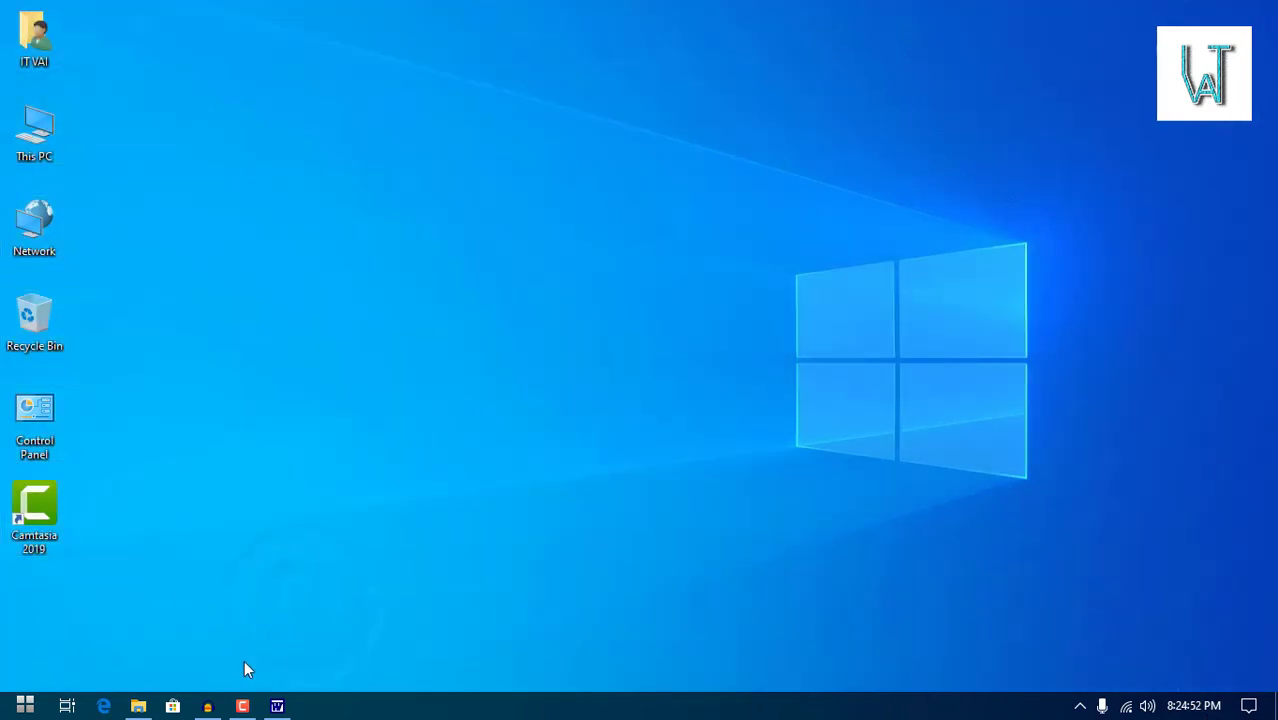
left_click_drag(5, 8, 1107, 607)
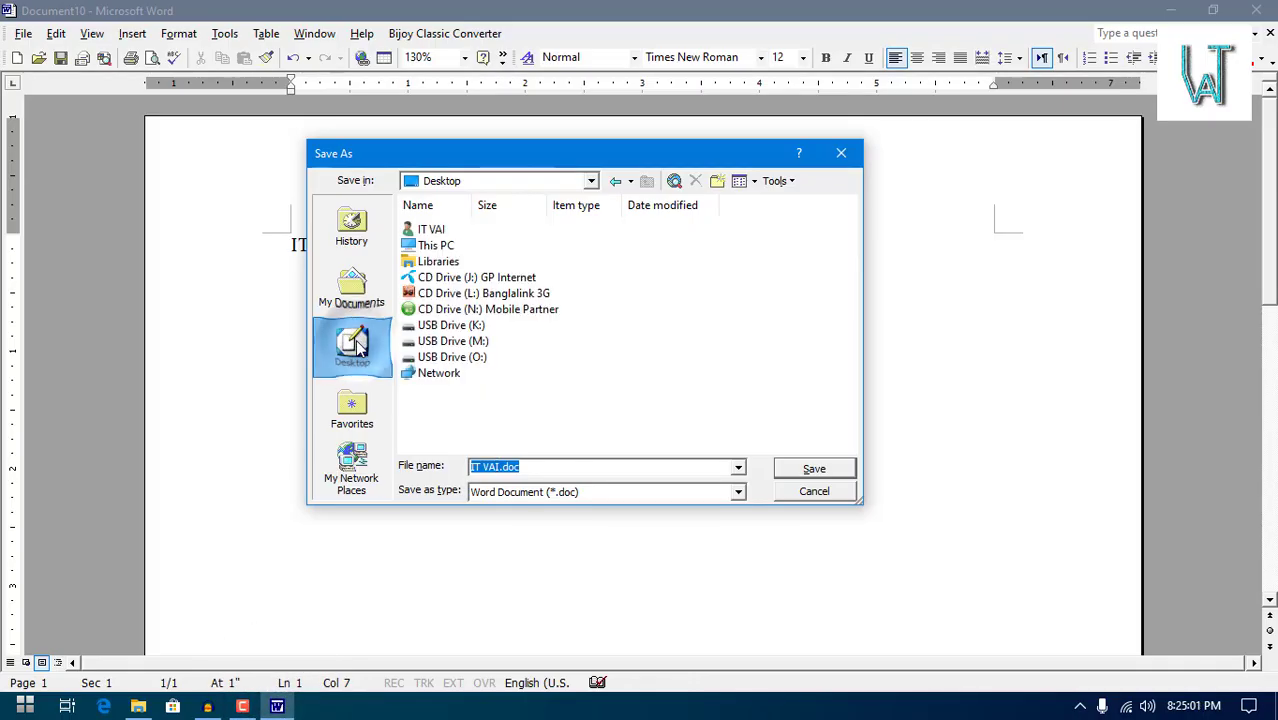
double_click(521, 470)
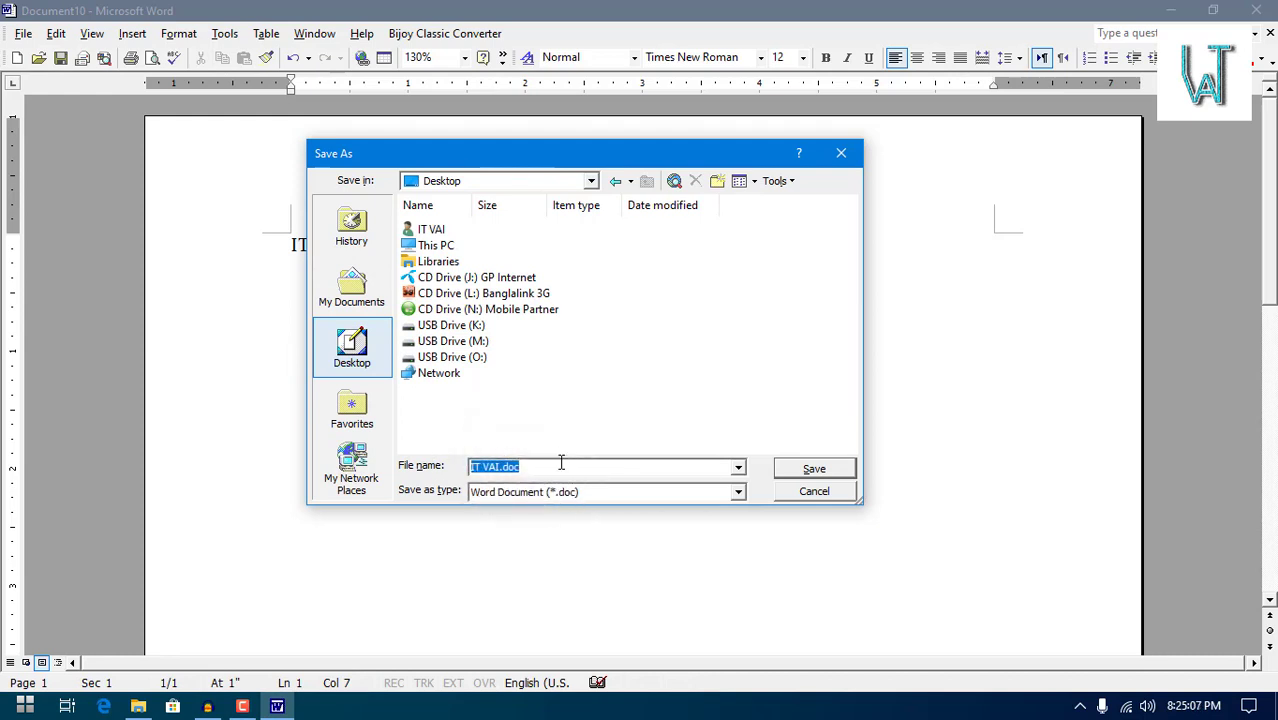
double_click(436, 247)
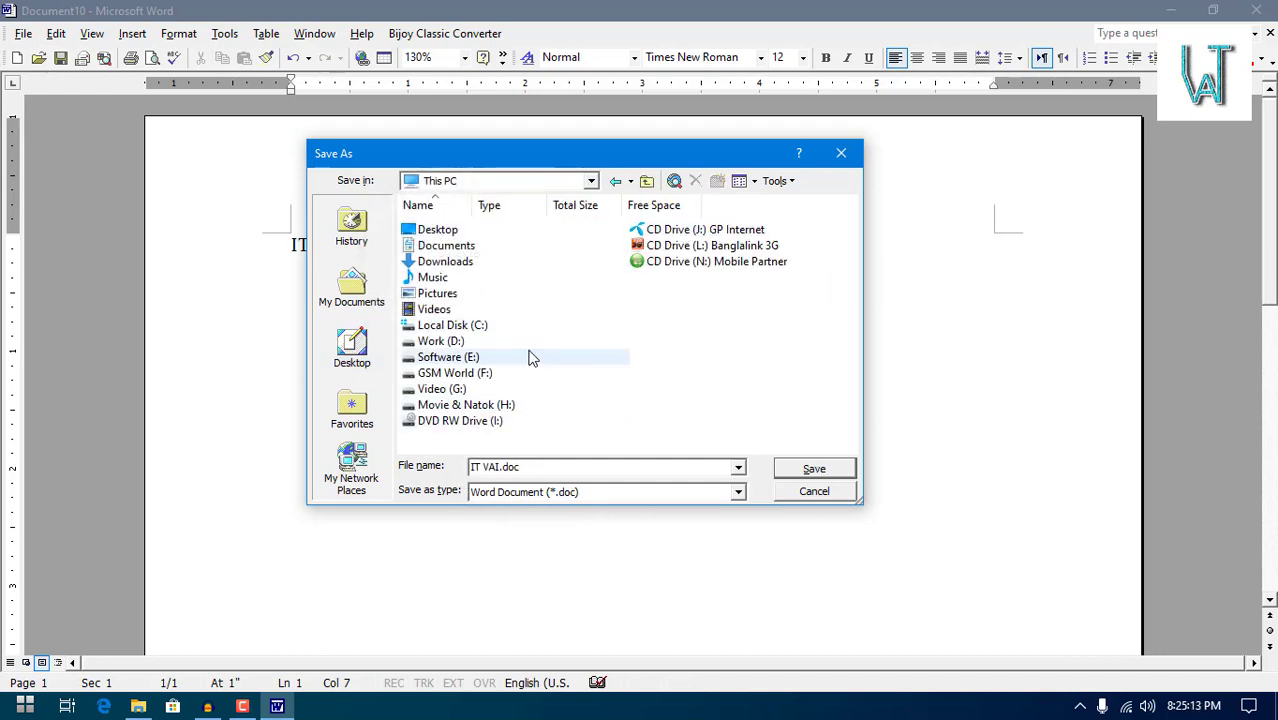
left_click(352, 350)
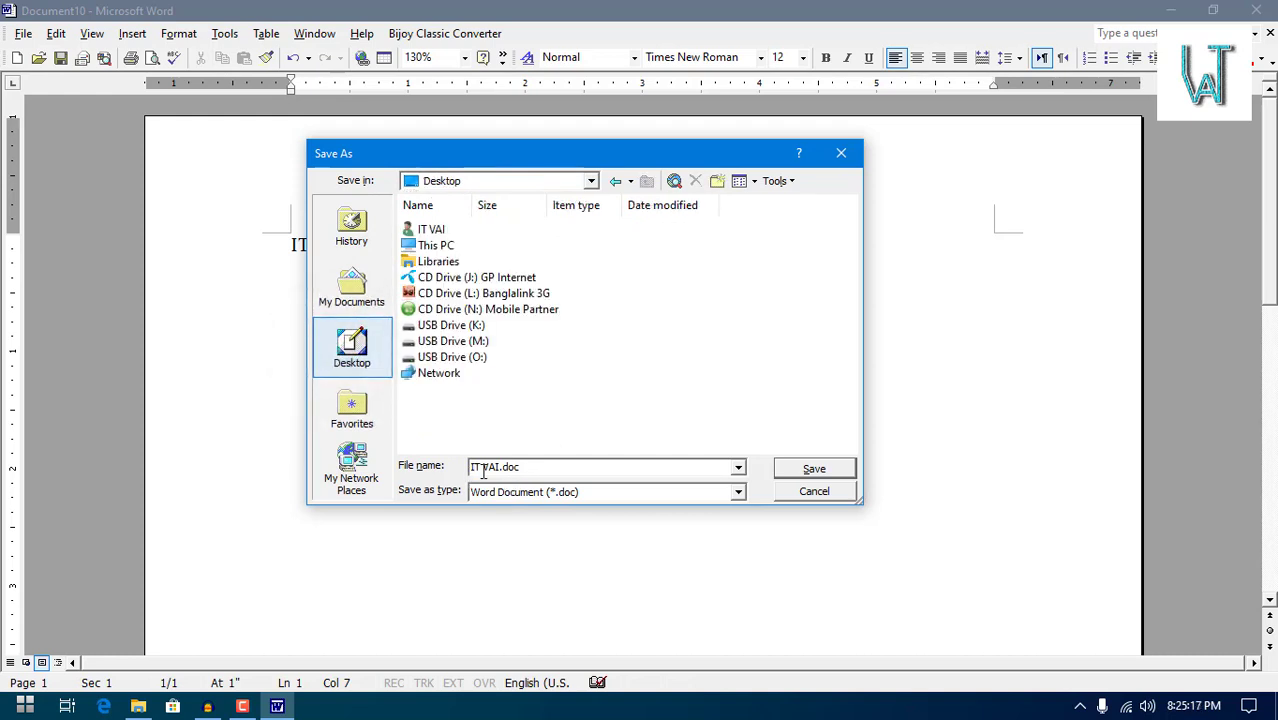
left_click(531, 466)
left_click(531, 467)
left_click(808, 469)
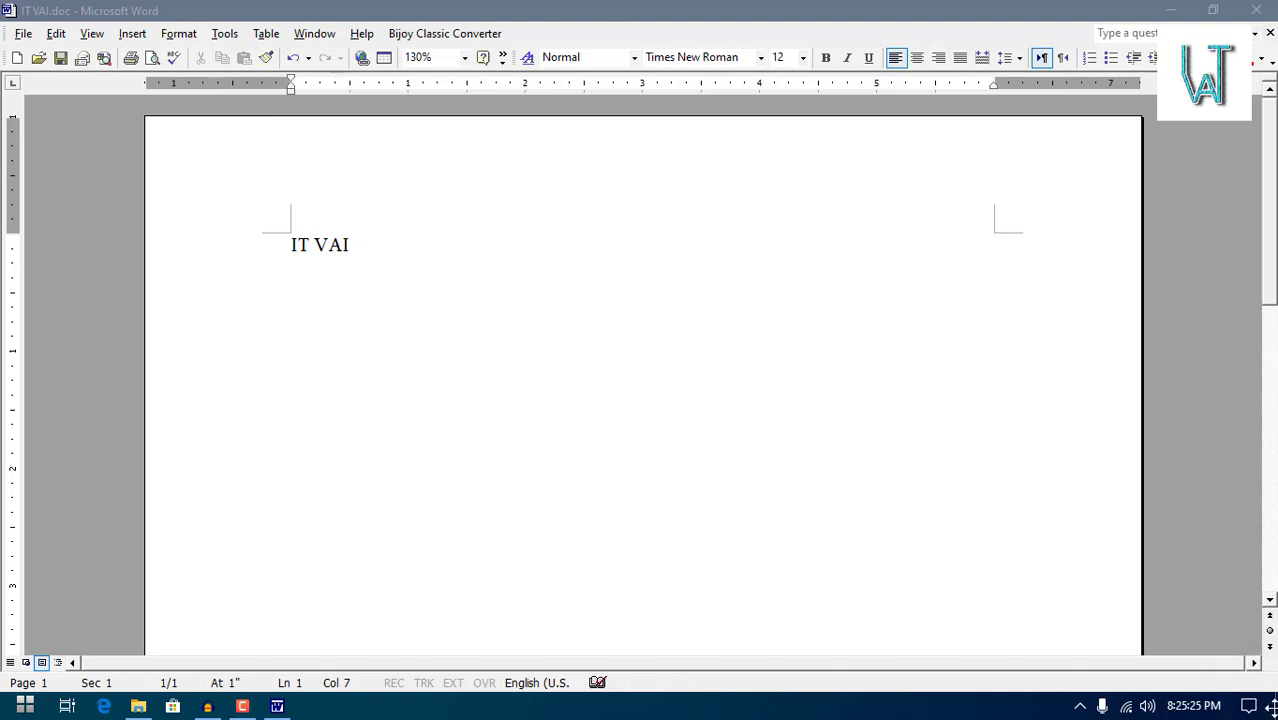
- Restore the IT VAI.doc window, minimize Word, and select the IT VAI.doc icon on the desktop
left_click(1122, 11)
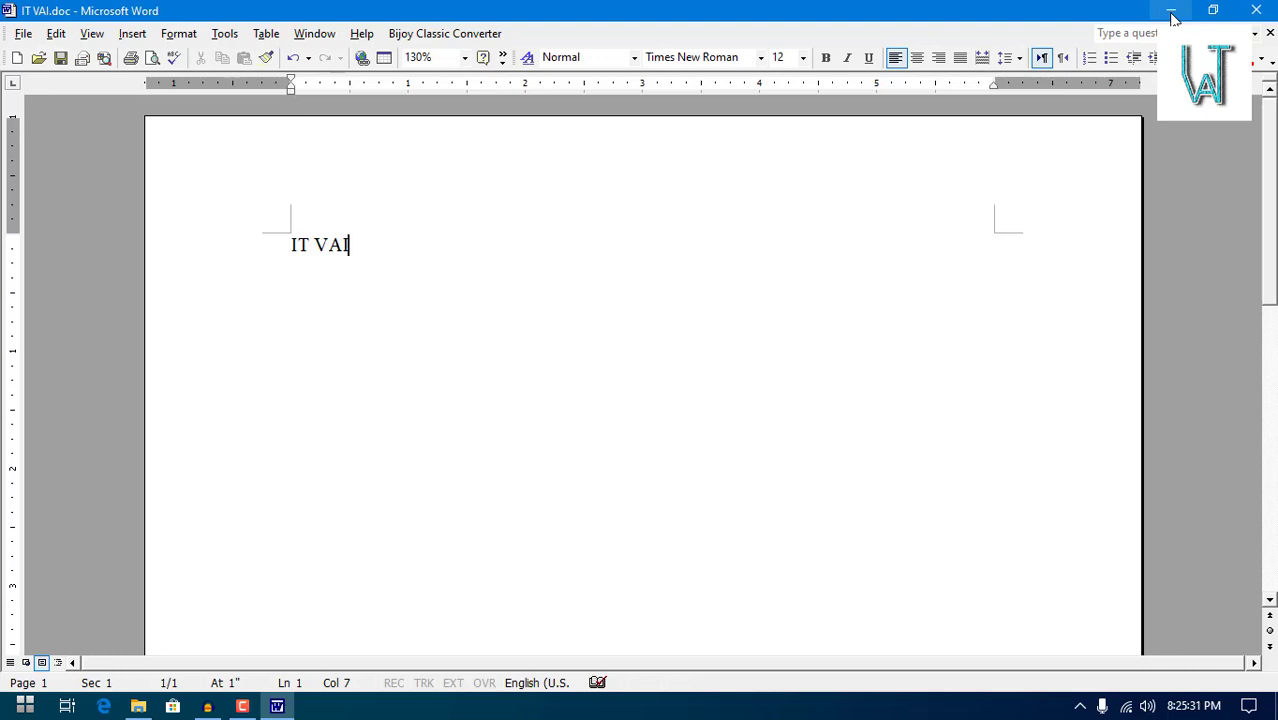
left_click(1171, 11)
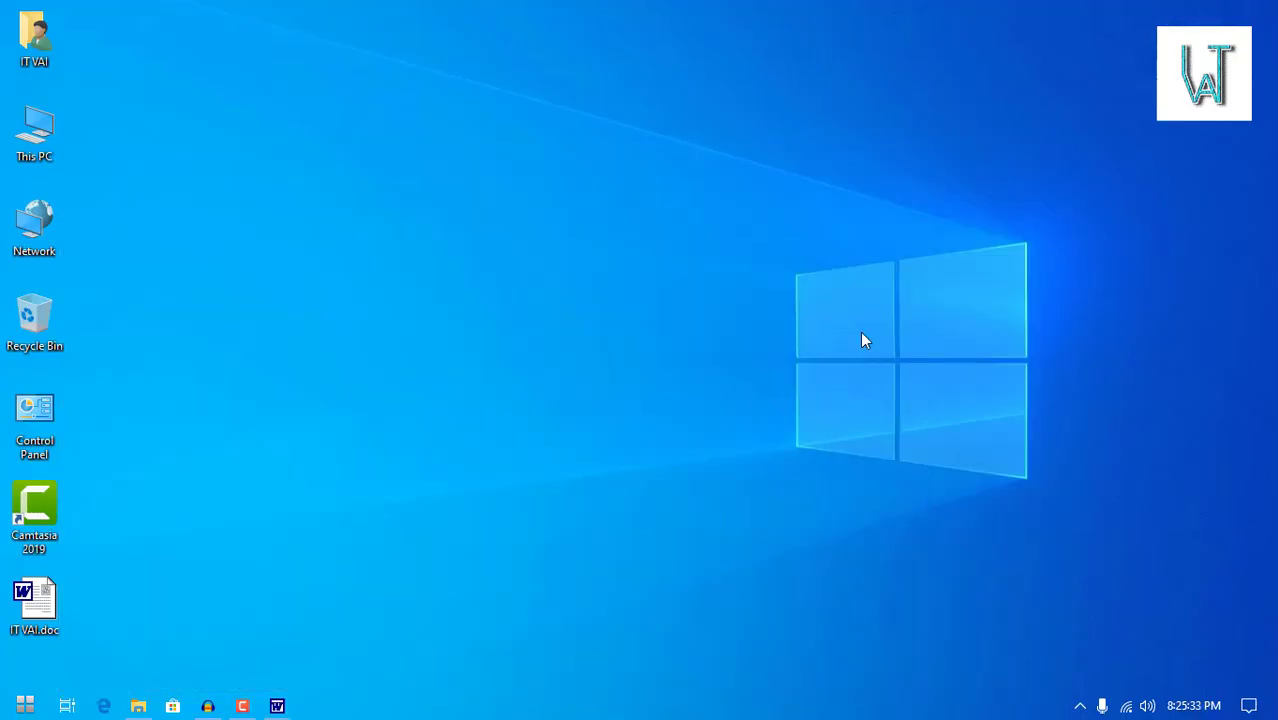
mouse_move(279, 709)
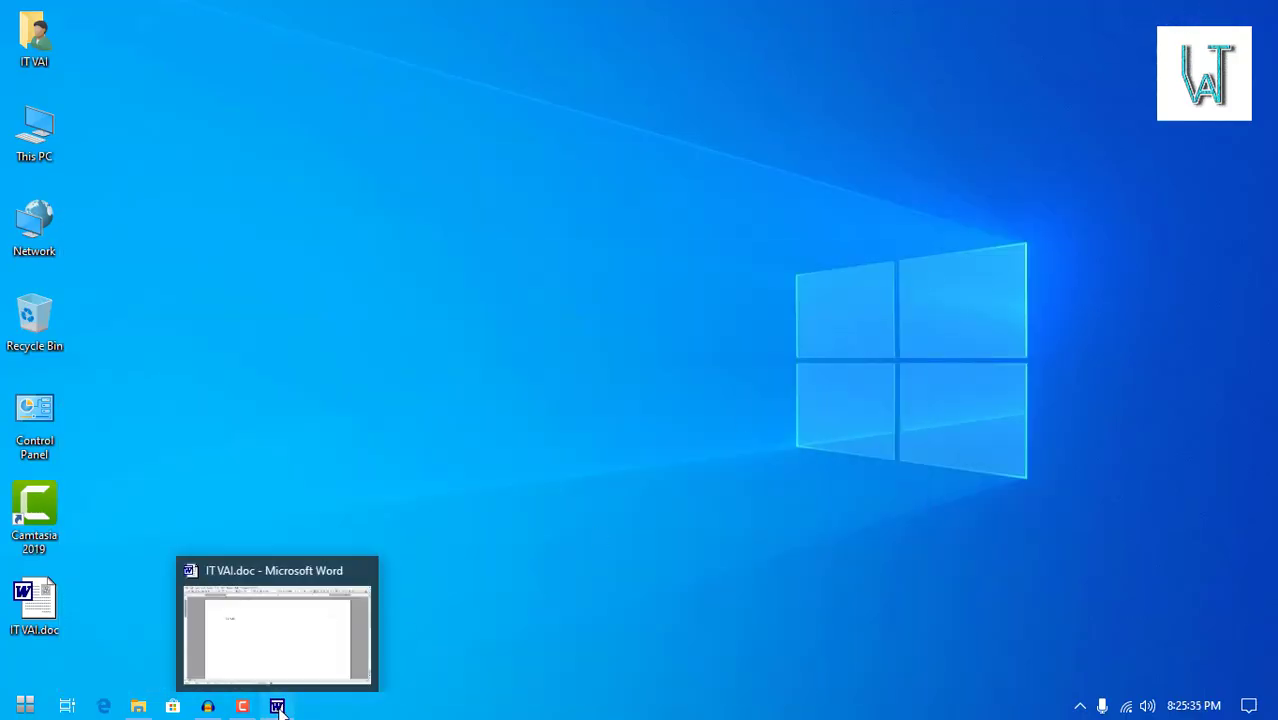
left_click(277, 614)
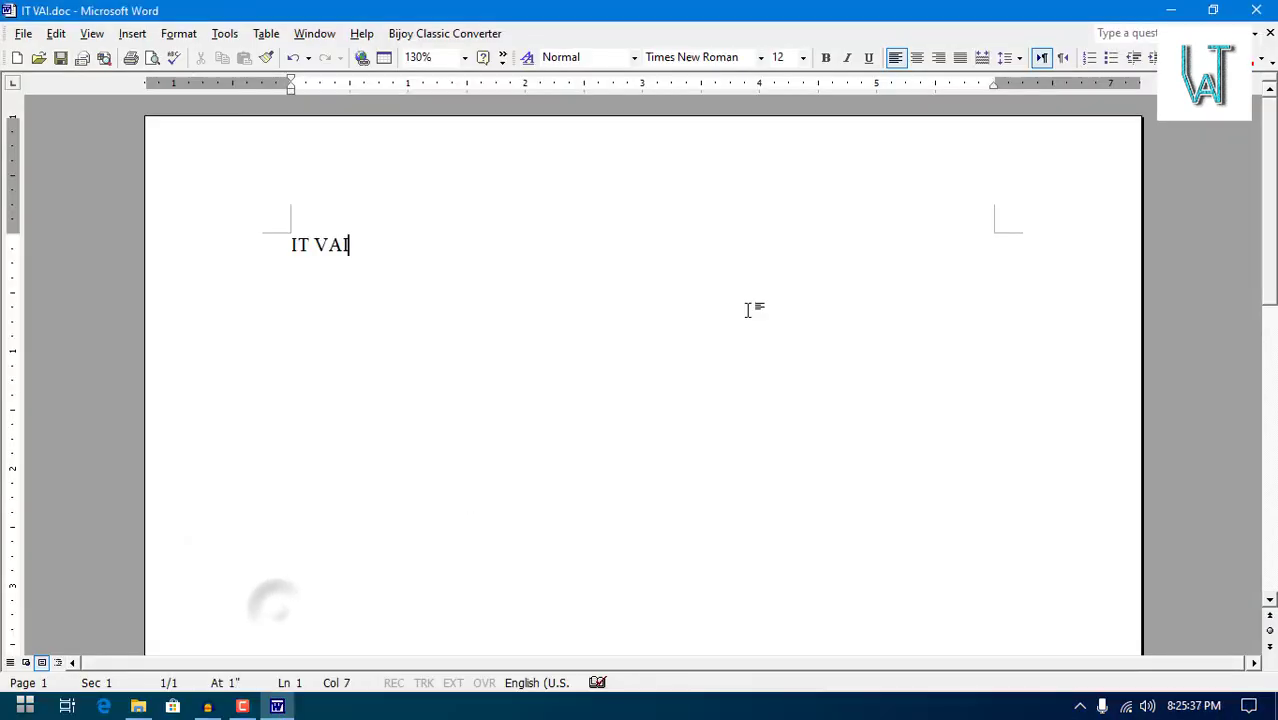
left_click(1170, 12)
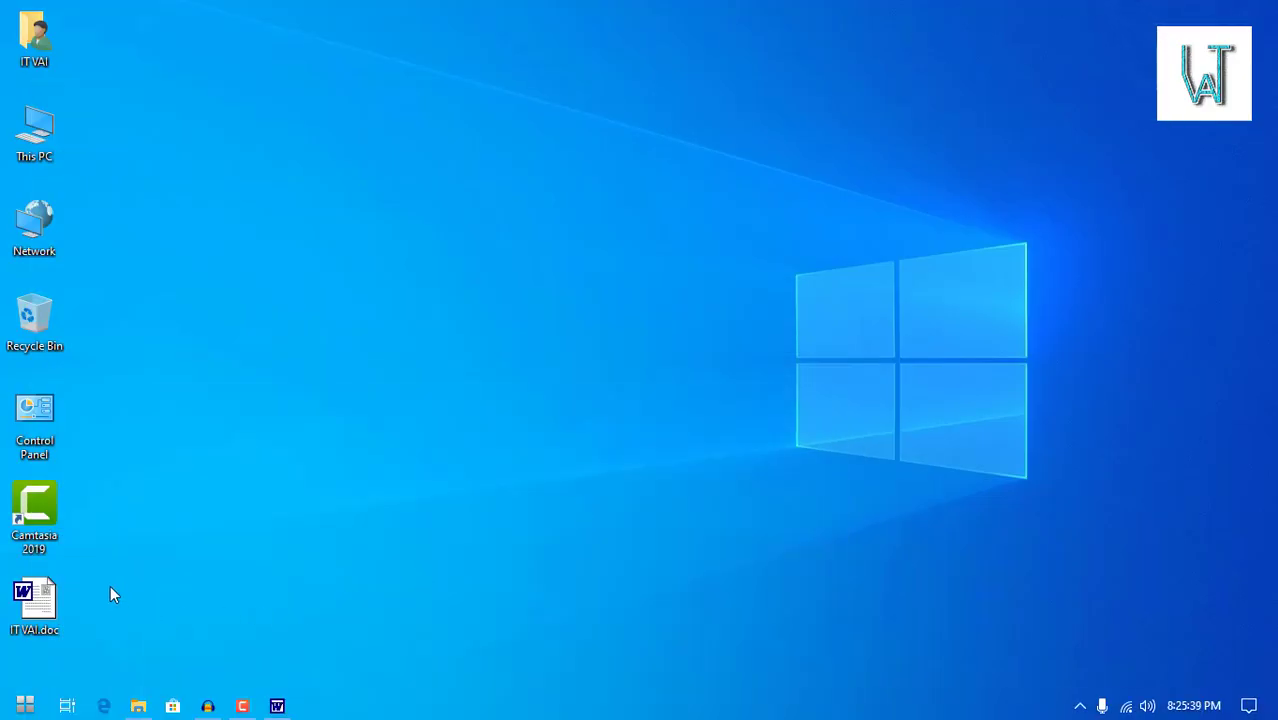
mouse_move(110, 585)
left_mouse_down()
mouse_move(22, 655)
mouse_move(115, 631)
mouse_move(9, 658)
left_mouse_up()
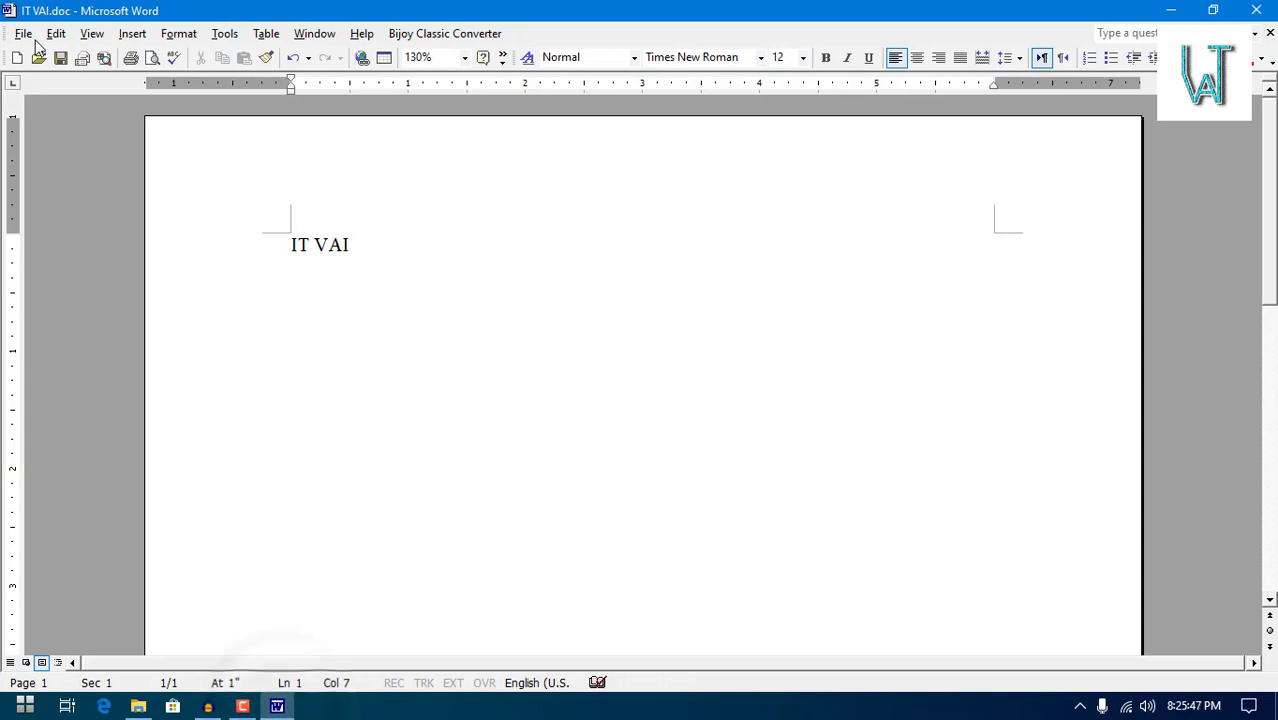
- Close IT VAI.doc, then reopen it from the Desktop through the Open dialog
left_click(22, 33)
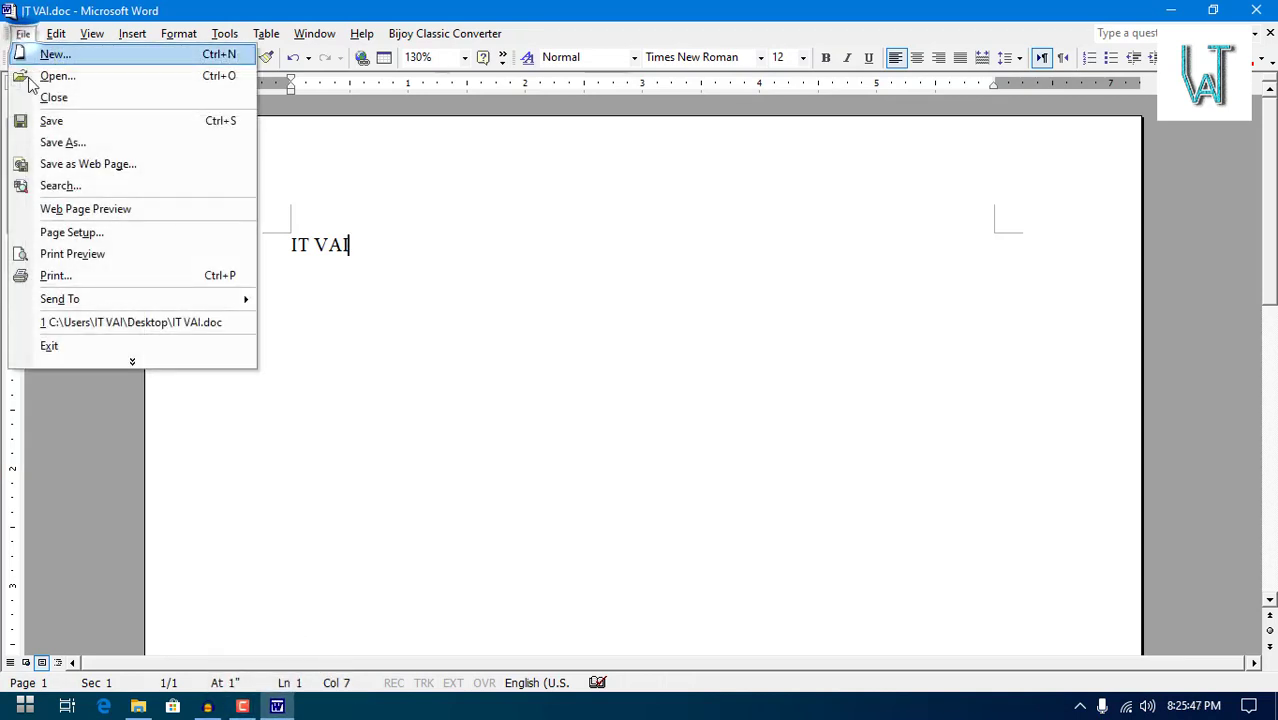
left_click(54, 97)
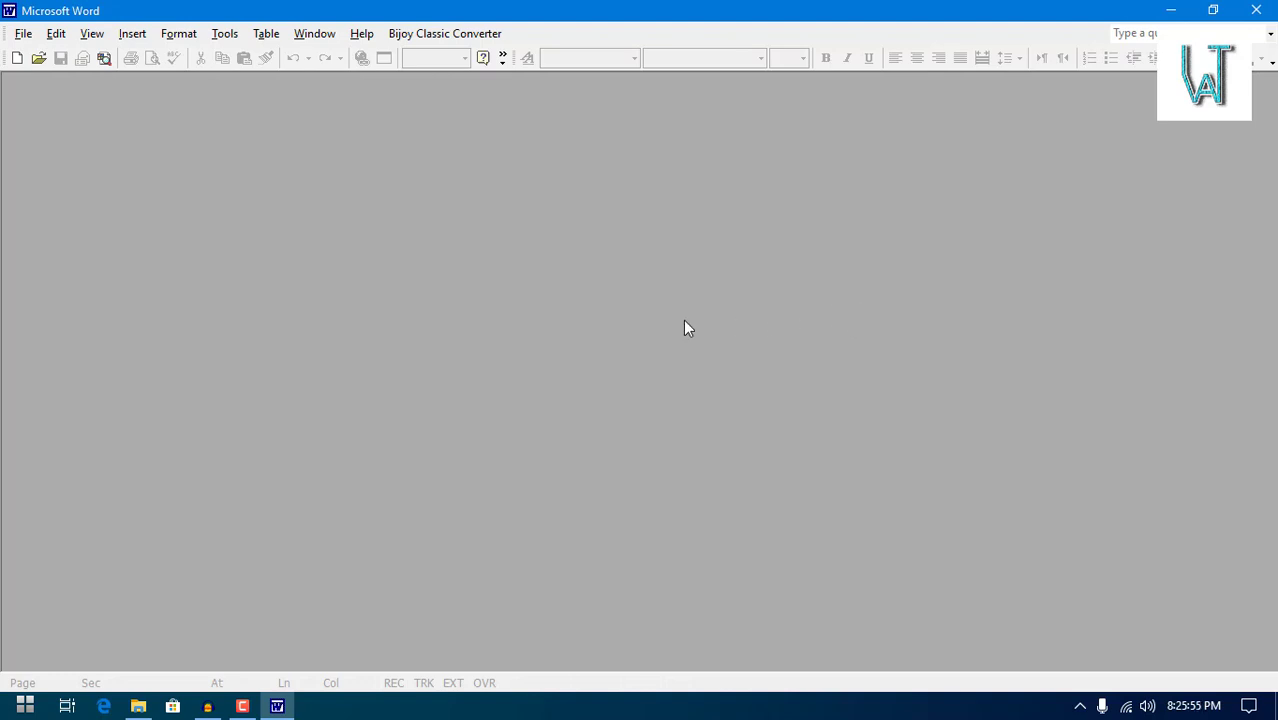
left_click(22, 33)
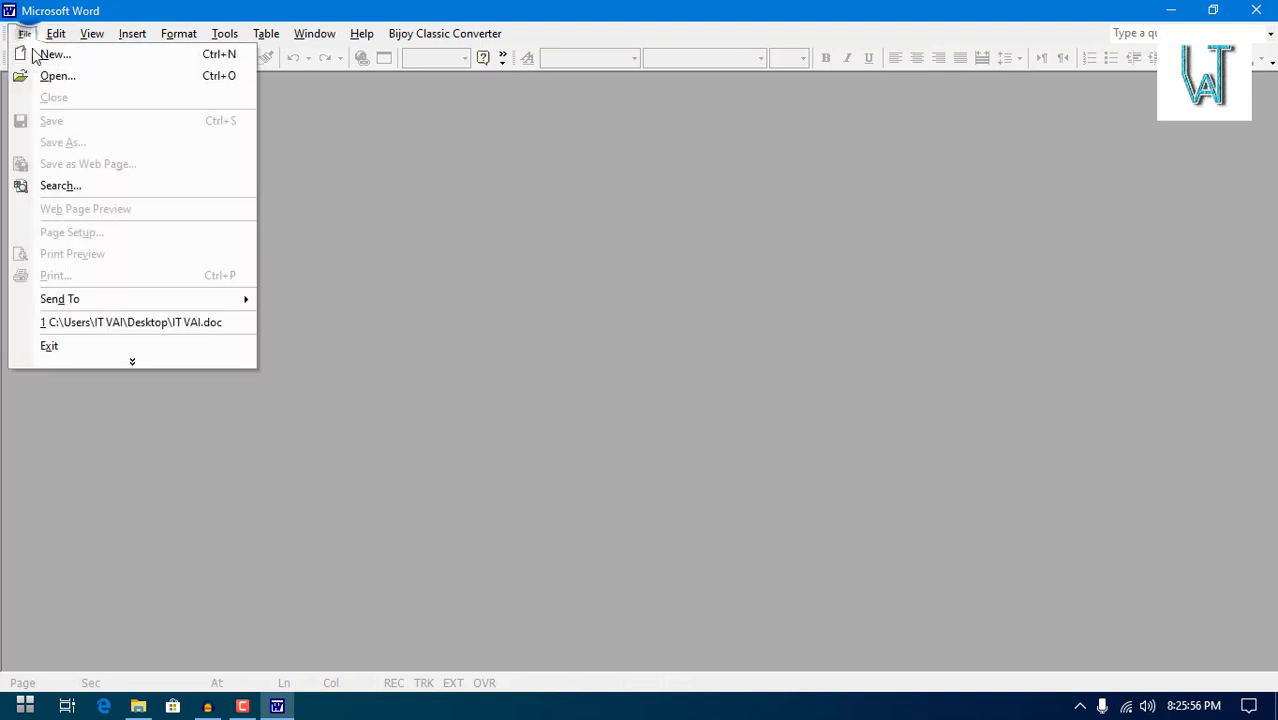
left_click(84, 362)
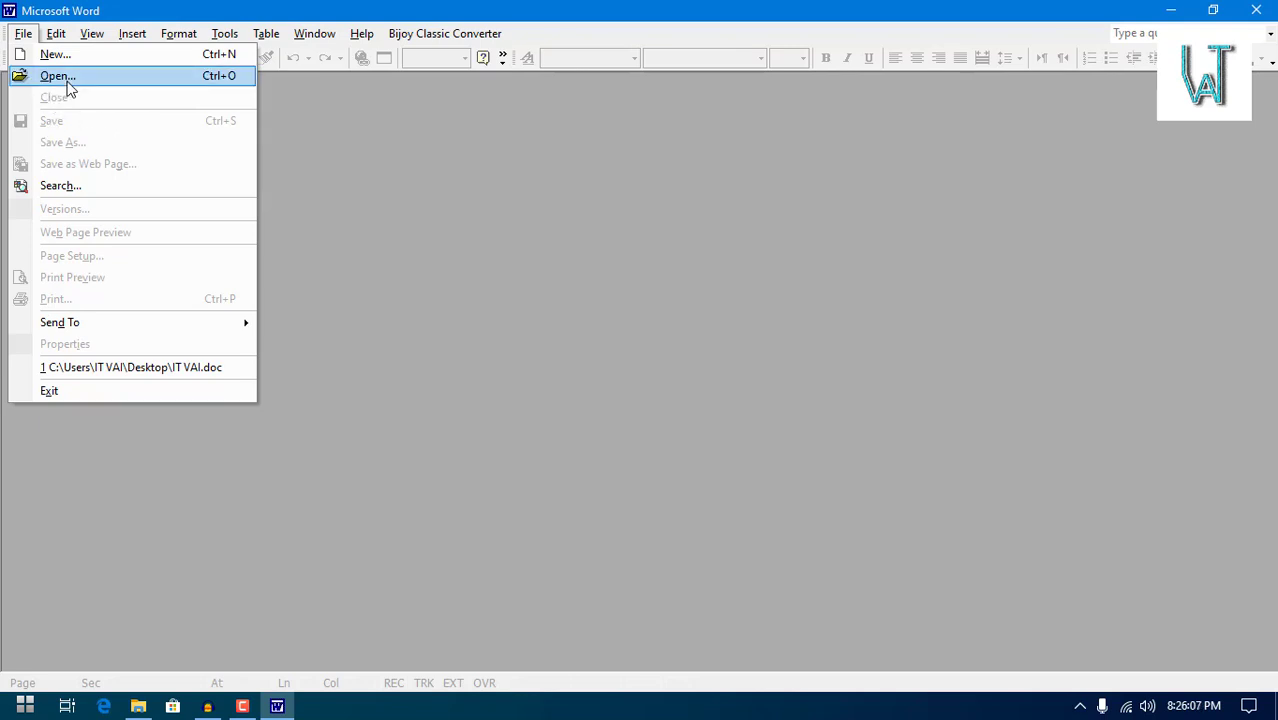
left_click(60, 77)
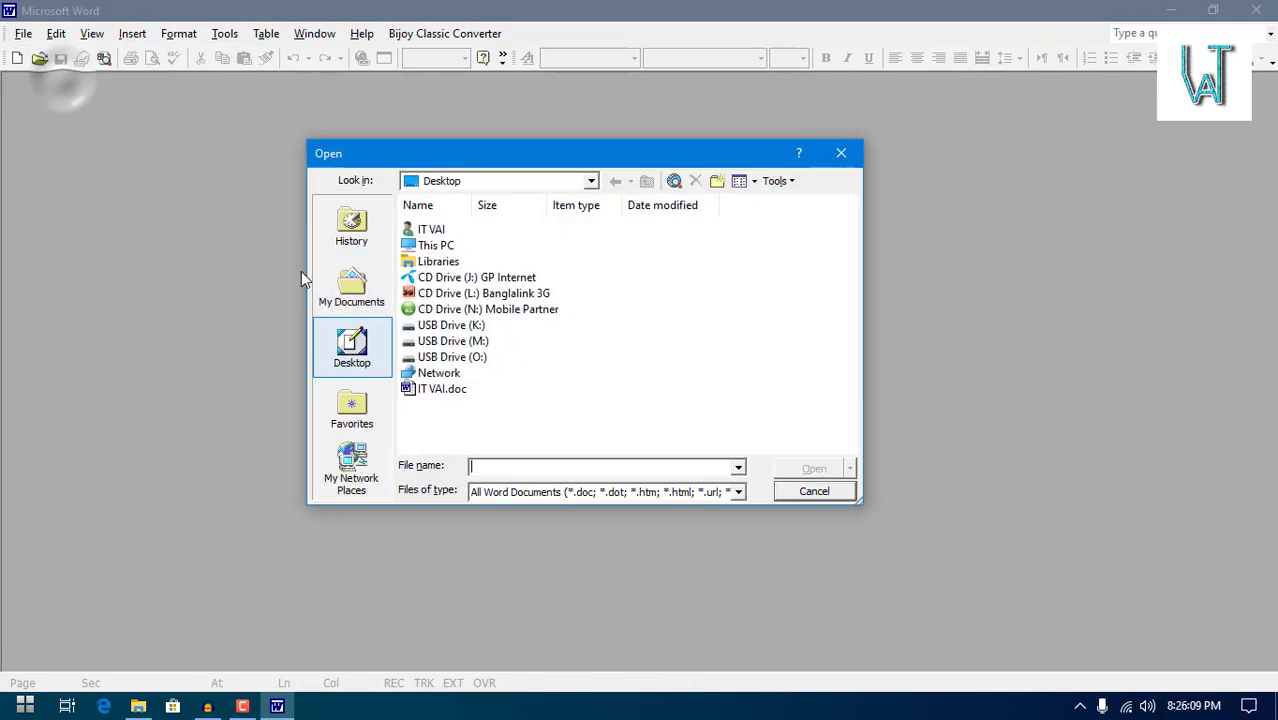
left_click(445, 390)
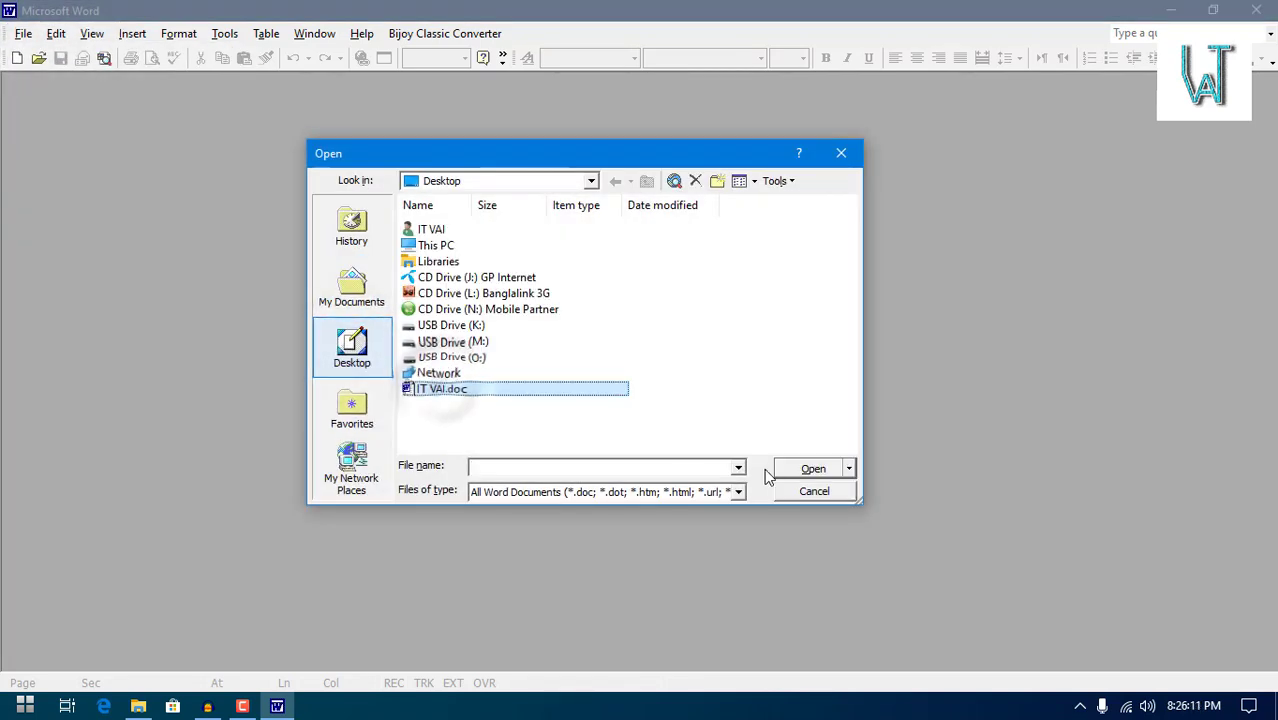
left_click(805, 468)
left_click(22, 33)
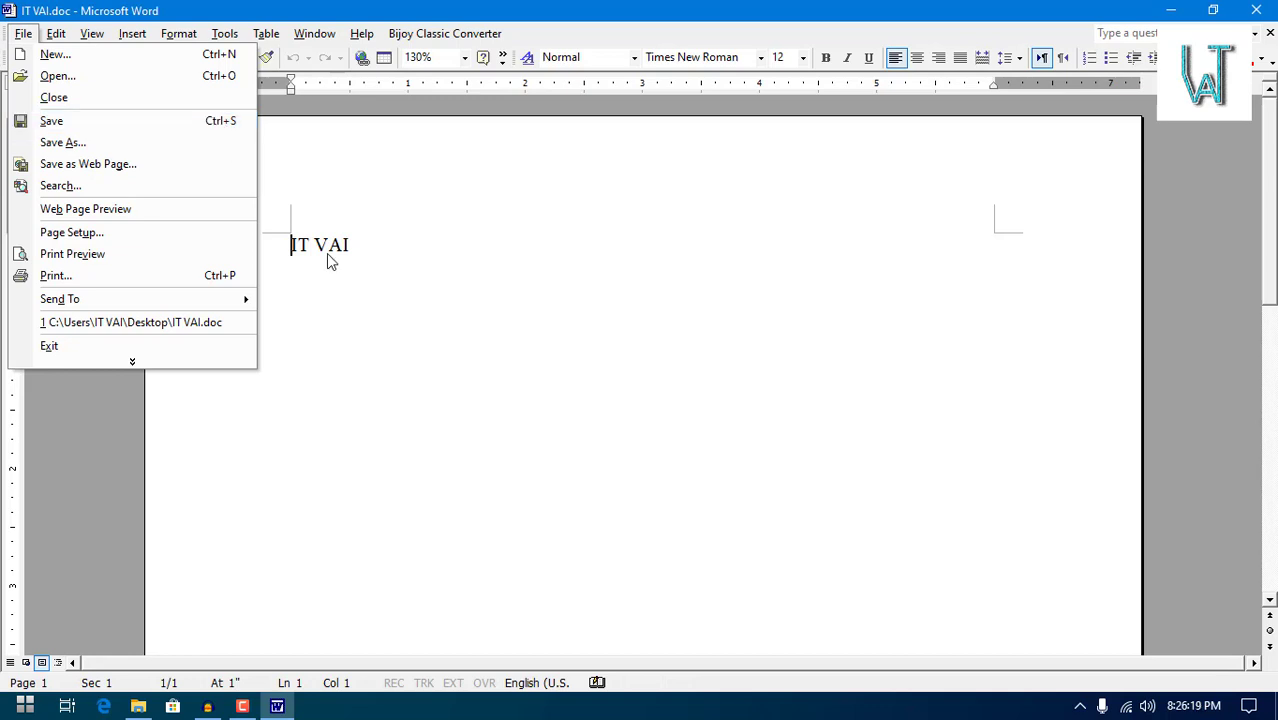
- Save IT VAI.doc with the toolbar Save button and File > Save
left_click(376, 320)
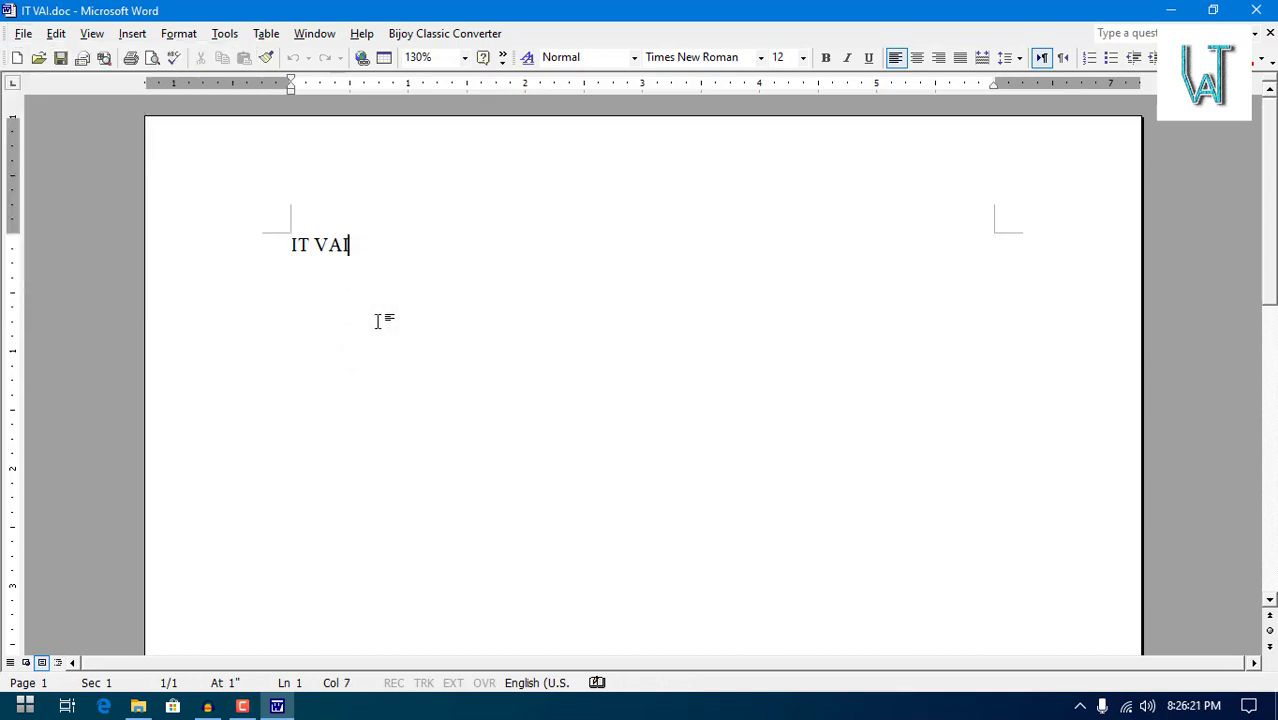
left_click(60, 58)
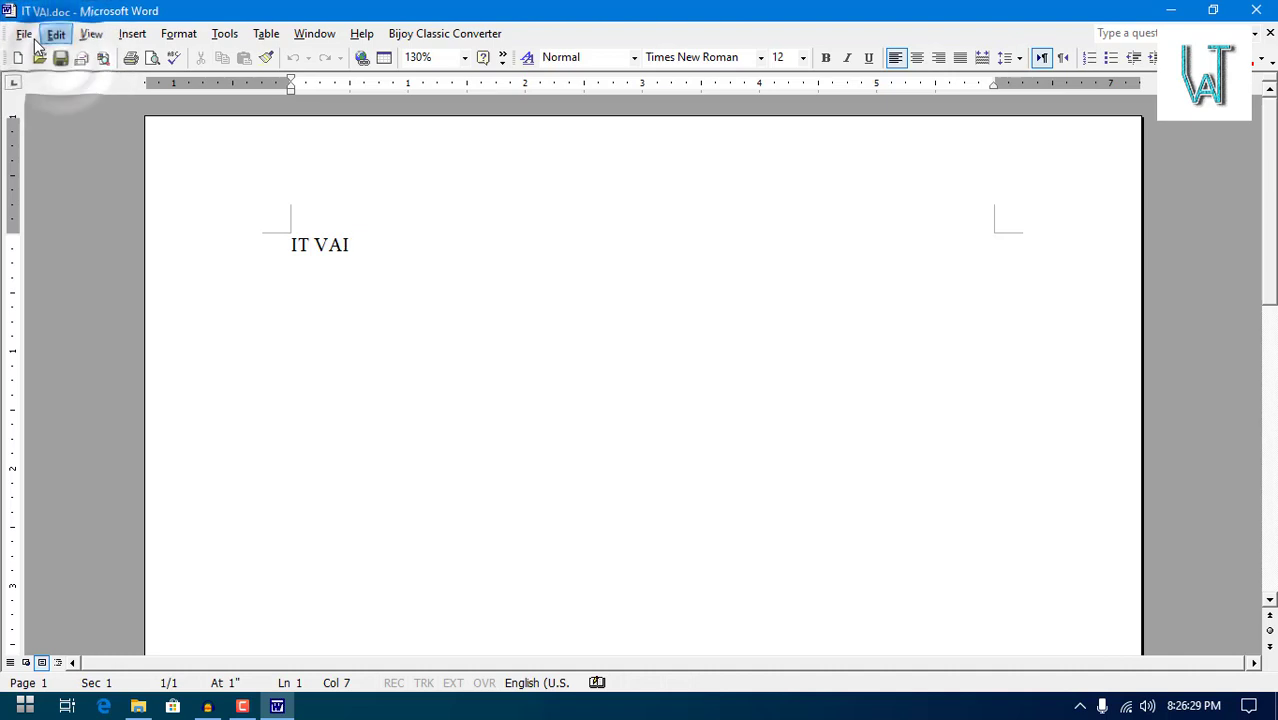
left_click(22, 33)
left_click(42, 120)
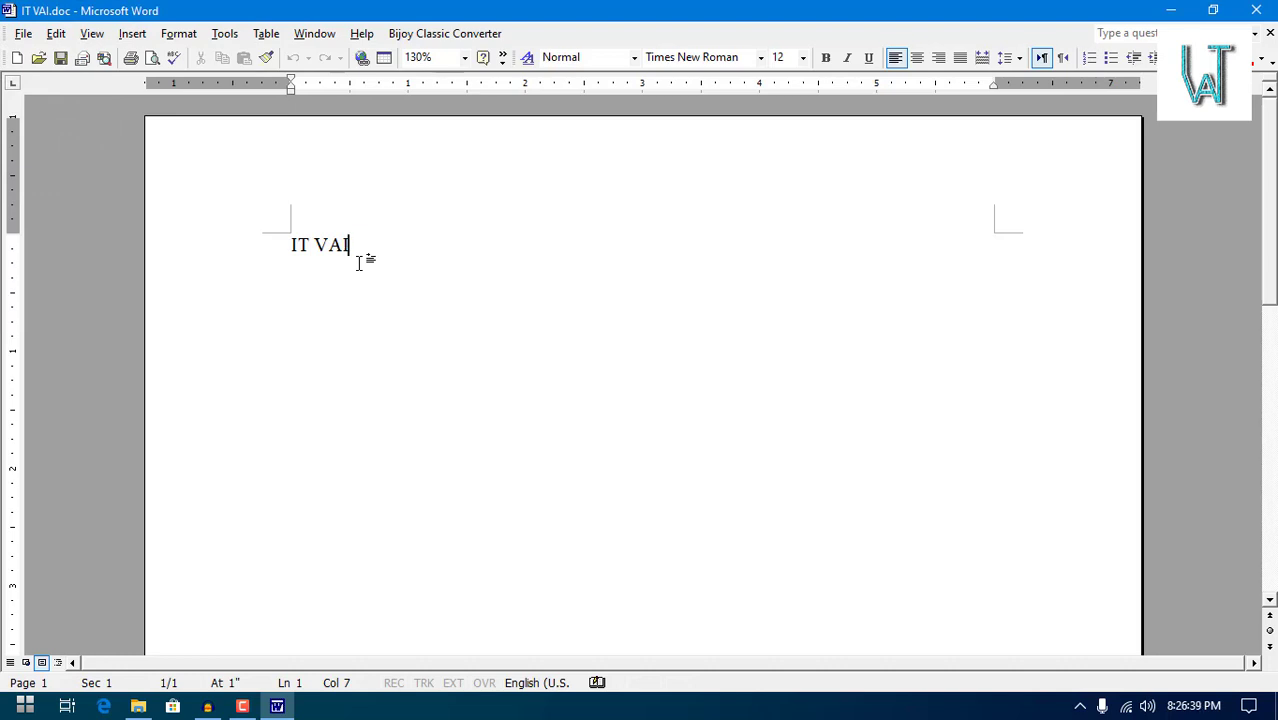
left_click(23, 33)
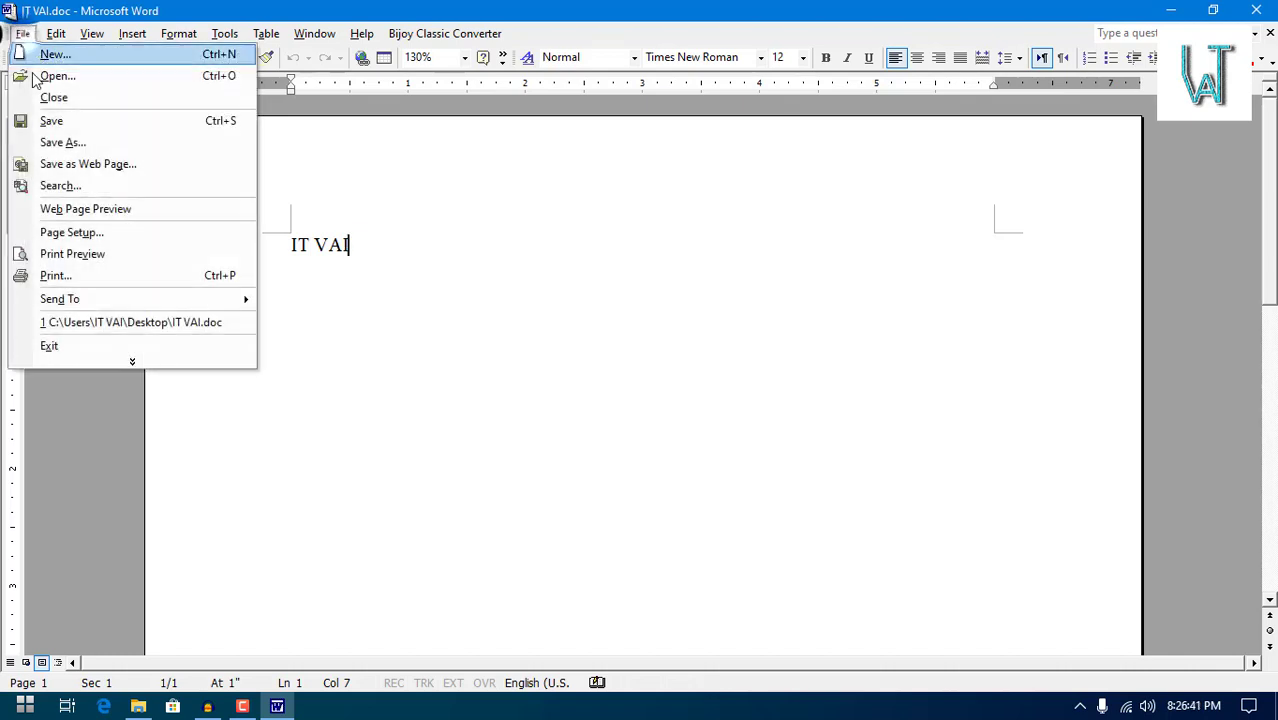
left_click(51, 121)
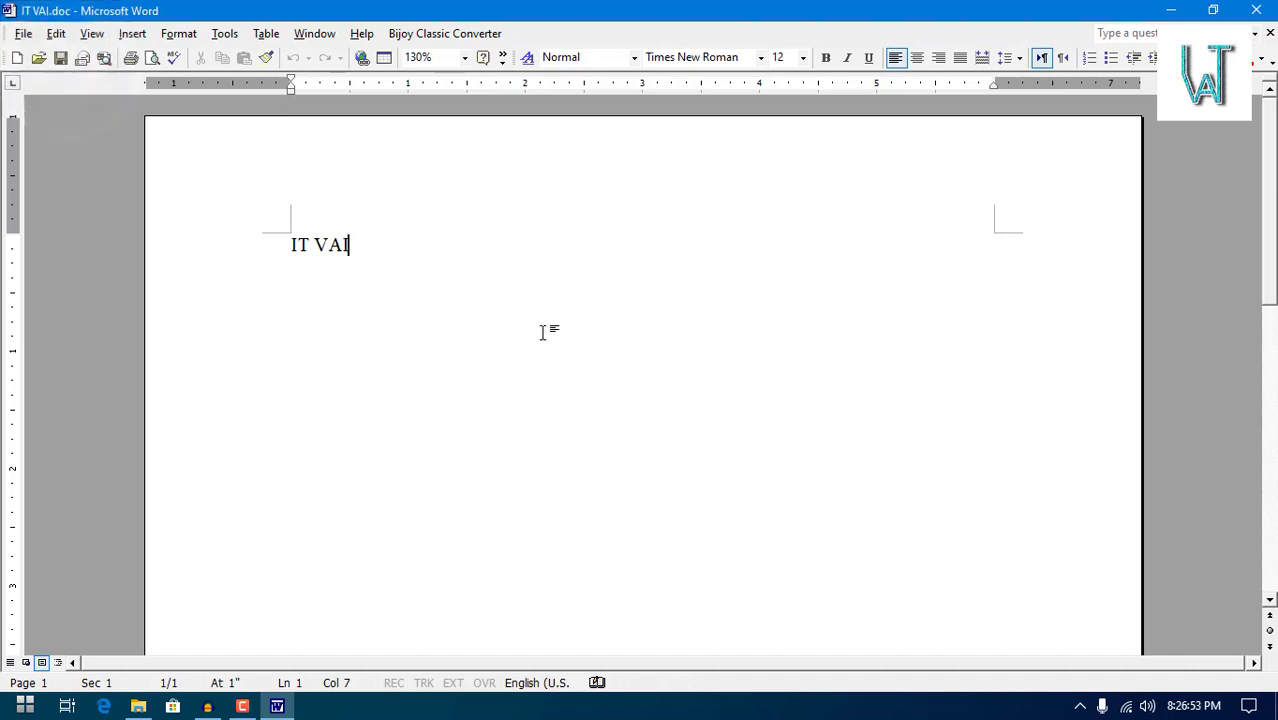
- Bring up the Open dialog from the expanded File menu
left_click(23, 33)
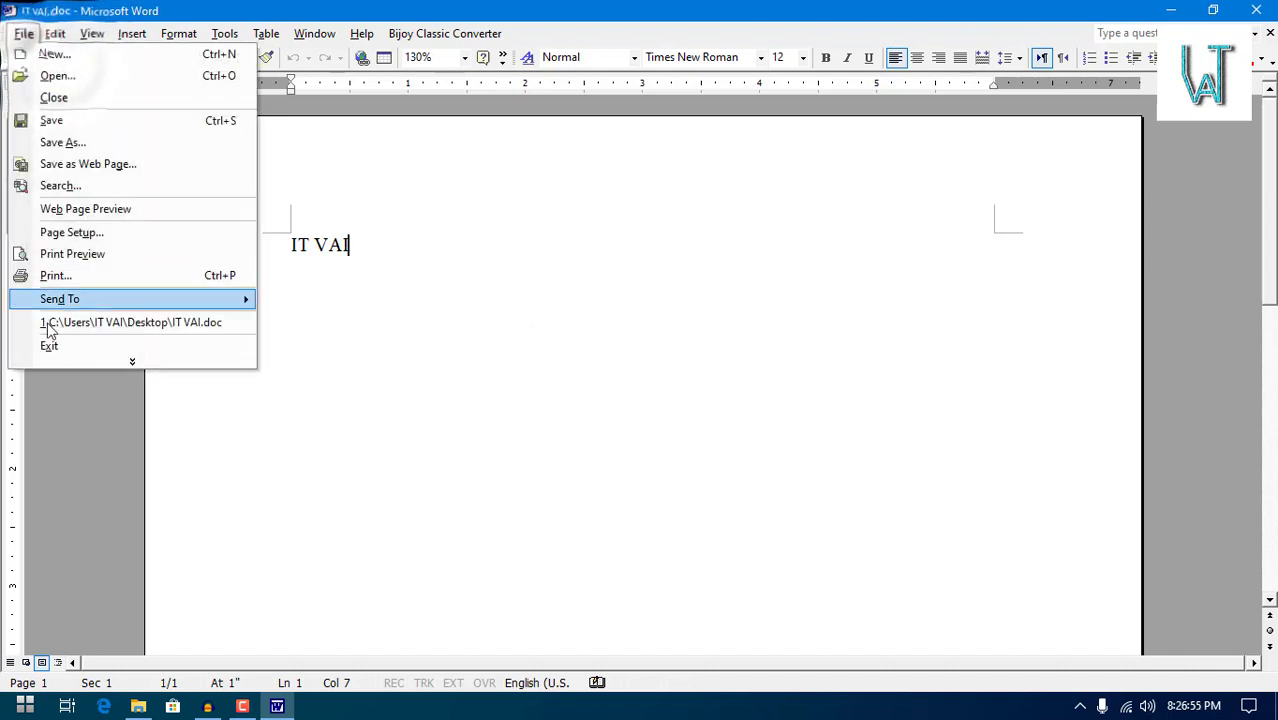
left_click(52, 361)
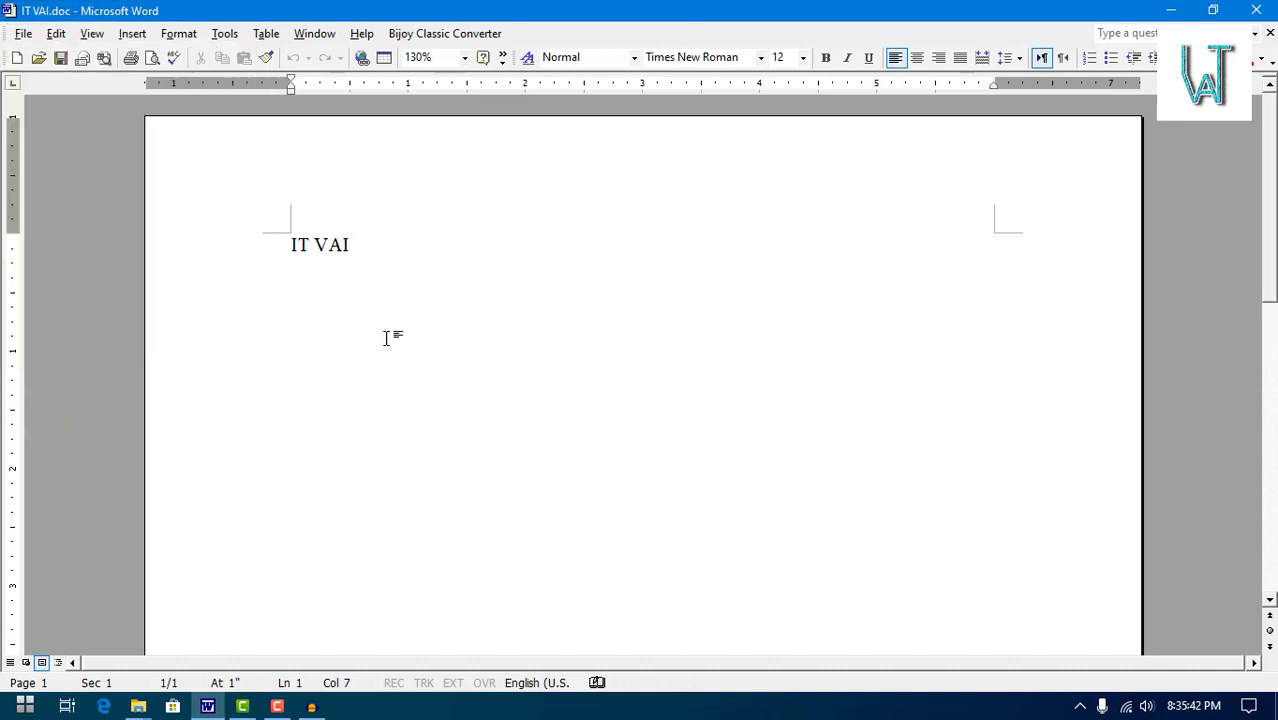
left_click(23, 33)
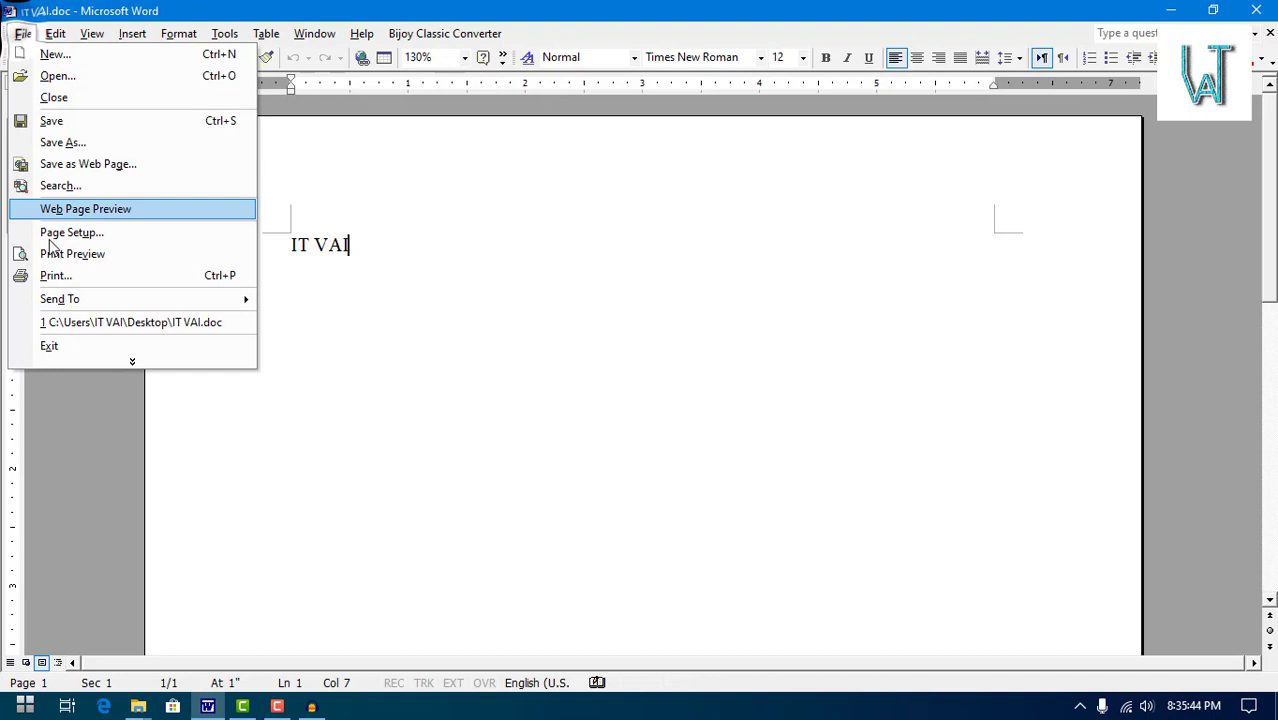
left_click(50, 359)
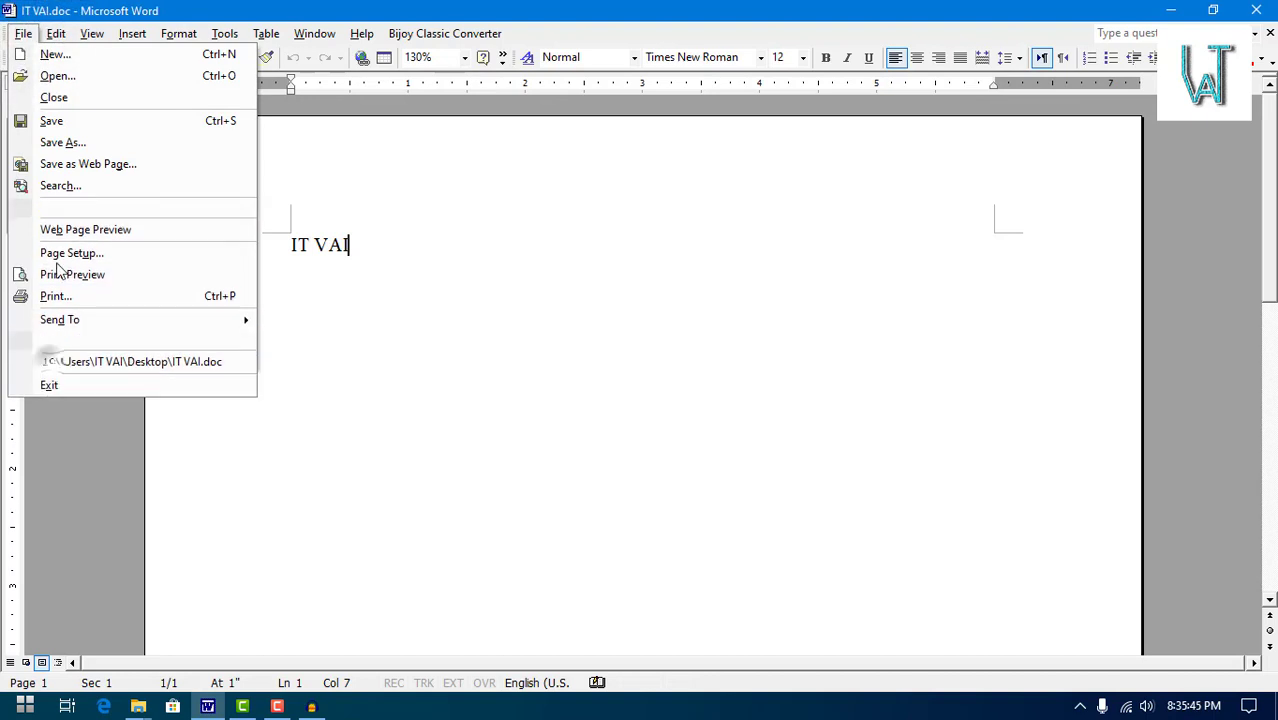
left_click(66, 80)
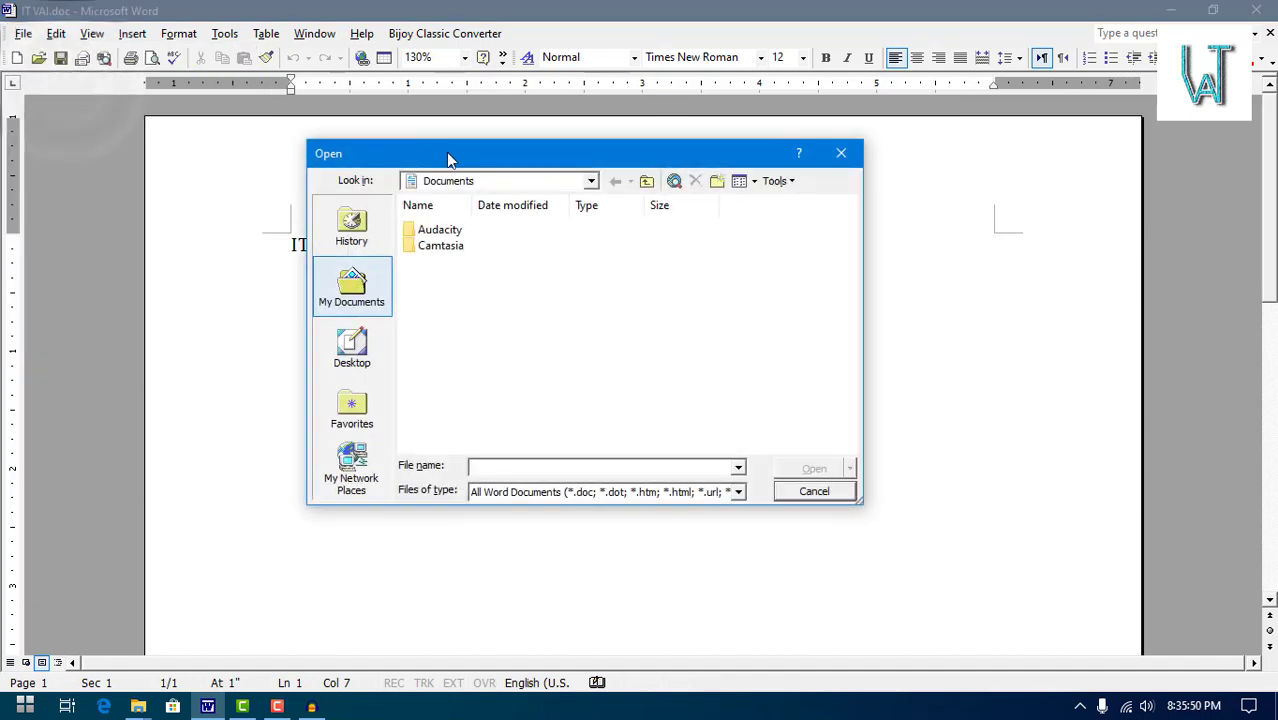
- Cancel the Open dialog after viewing the Desktop files, then close IT VAI.doc
mouse_move(446, 152)
left_mouse_down()
mouse_move(590, 203)
mouse_move(466, 186)
left_mouse_up()
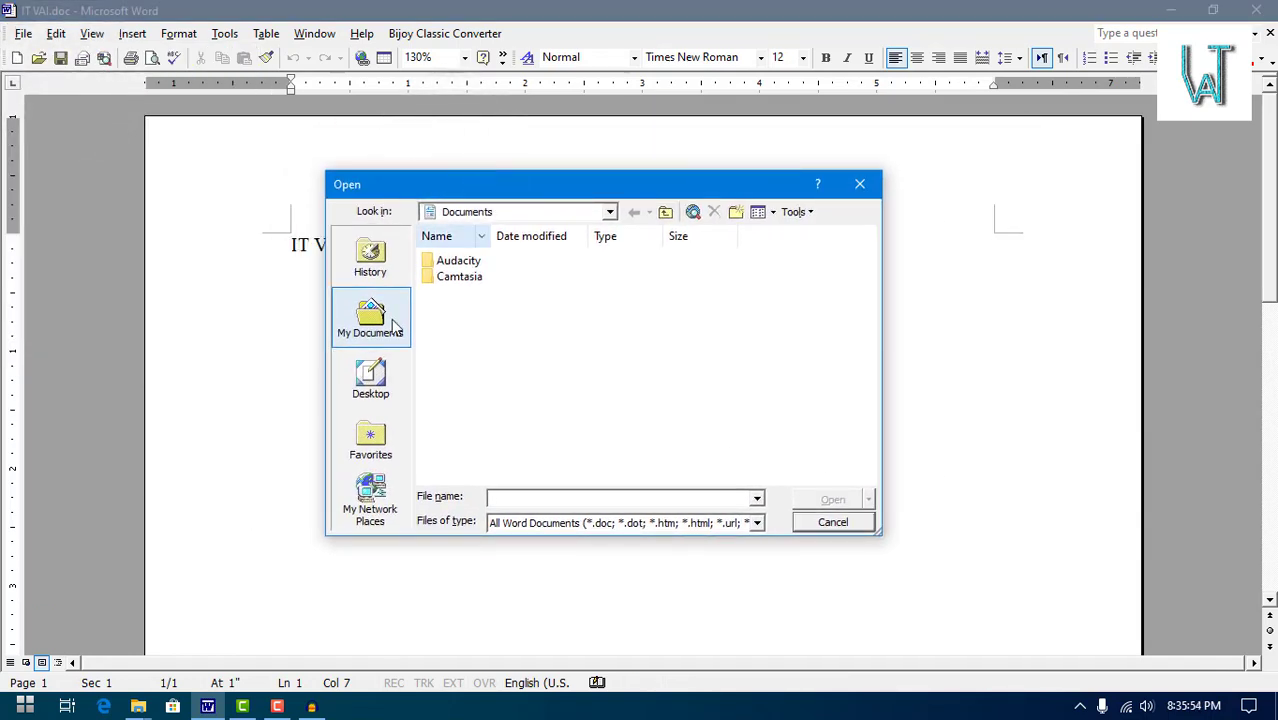
left_click(369, 385)
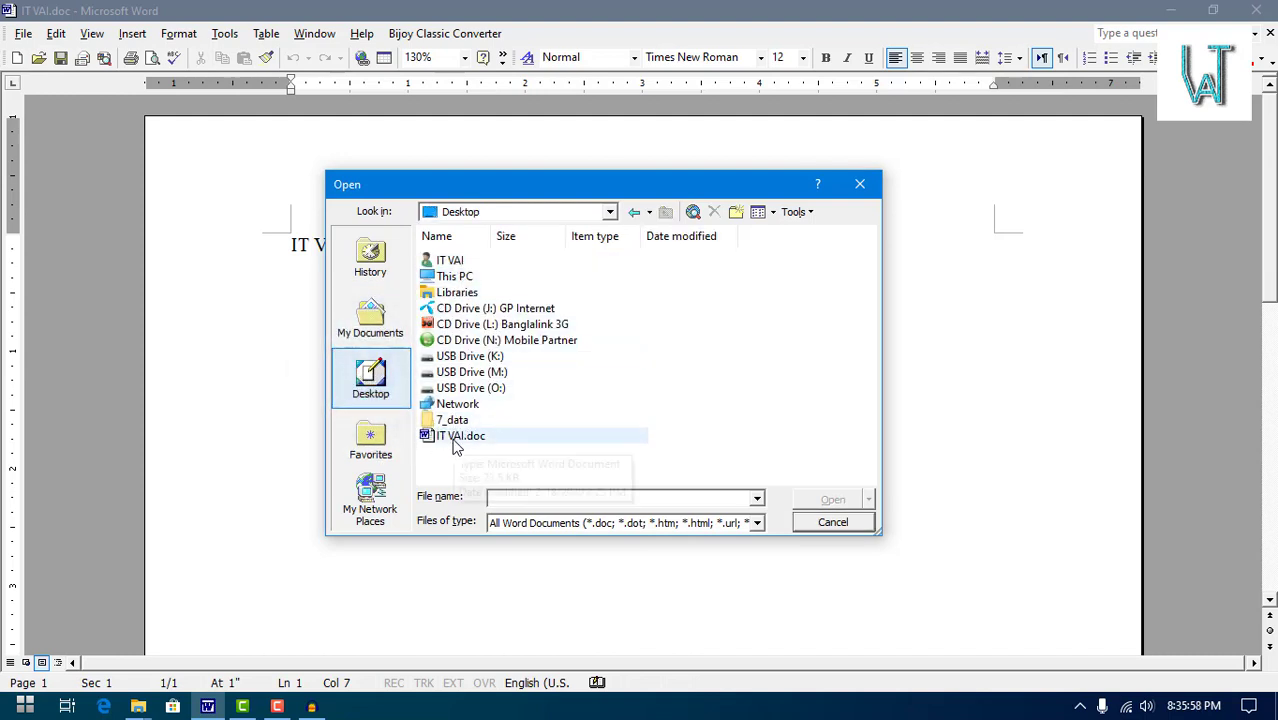
left_click(859, 184)
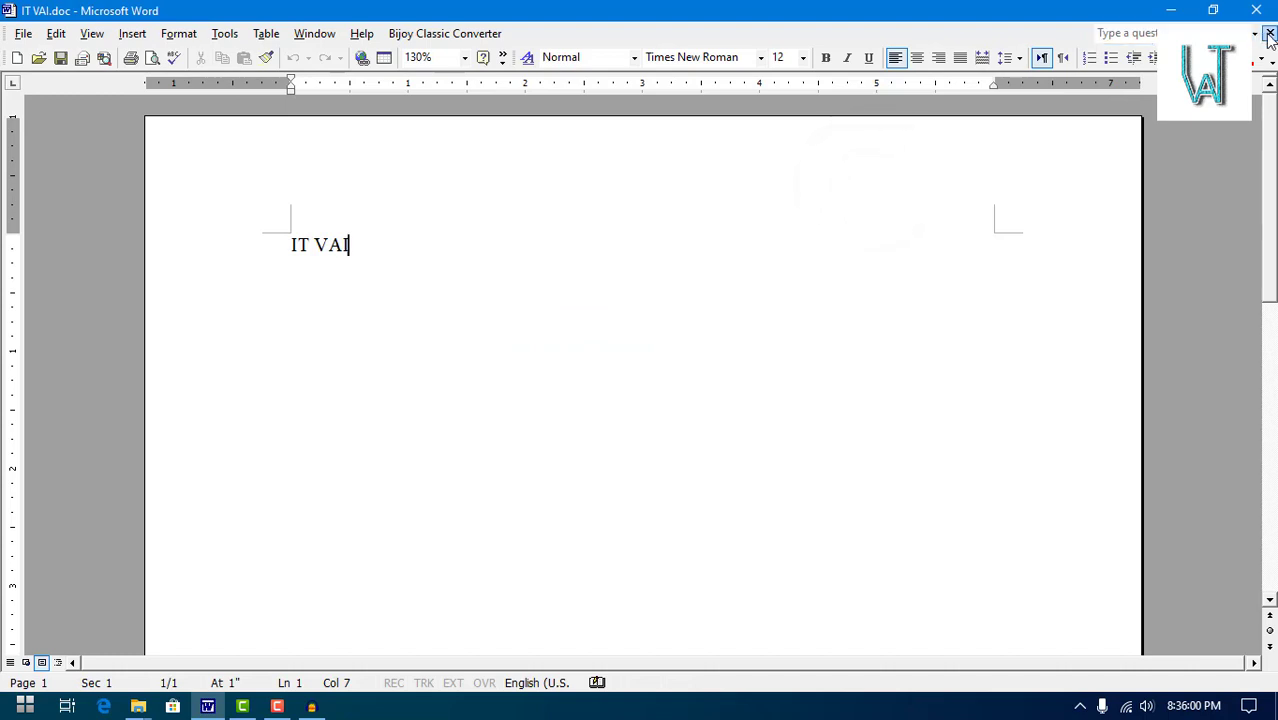
left_click(22, 33)
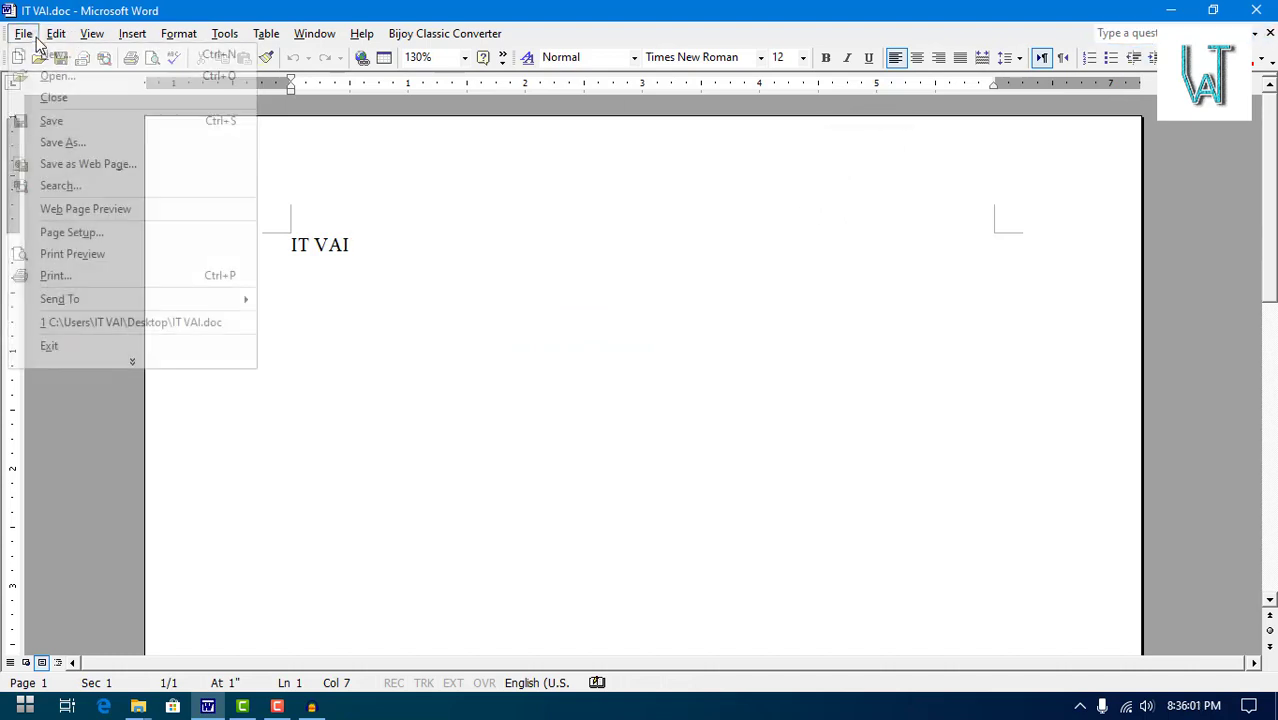
left_click(56, 97)
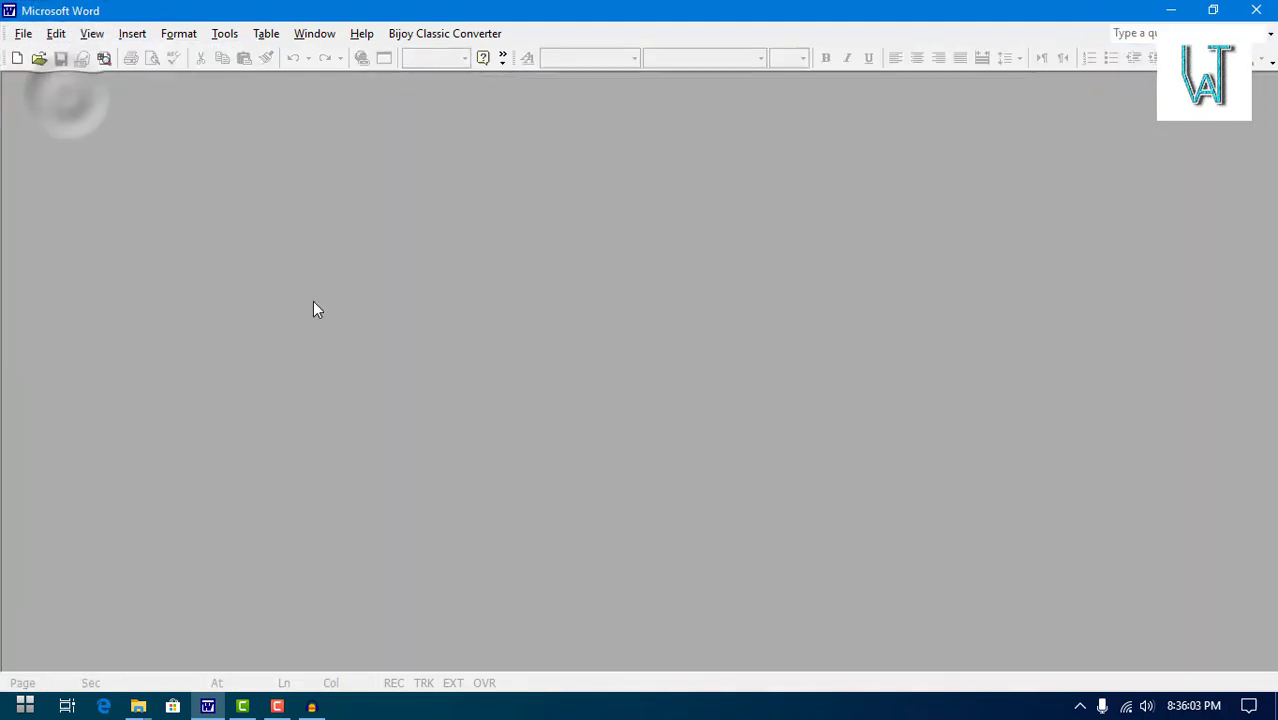
- Reopen IT VAI.doc from the Desktop through the Open dialog
left_click(22, 33)
left_click(40, 77)
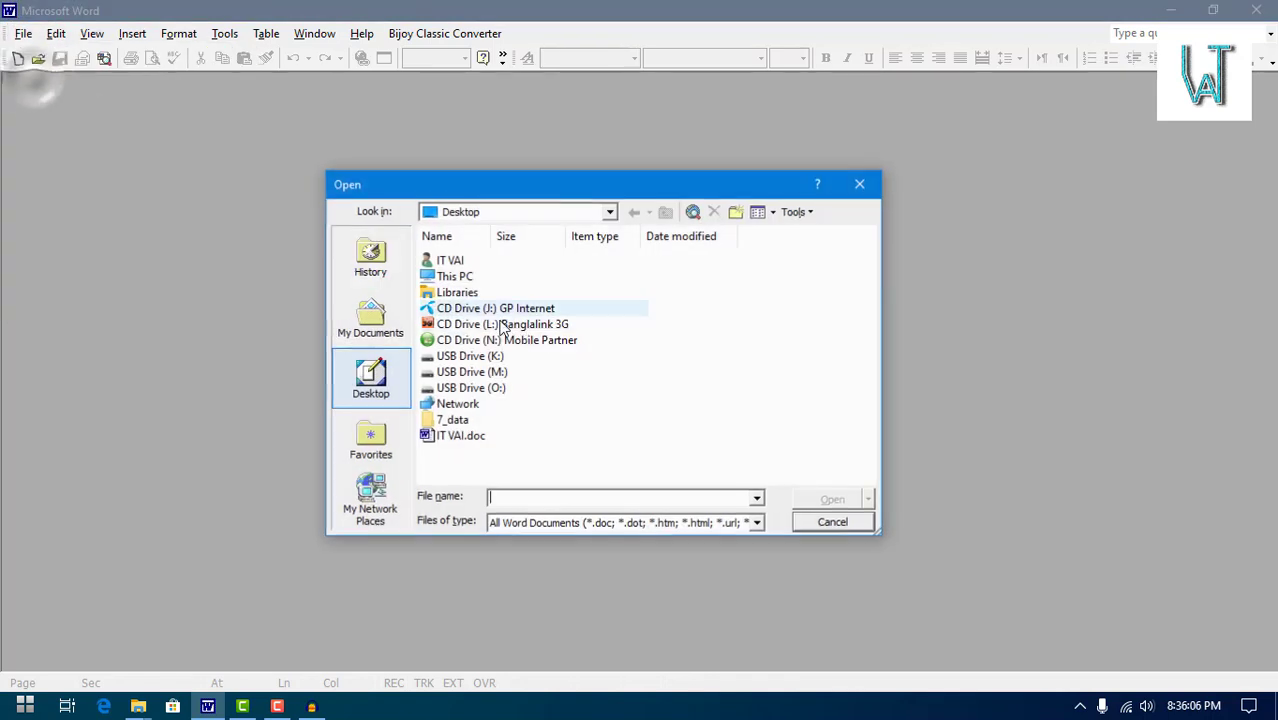
left_click(450, 437)
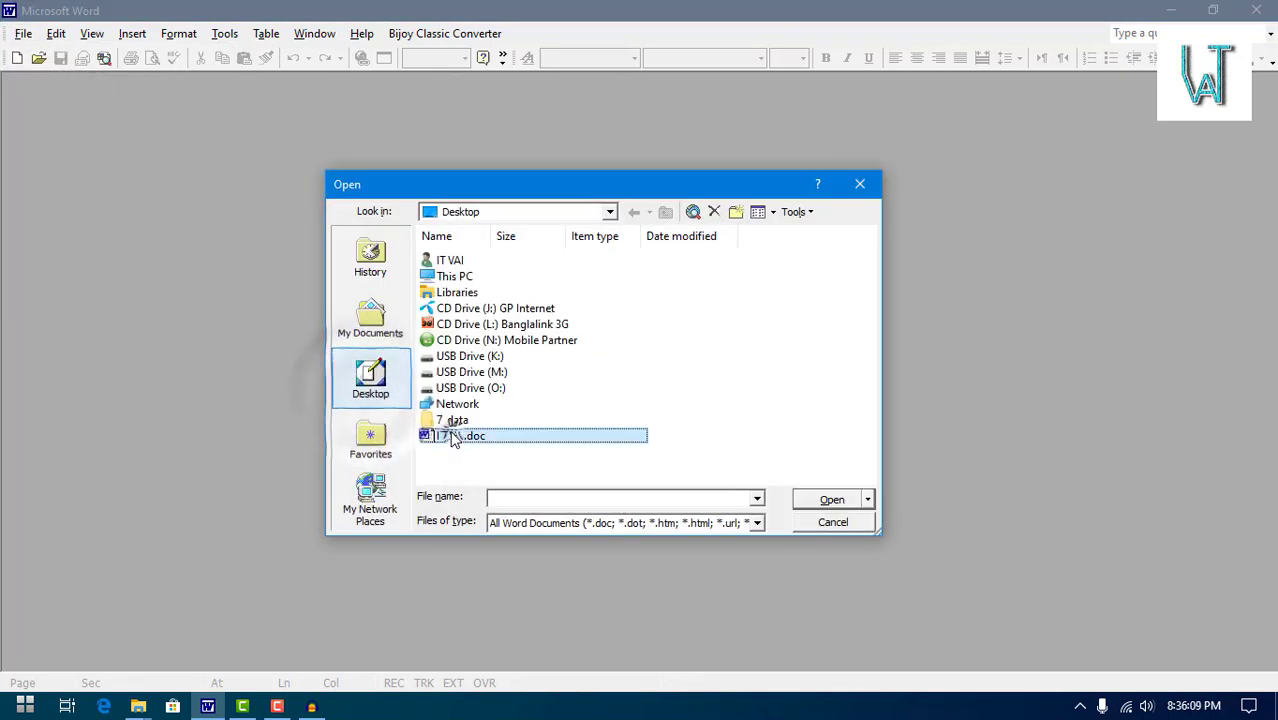
left_click(828, 501)
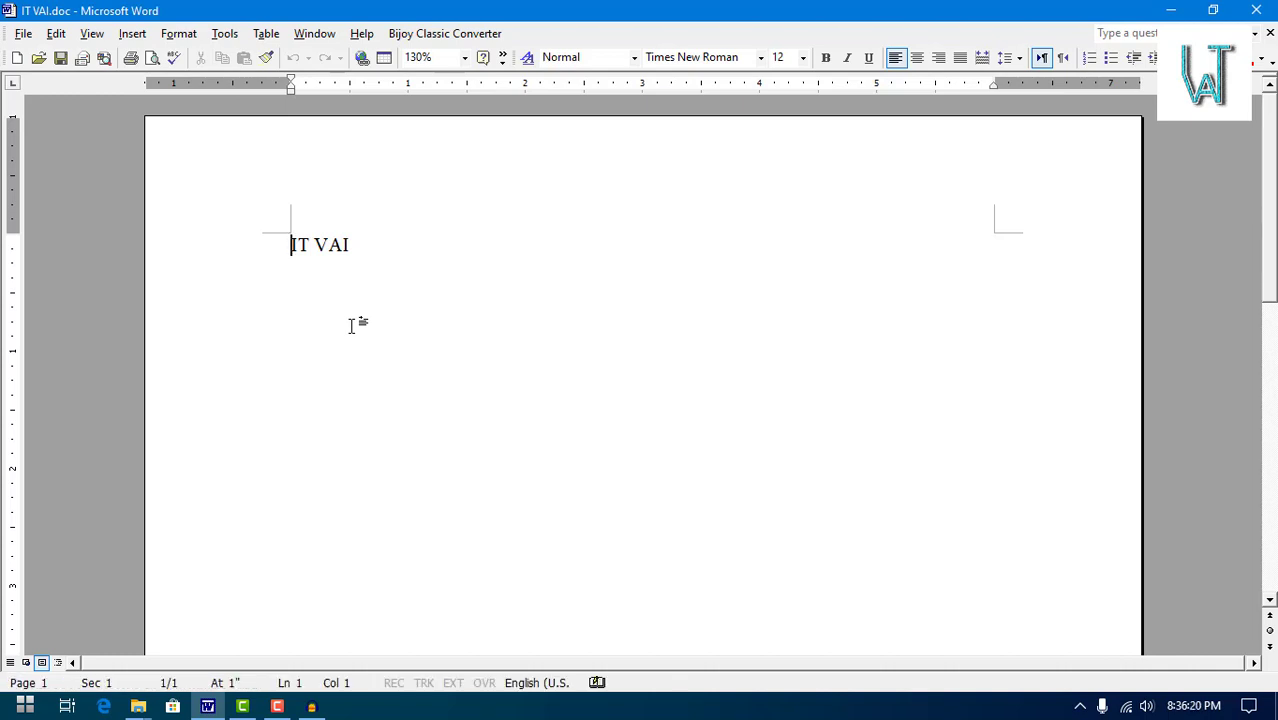
- Show the Open dialog from the expanded File menu, listing the Desktop contents
left_click(23, 33)
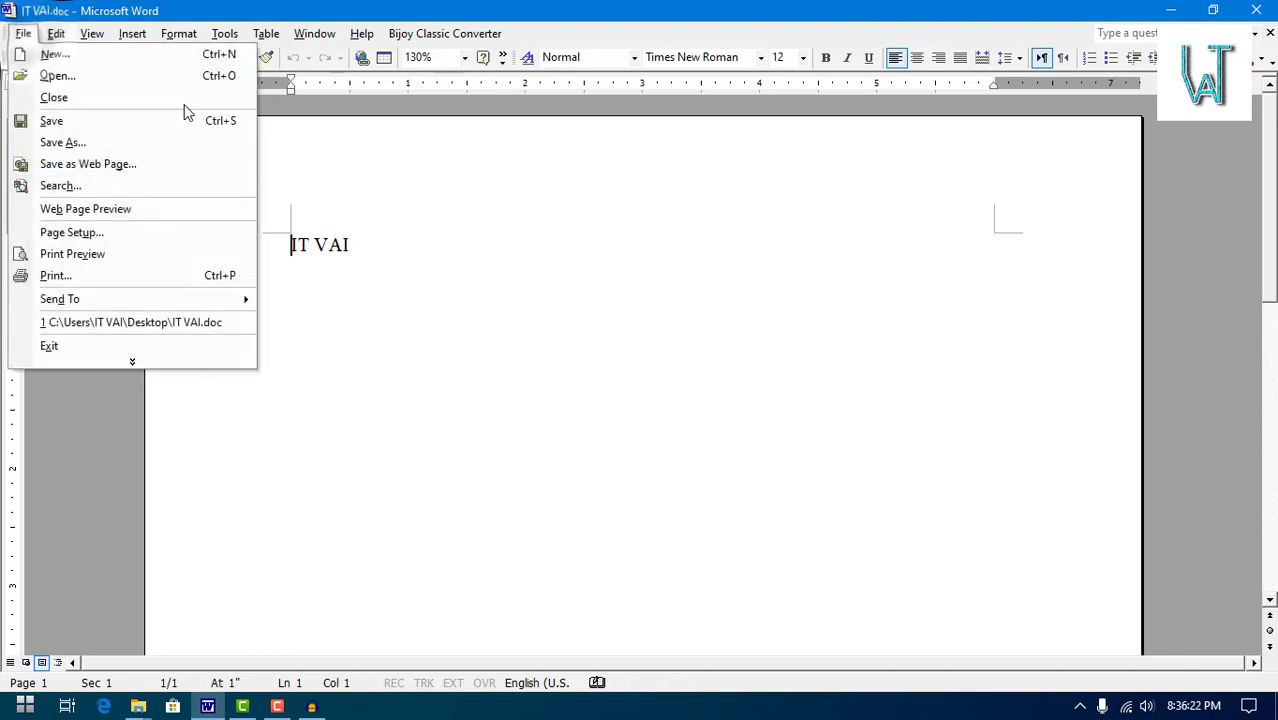
left_click(395, 270)
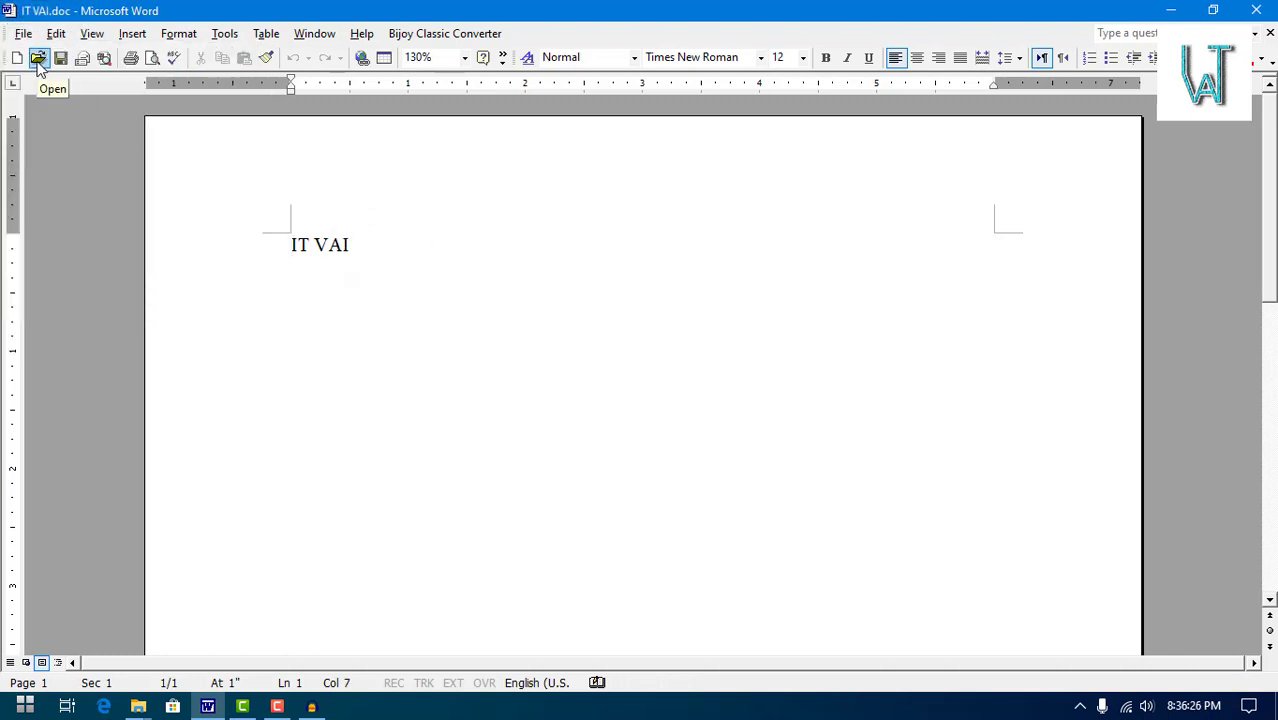
left_click(23, 33)
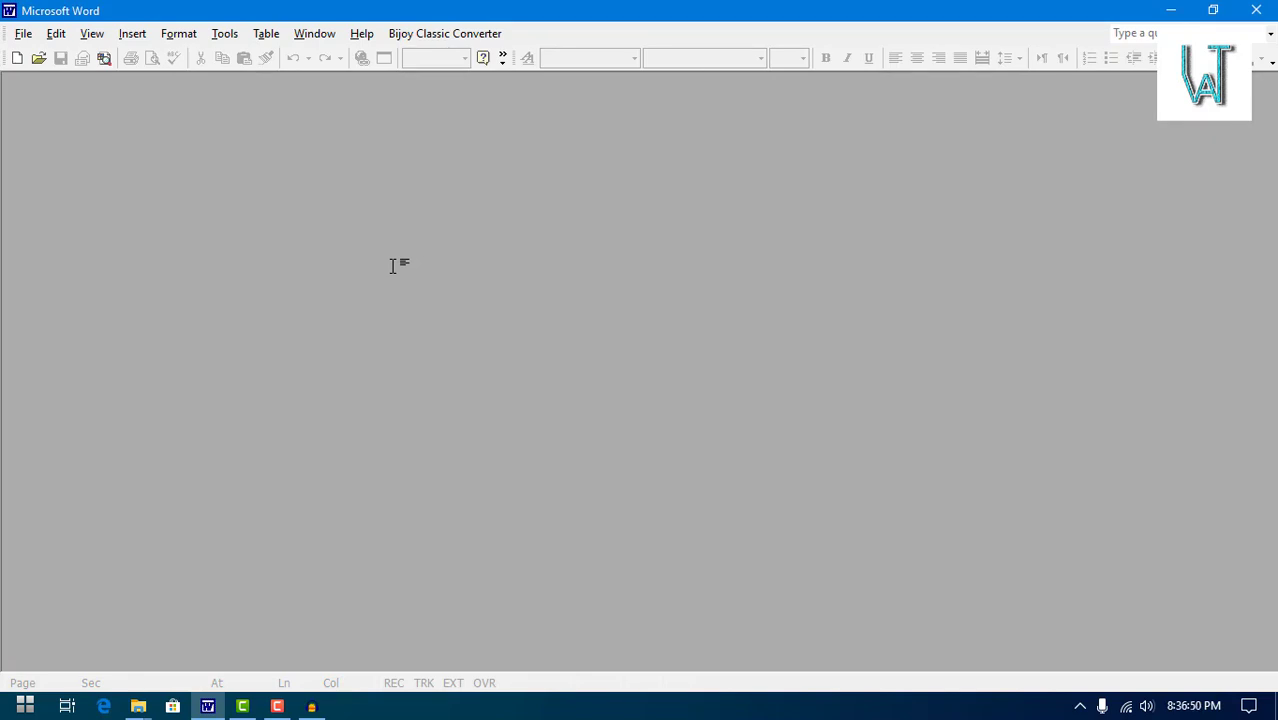
left_click(23, 33)
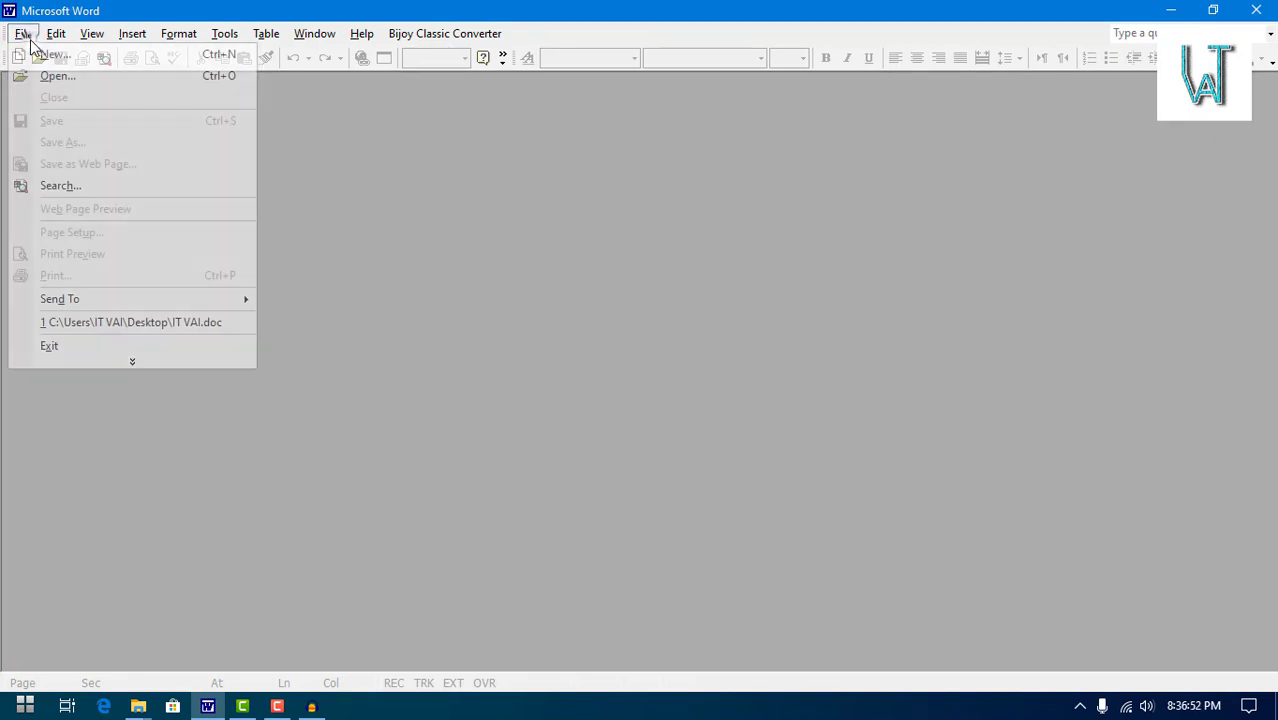
left_click(101, 366)
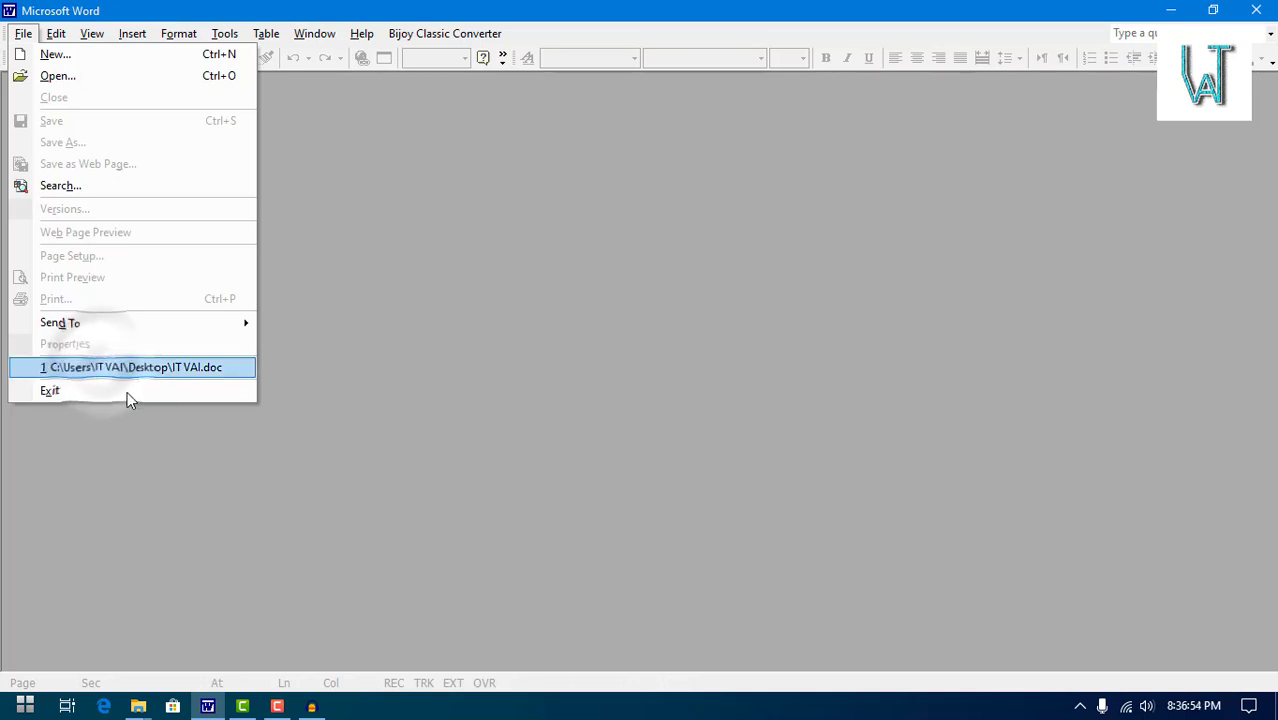
left_click(117, 76)
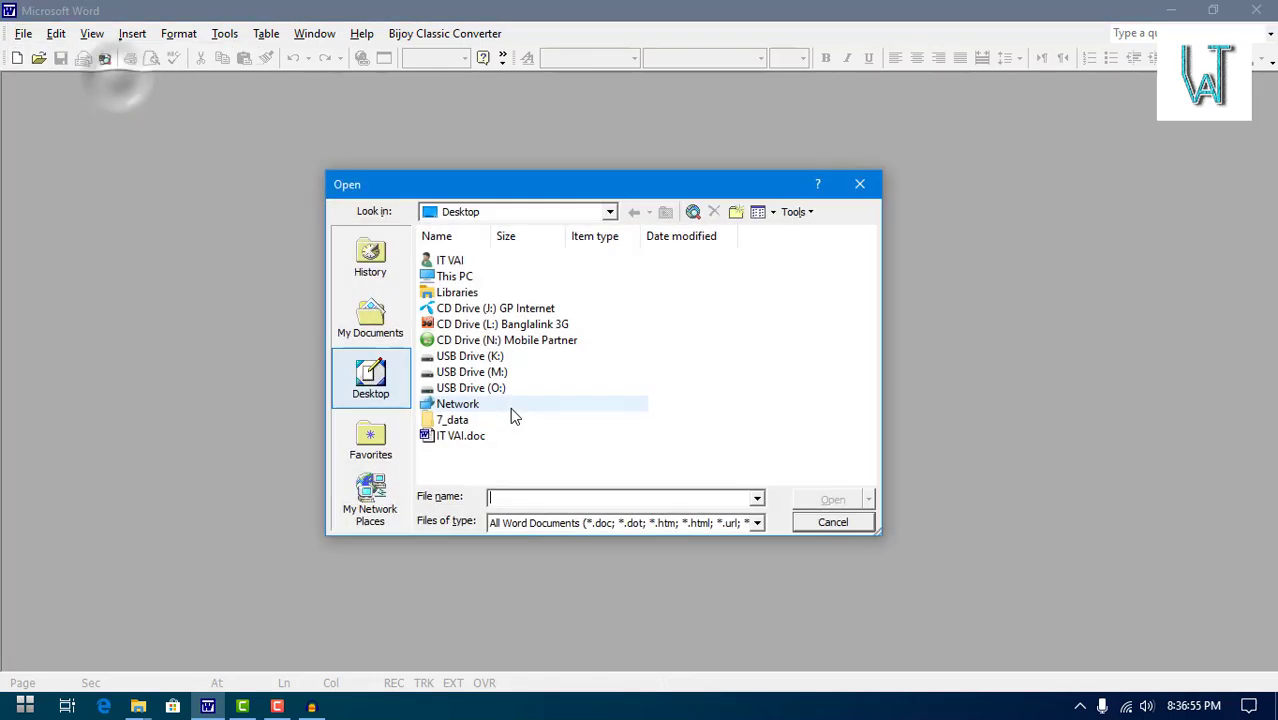
- Browse This PC > Work (D:) > Word > cv and open the RESUME .doc file
left_click(453, 278)
double_click(453, 278)
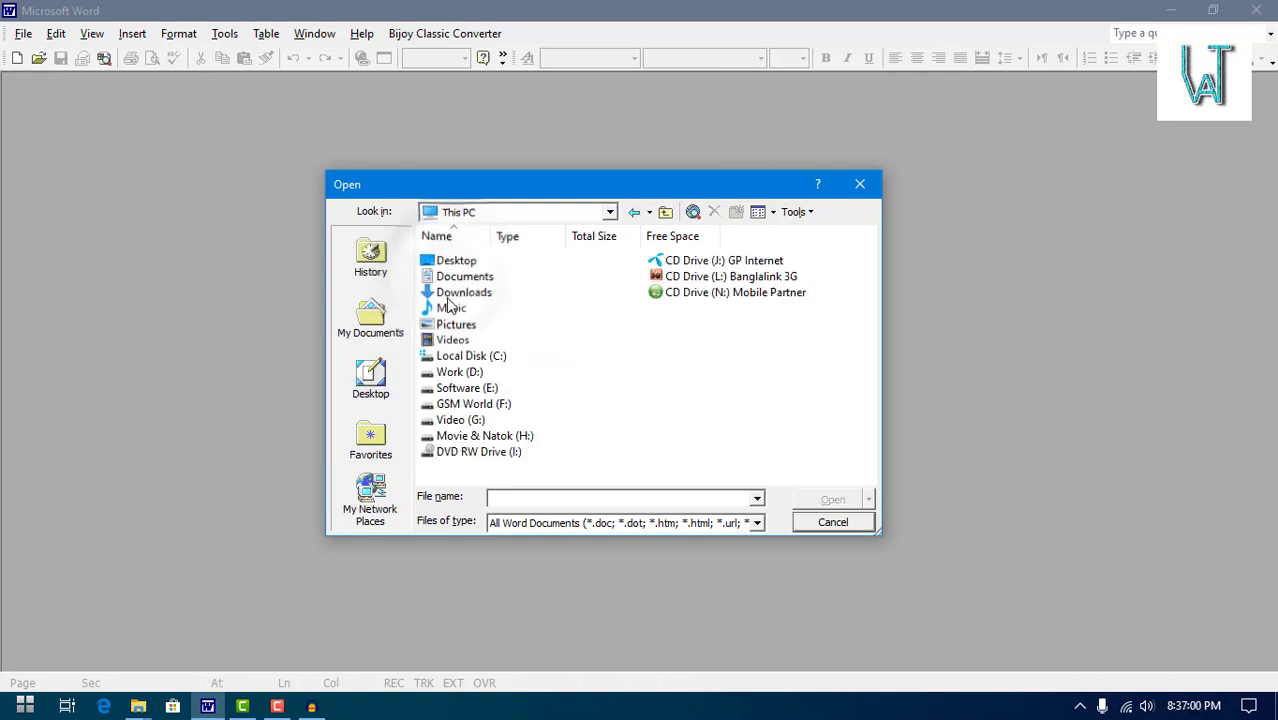
double_click(456, 372)
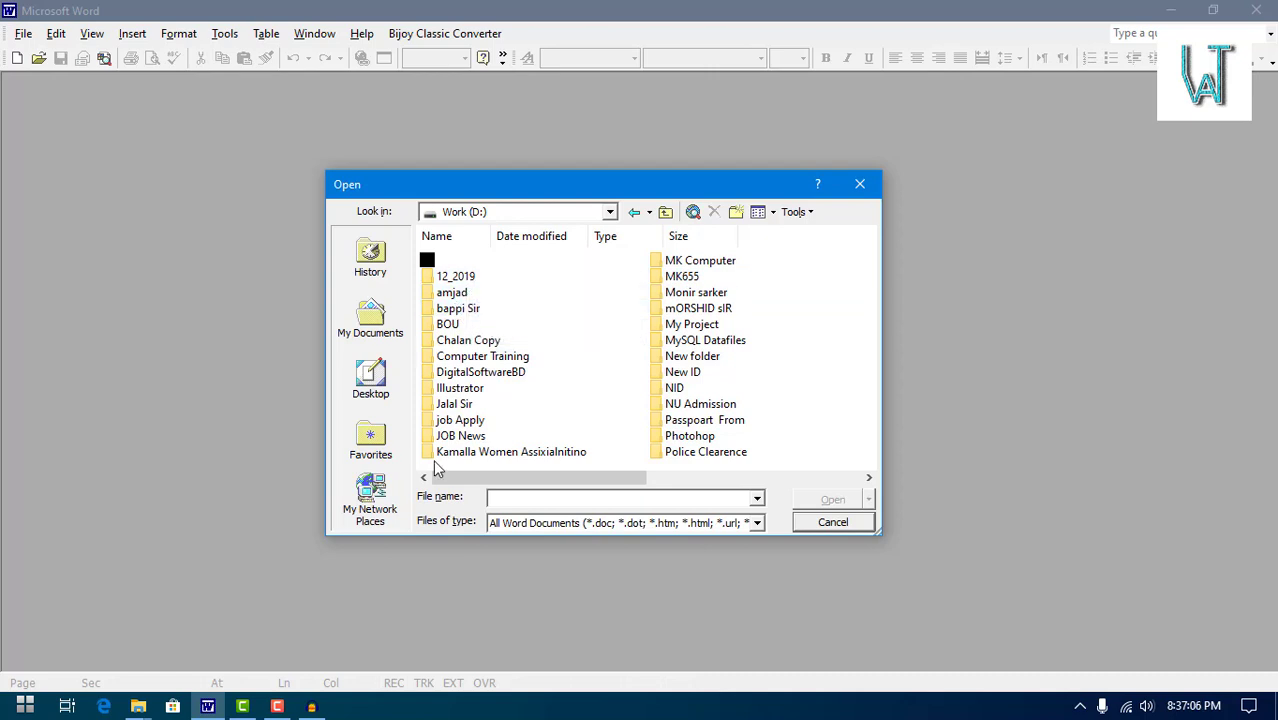
scroll(749, 369, "down", 5)
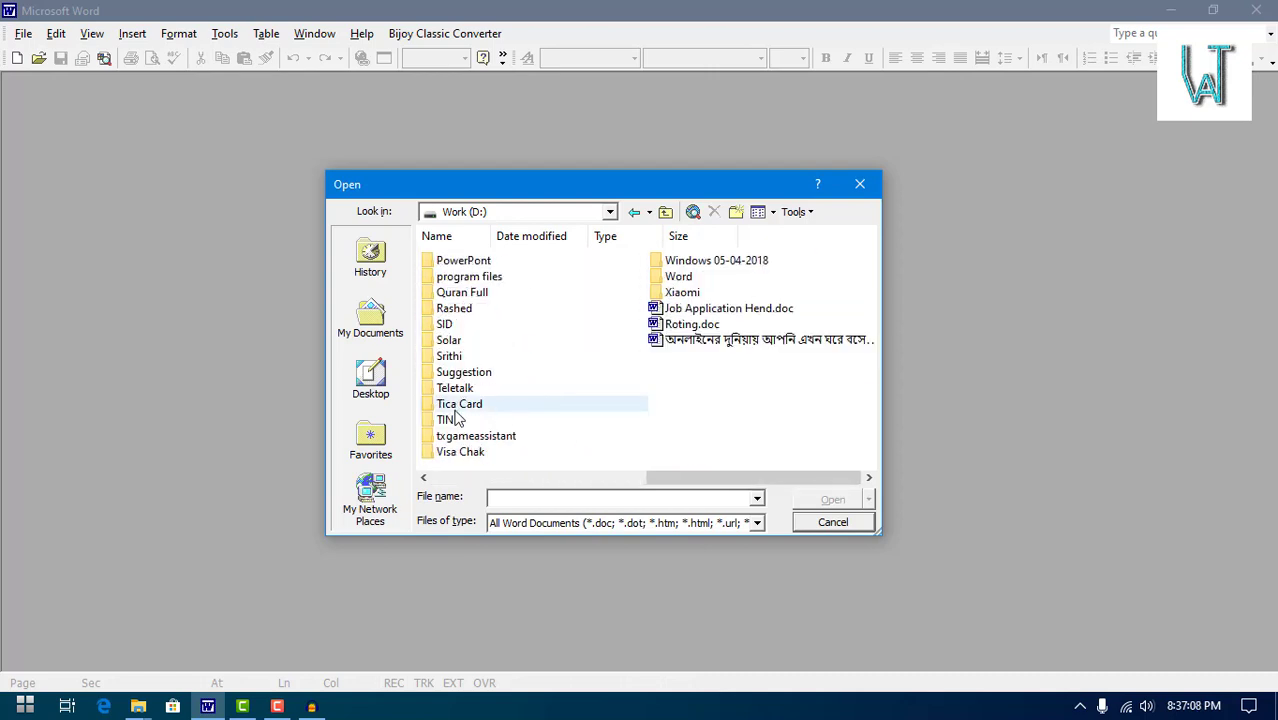
left_click(690, 279)
scroll(640, 300, "up", 5)
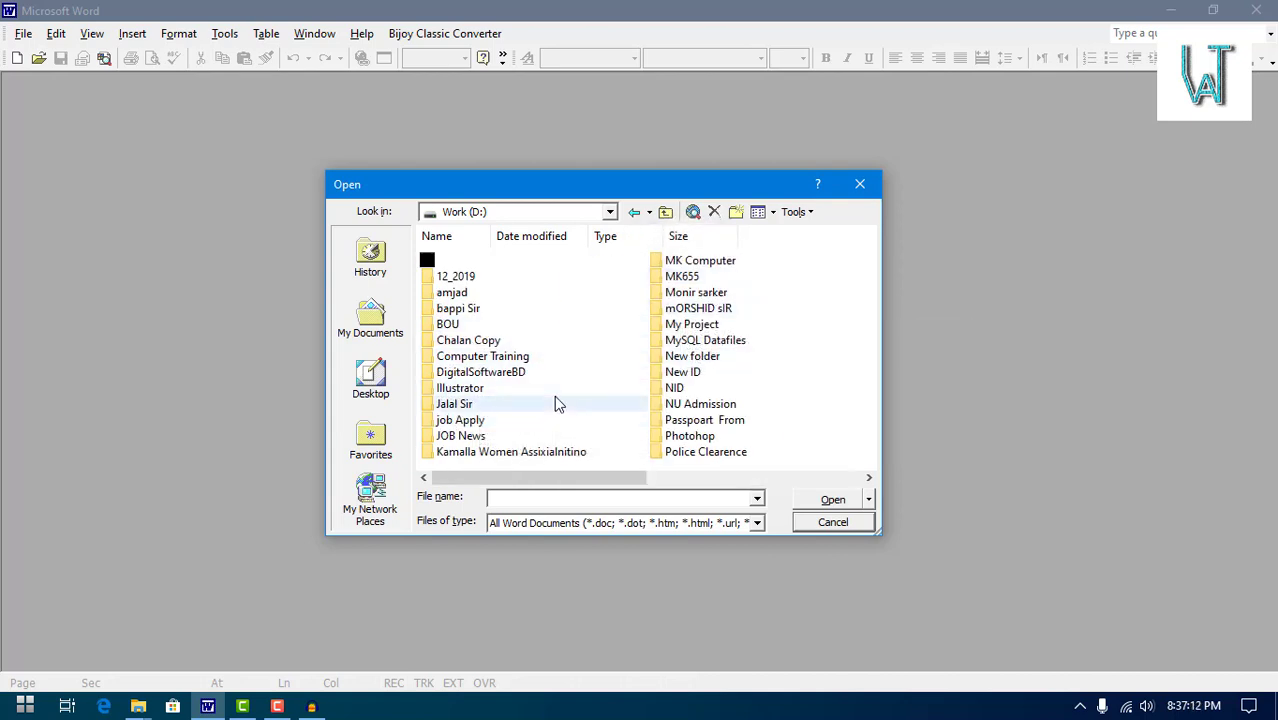
scroll(554, 395, "down", 5)
double_click(690, 278)
double_click(448, 355)
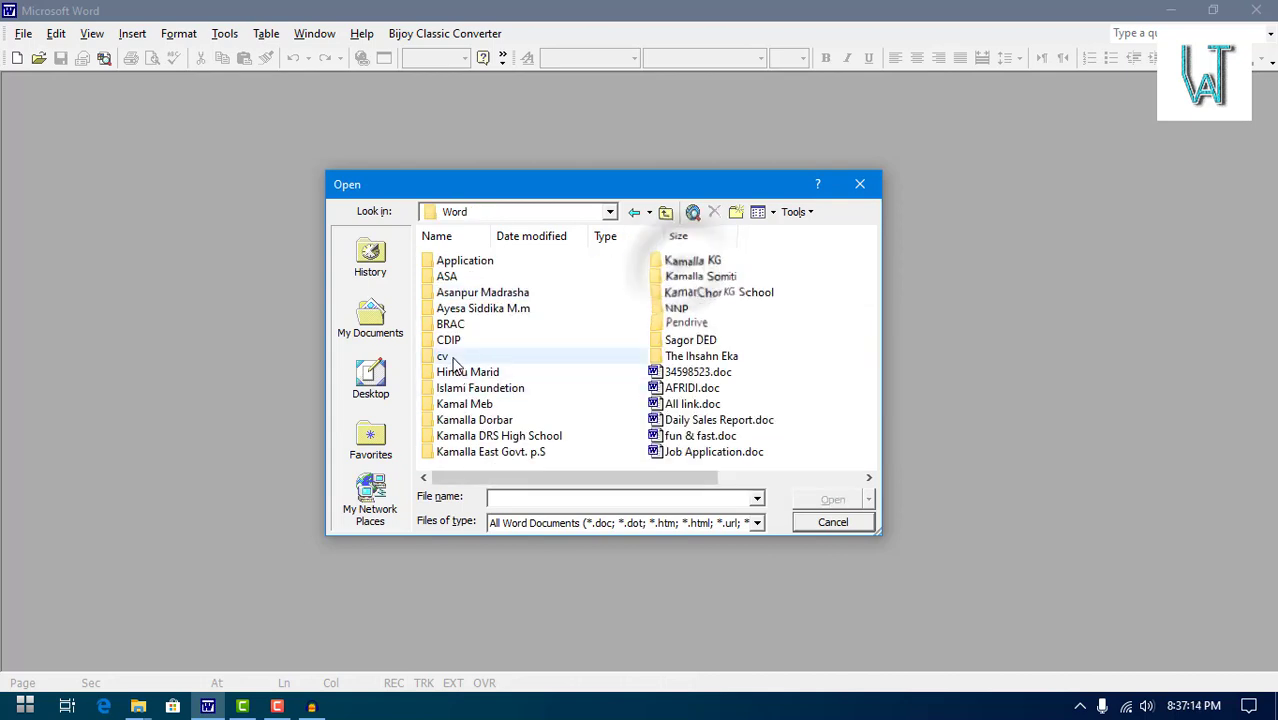
scroll(455, 365, "down", 5)
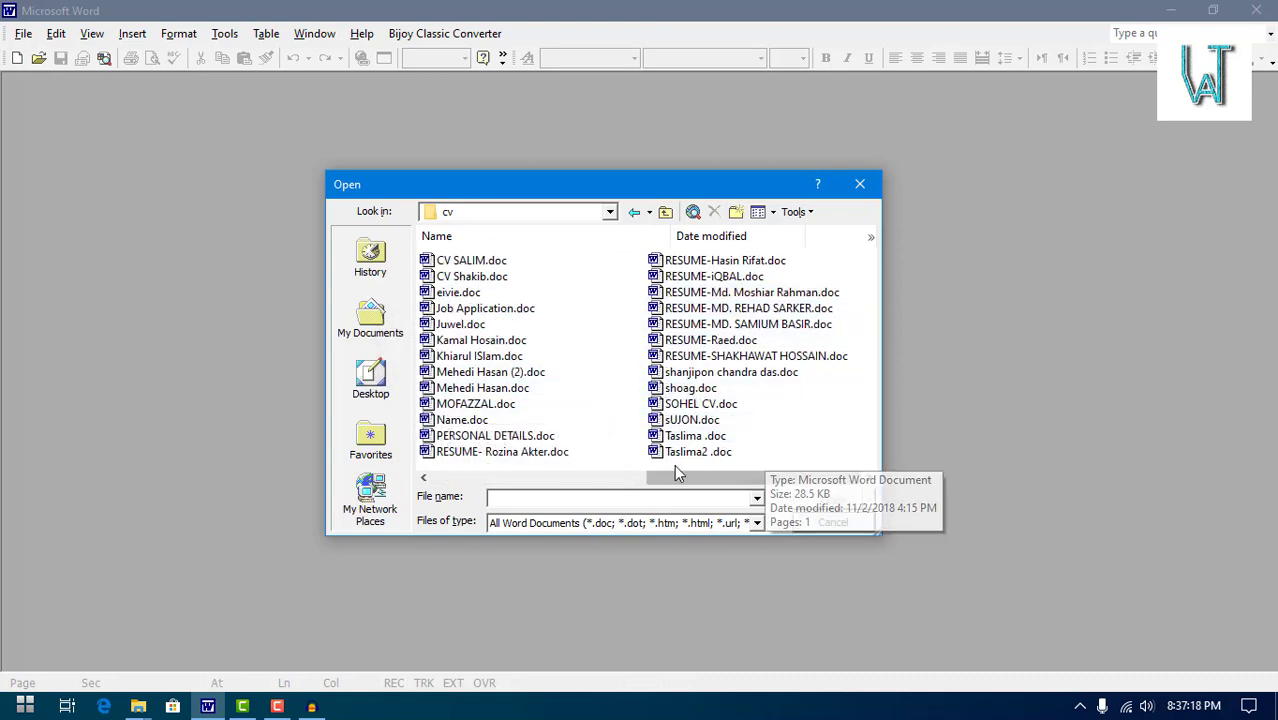
double_click(716, 360)
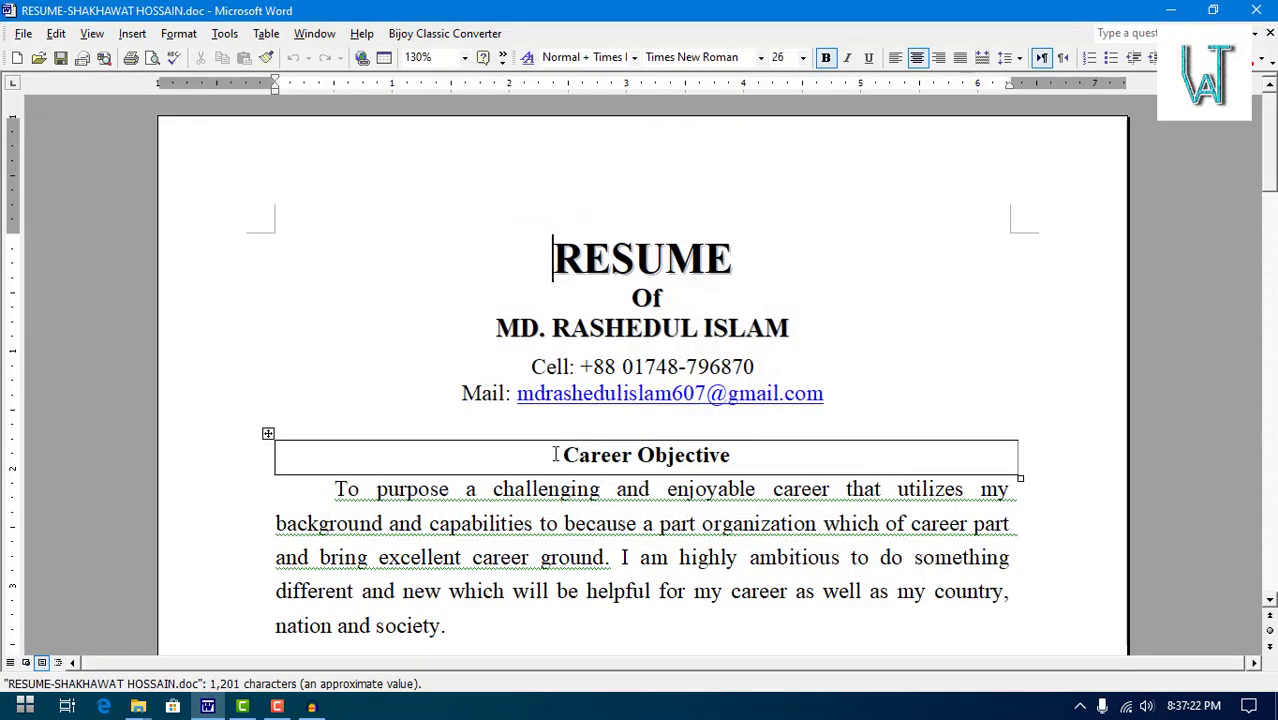
scroll(458, 479, "down", 1)
scroll(458, 479, "down", 13)
scroll(458, 479, "down", 5)
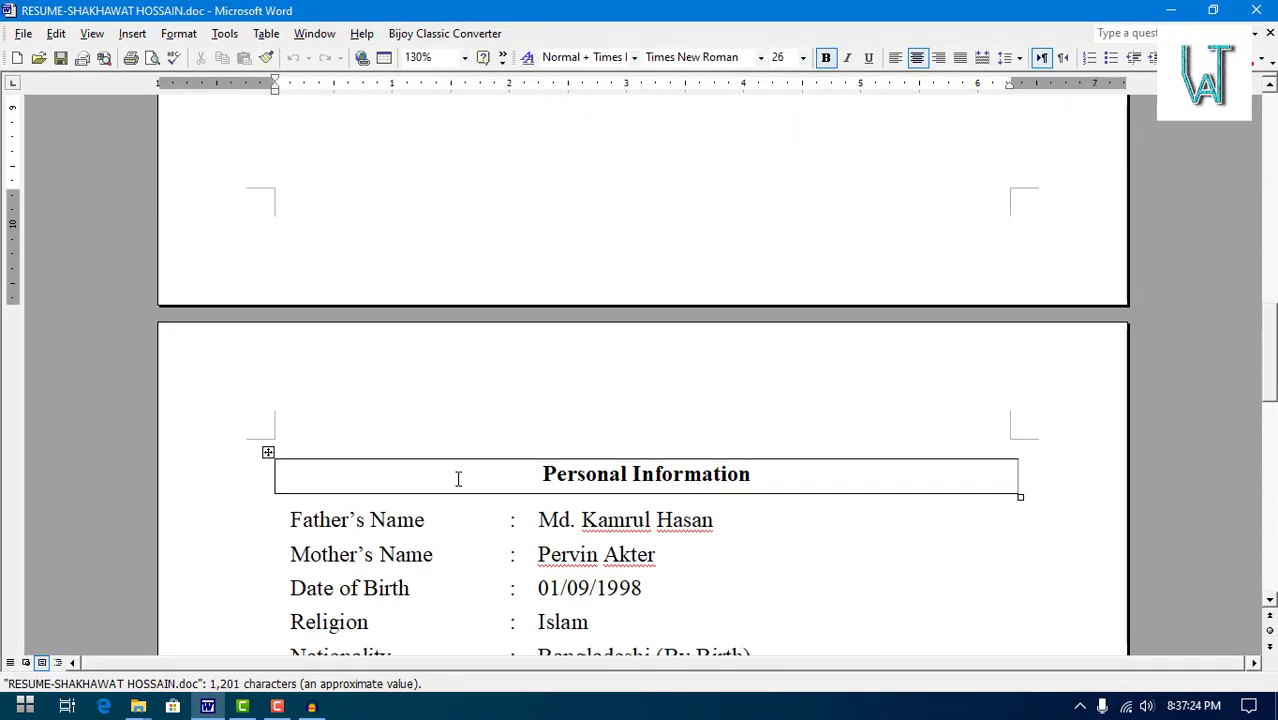
scroll(458, 479, "up", 1)
scroll(458, 479, "up", 17)
scroll(458, 479, "up", 1)
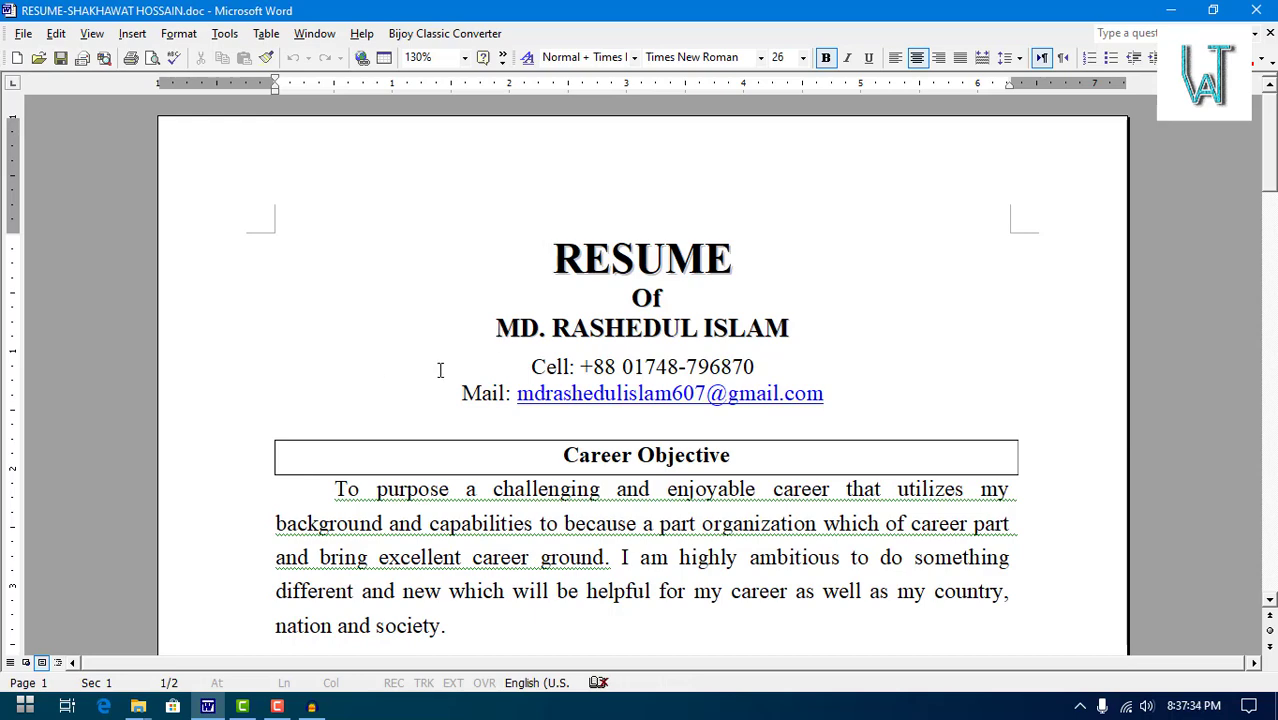
scroll(439, 370, "down", 5)
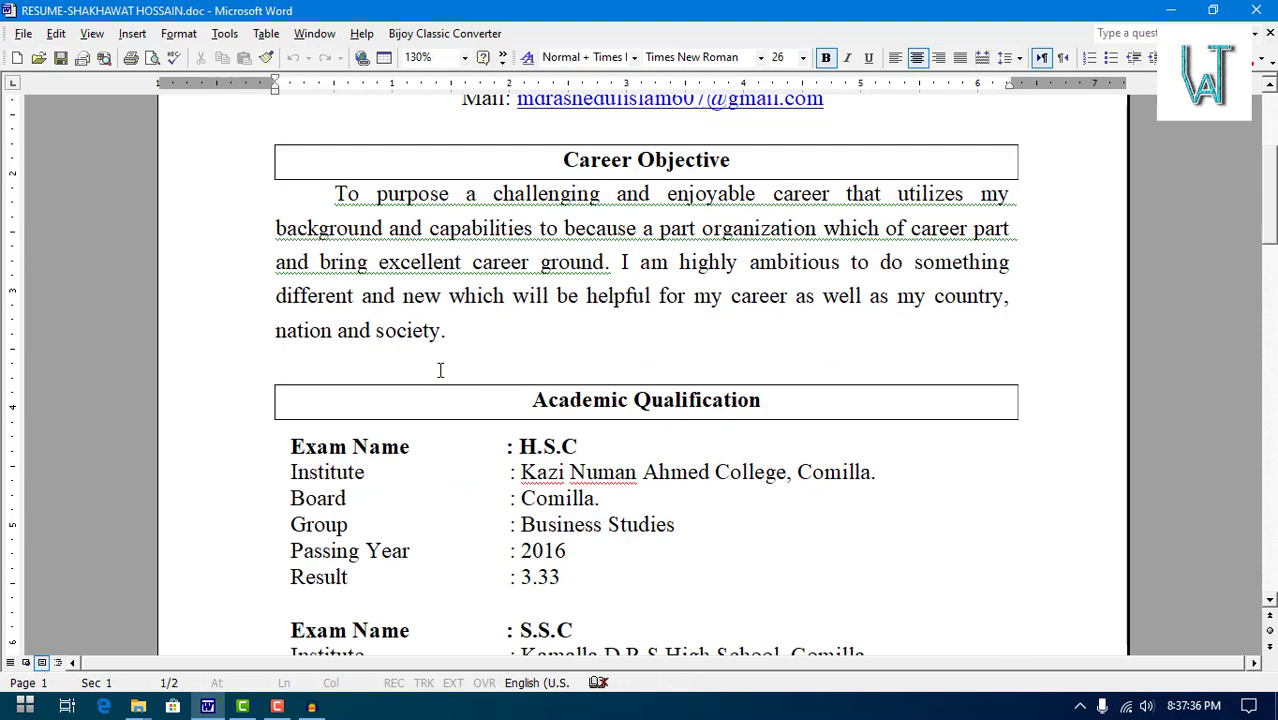
scroll(439, 370, "up", 5)
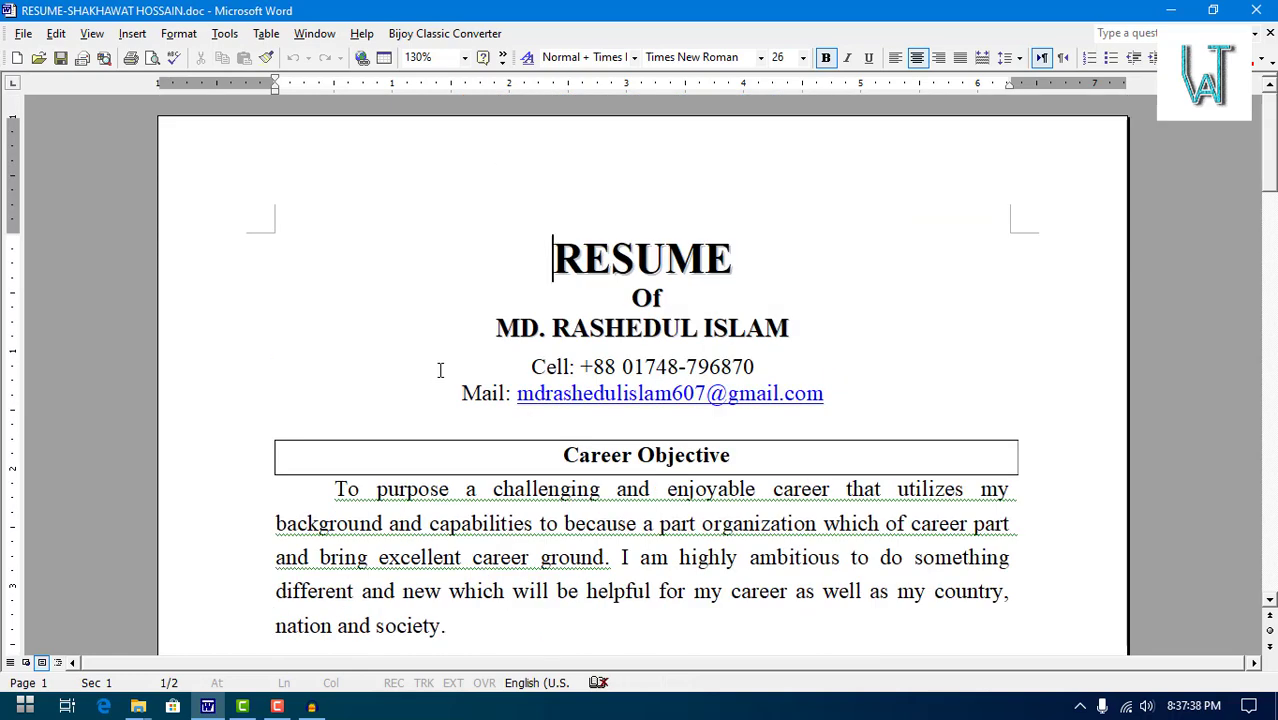
- Replace the name under 'RESUME Of' with a different person's name and save
left_click_drag(496, 328, 759, 330)
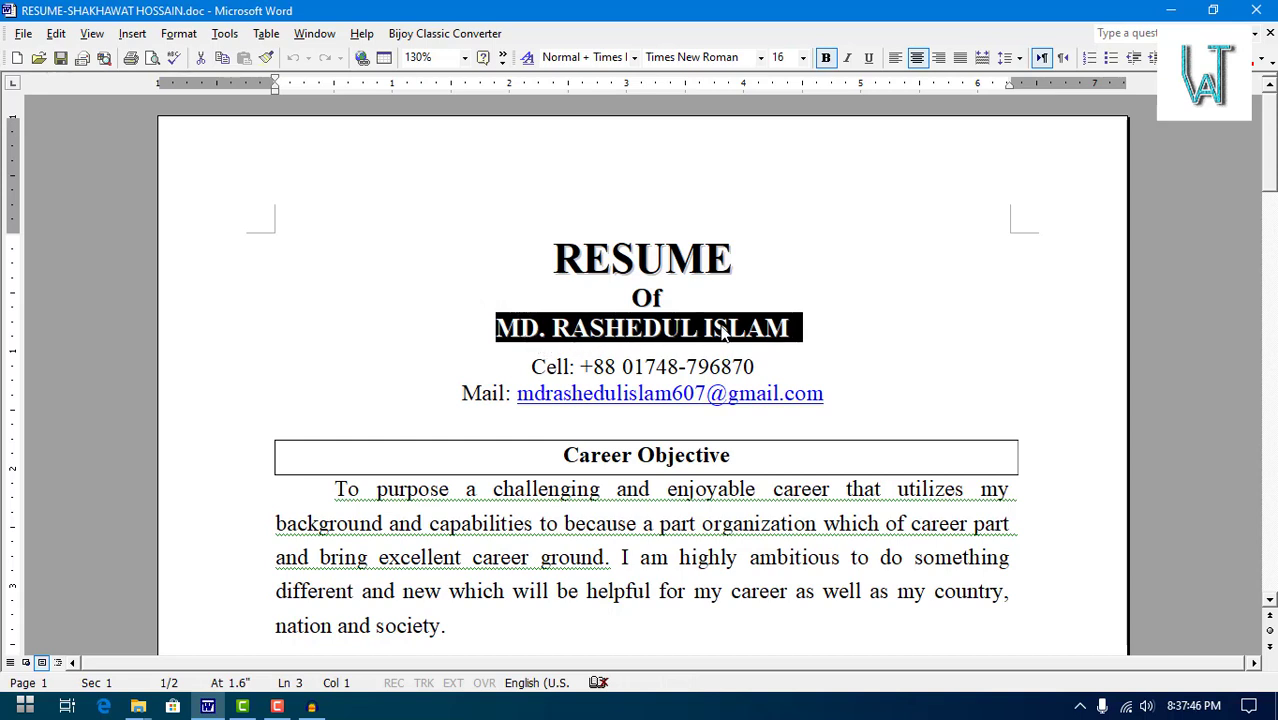
key("Delete")
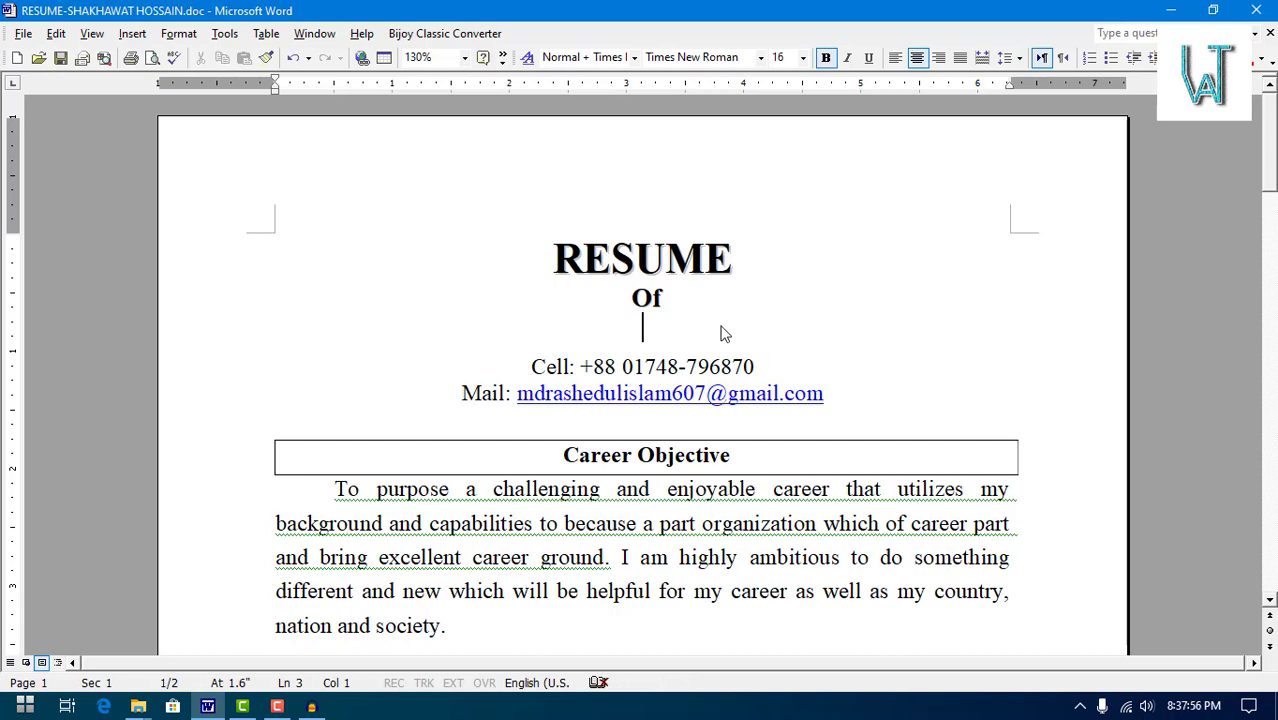
type("MD")
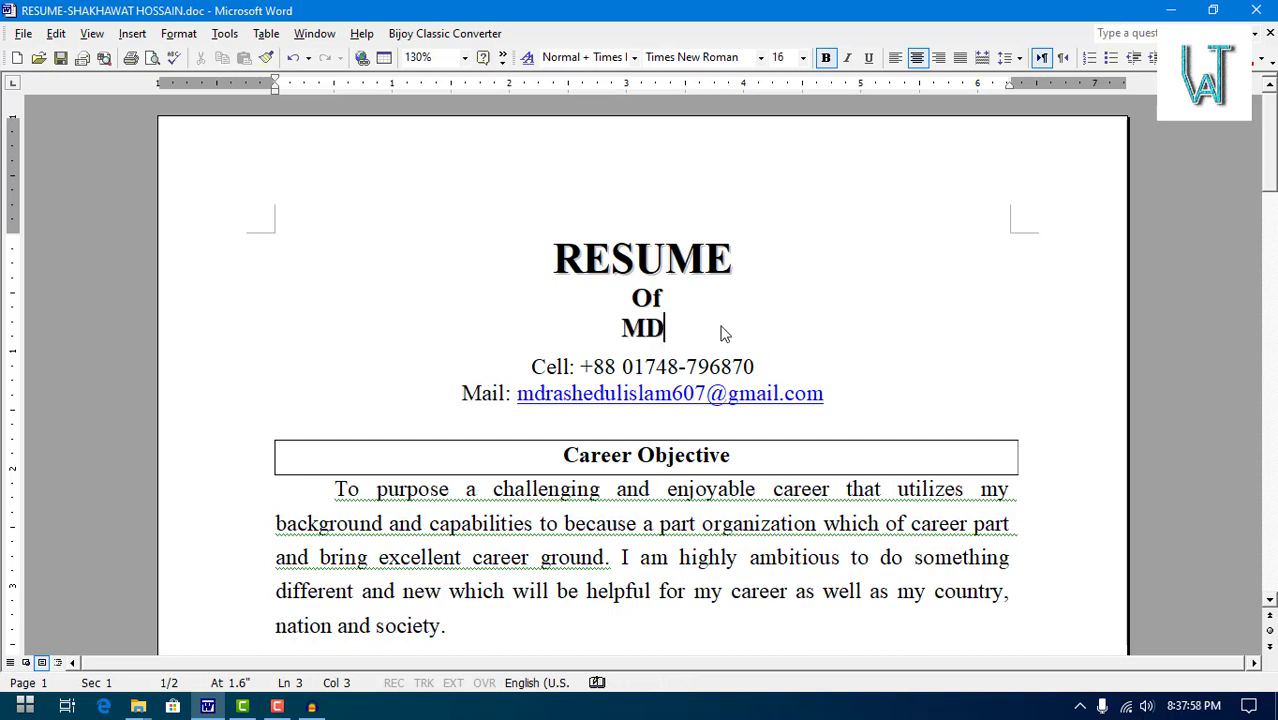
type(">")
key("BackSpace")
type(". K")
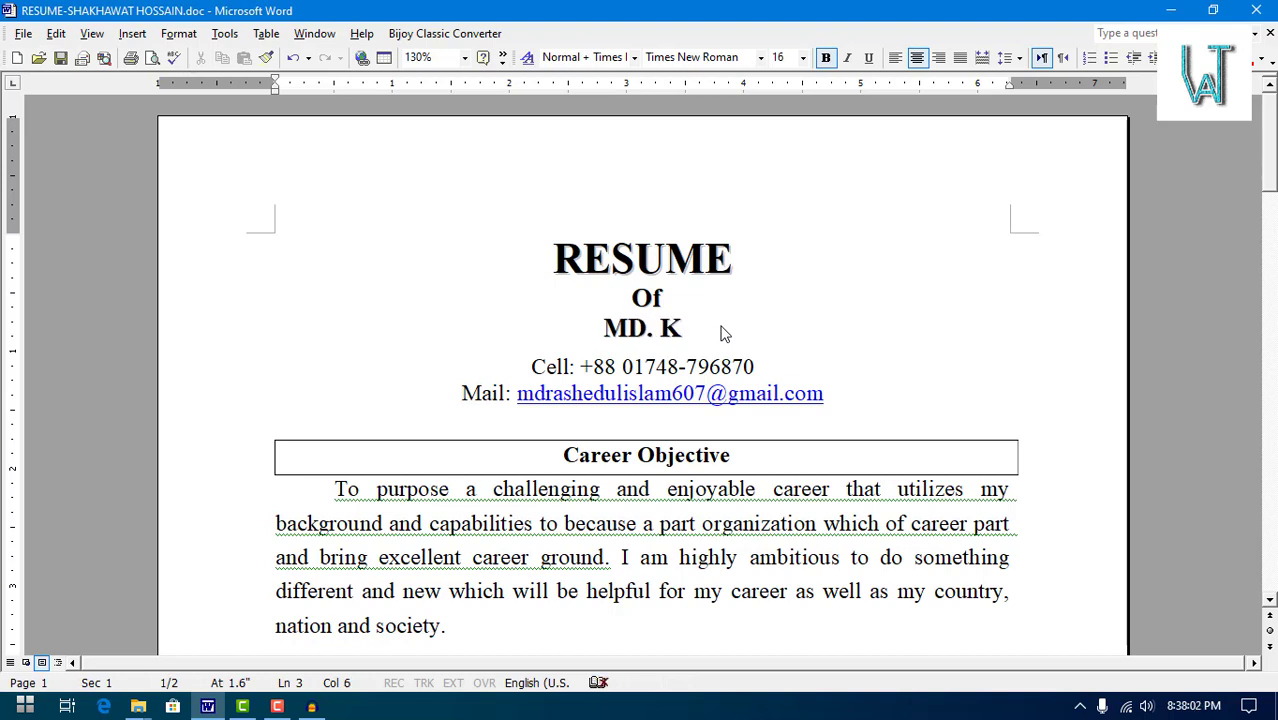
type("AIUM M")
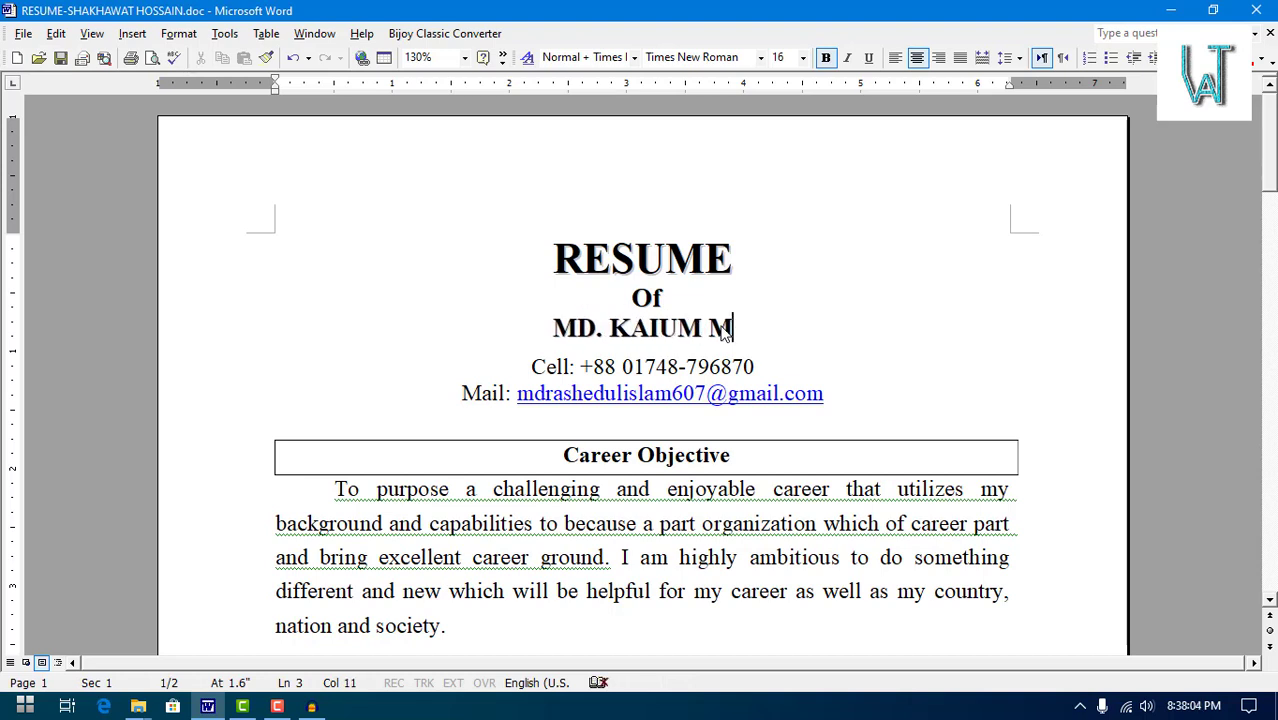
type("IA")
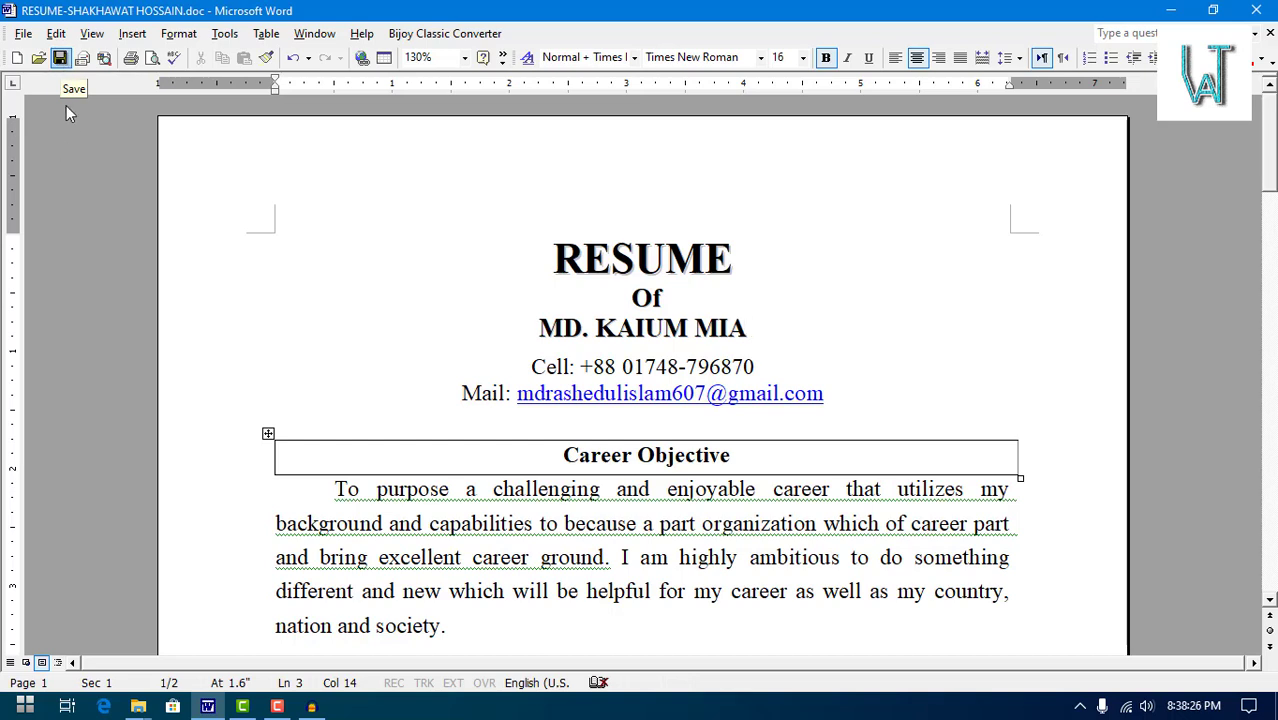
key("ctrl+s")
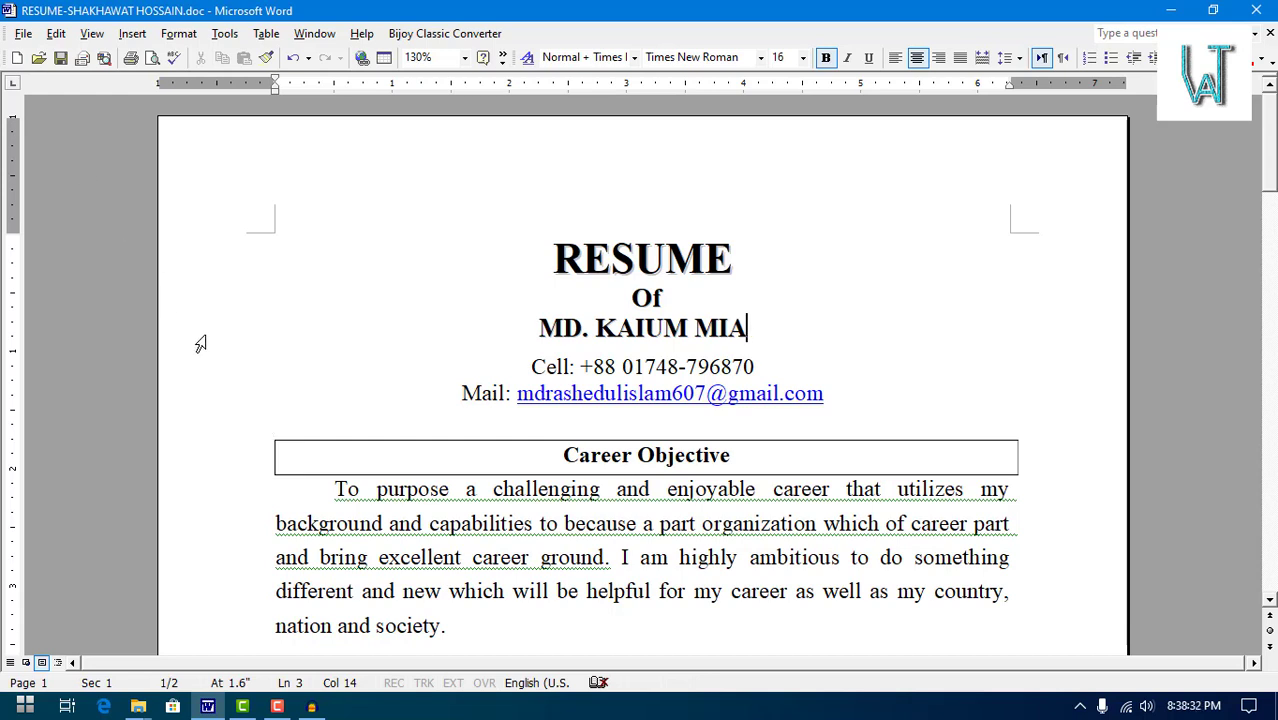
- Close the résumé without saving the name change and reopen RESUME from the cv folder
key("ctrl+w")
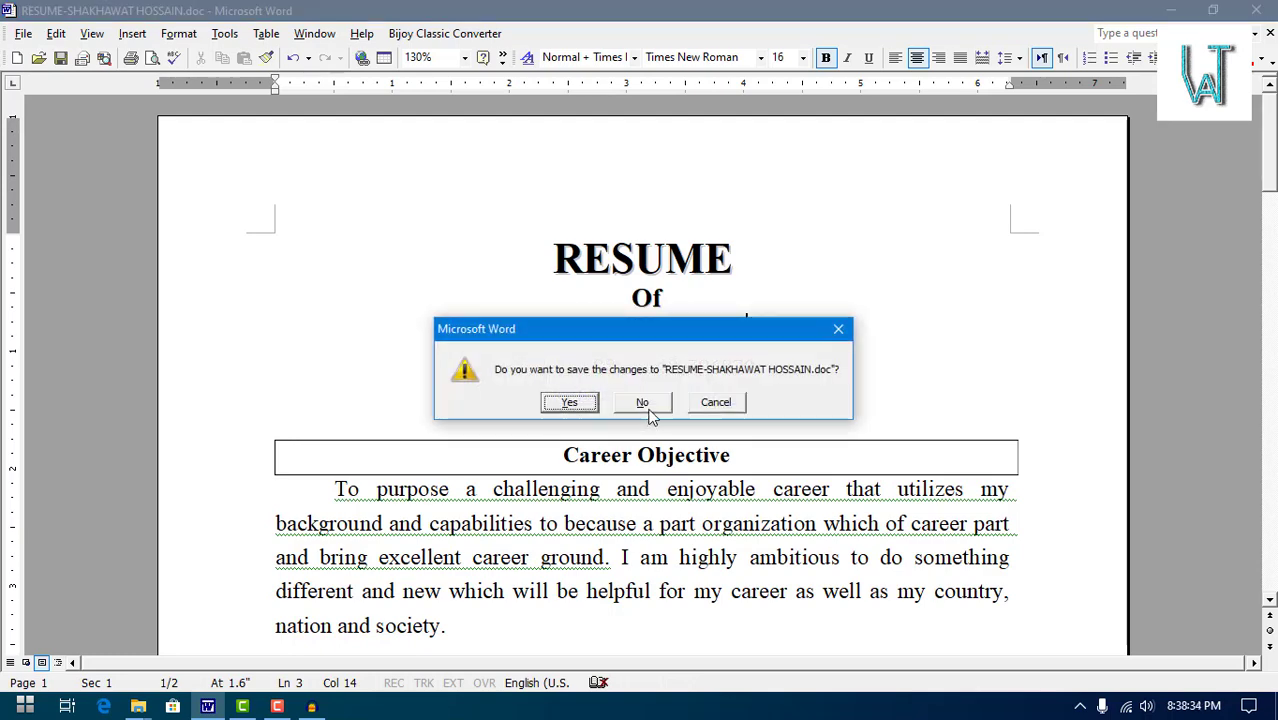
left_click(650, 404)
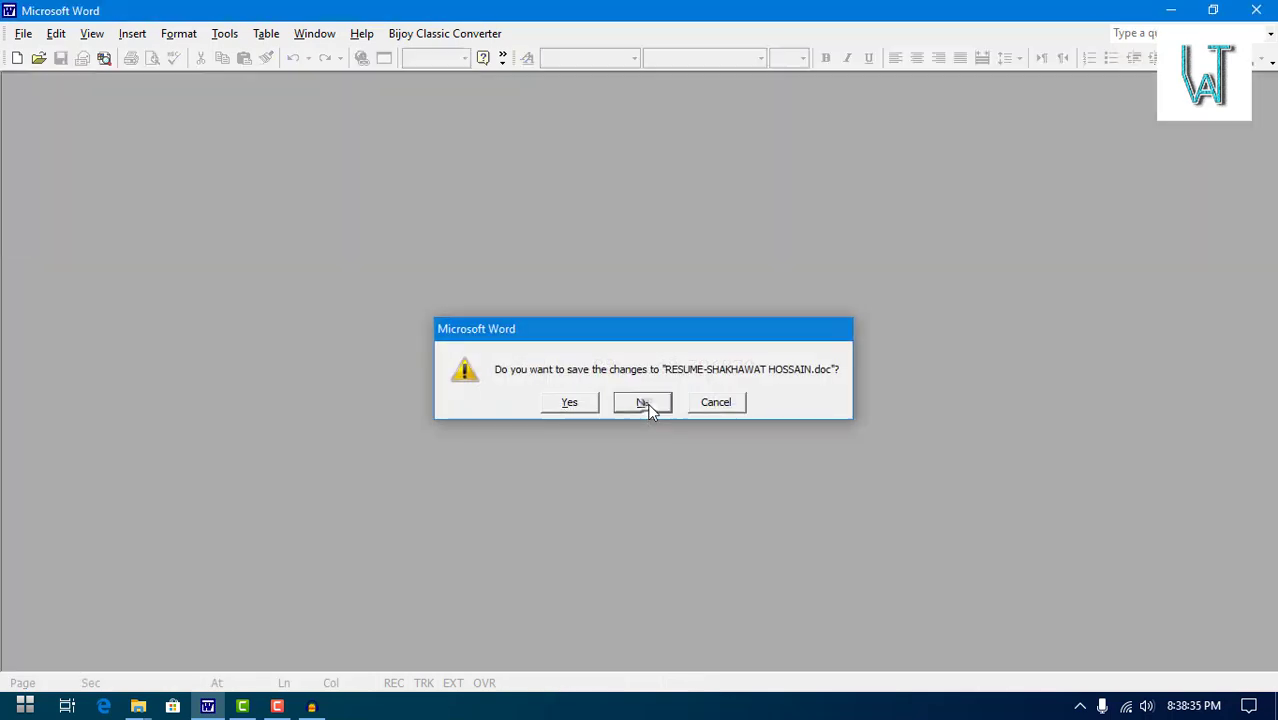
left_click(25, 33)
left_click(50, 76)
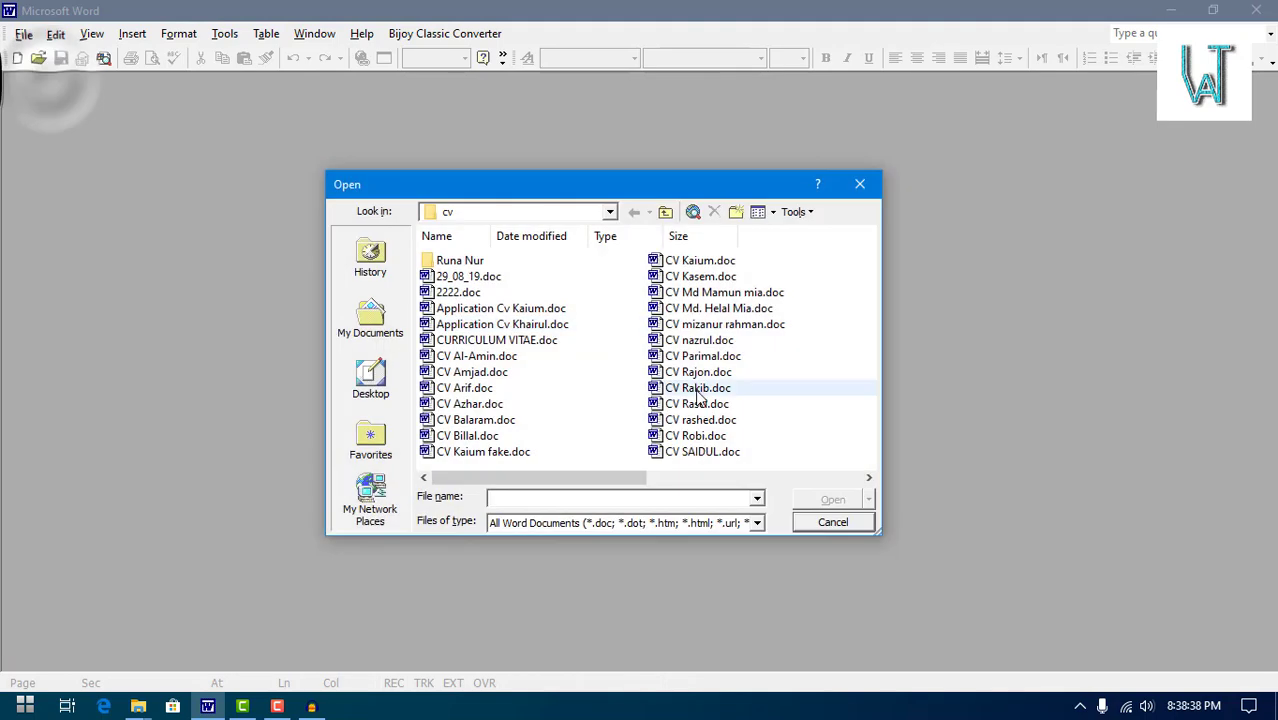
scroll(693, 449, "right", 3)
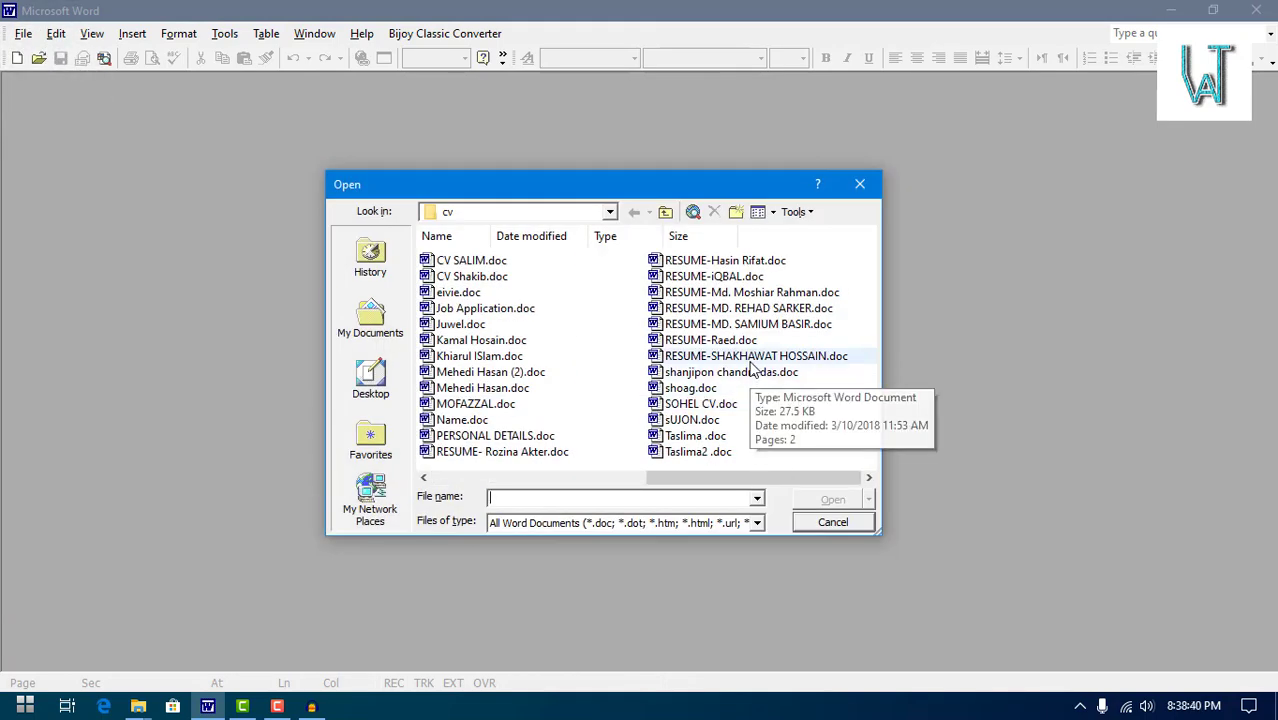
double_click(748, 324)
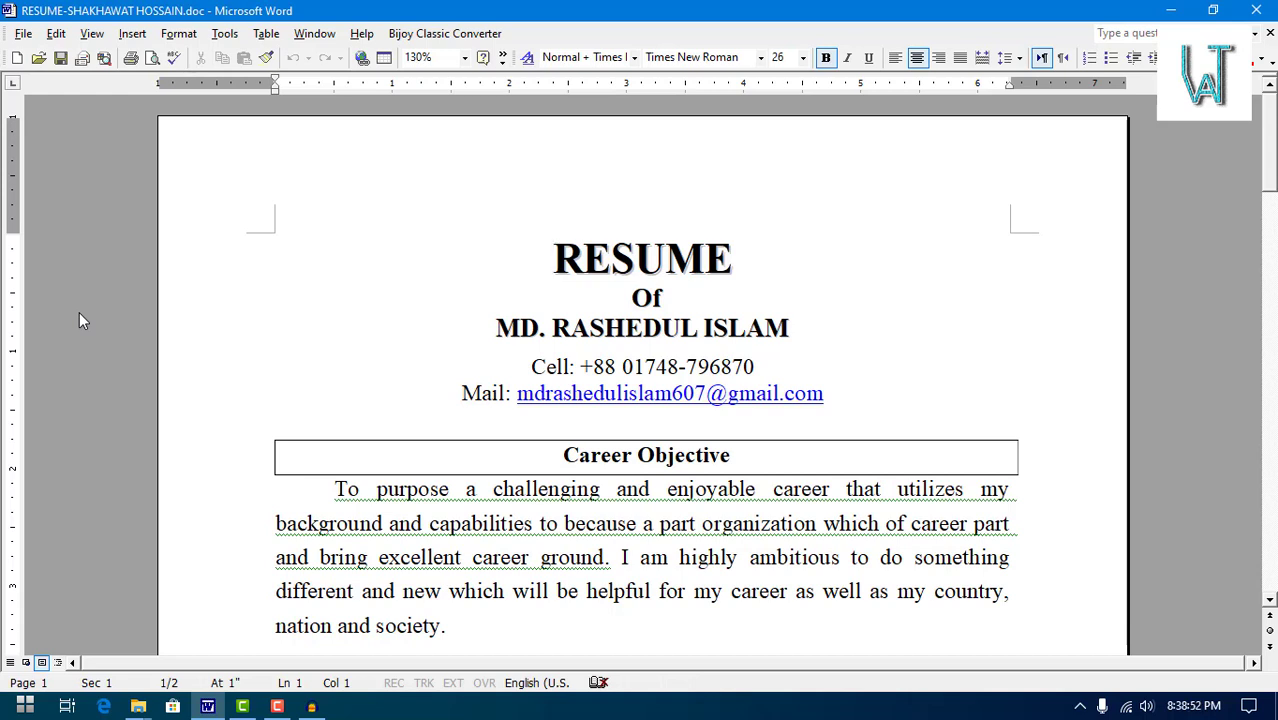
- Use Save As to store the résumé on the Desktop under the file name TEST
left_click(23, 33)
left_click(56, 143)
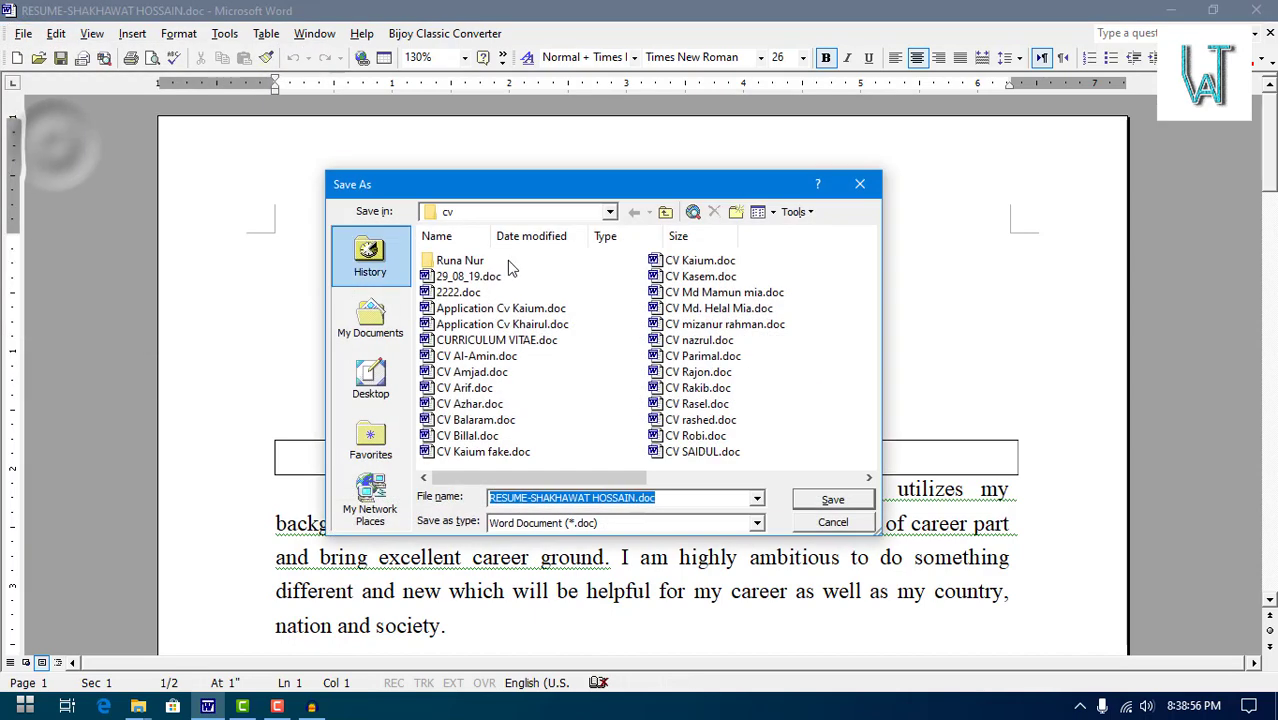
left_click(853, 187)
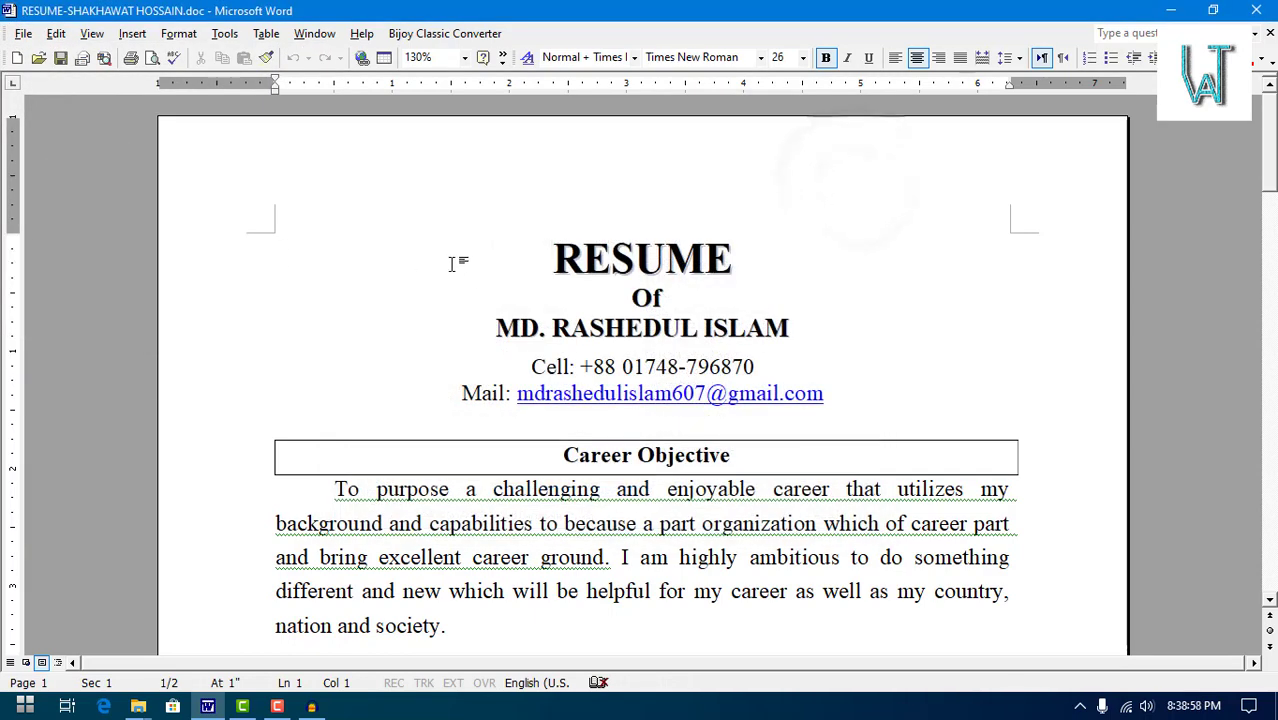
left_click(23, 33)
left_click(45, 124)
left_click(23, 33)
left_click(43, 140)
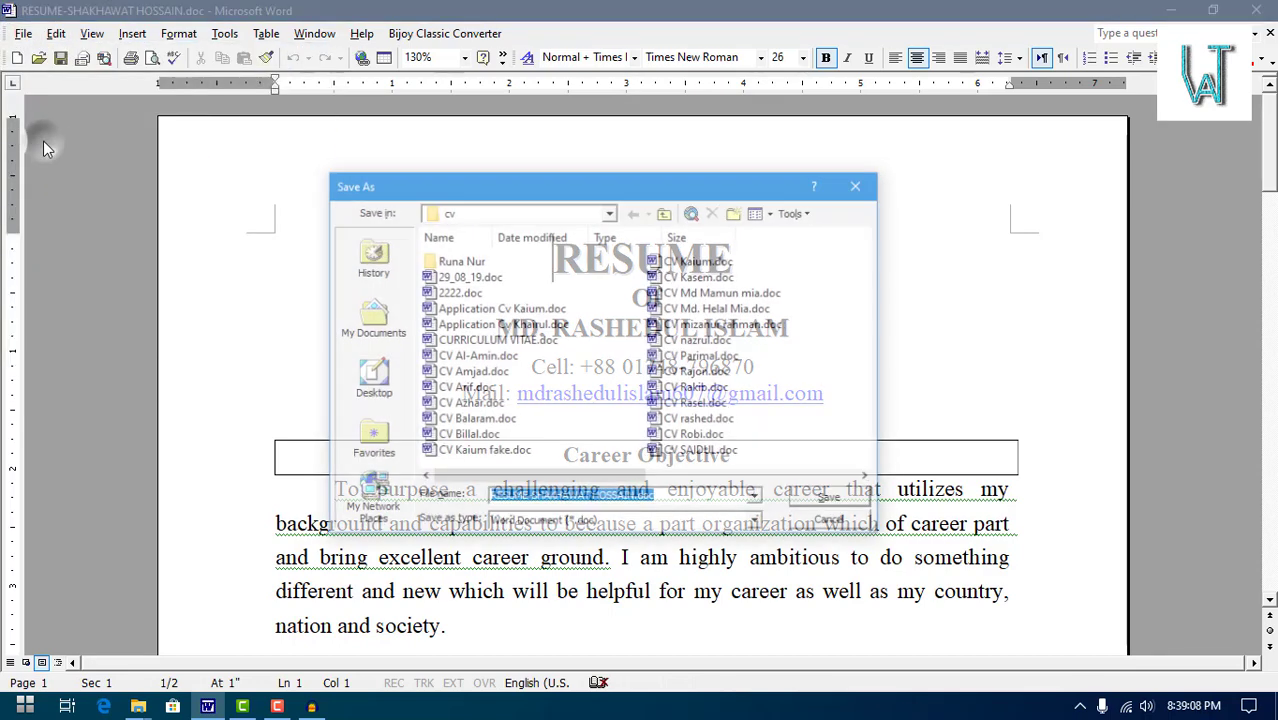
mouse_move(623, 173)
left_mouse_down()
mouse_move(606, 182)
mouse_move(645, 186)
left_mouse_up()
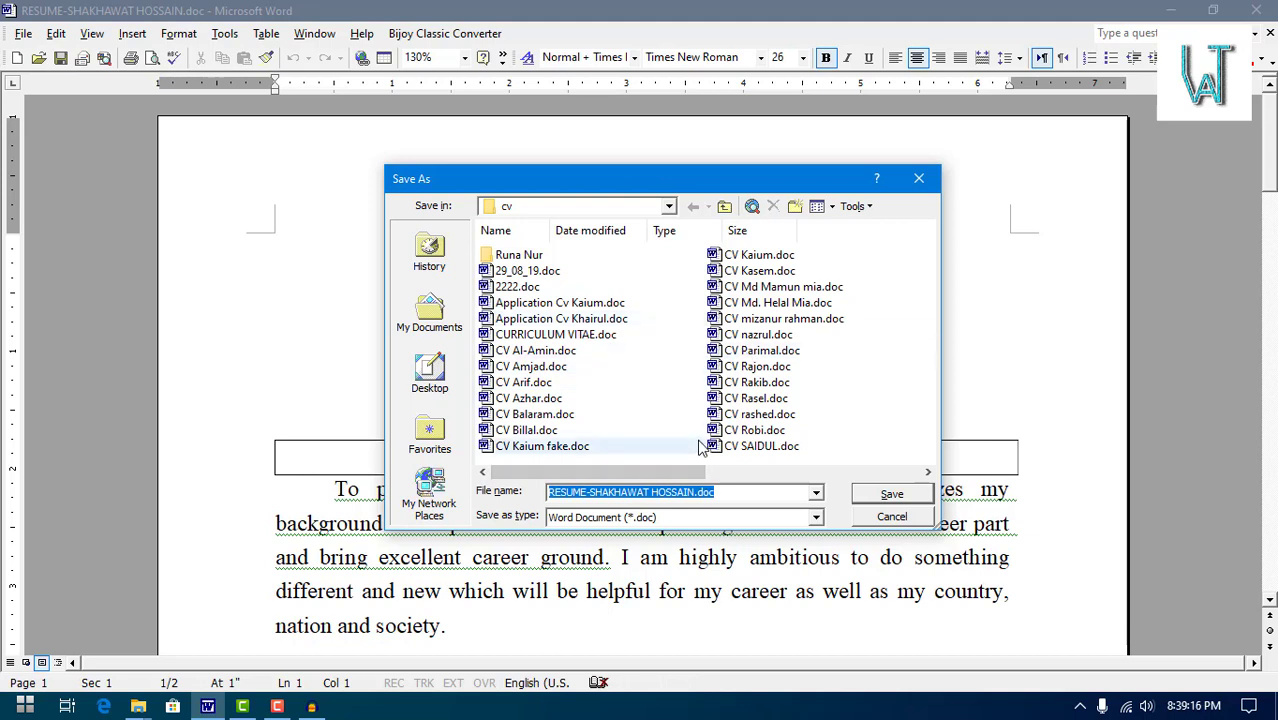
left_click(416, 390)
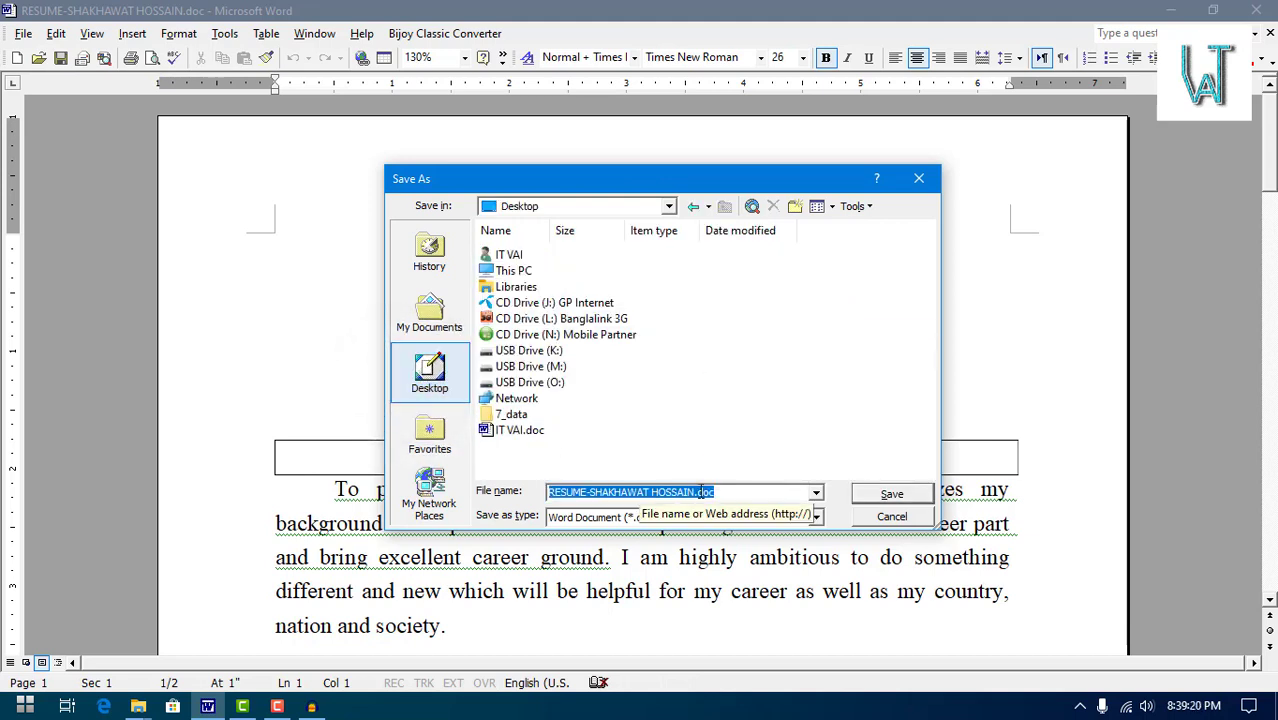
key("BackSpace")
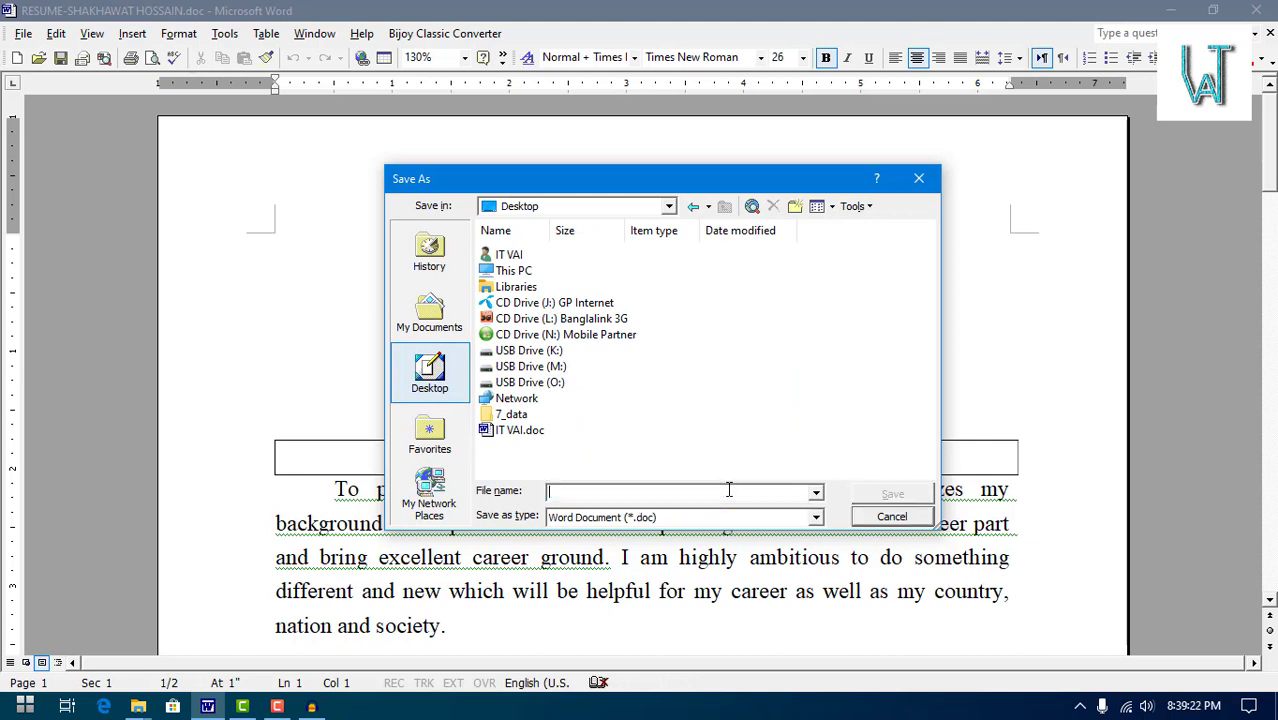
type("TEST")
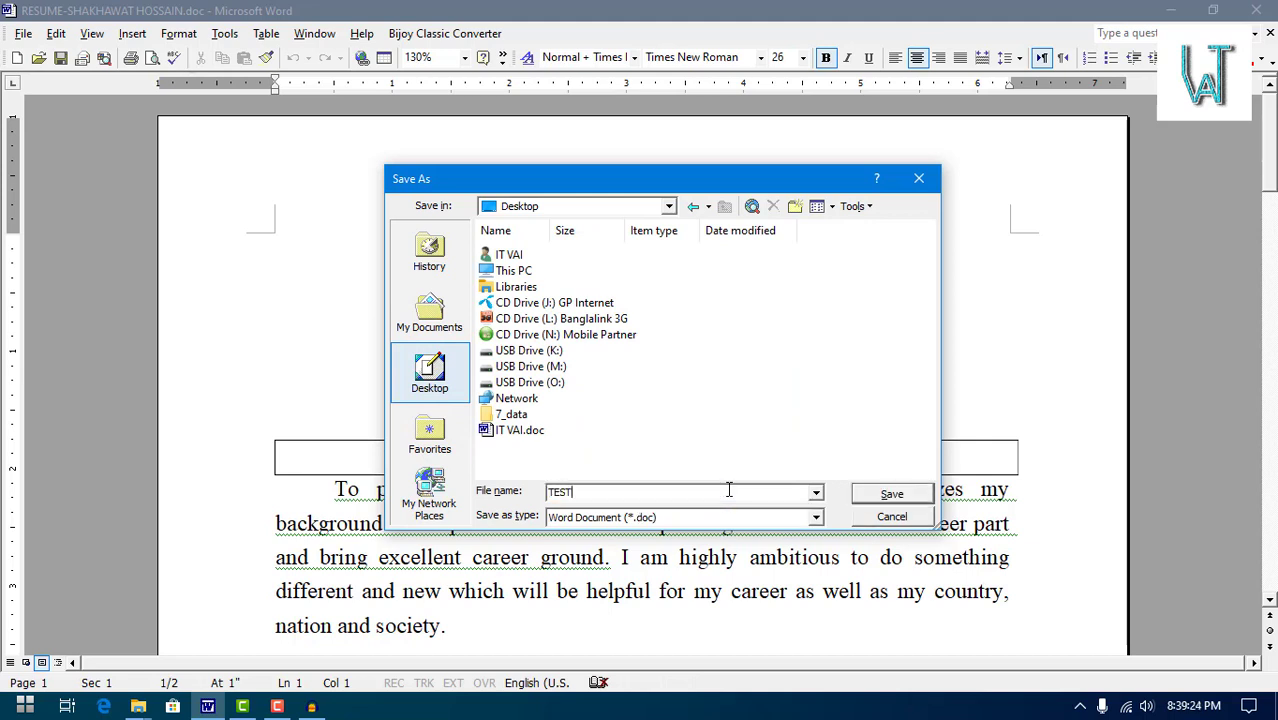
left_click(887, 495)
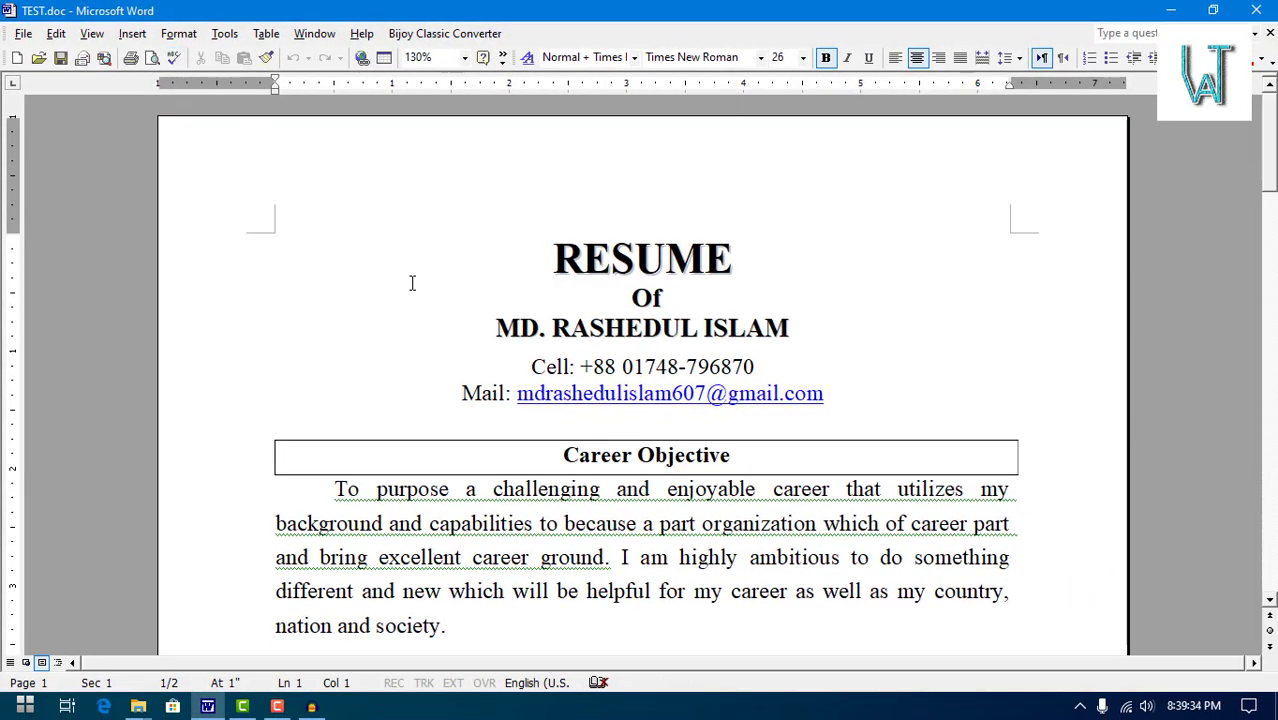
left_click(23, 33)
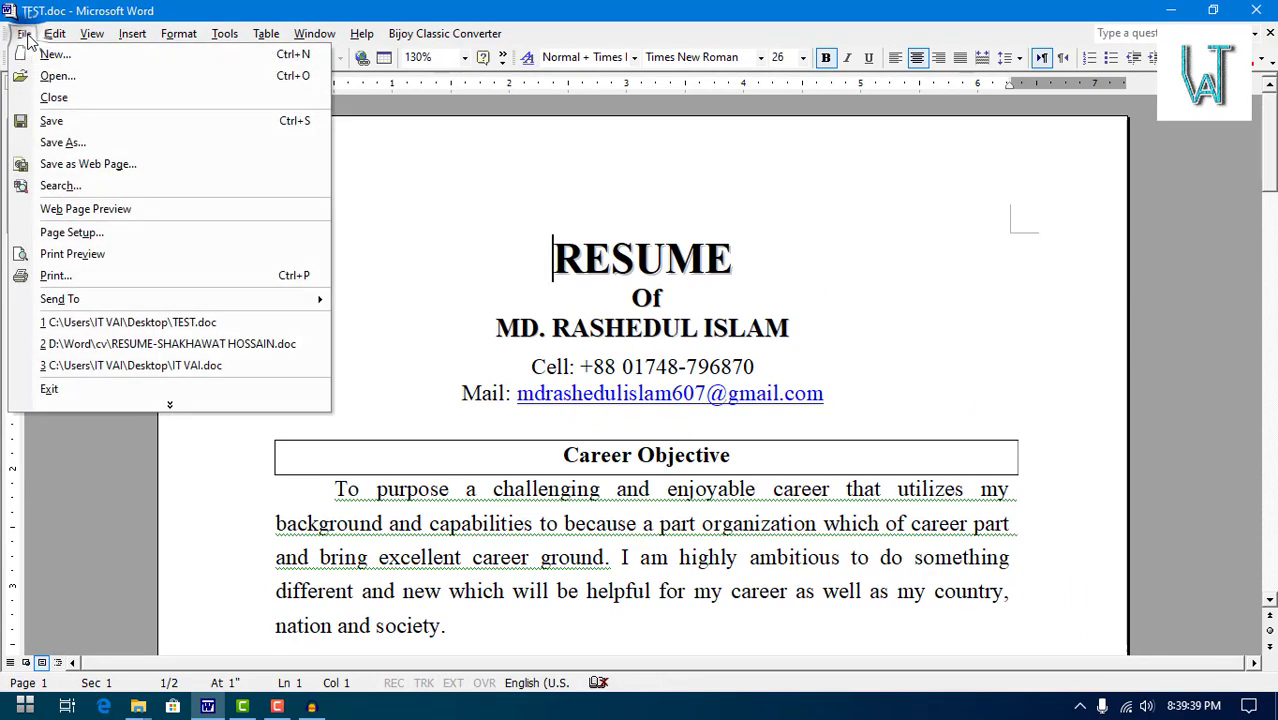
left_click(101, 406)
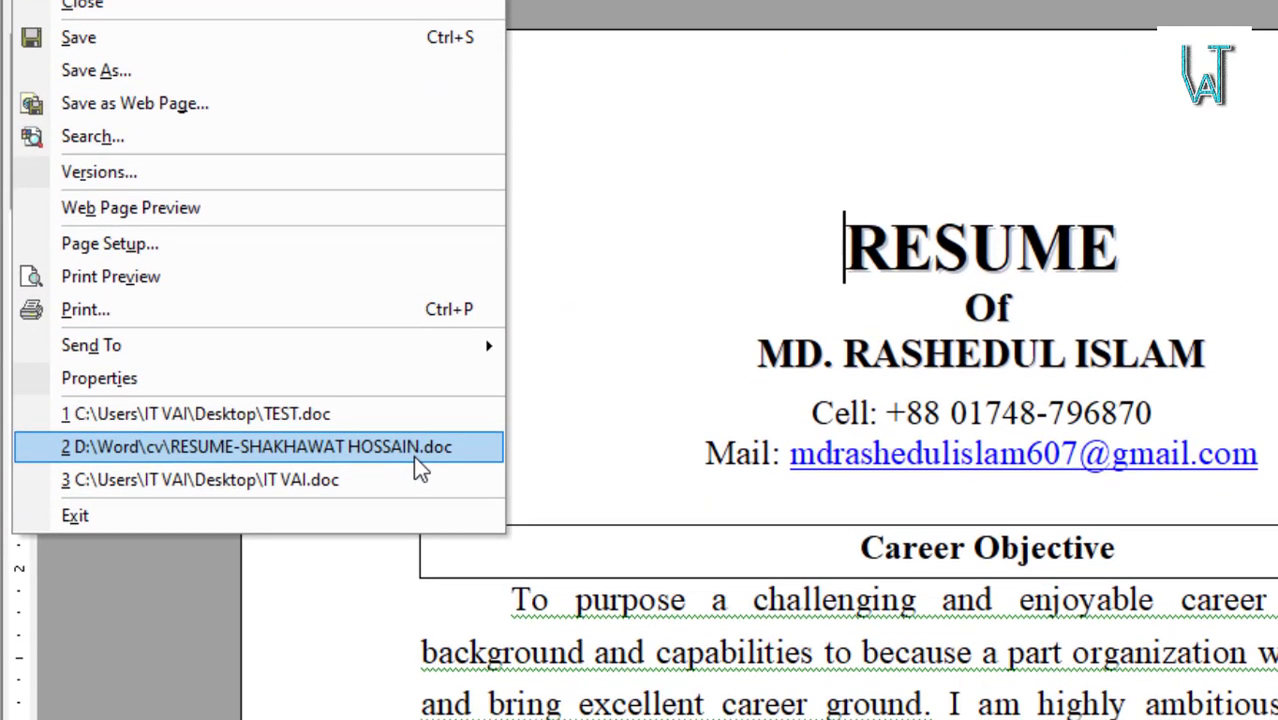
mouse_move(56, 32)
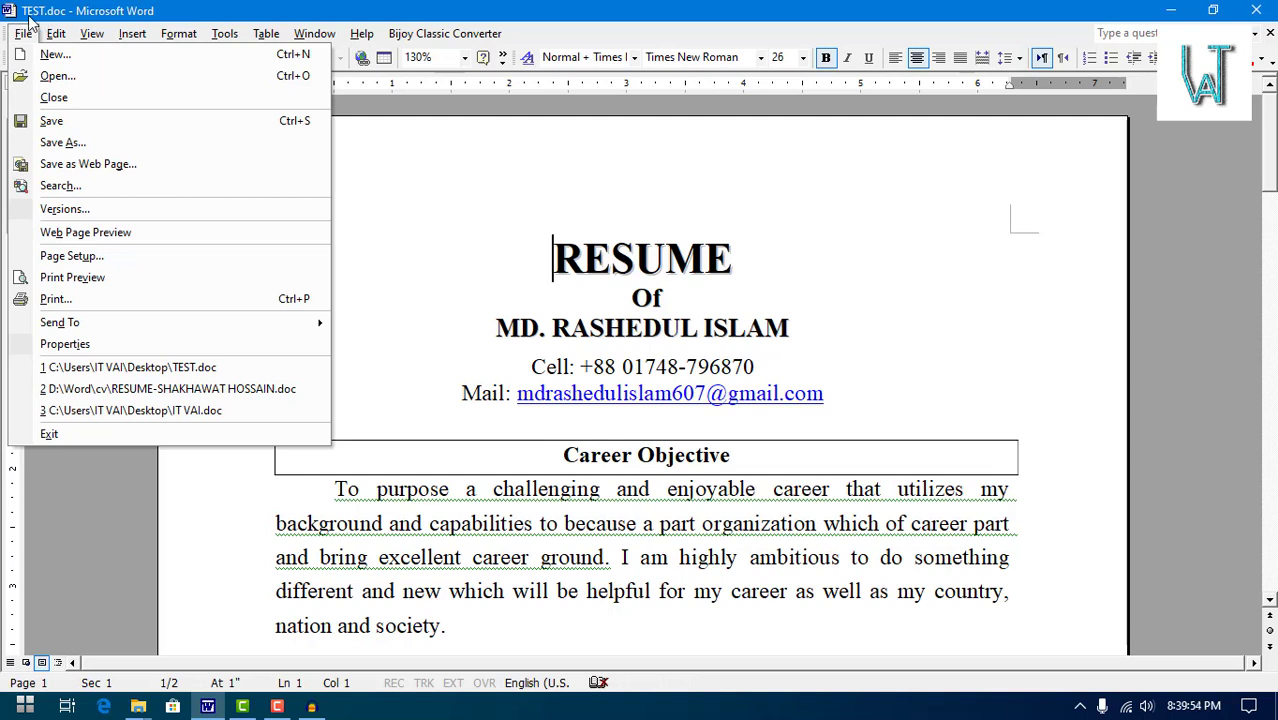
left_click(748, 331)
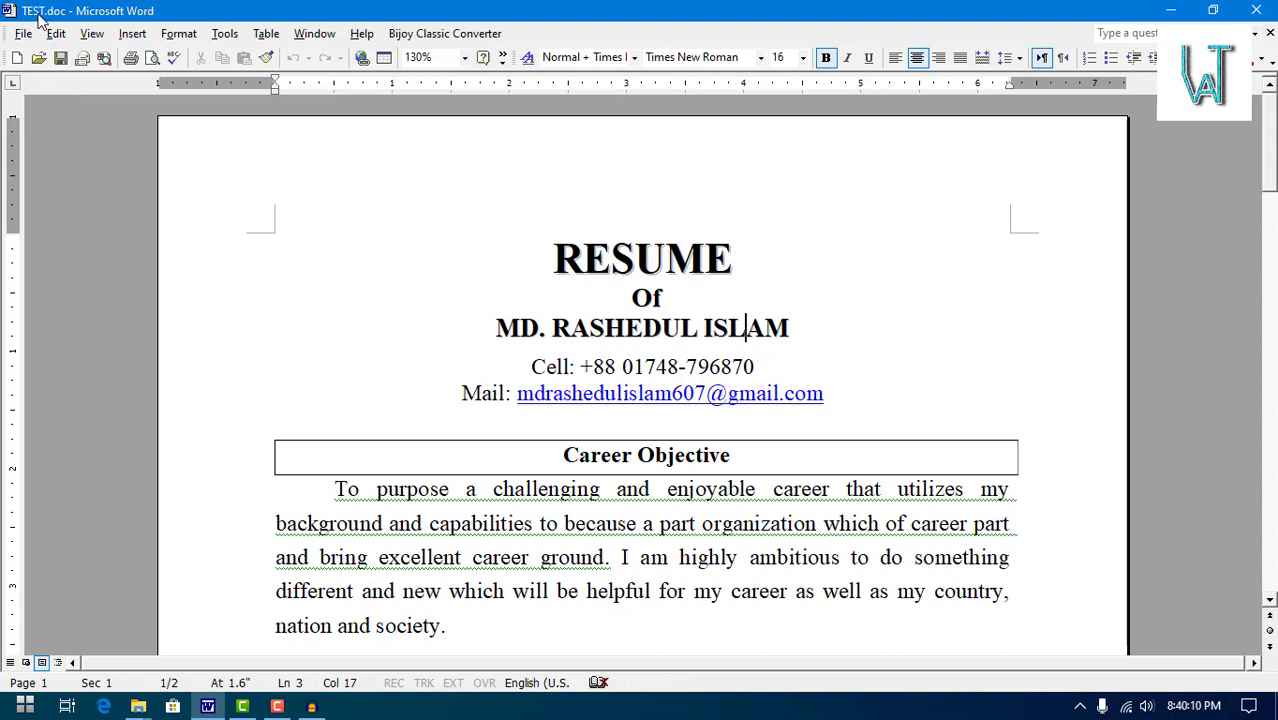
- Save TEST.doc with the toolbar Save button and show the File menu
left_click(60, 58)
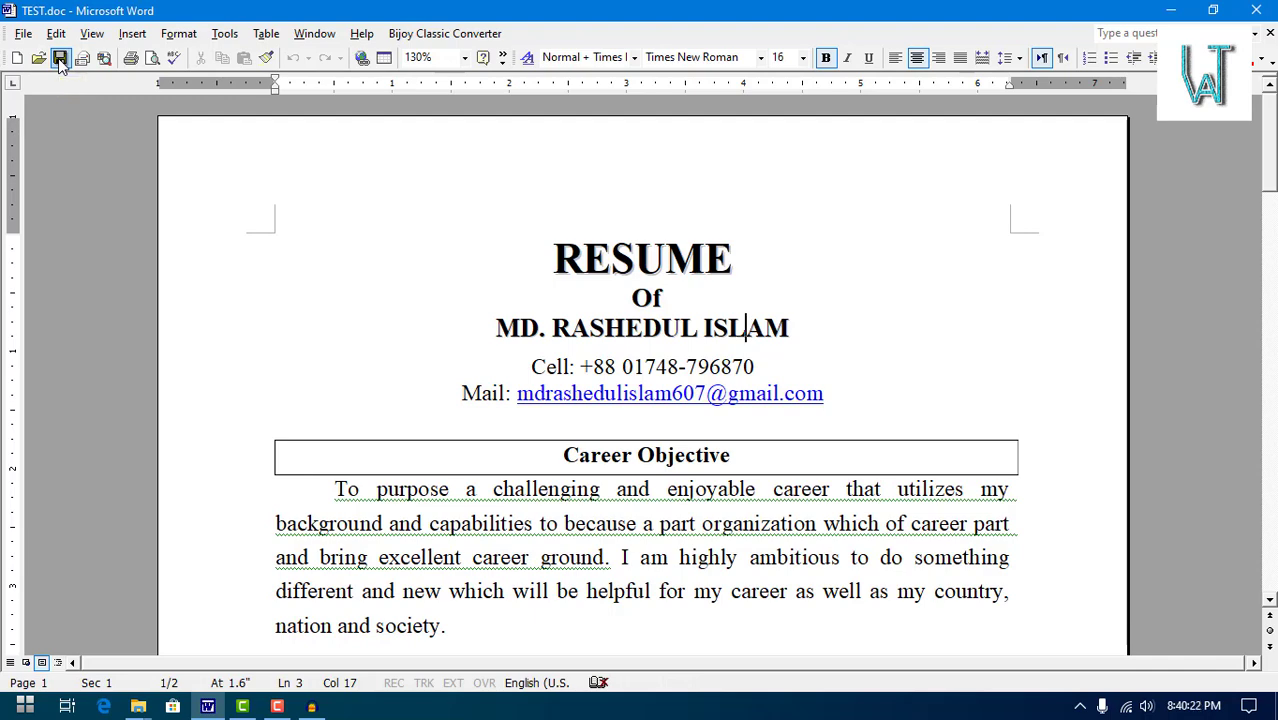
left_click(15, 38)
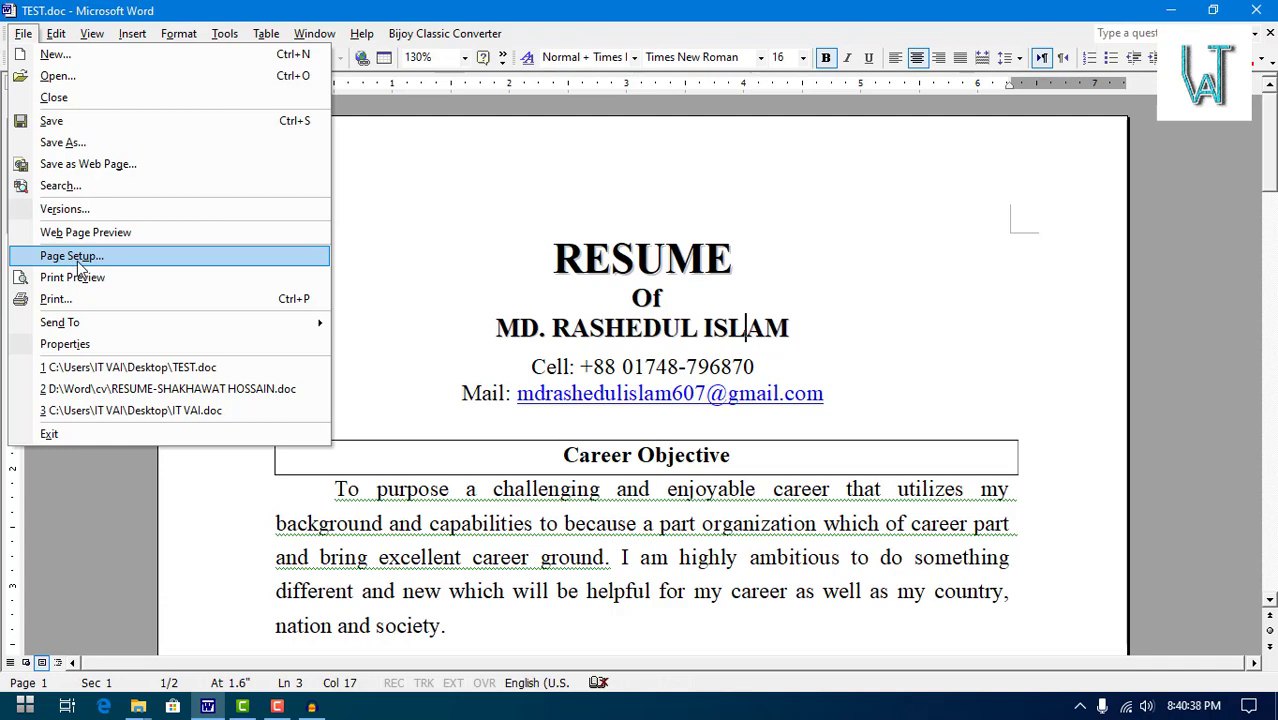
- Open Page Setup, reposition it, and end on the Paper tab showing A4 (21 x 29.7 cm)
left_click(78, 262)
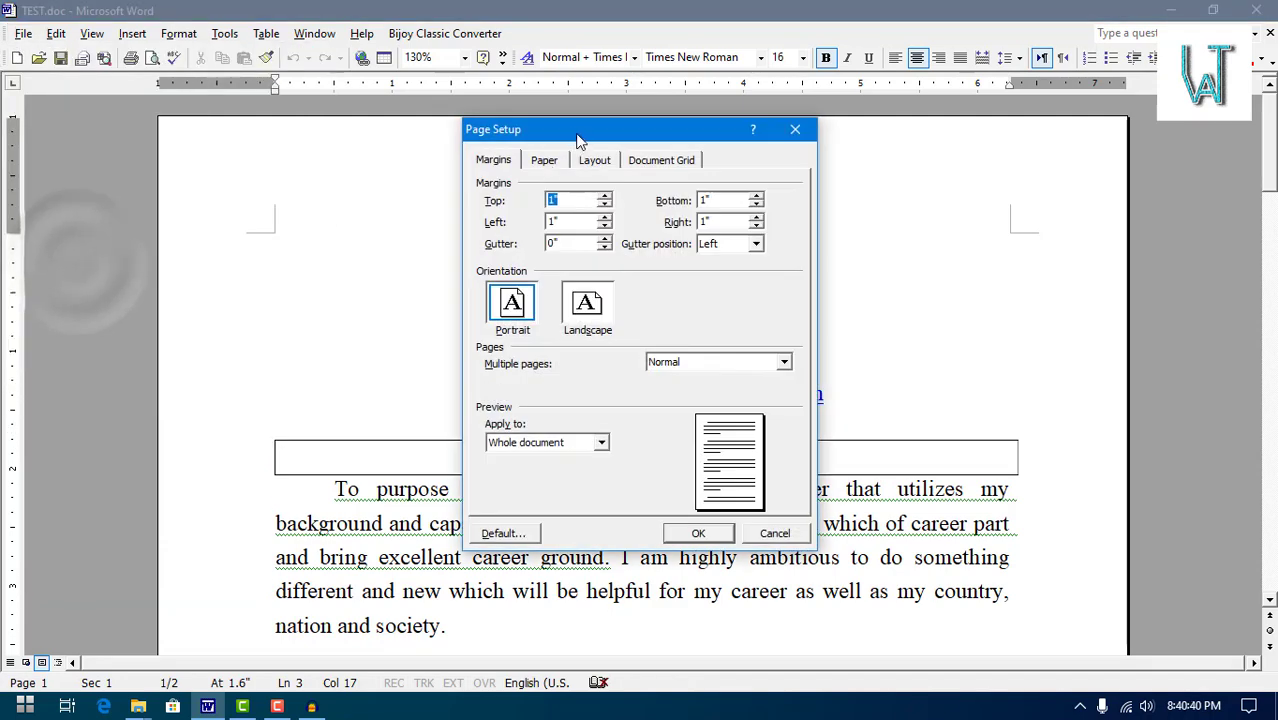
left_click_drag(573, 137, 785, 222)
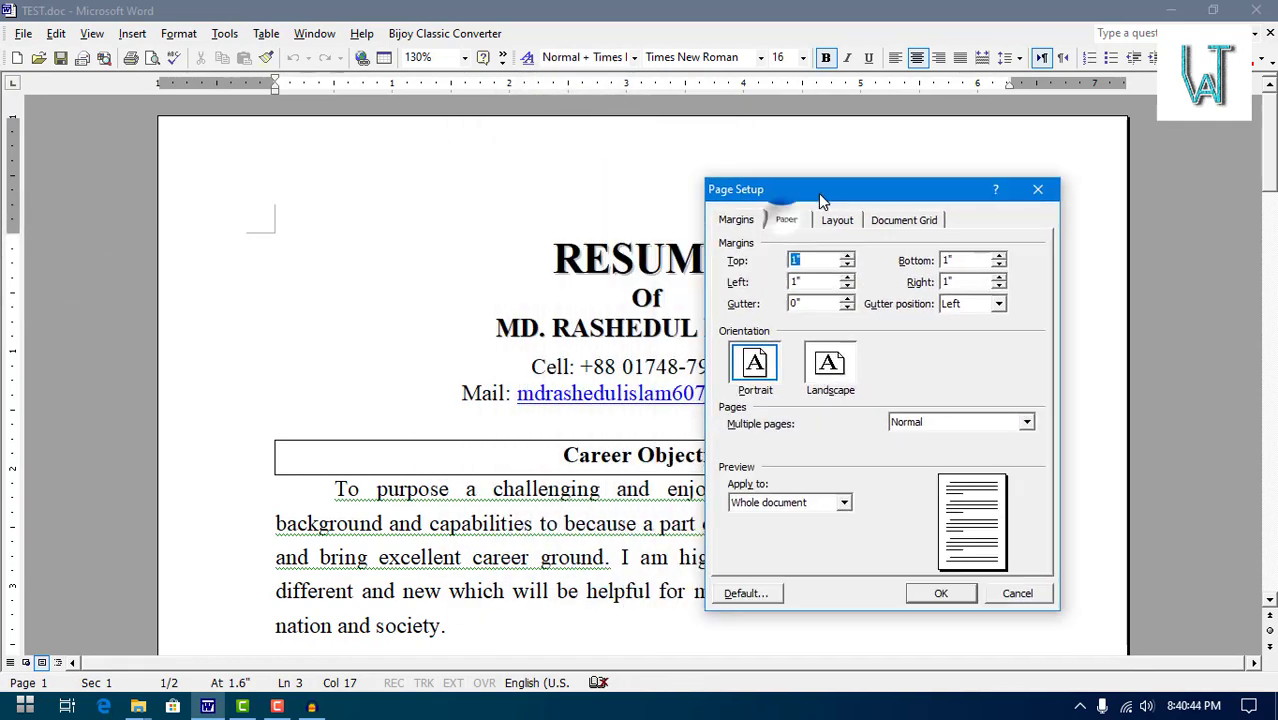
mouse_move(785, 222)
left_mouse_down()
mouse_move(624, 192)
mouse_move(628, 214)
left_mouse_up()
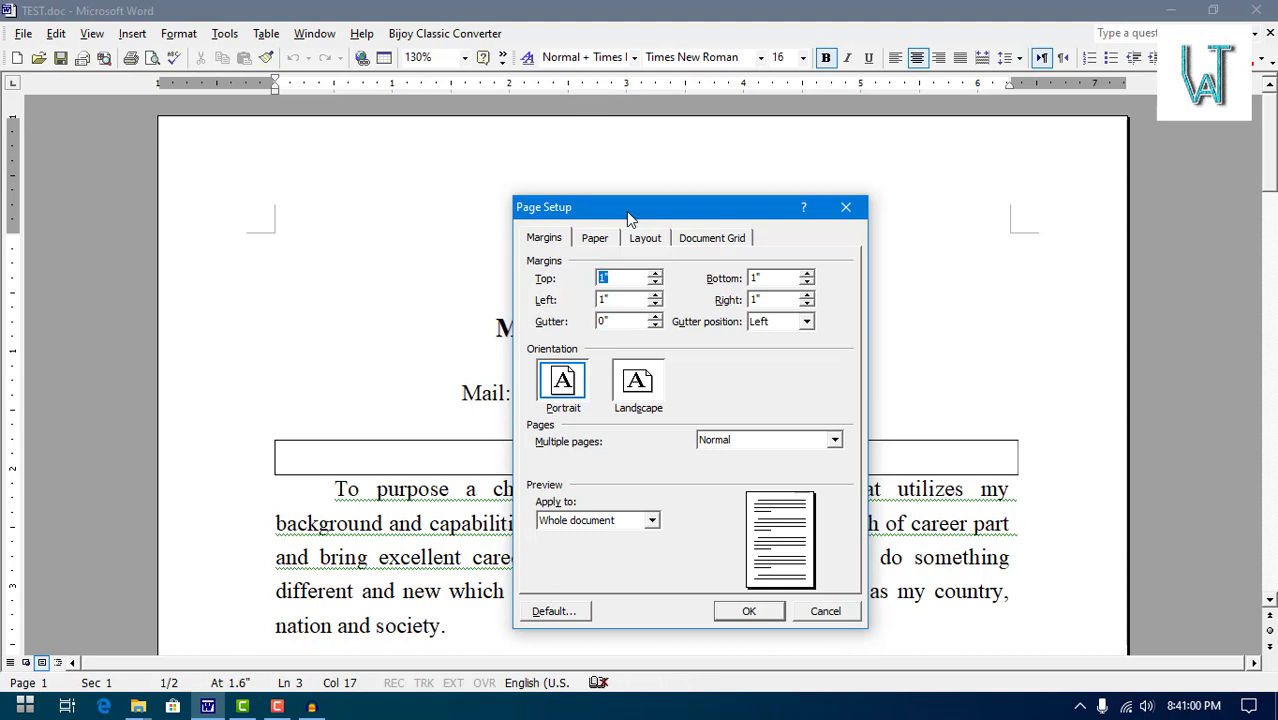
left_click_drag(628, 213, 740, 184)
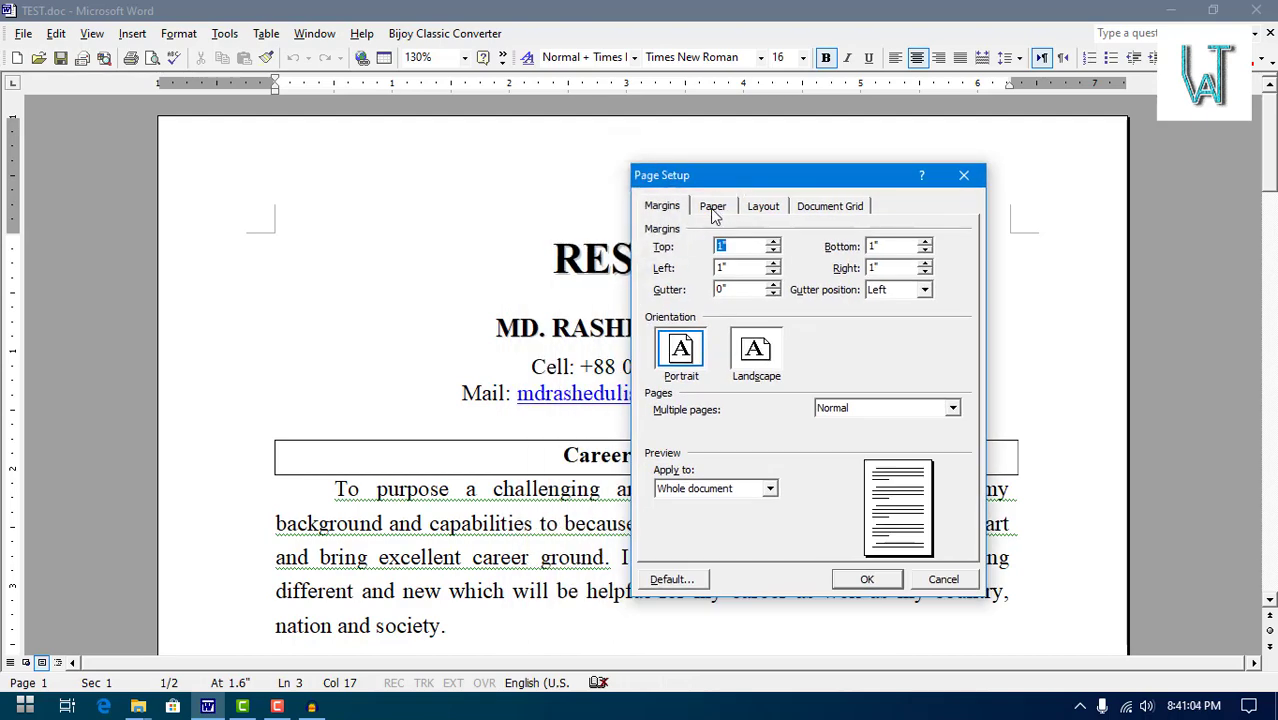
left_click(712, 206)
left_click_drag(736, 191, 667, 185)
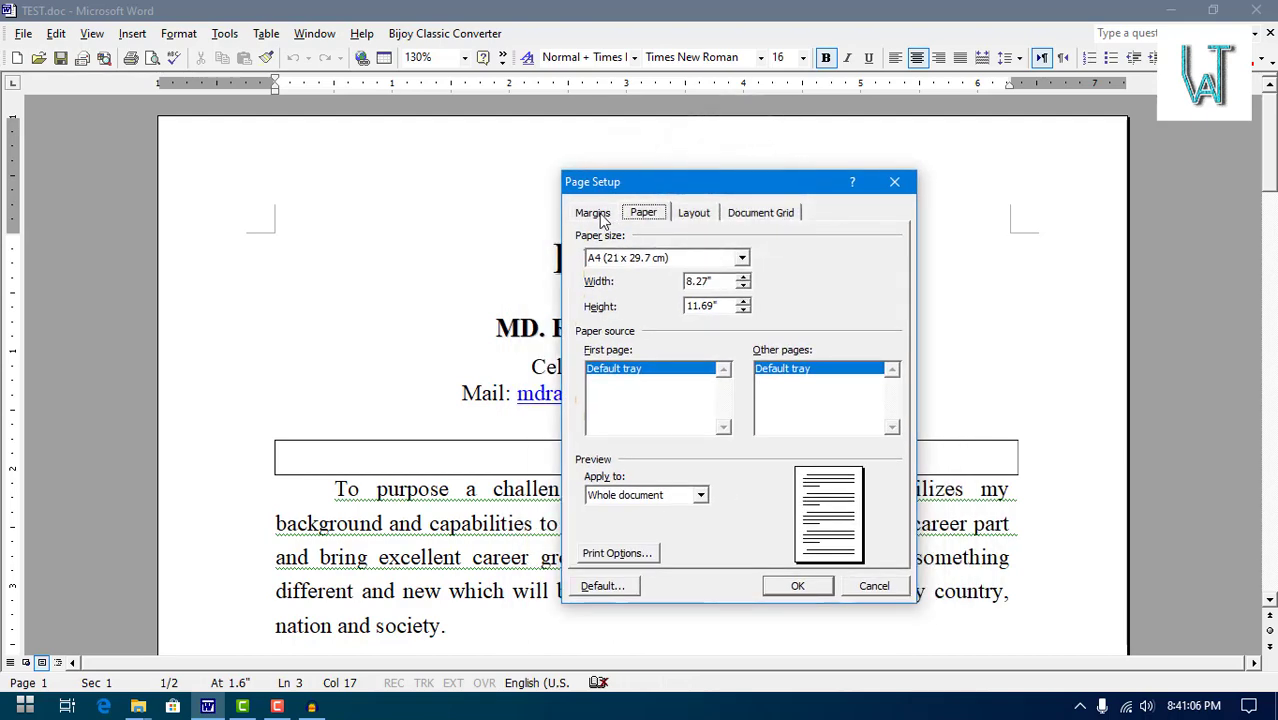
left_click(596, 213)
left_click(648, 213)
left_click(593, 213)
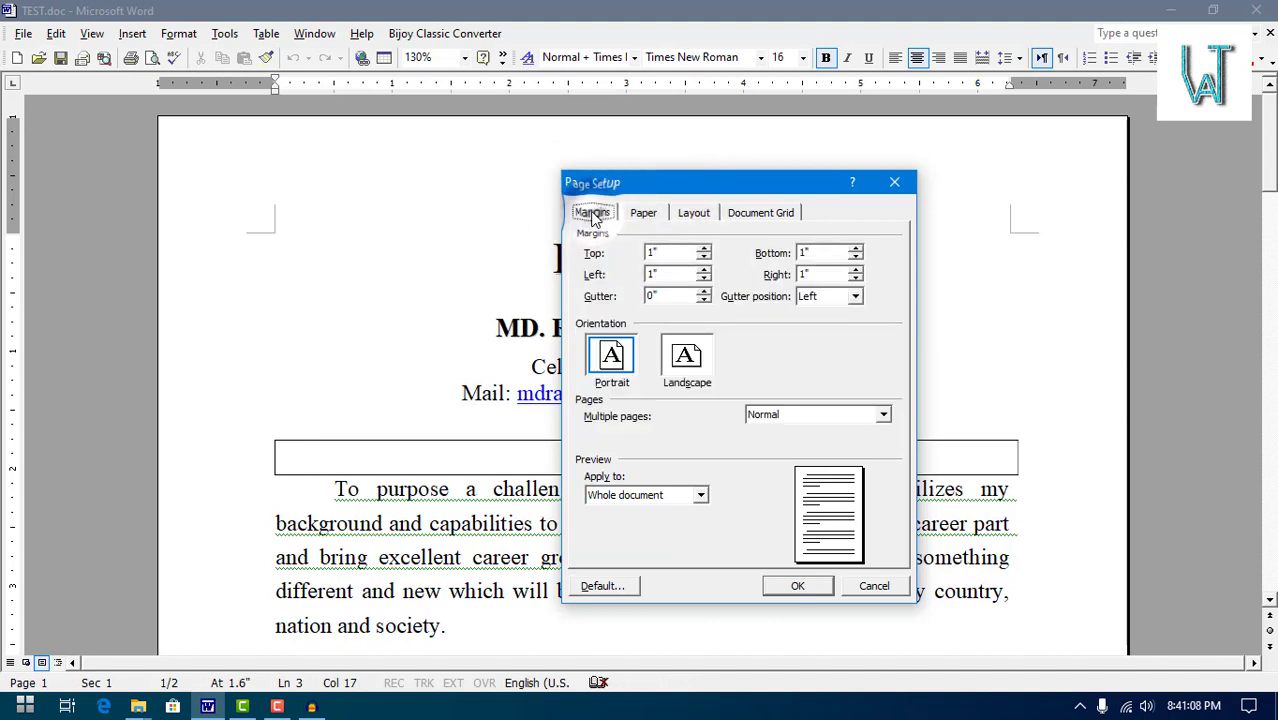
left_click(642, 213)
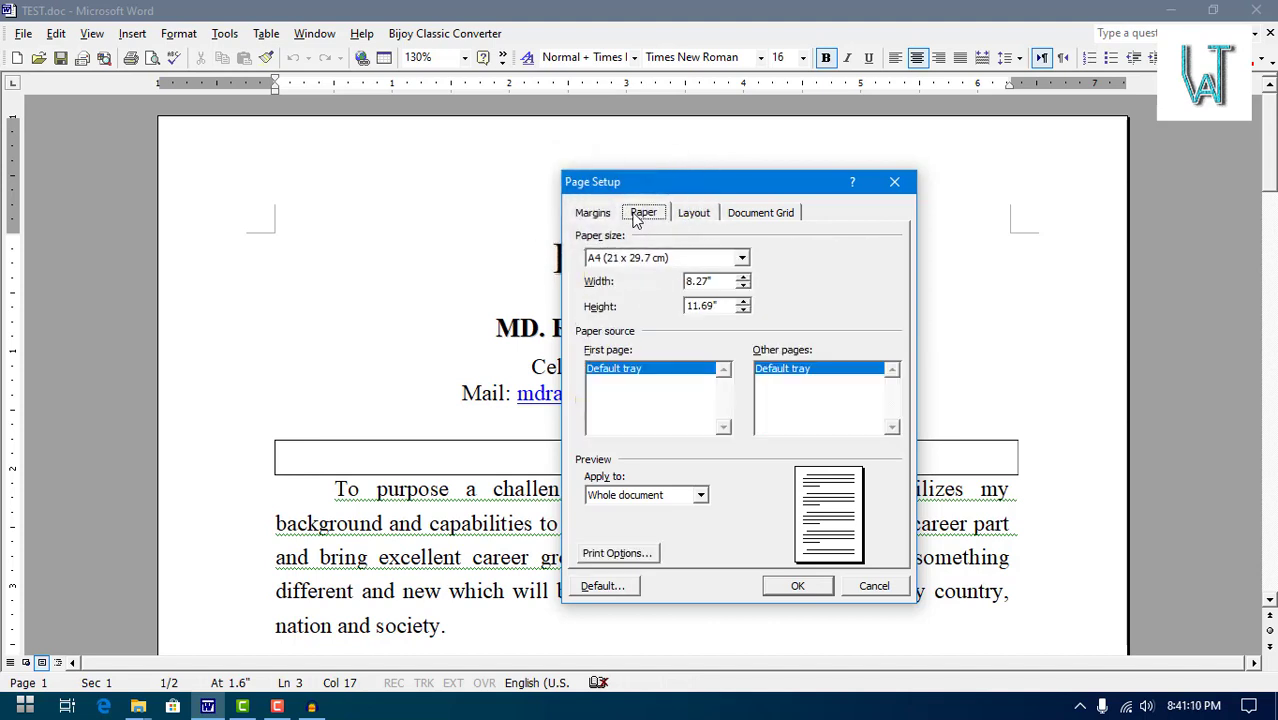
left_click(603, 214)
left_click(640, 214)
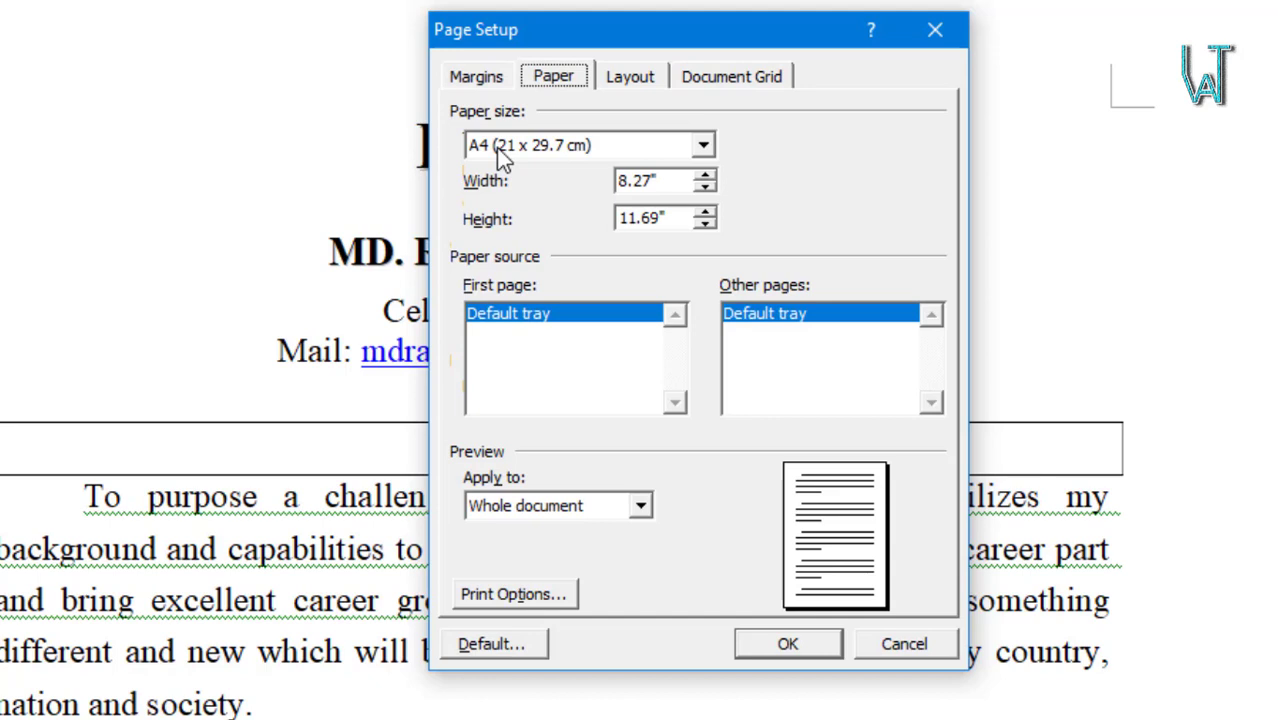
- On the Margins tab, select the 1-inch left, right and top margin values in turn
left_click(490, 86)
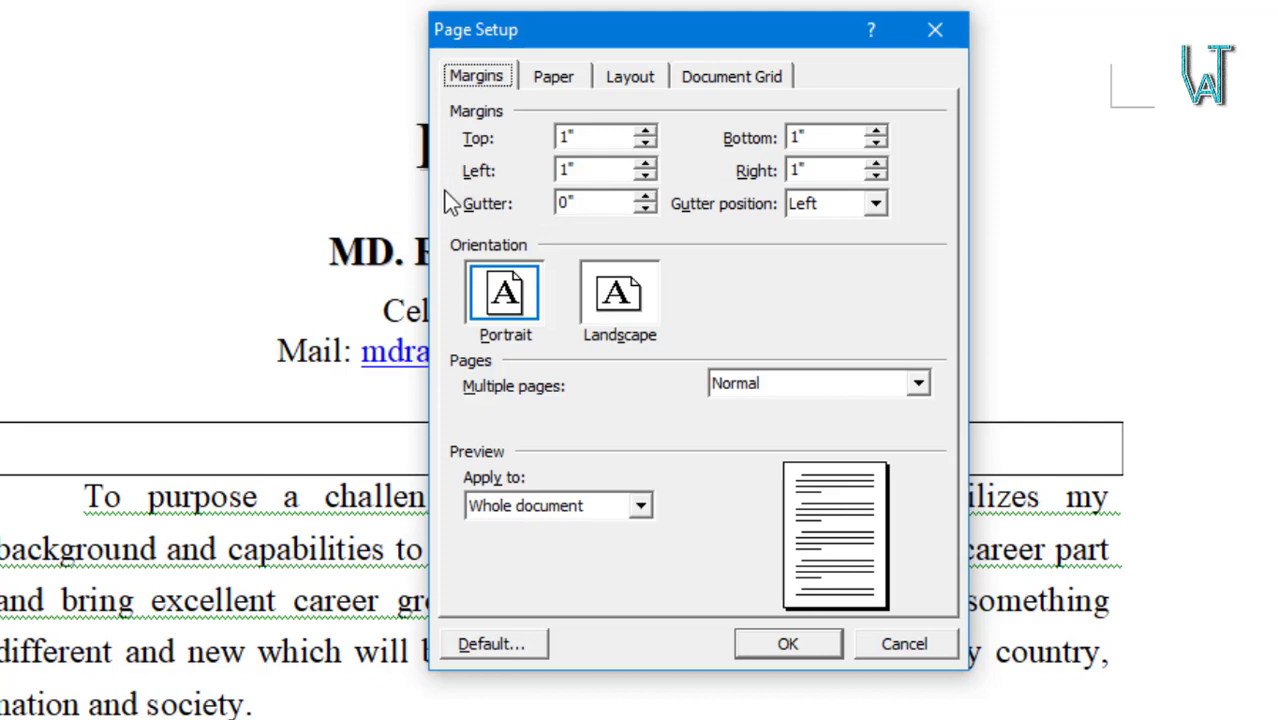
left_click_drag(592, 170, 522, 170)
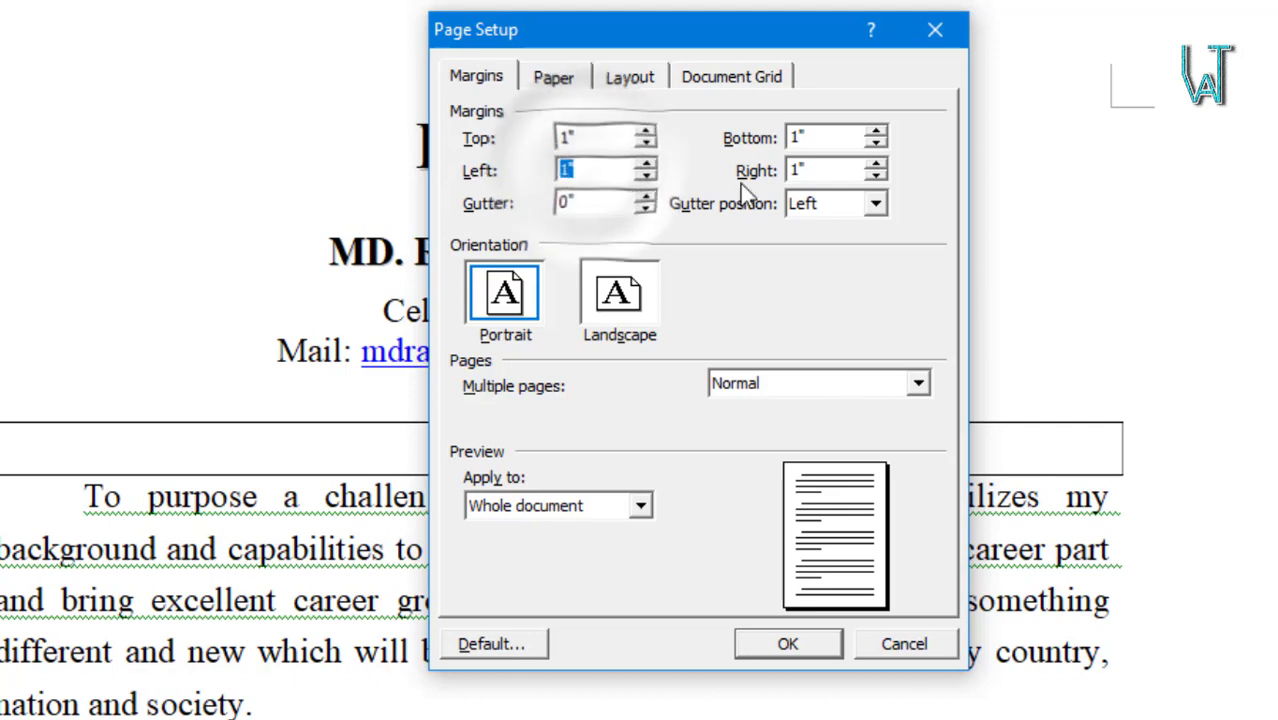
double_click(824, 170)
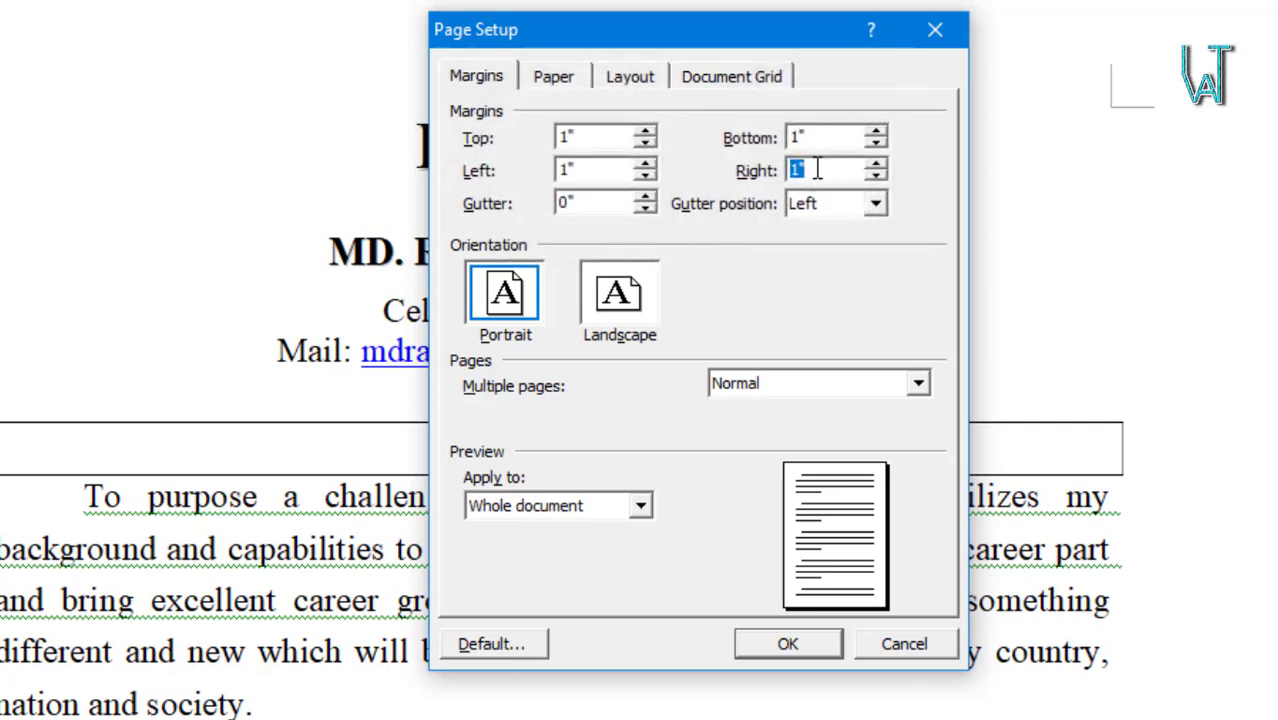
left_click_drag(600, 170, 505, 172)
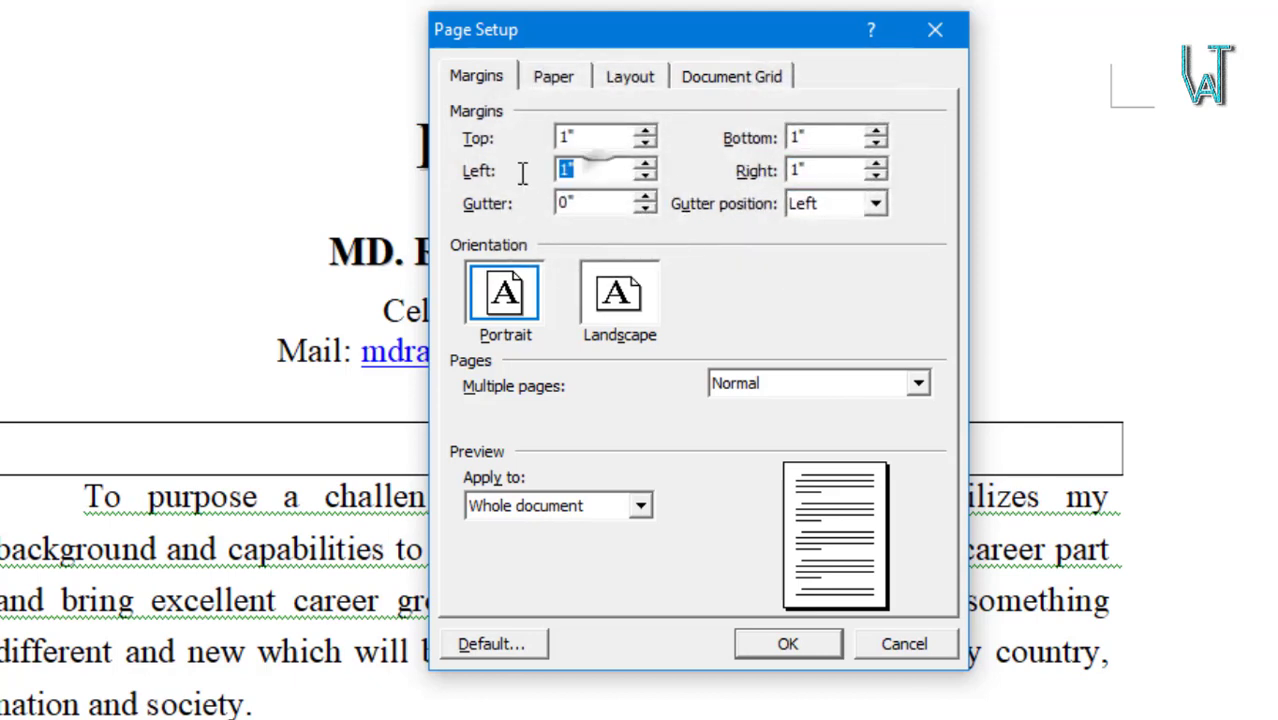
double_click(824, 170)
double_click(580, 170)
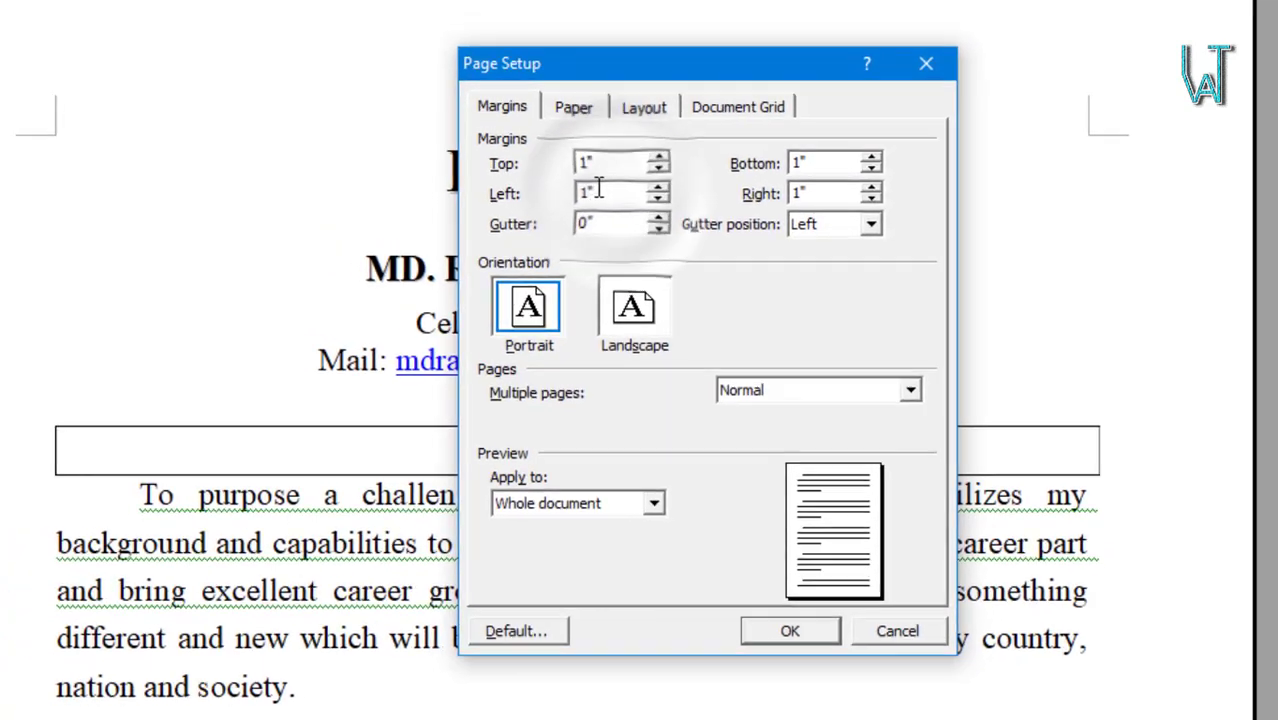
double_click(598, 190)
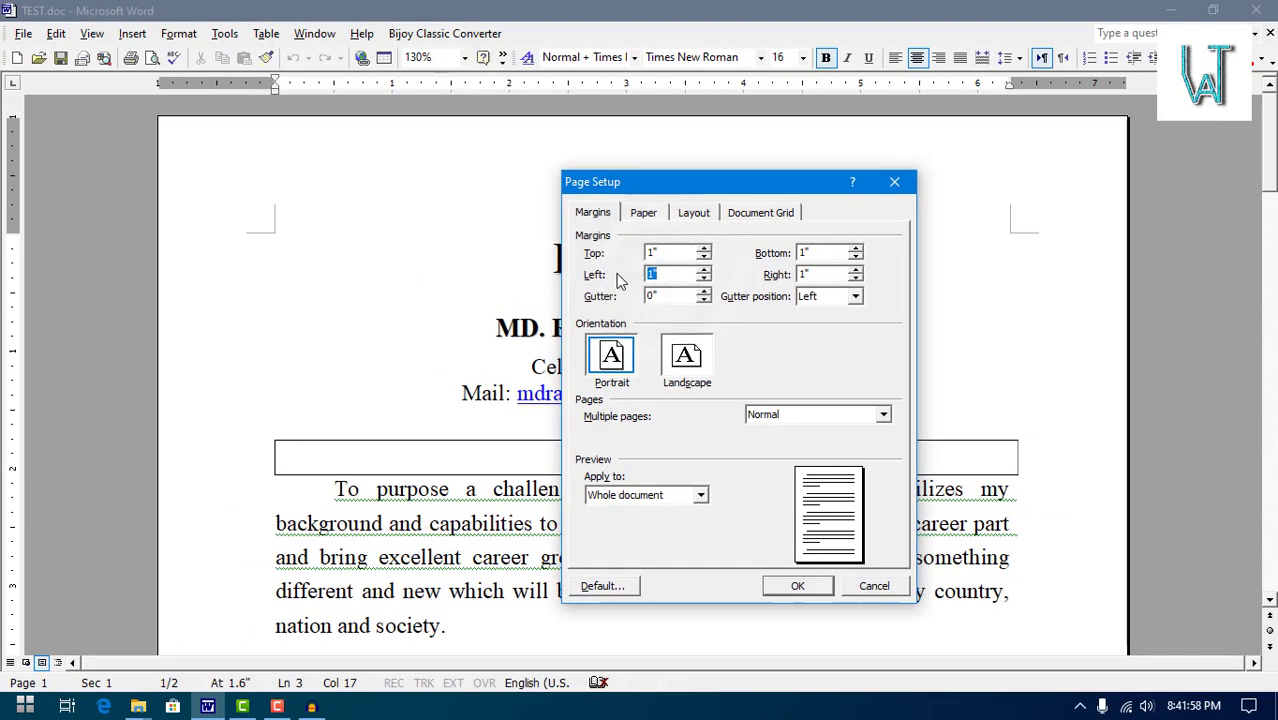
double_click(652, 252)
left_click(667, 251)
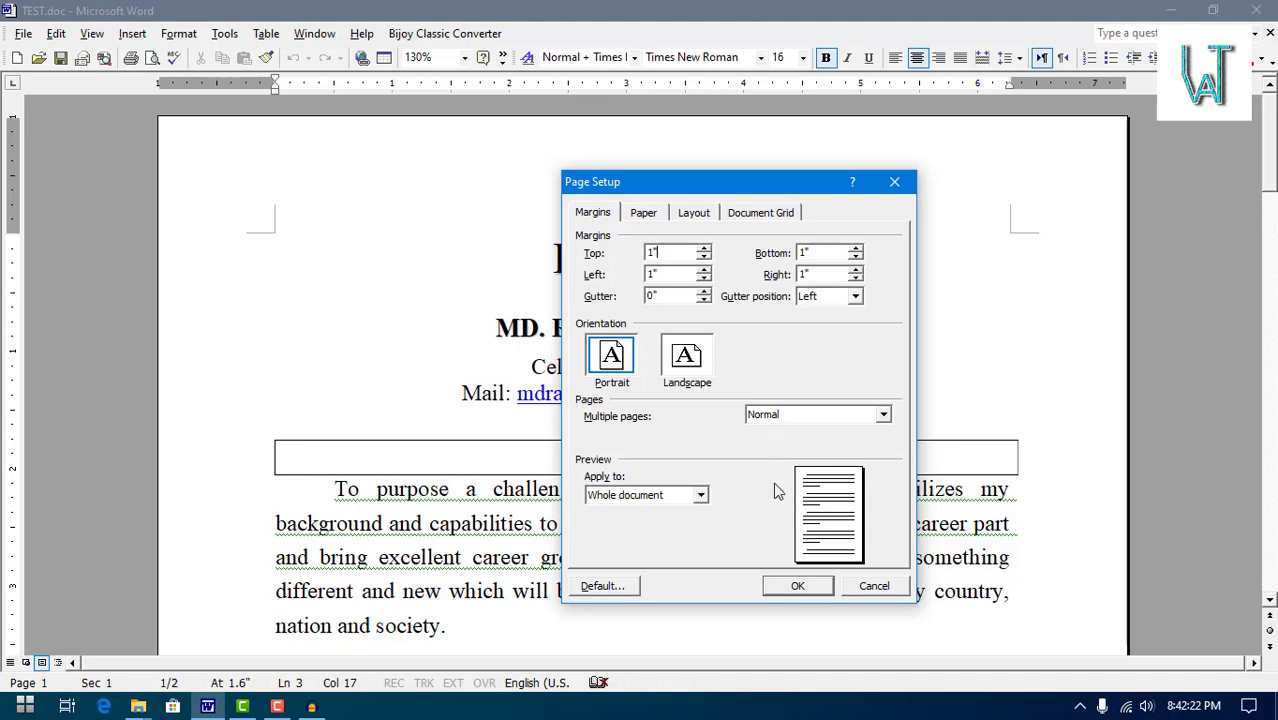
- Switch the page orientation to Landscape and then back to Portrait
left_click(622, 374)
left_click(687, 370)
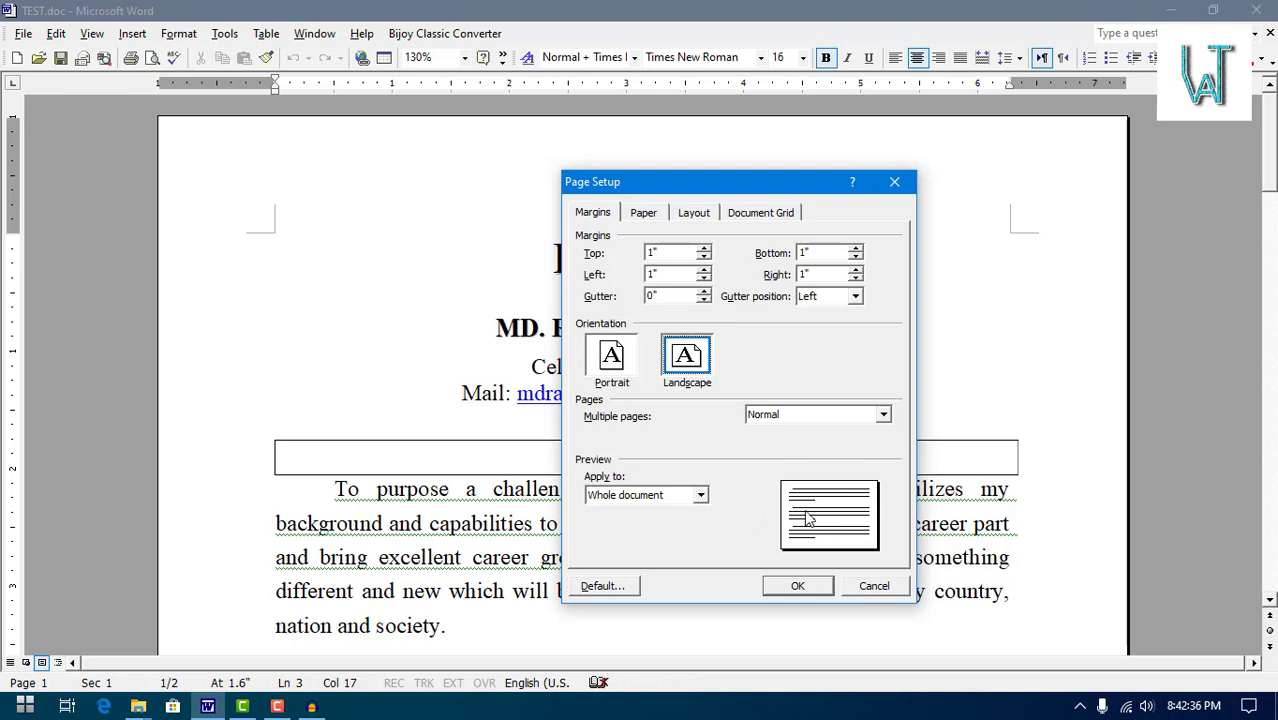
left_click(610, 360)
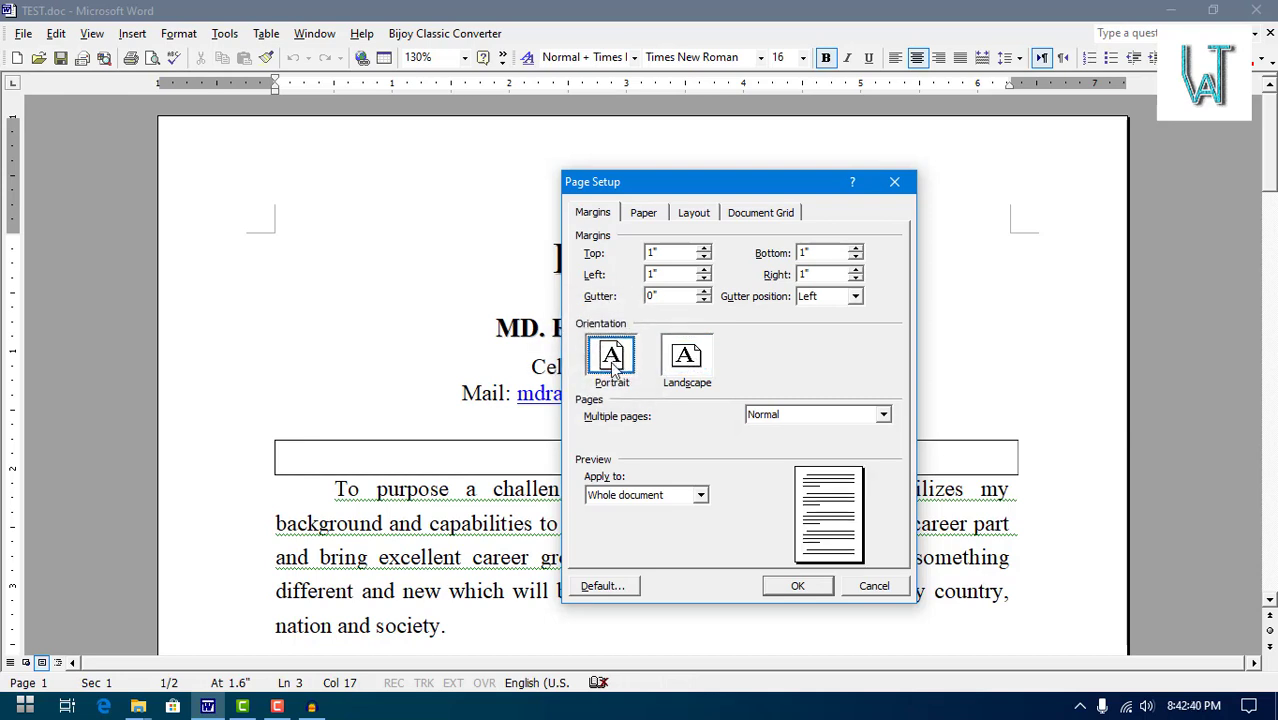
- Compare the Paper and Margins tabs, then confirm Page Setup with OK
left_click(643, 213)
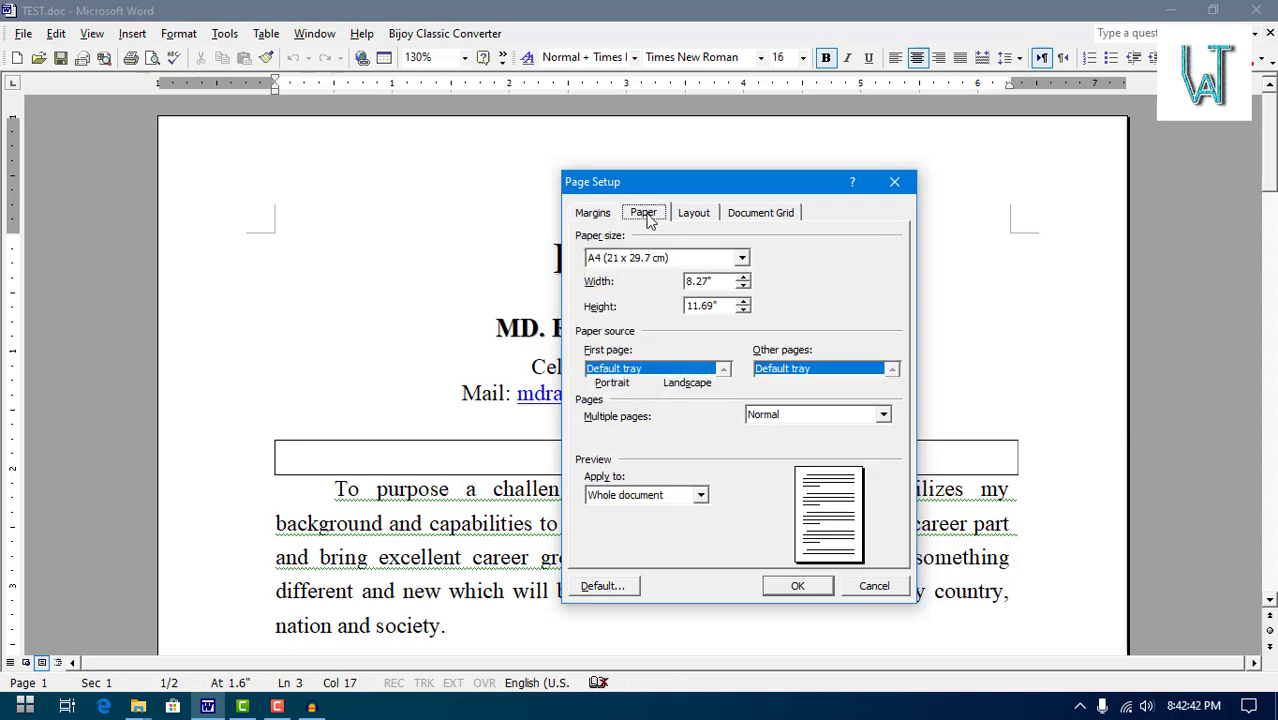
left_click(592, 212)
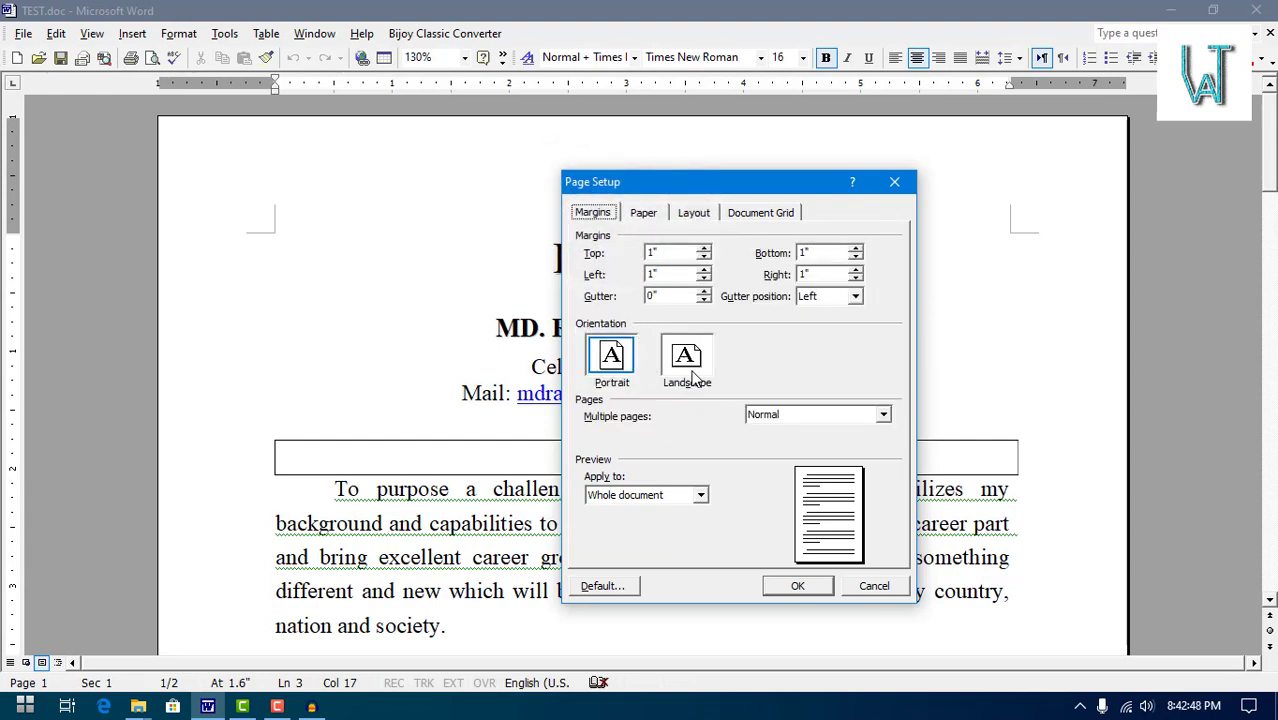
left_click(638, 214)
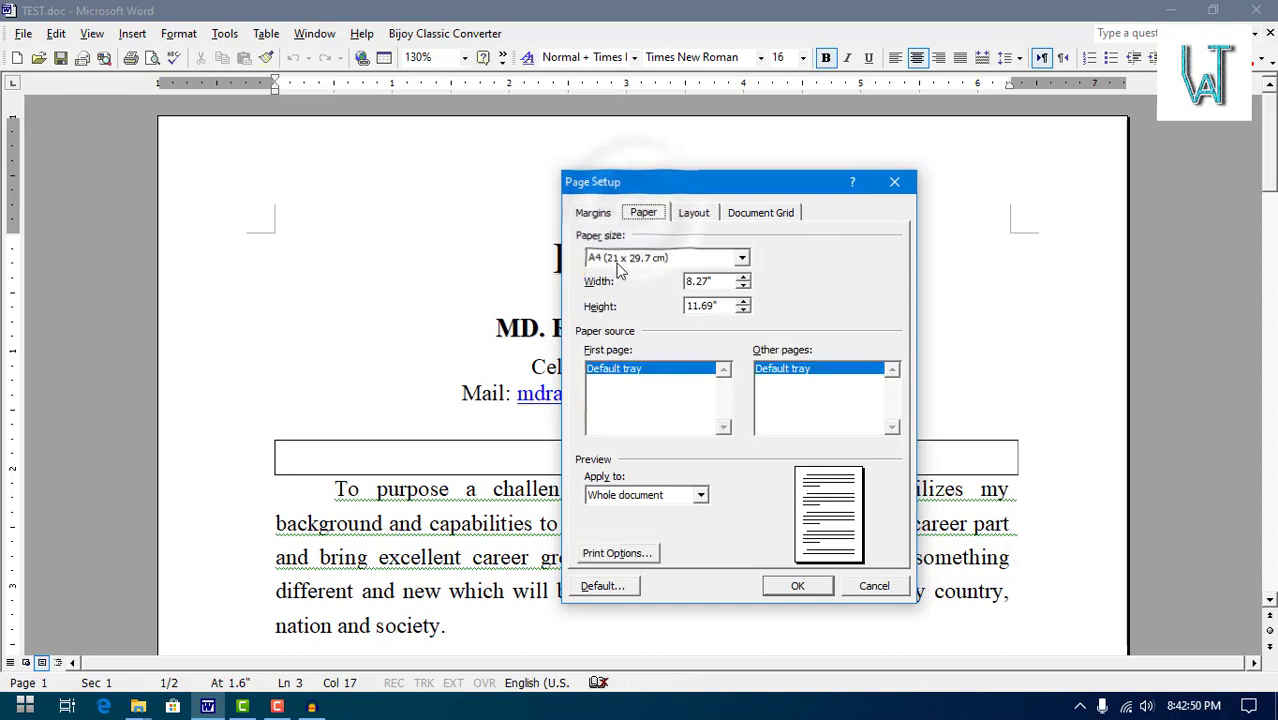
left_click(590, 213)
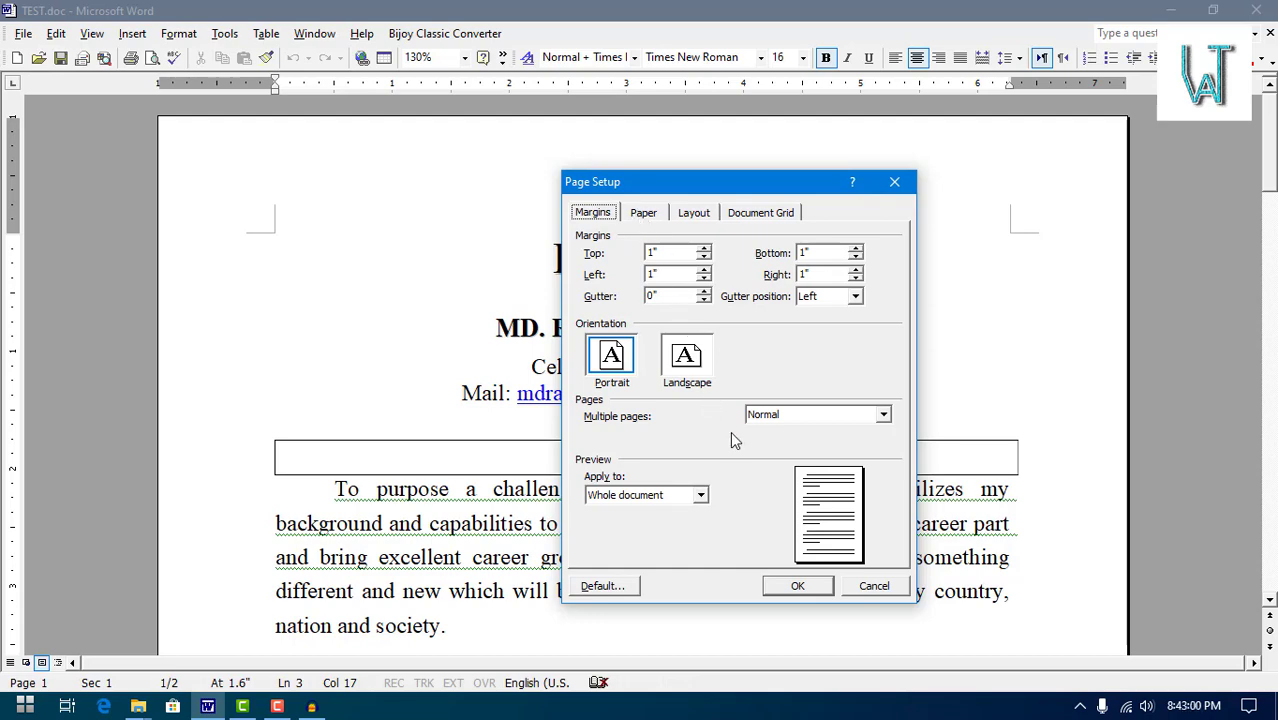
left_click(797, 590)
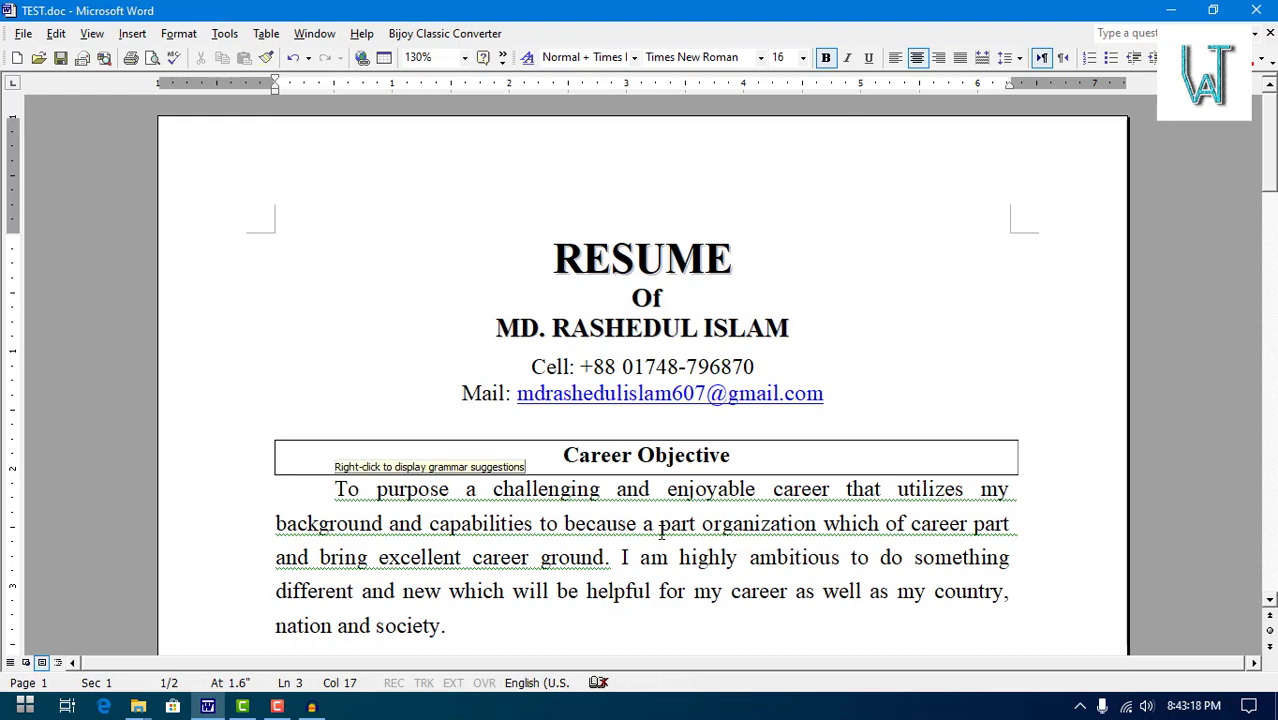
left_click(22, 33)
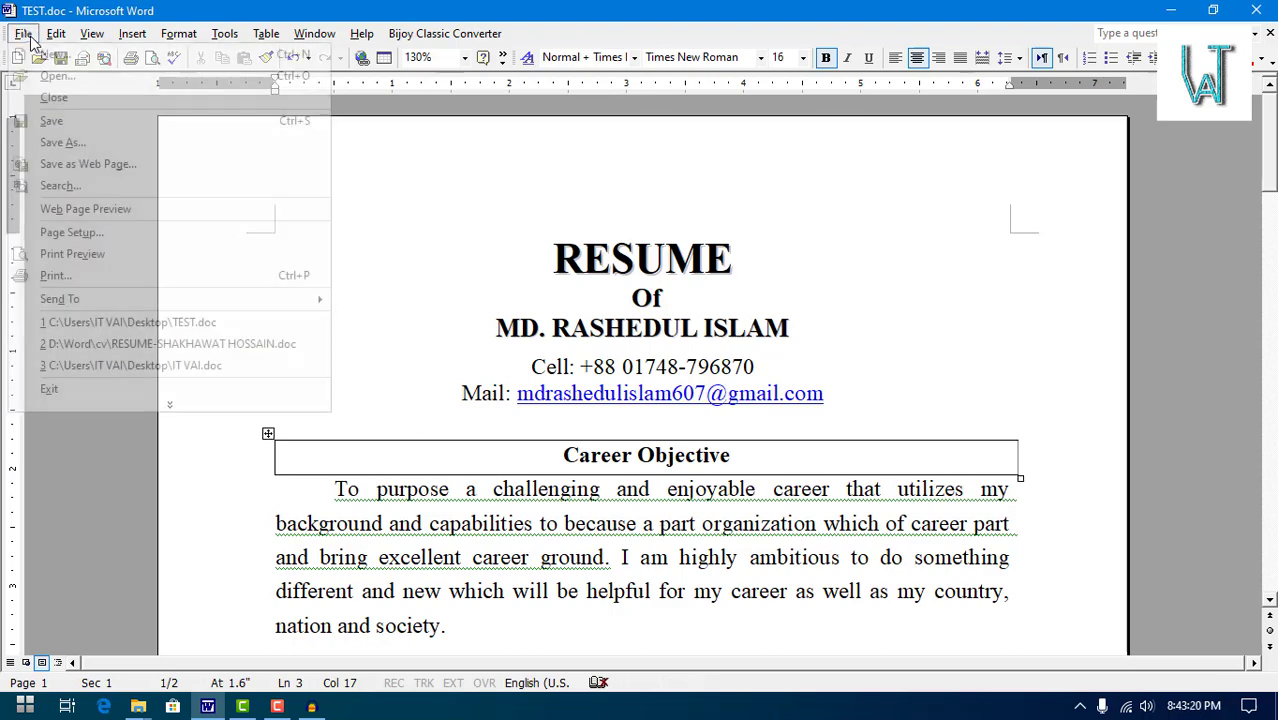
left_click(67, 405)
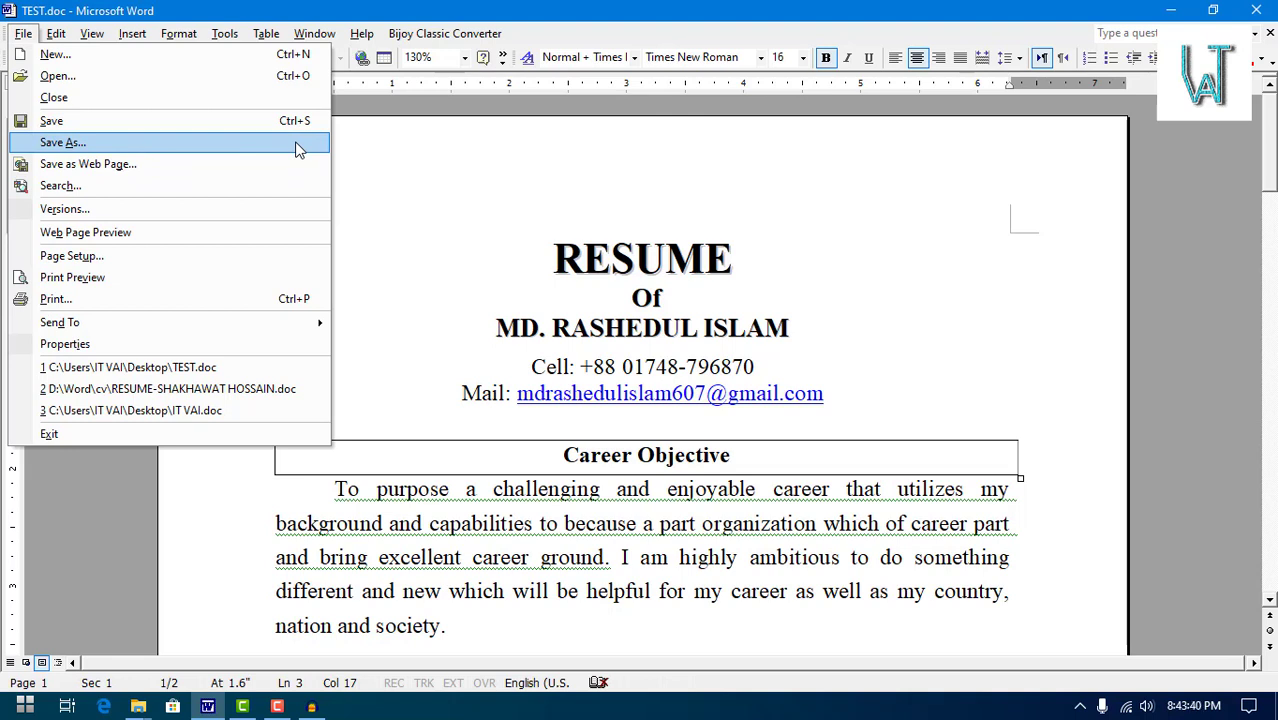
key("F12")
left_click(355, 147)
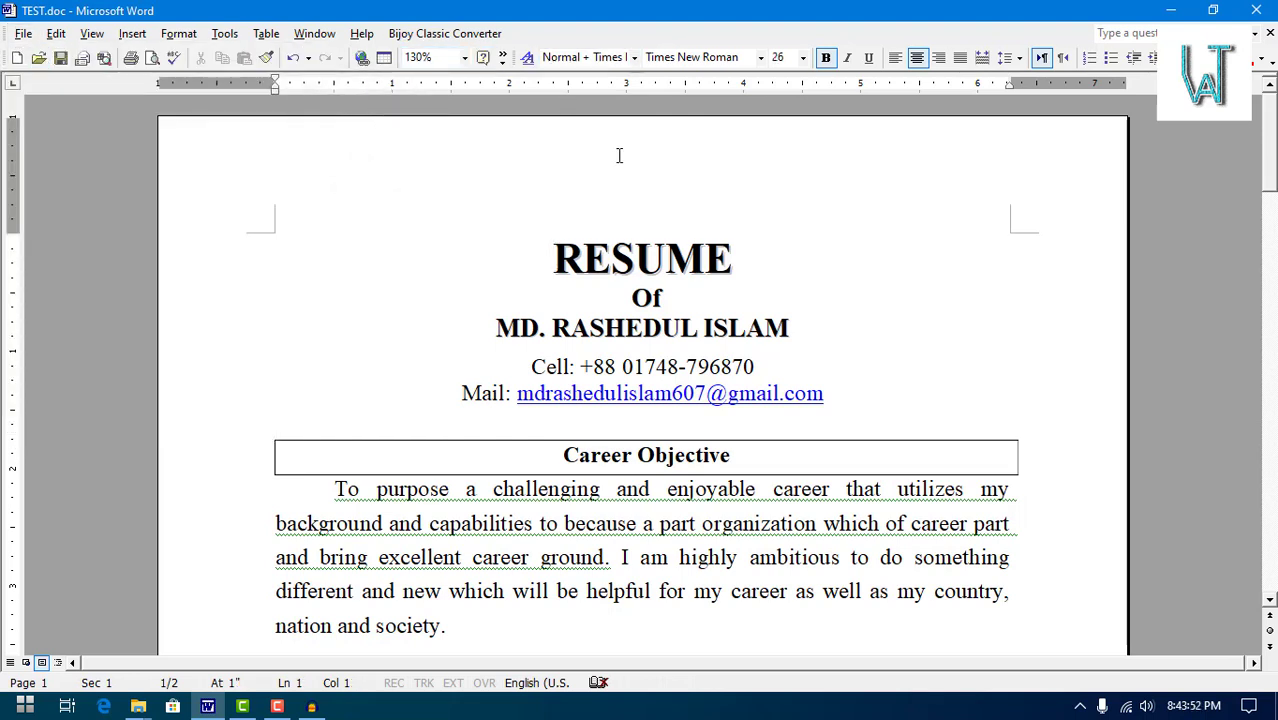
left_click(22, 33)
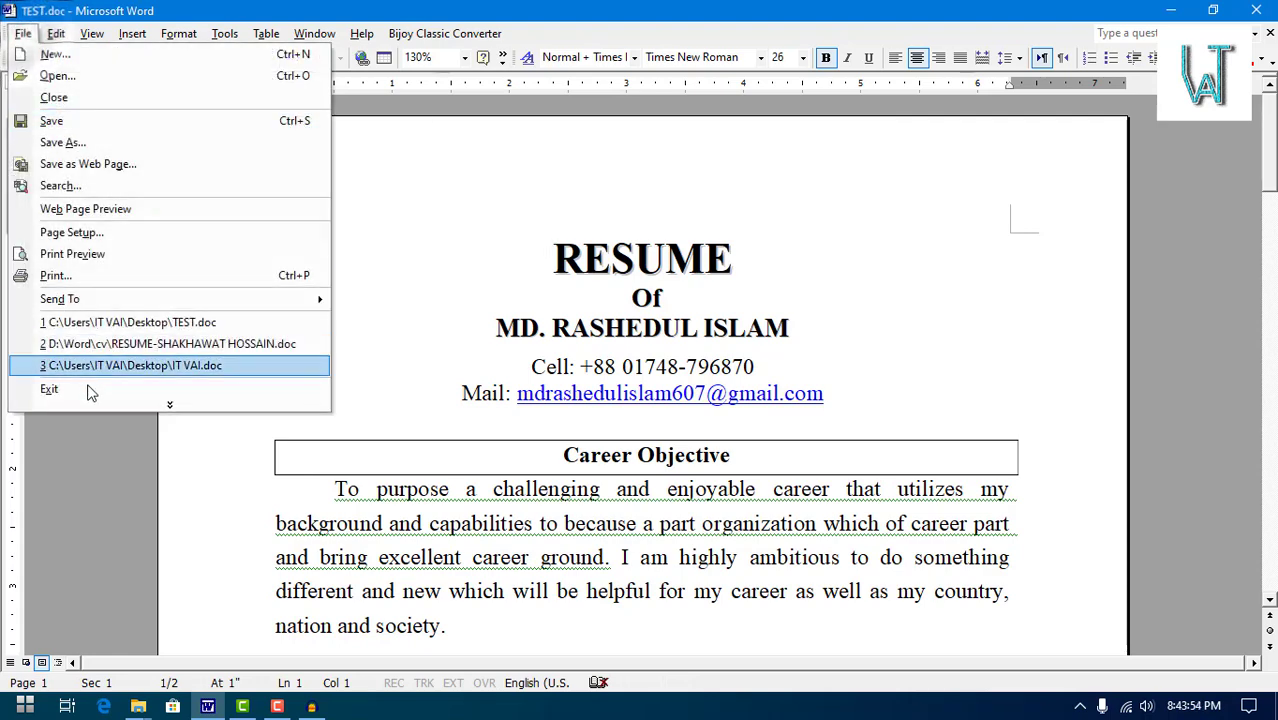
left_click(60, 236)
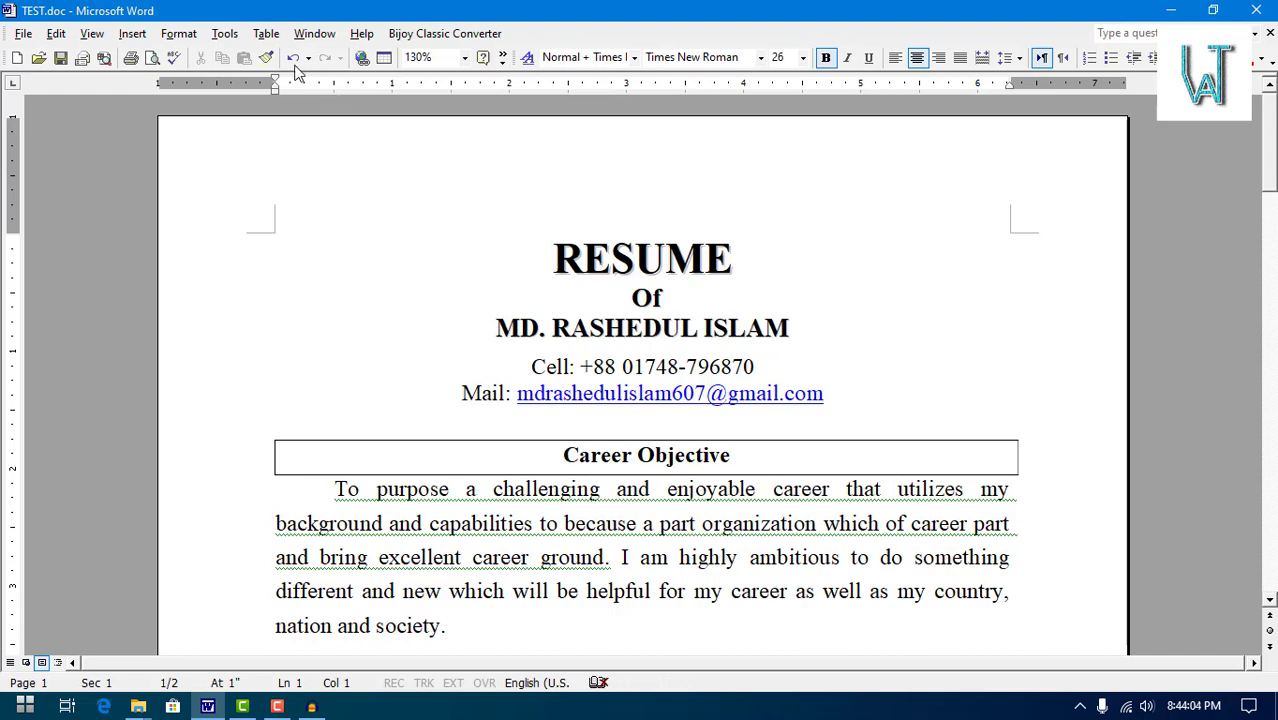
- Turn on Text boundaries in Options' View tab, then double-click RESUME to reopen Page Setup
left_click(266, 33)
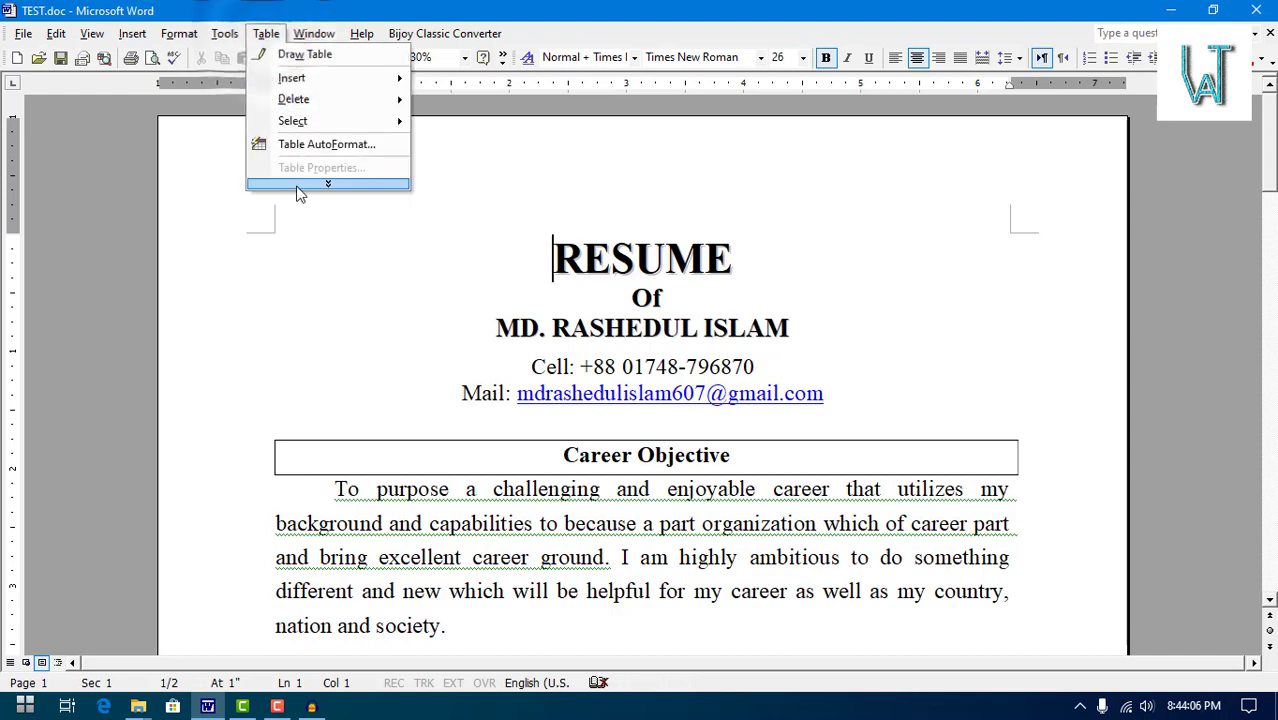
mouse_move(224, 33)
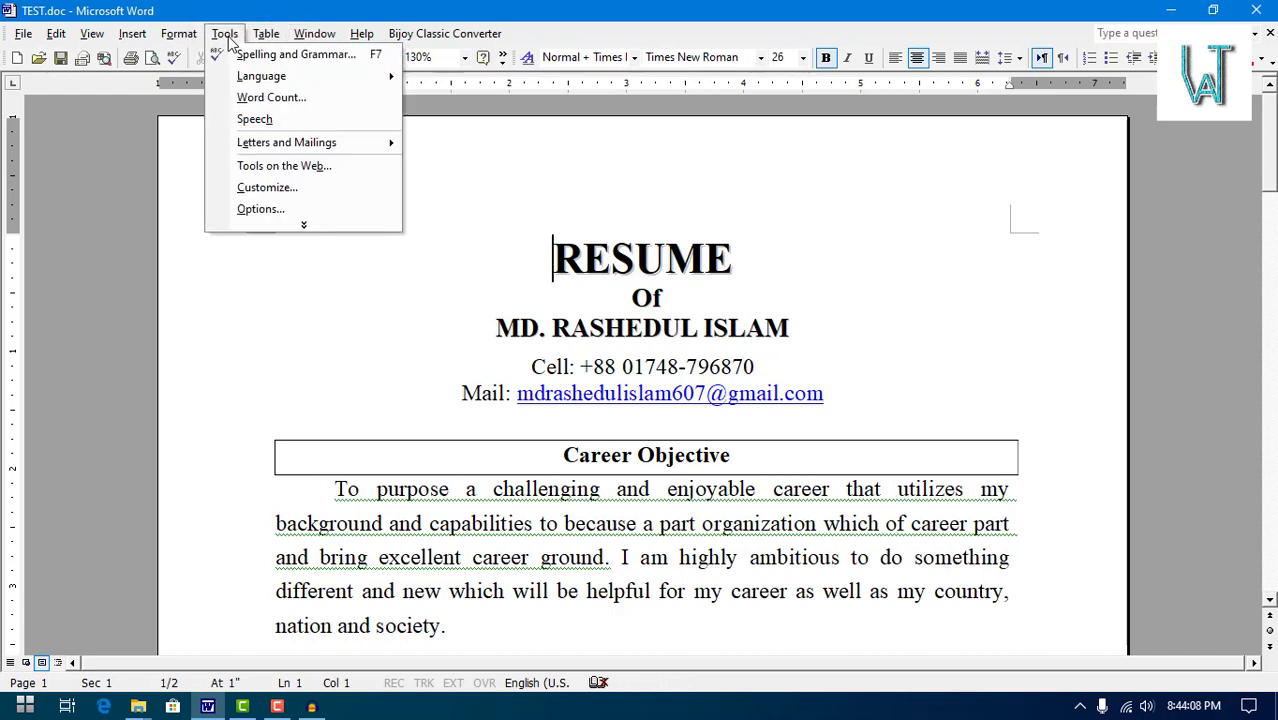
left_click(253, 210)
left_click(475, 446)
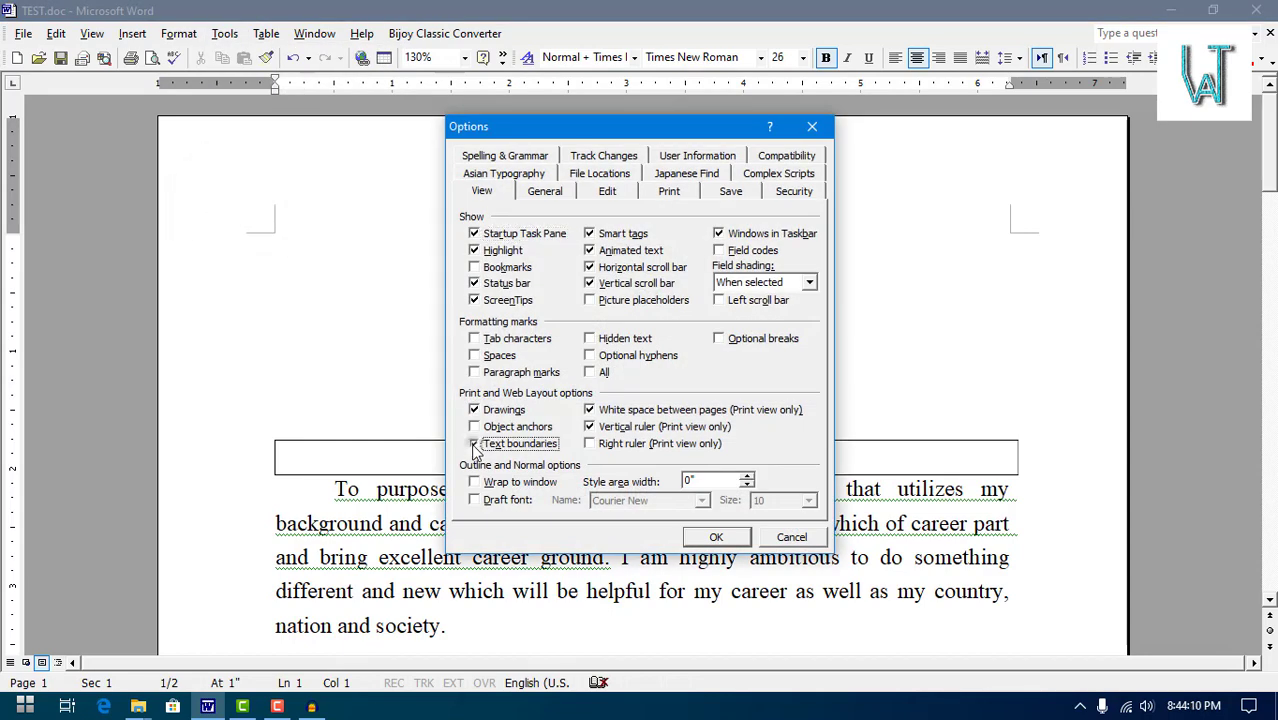
left_click(712, 538)
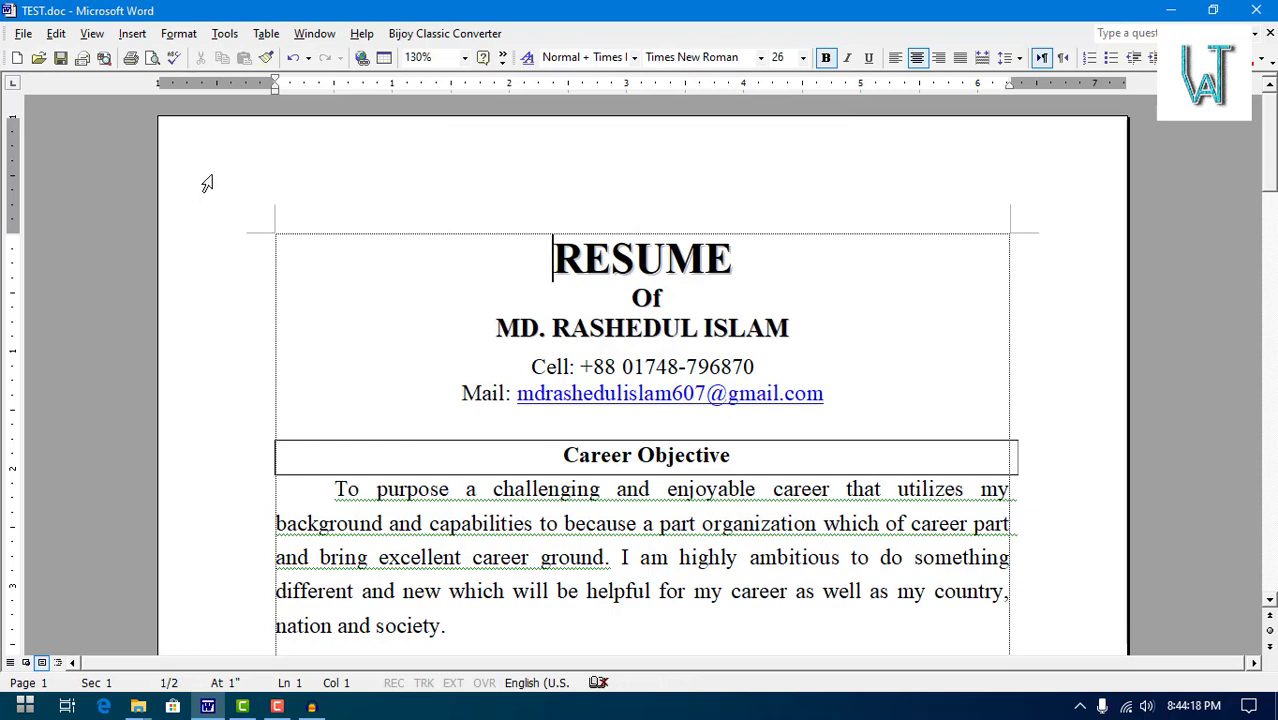
double_click(207, 183)
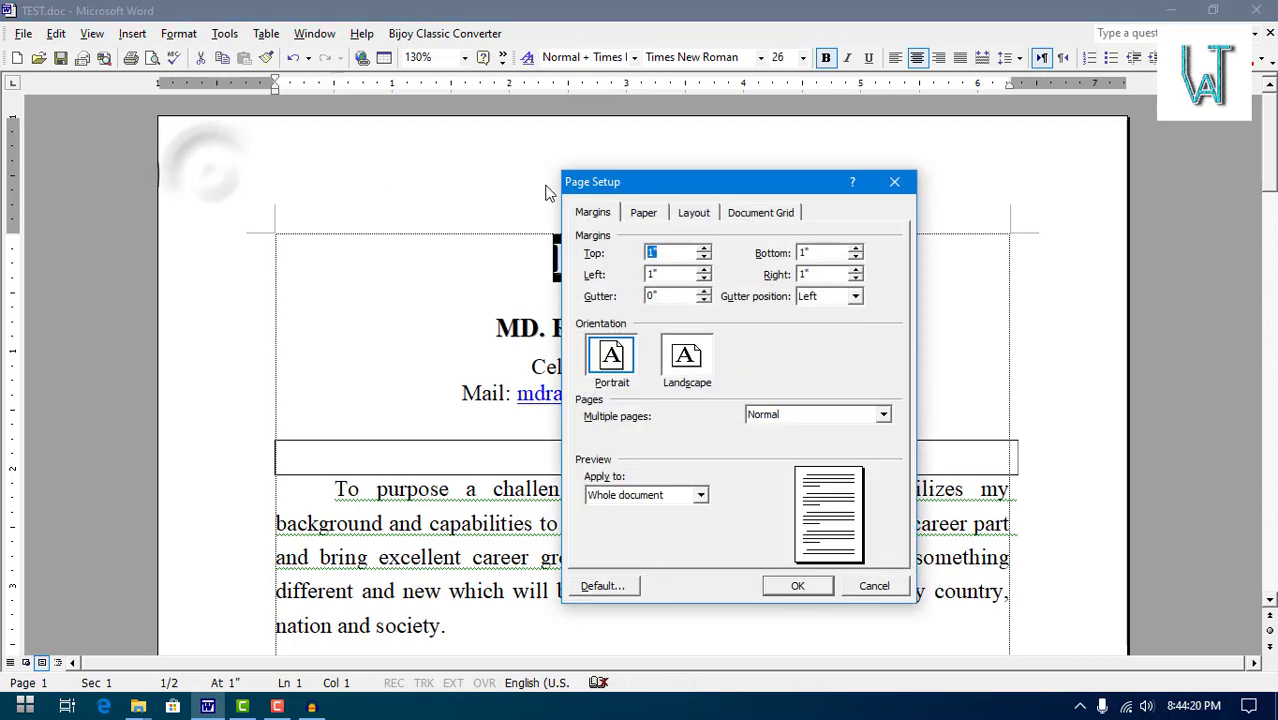
- Move Page Setup aside and close it with the X, leaving margins and orientation unchanged
mouse_move(658, 168)
left_mouse_down()
mouse_move(450, 145)
mouse_move(512, 168)
left_mouse_up()
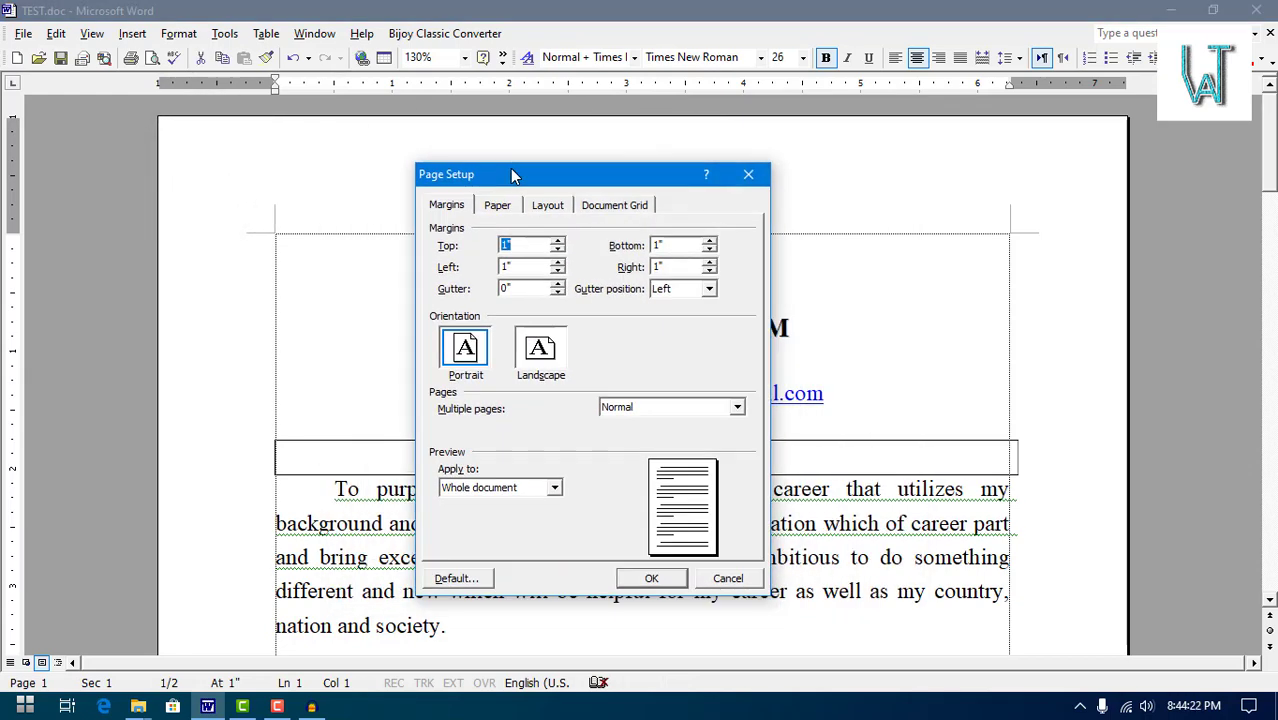
left_click(759, 182)
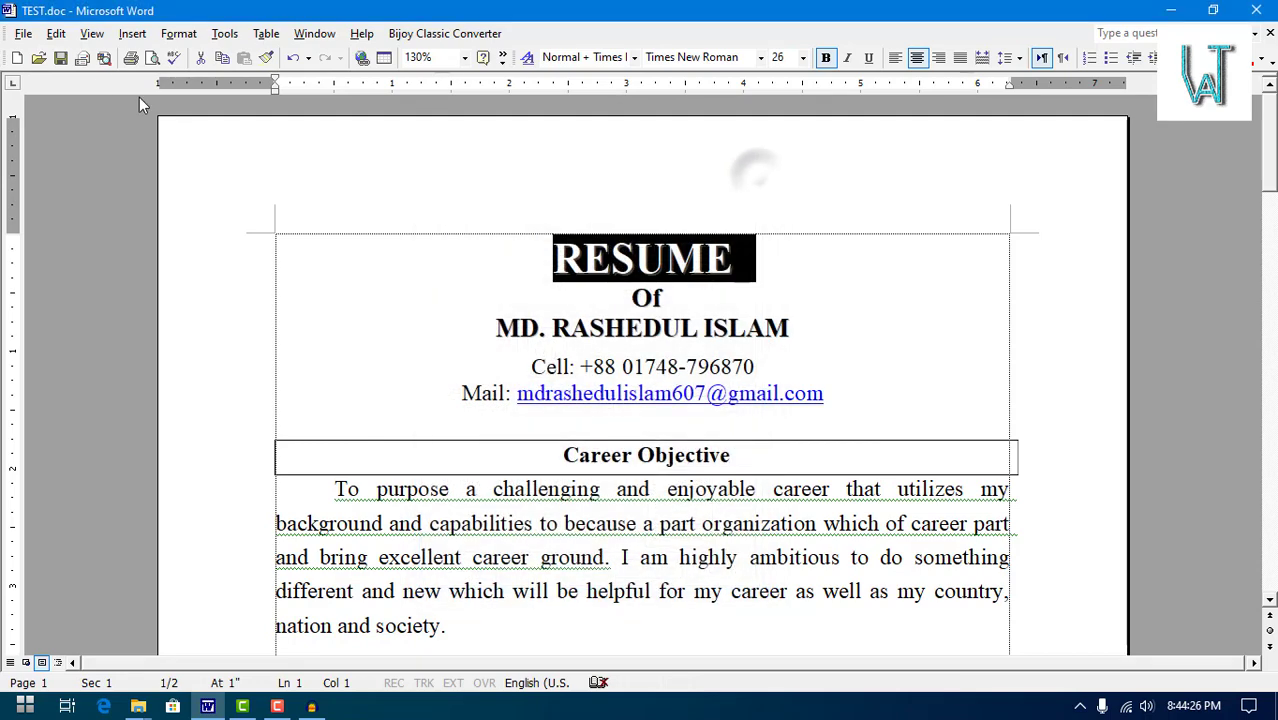
left_click(23, 33)
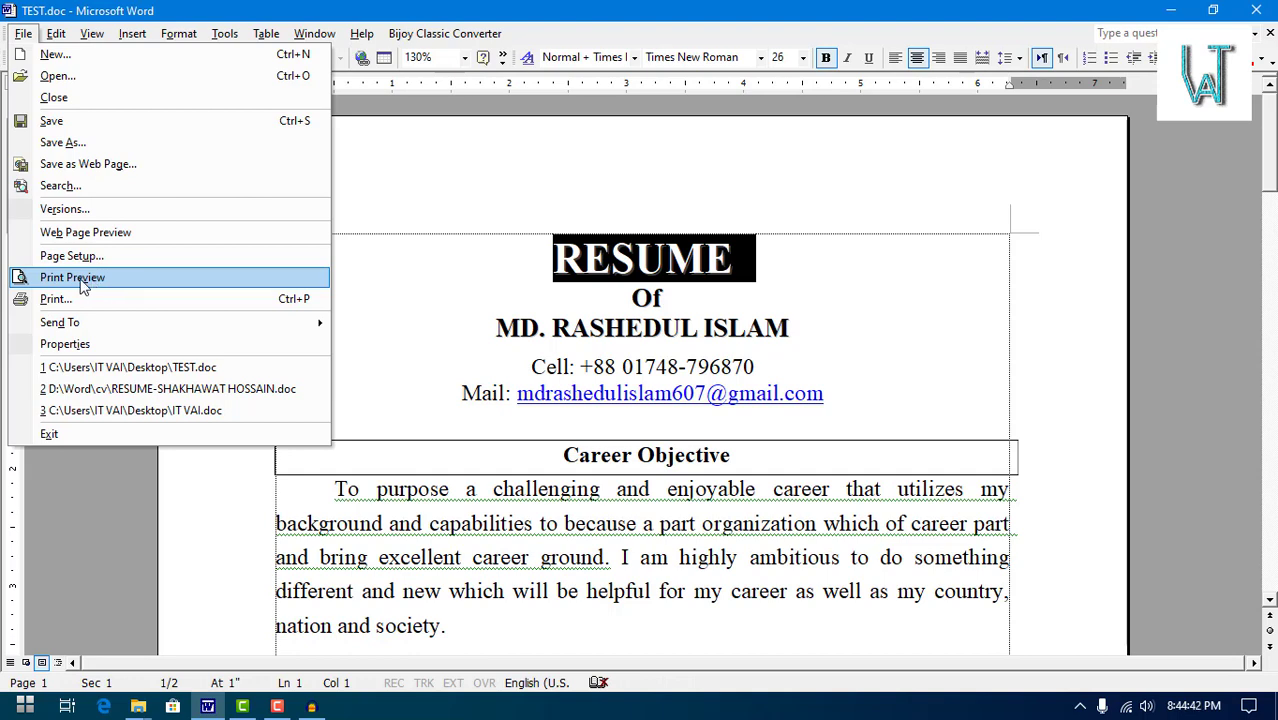
left_click(72, 278)
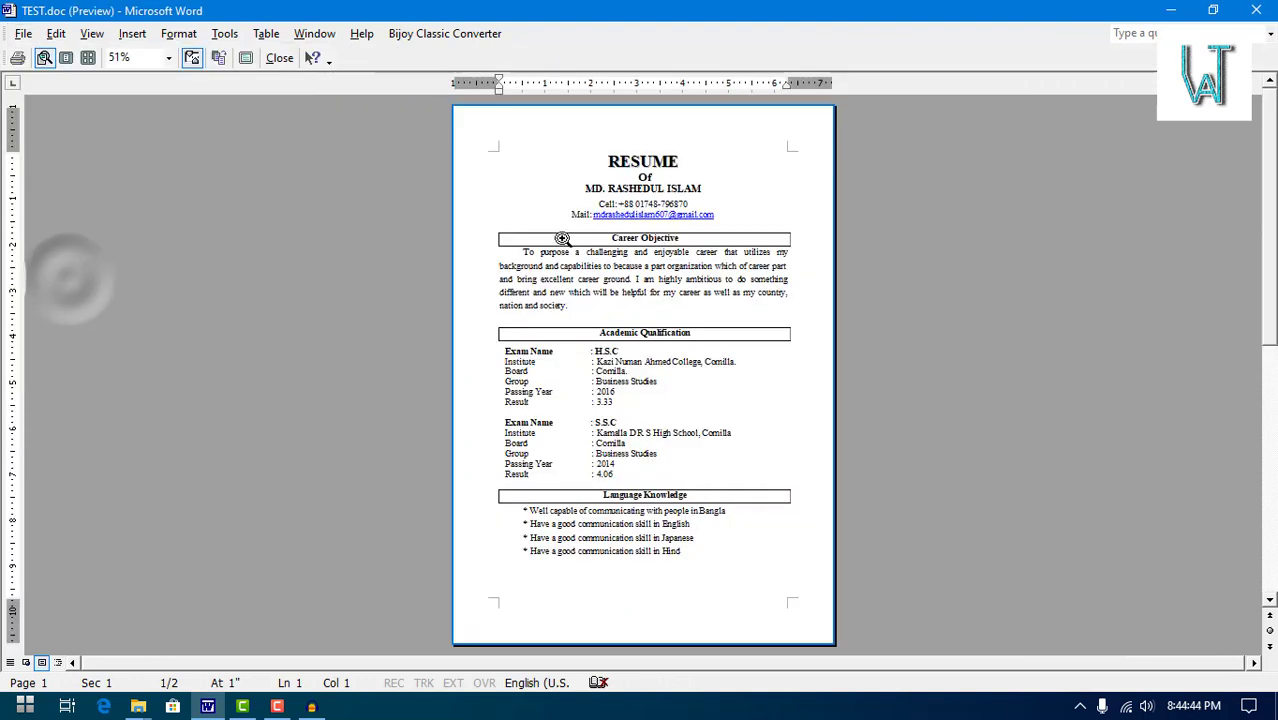
left_click(673, 380)
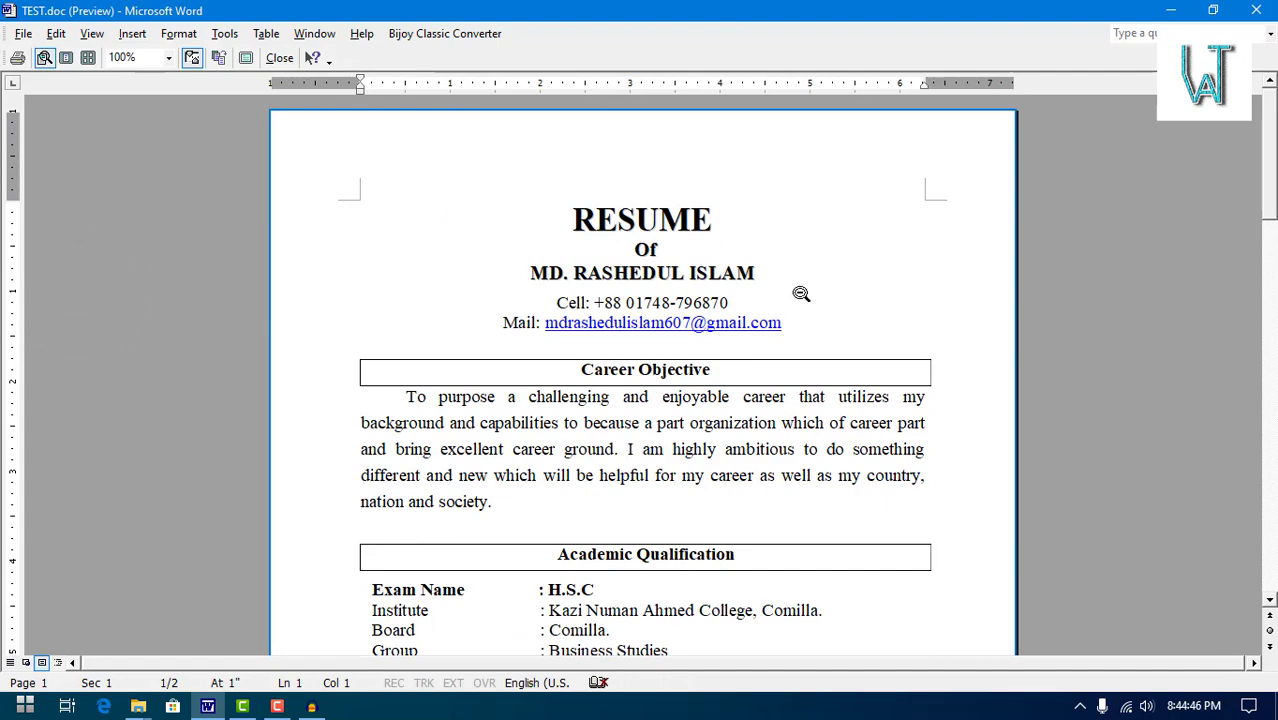
left_click(279, 57)
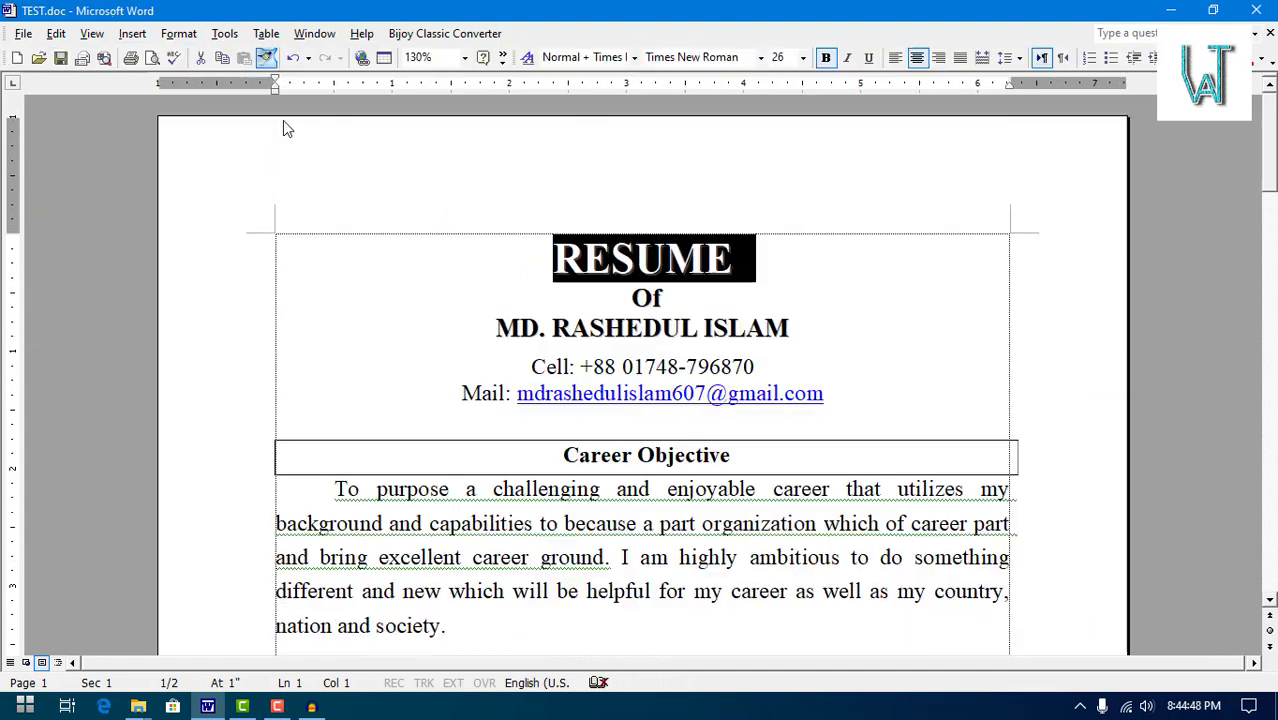
left_click(779, 260)
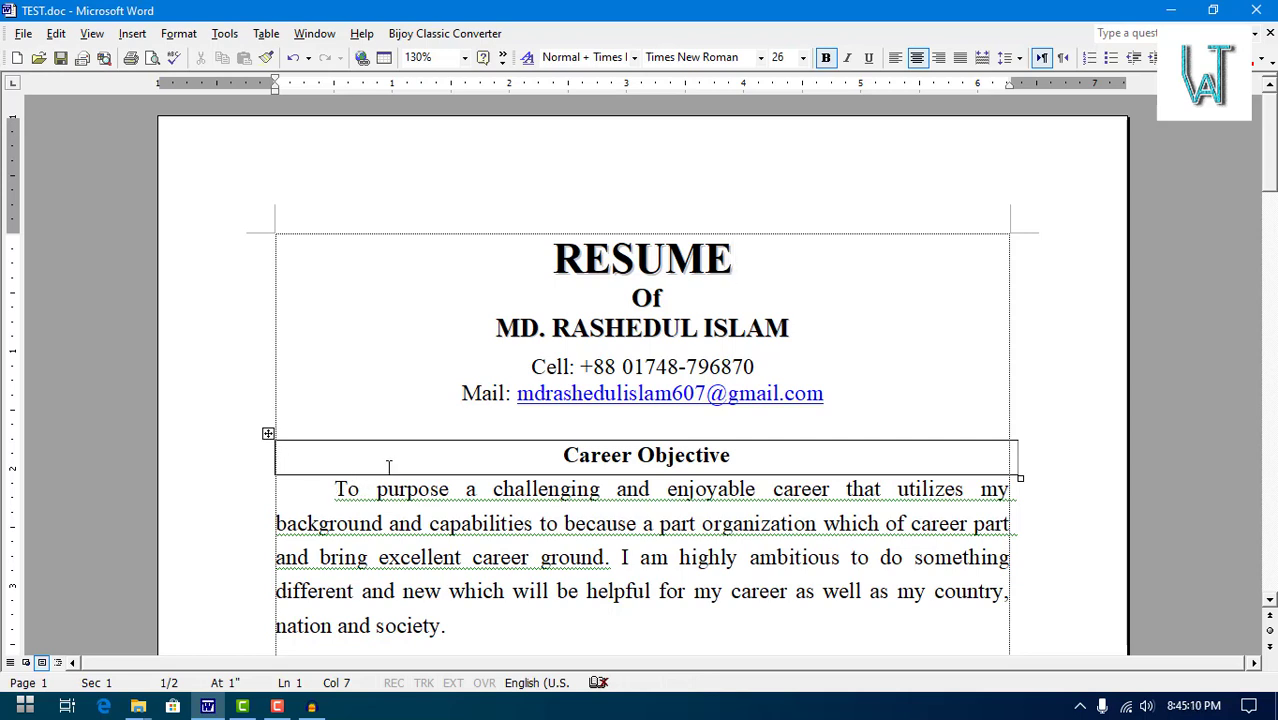
mouse_move(334, 489)
left_mouse_down()
mouse_move(505, 490)
mouse_move(605, 557)
left_mouse_up()
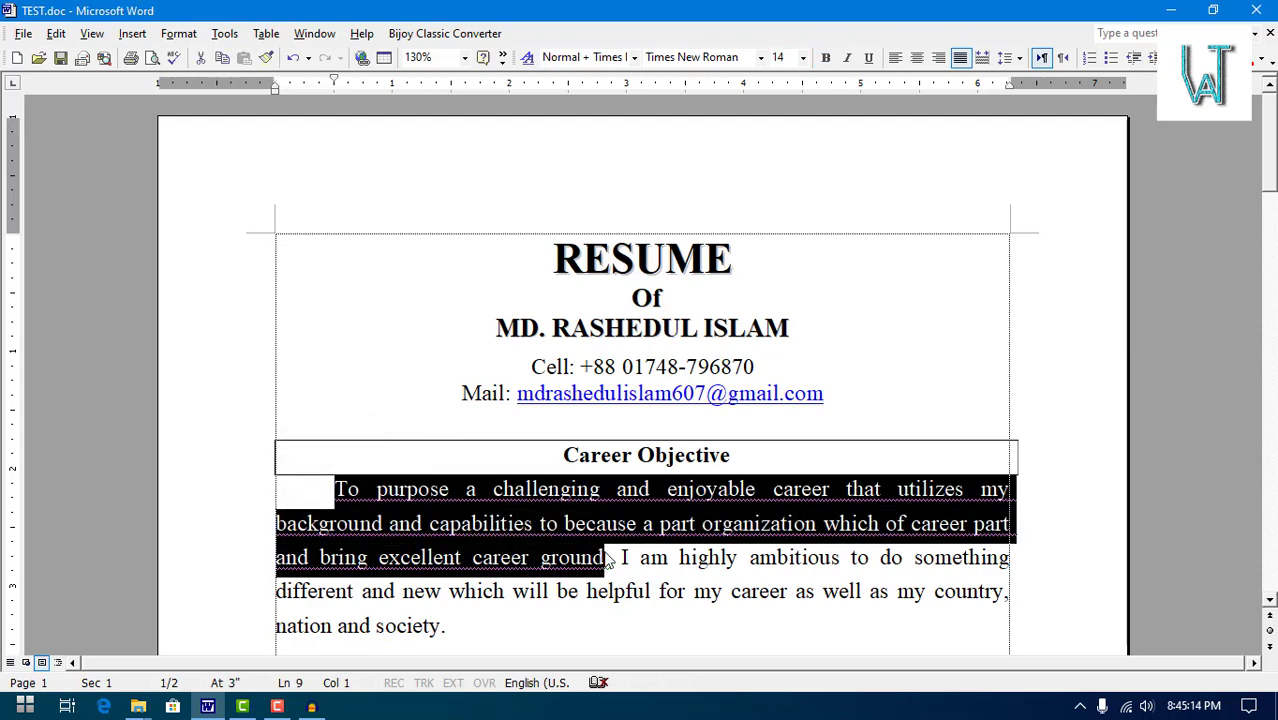
left_click(646, 527)
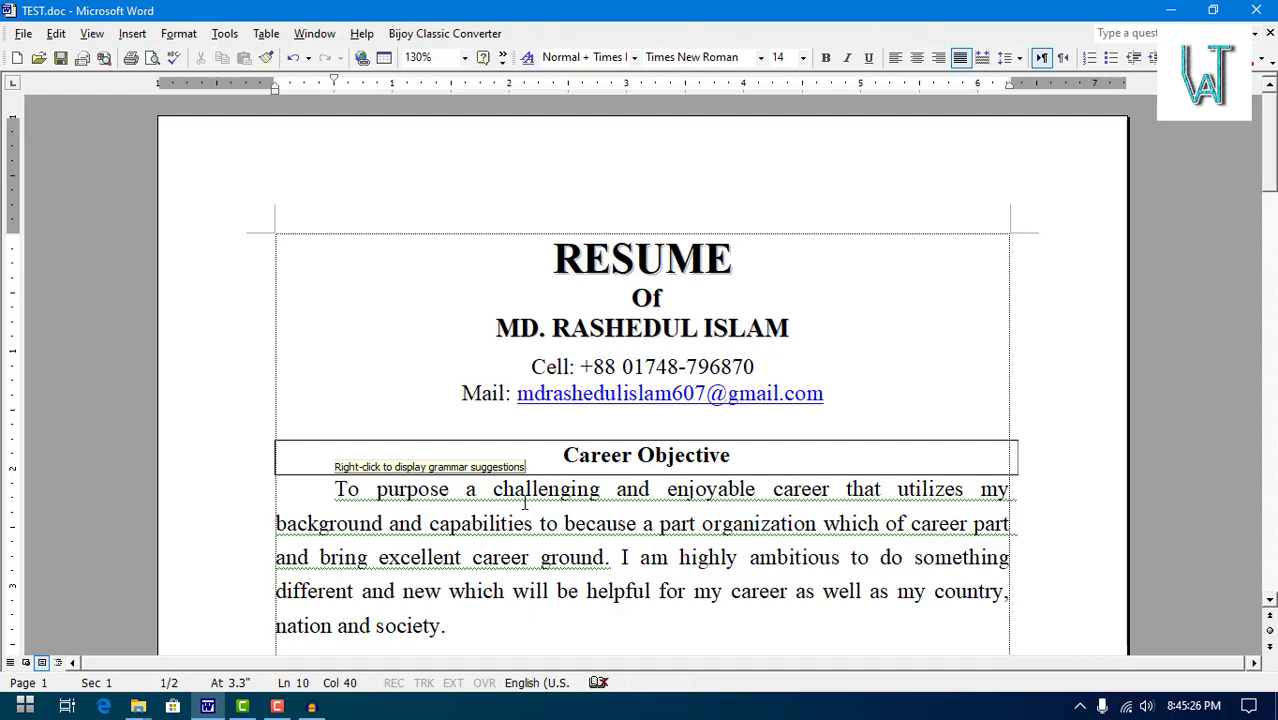
key("ctrl+F2")
left_click(621, 446)
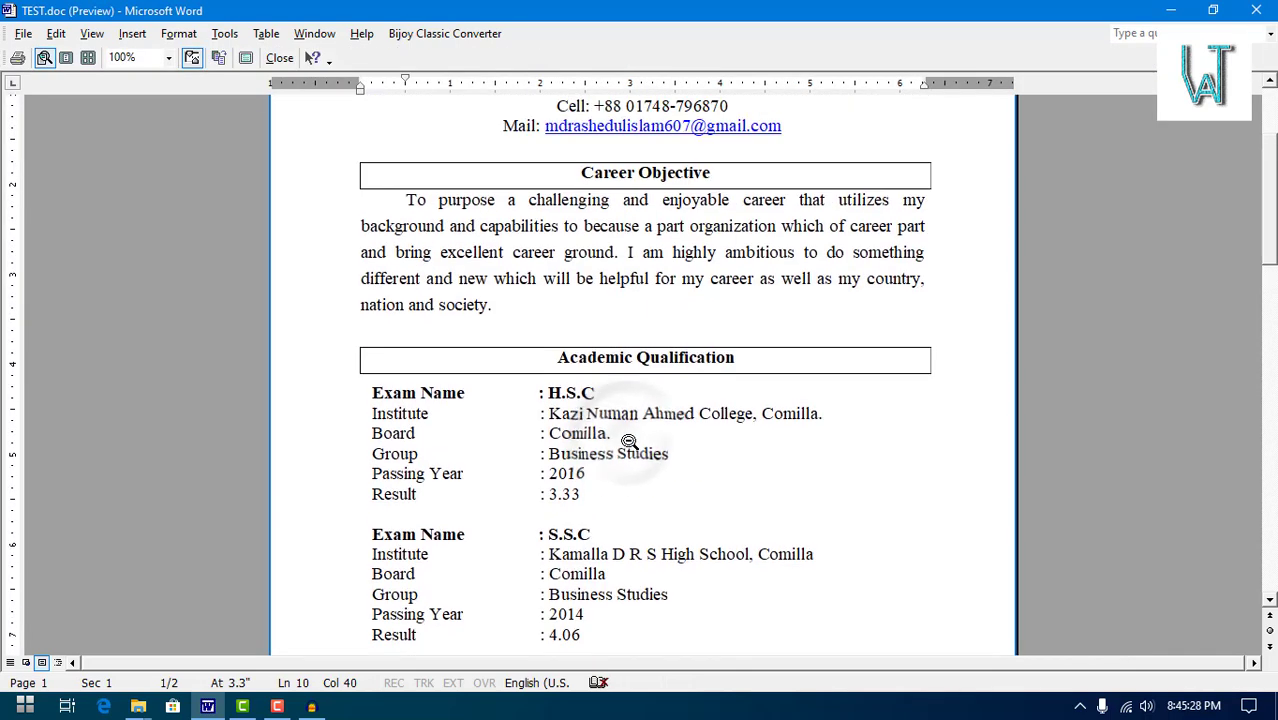
scroll(628, 441, "up", 3)
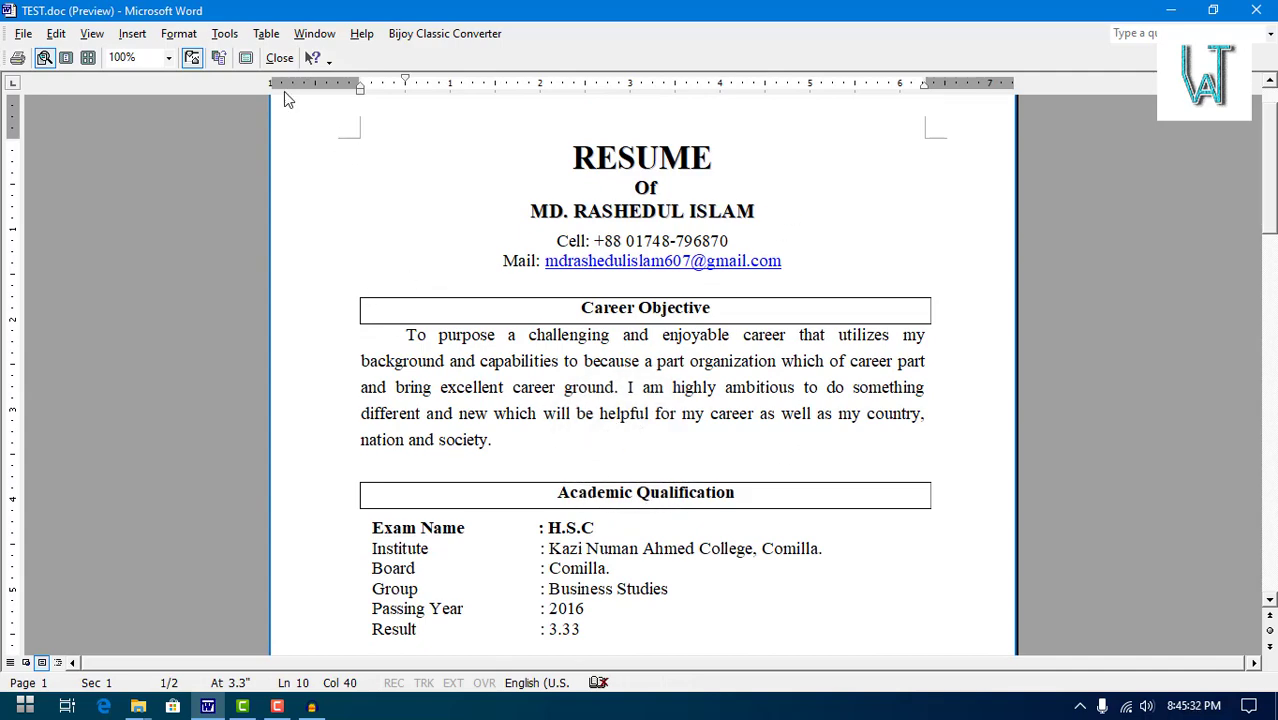
left_click(279, 57)
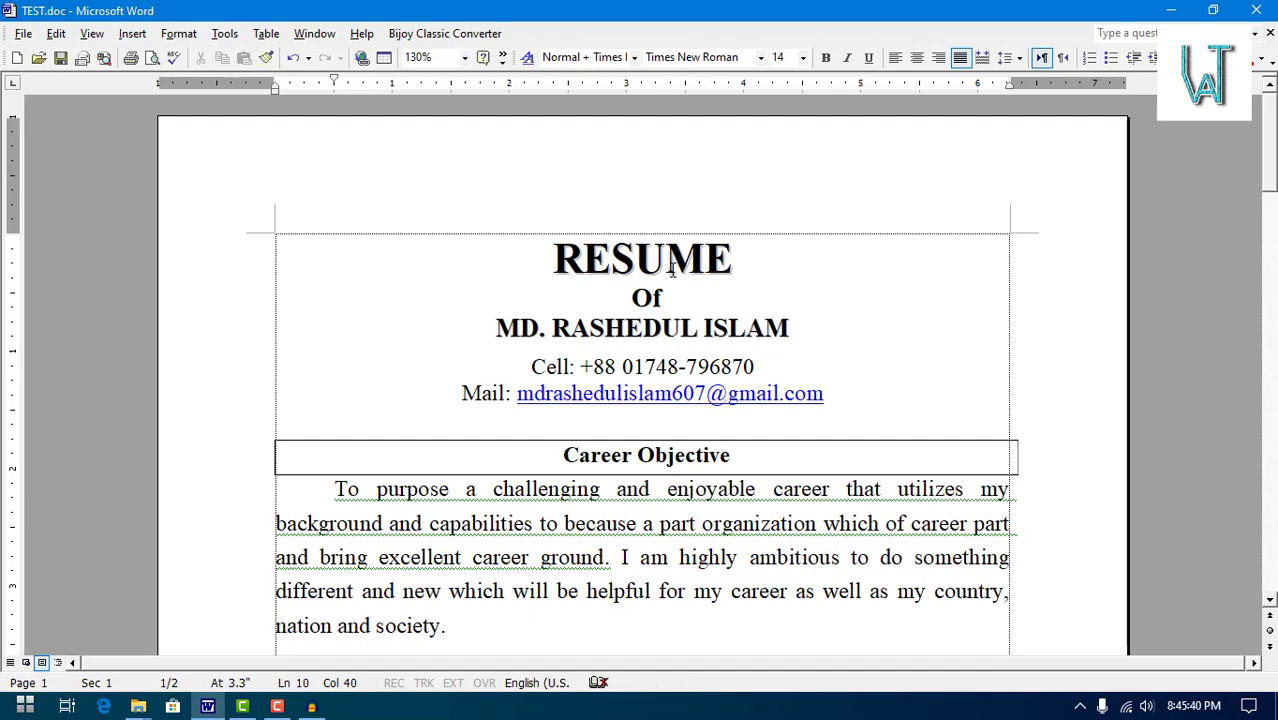
- Close TEST.doc with Ctrl+W and answer Yes to save its changes
key("ctrl+w")
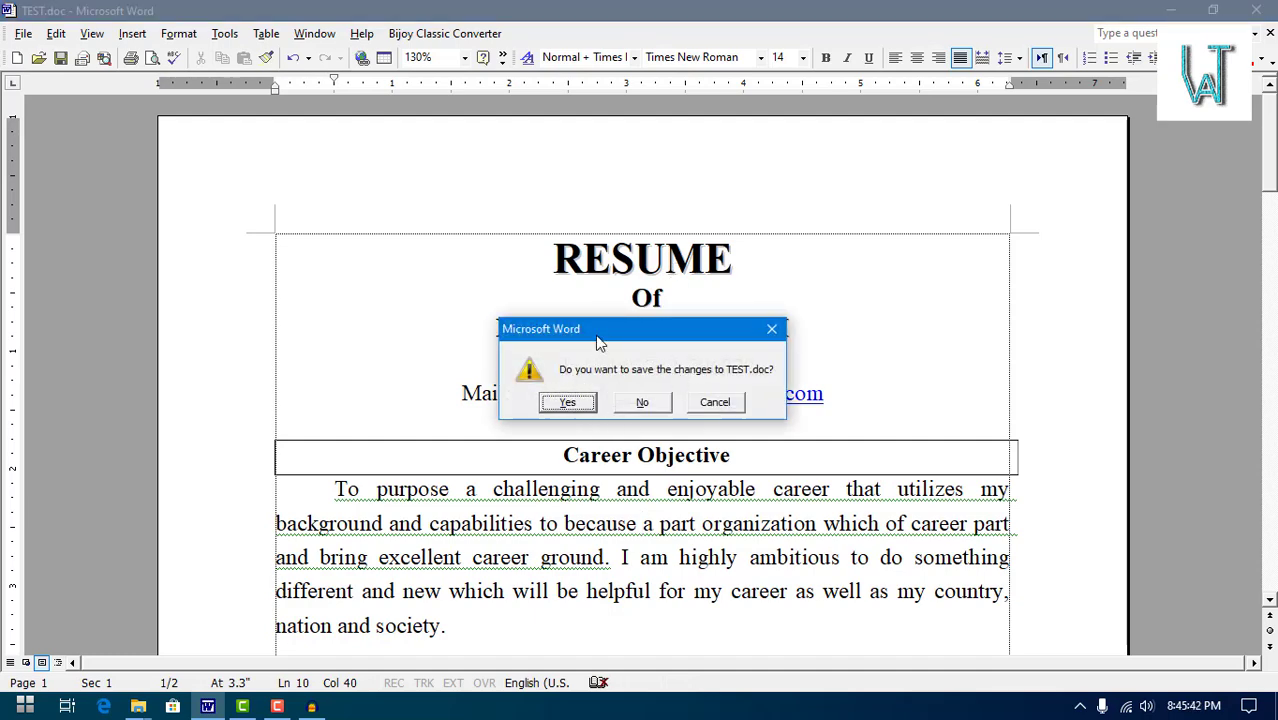
left_click_drag(597, 338, 581, 308)
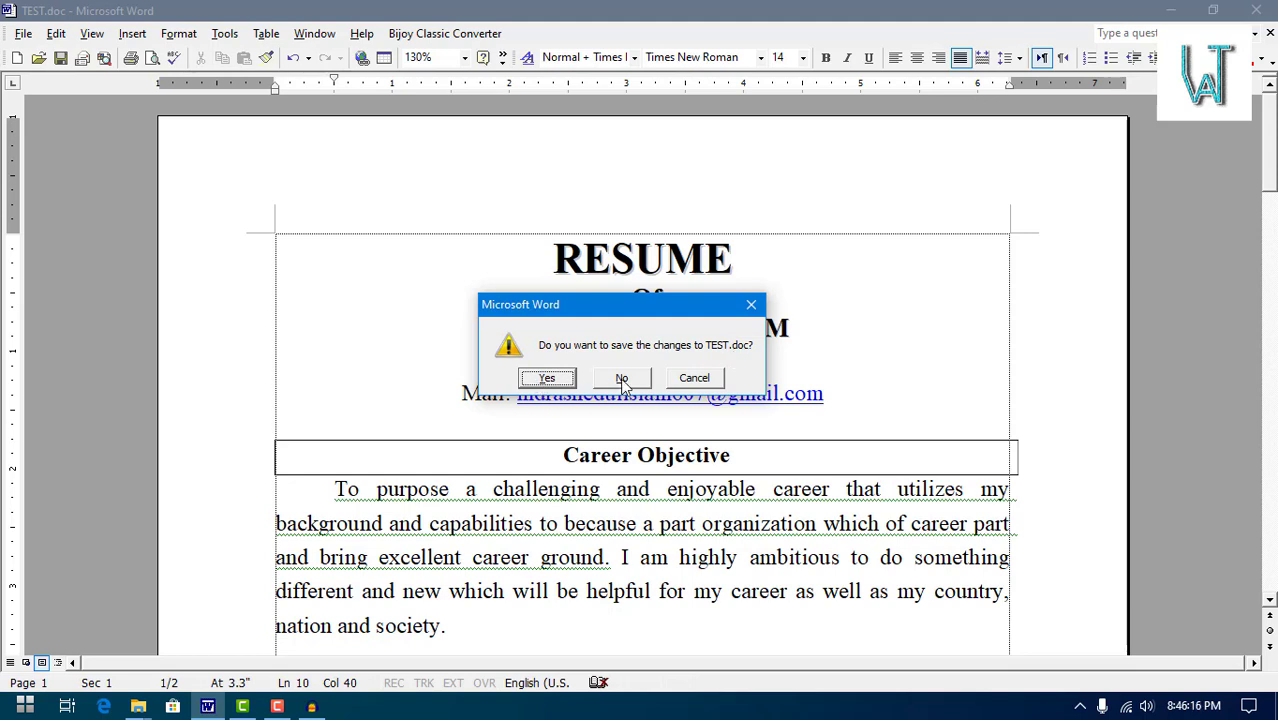
left_click(548, 380)
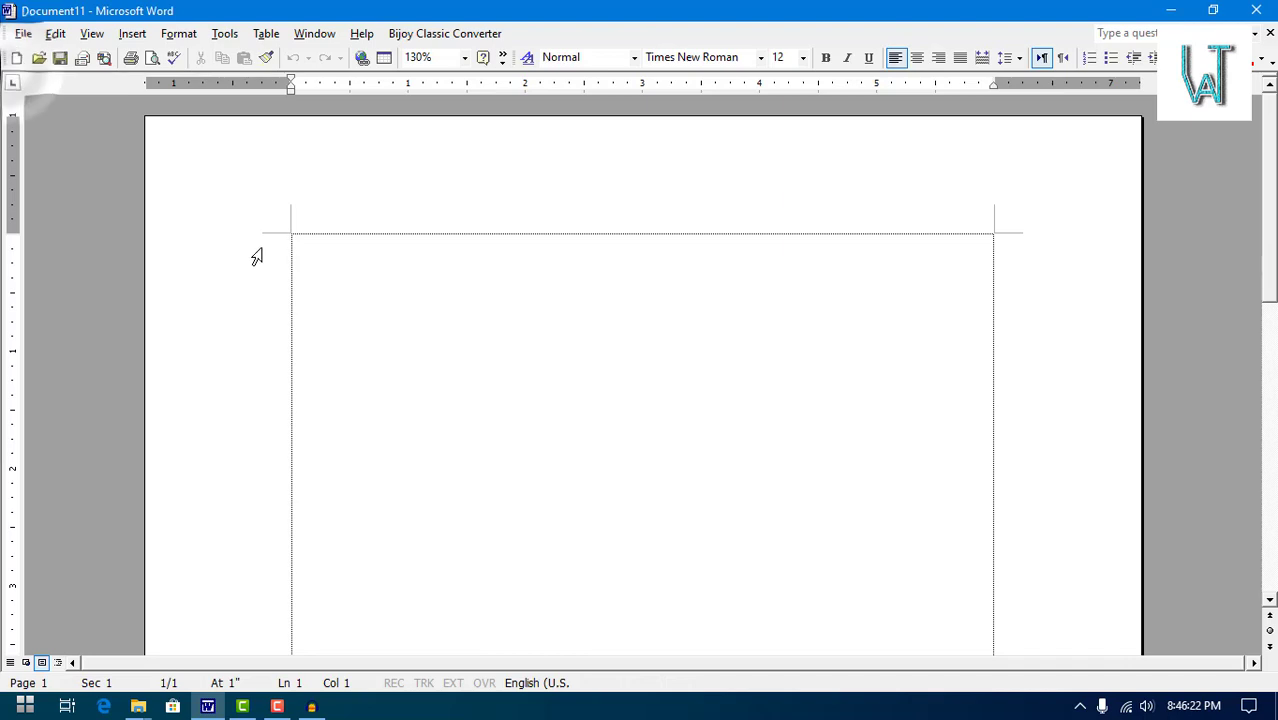
left_click(23, 33)
left_click(82, 404)
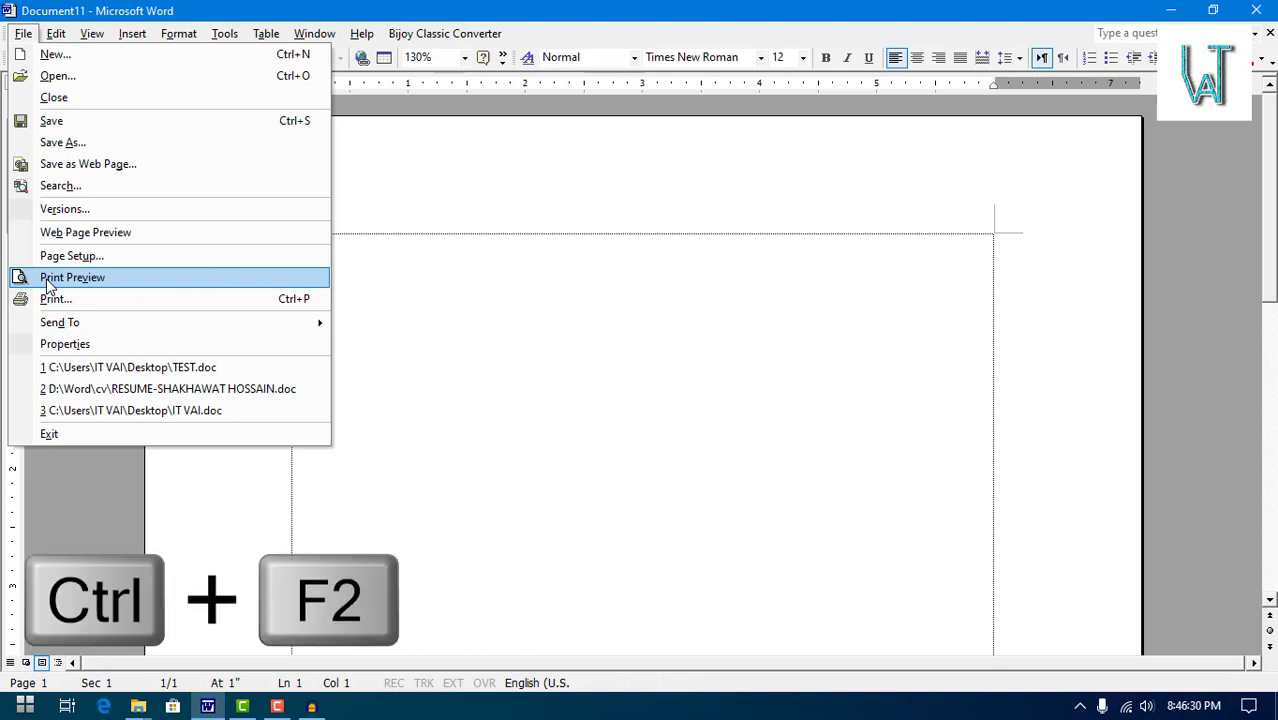
left_click(187, 279)
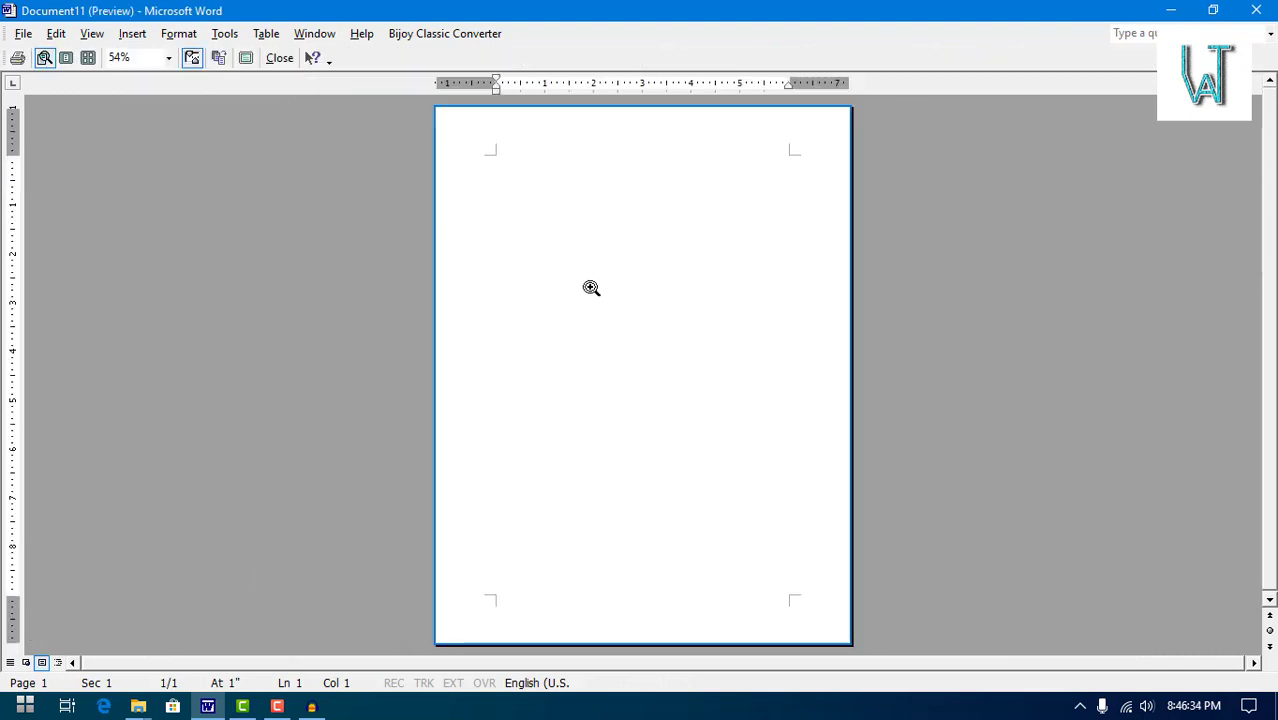
key("Escape")
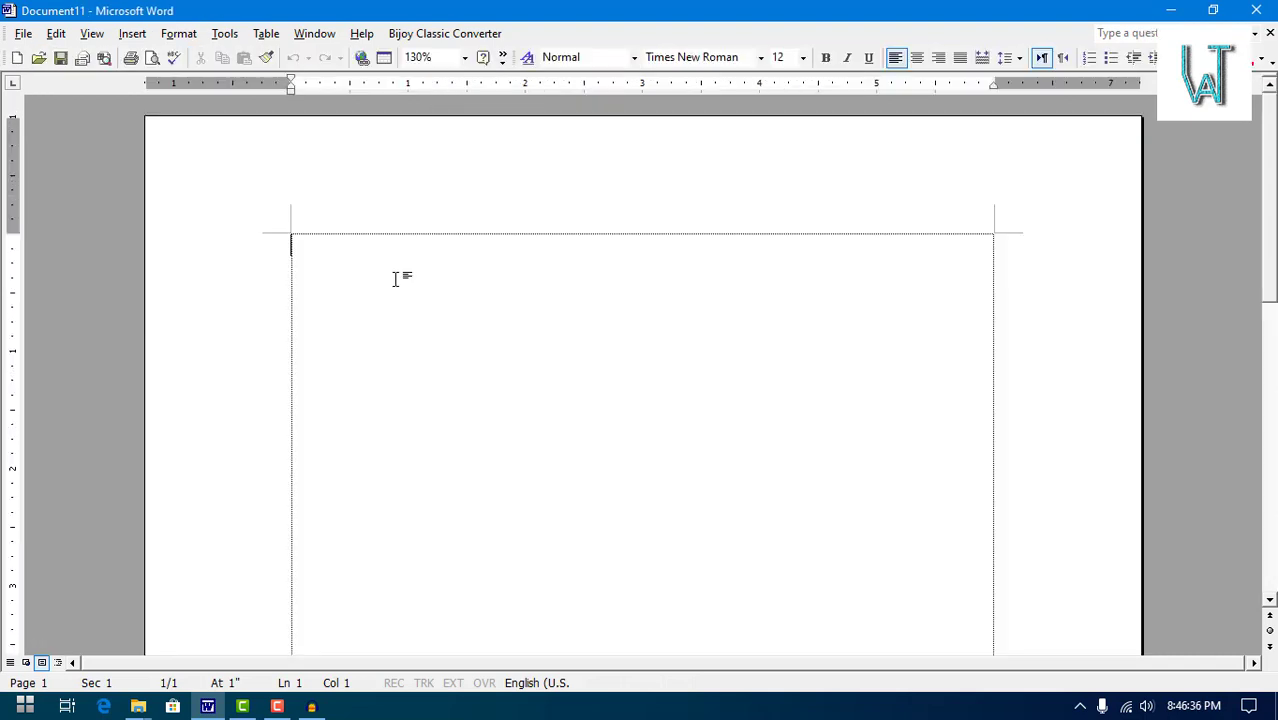
left_click(23, 33)
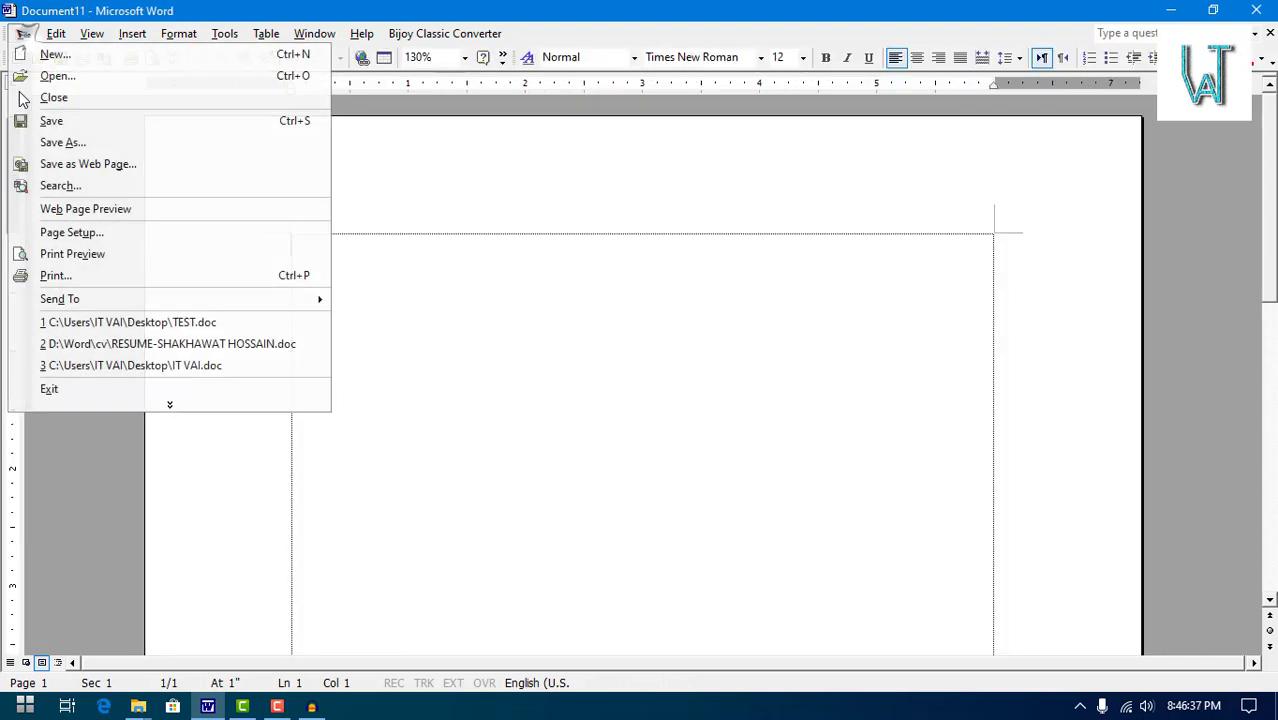
left_click(44, 402)
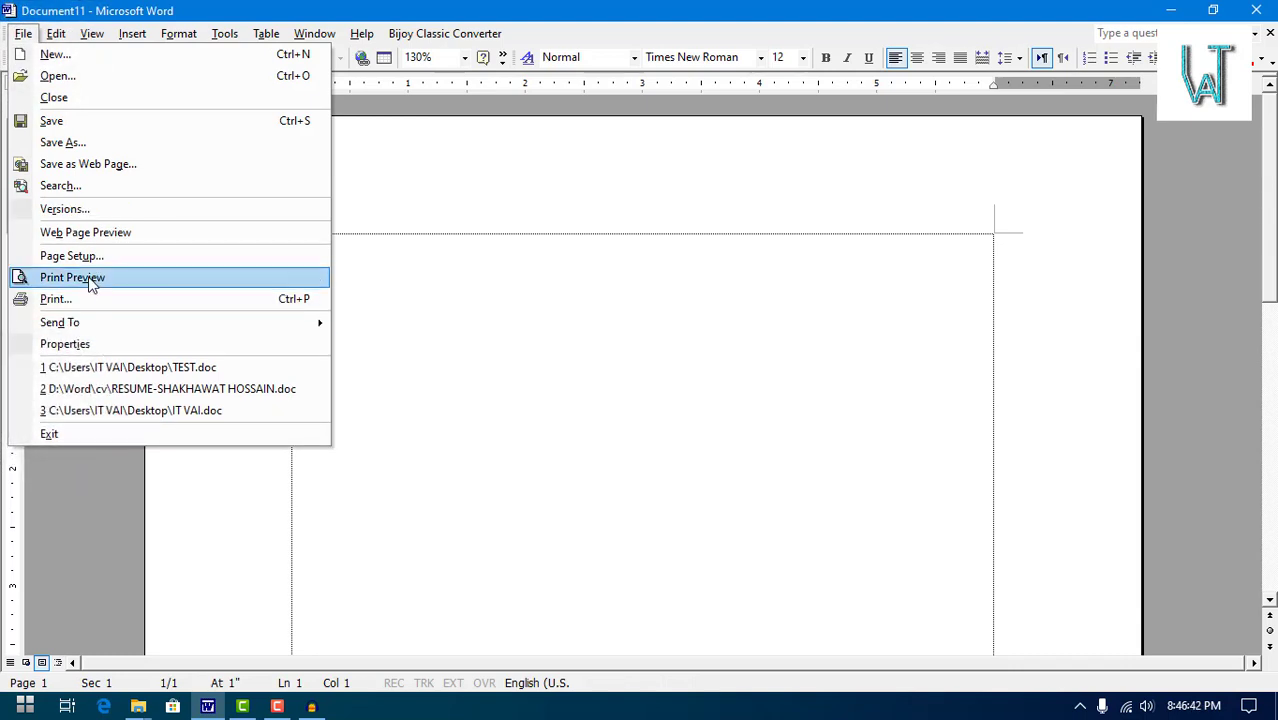
left_click(90, 284)
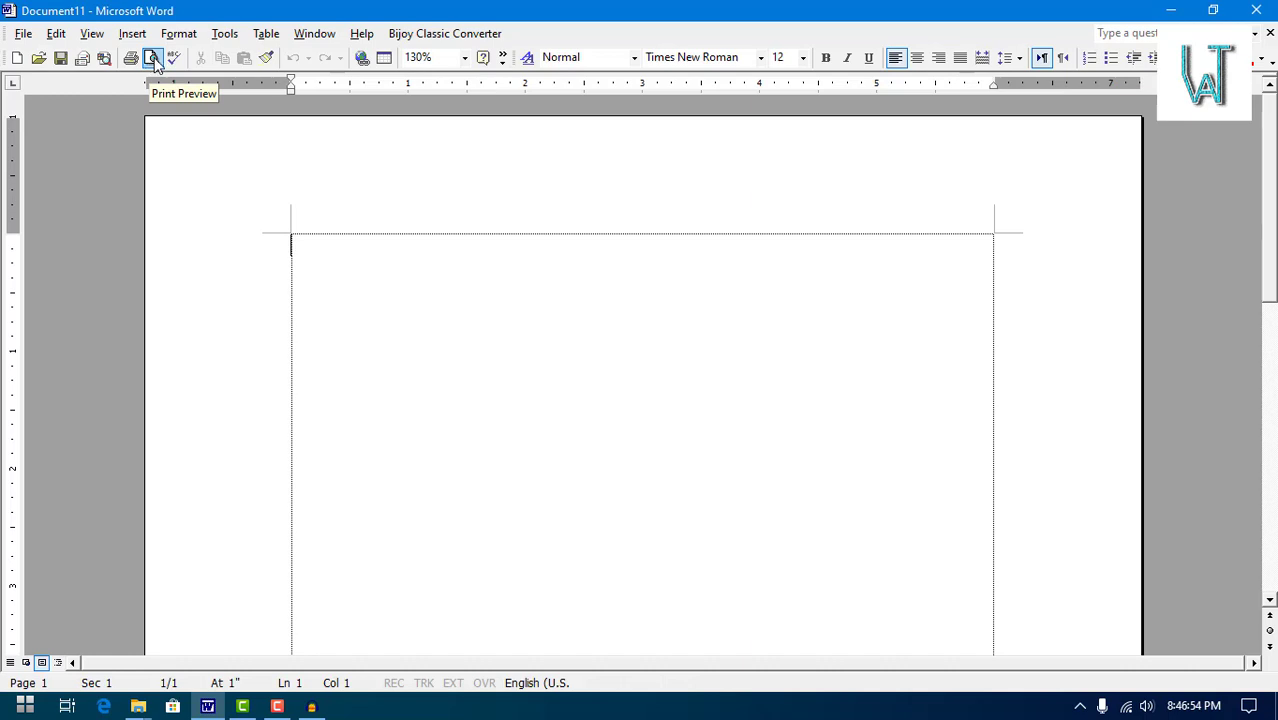
right_click(629, 35)
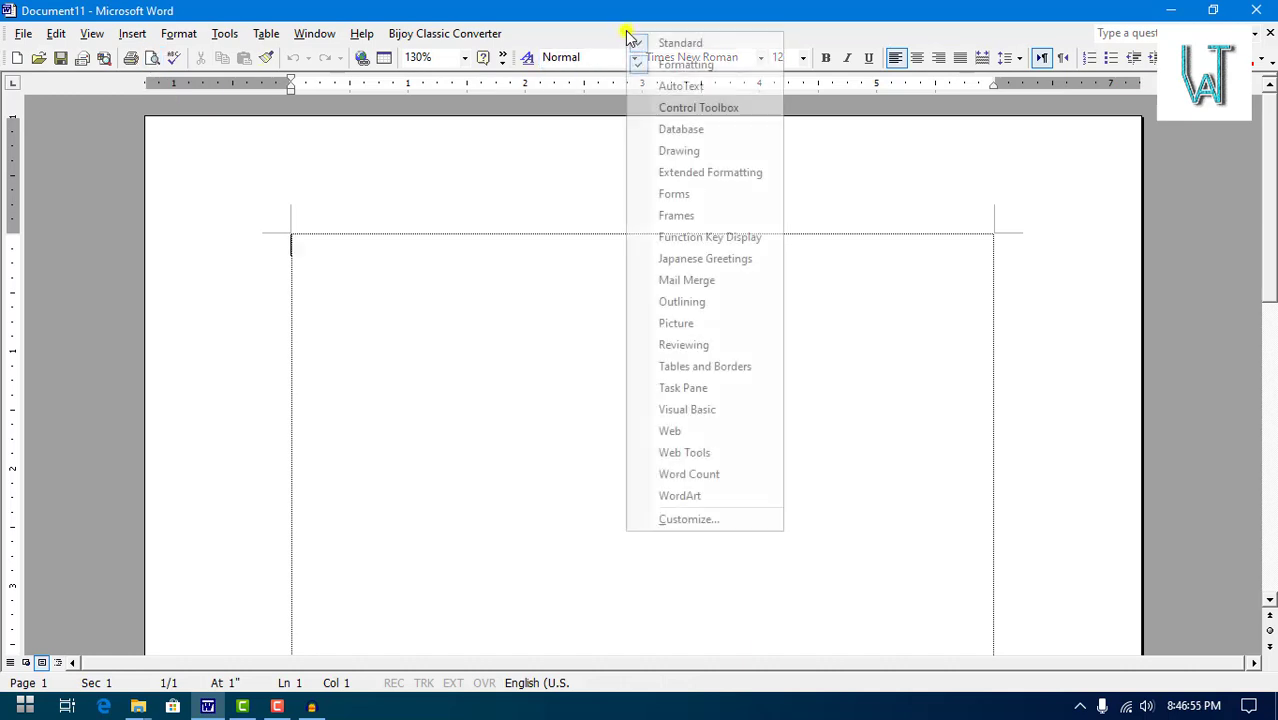
left_click(655, 520)
left_click(645, 400)
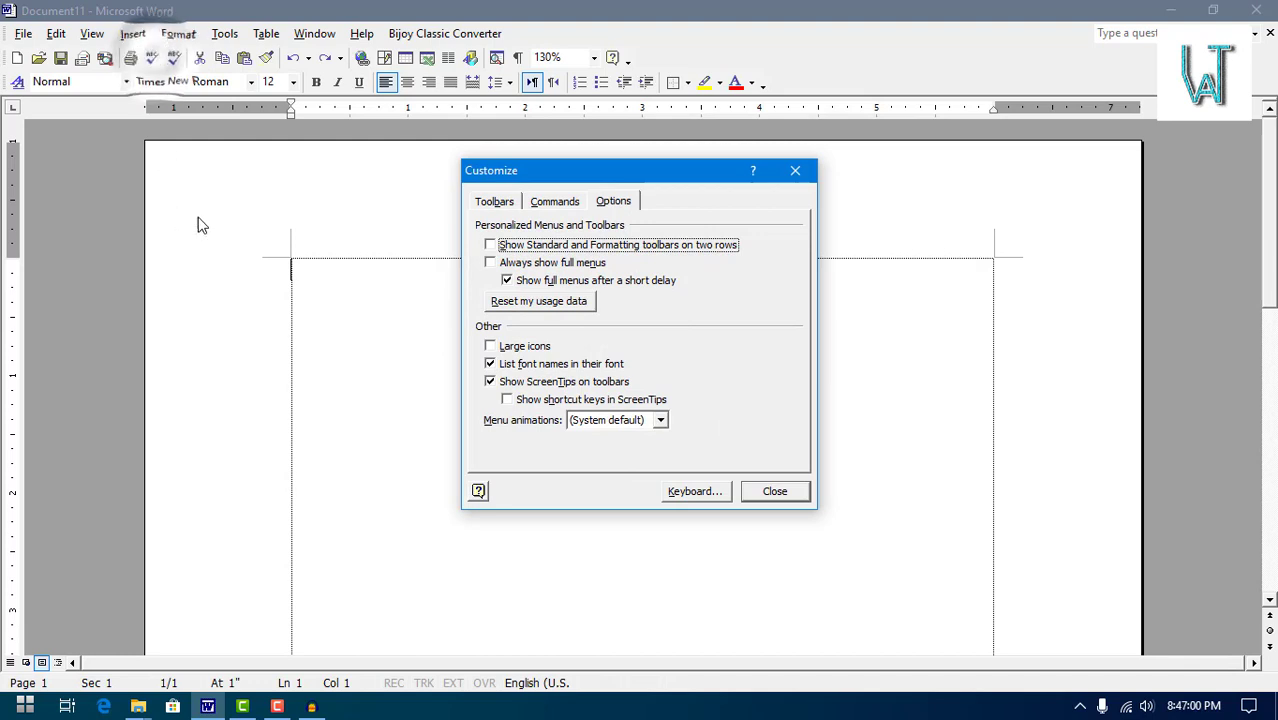
left_click(775, 491)
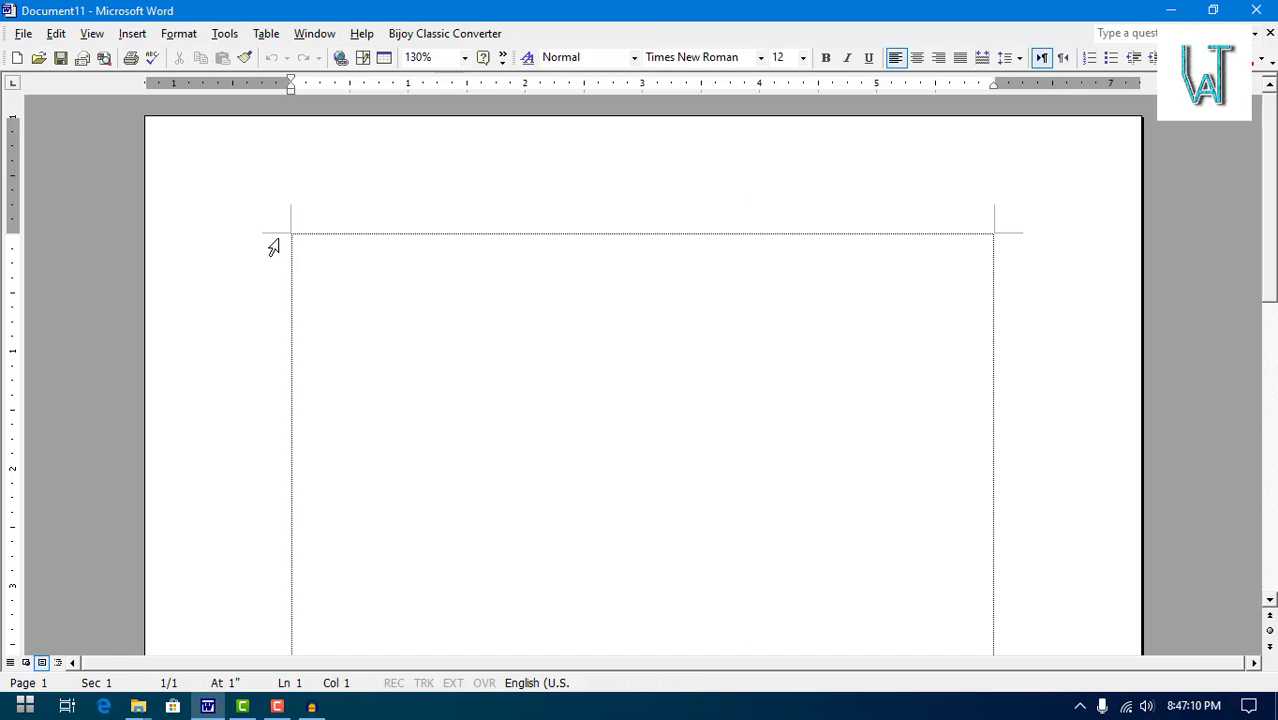
- Show the document in Print Preview from the expanded File menu
left_click(23, 33)
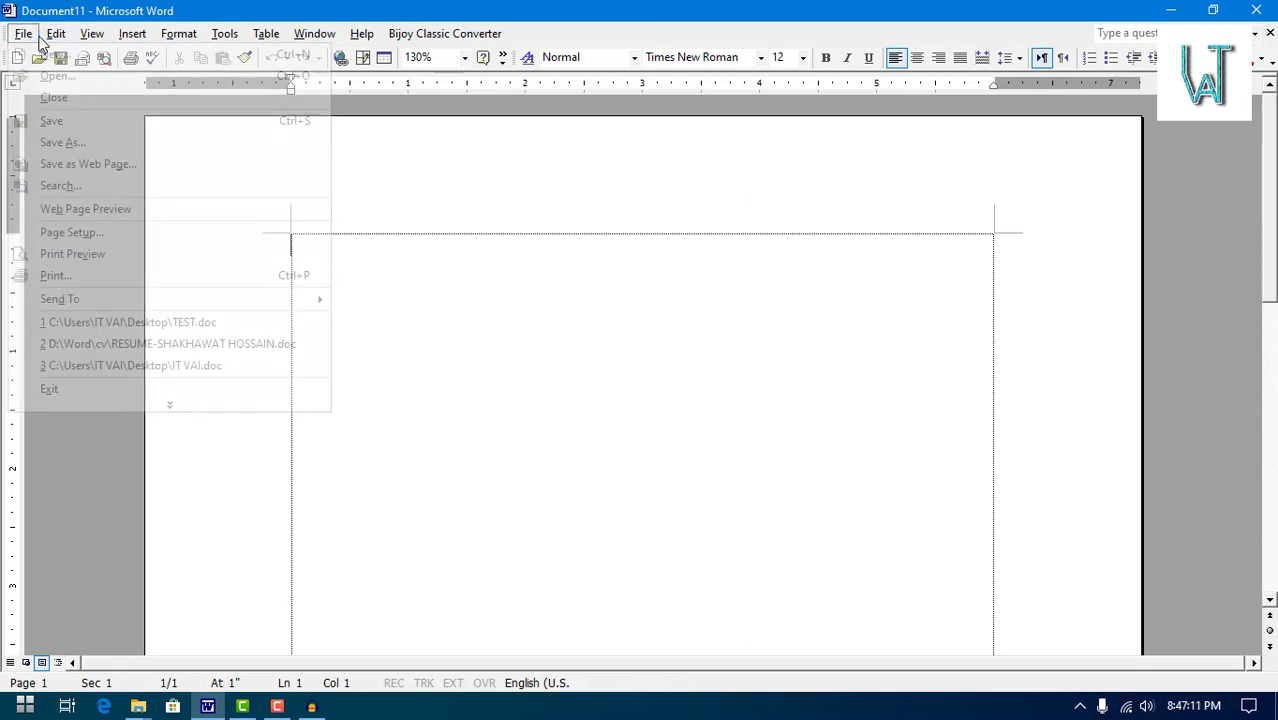
left_click(85, 408)
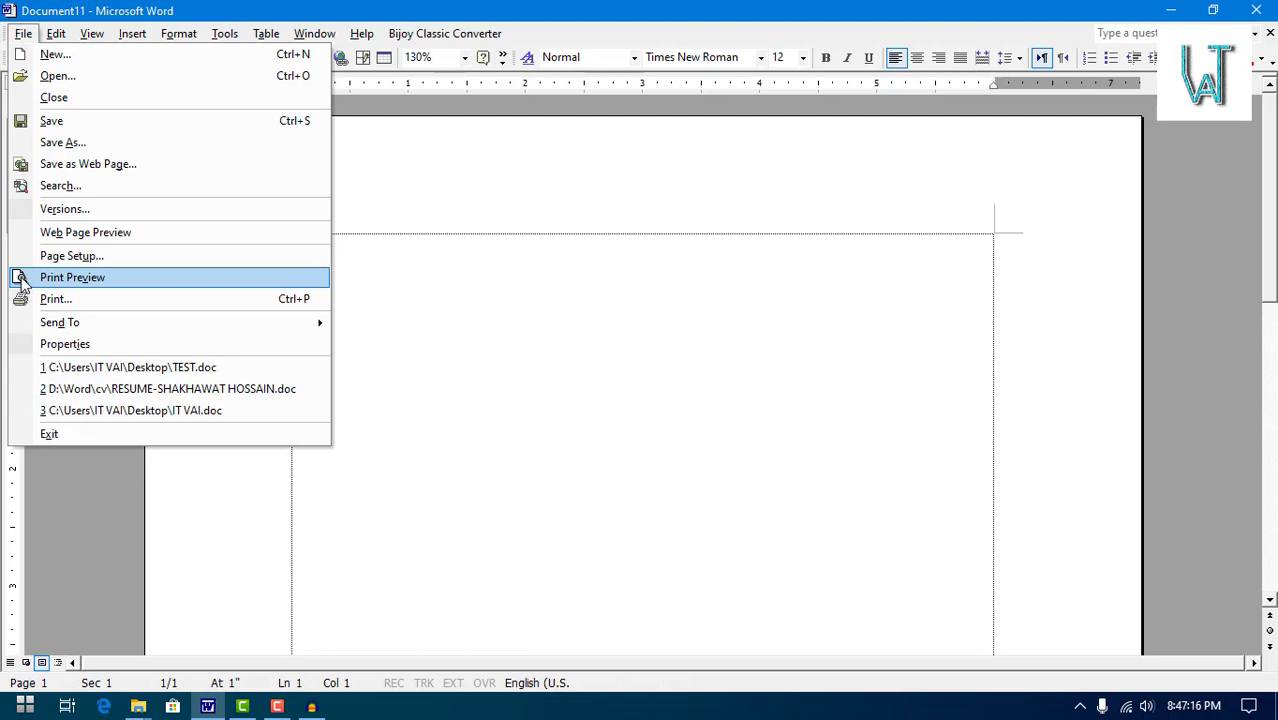
left_click(328, 277)
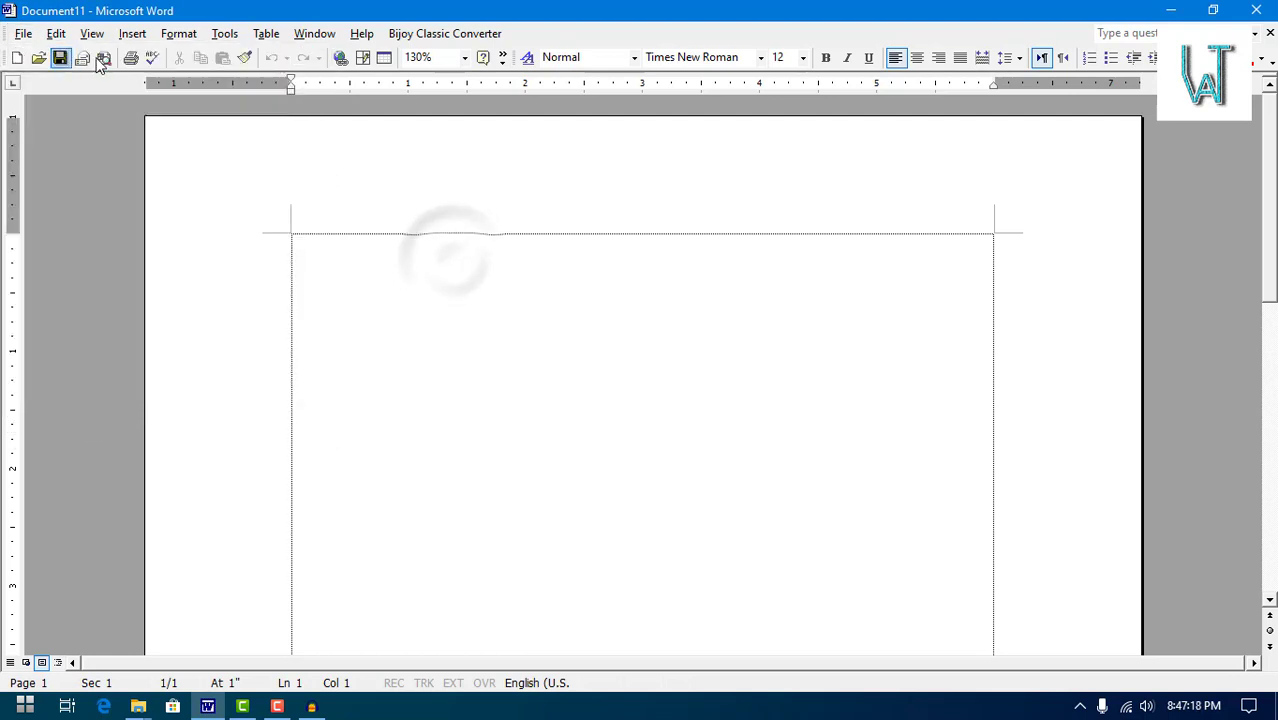
- Open File > Print and choose EPSON L380 Series as the printer
left_click(22, 33)
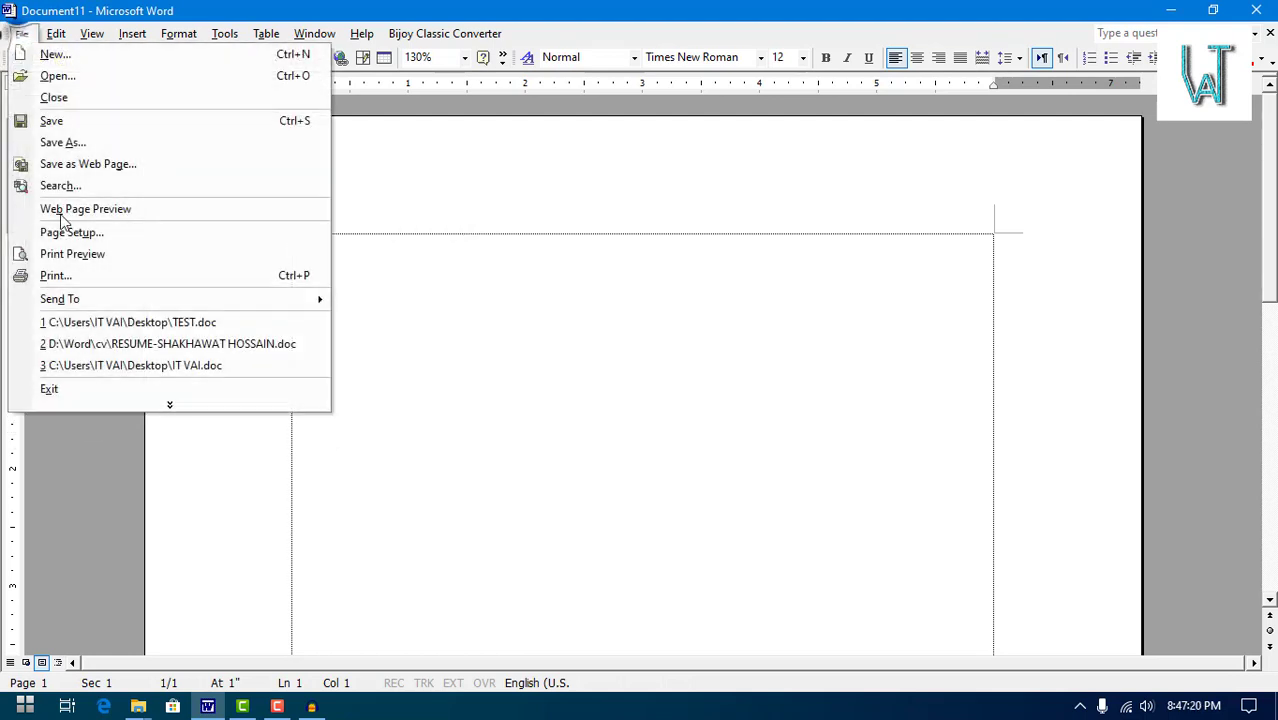
left_click(109, 402)
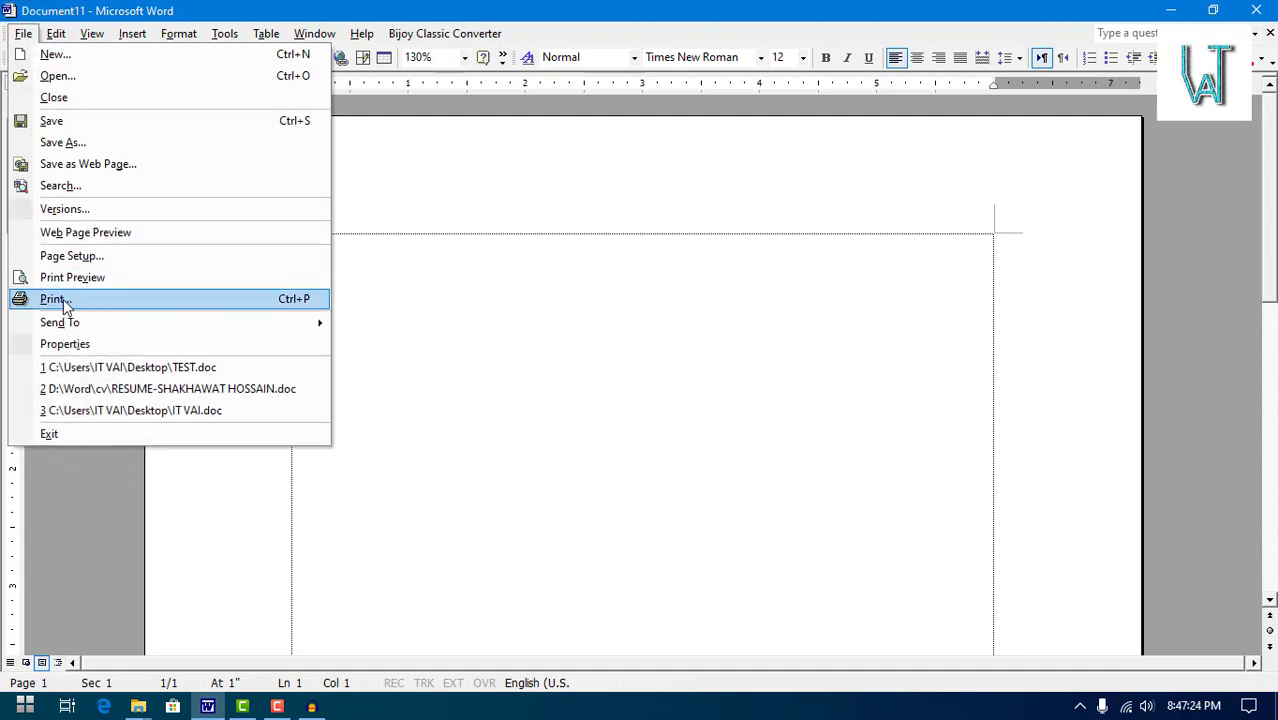
left_click(62, 306)
left_click_drag(680, 176, 617, 174)
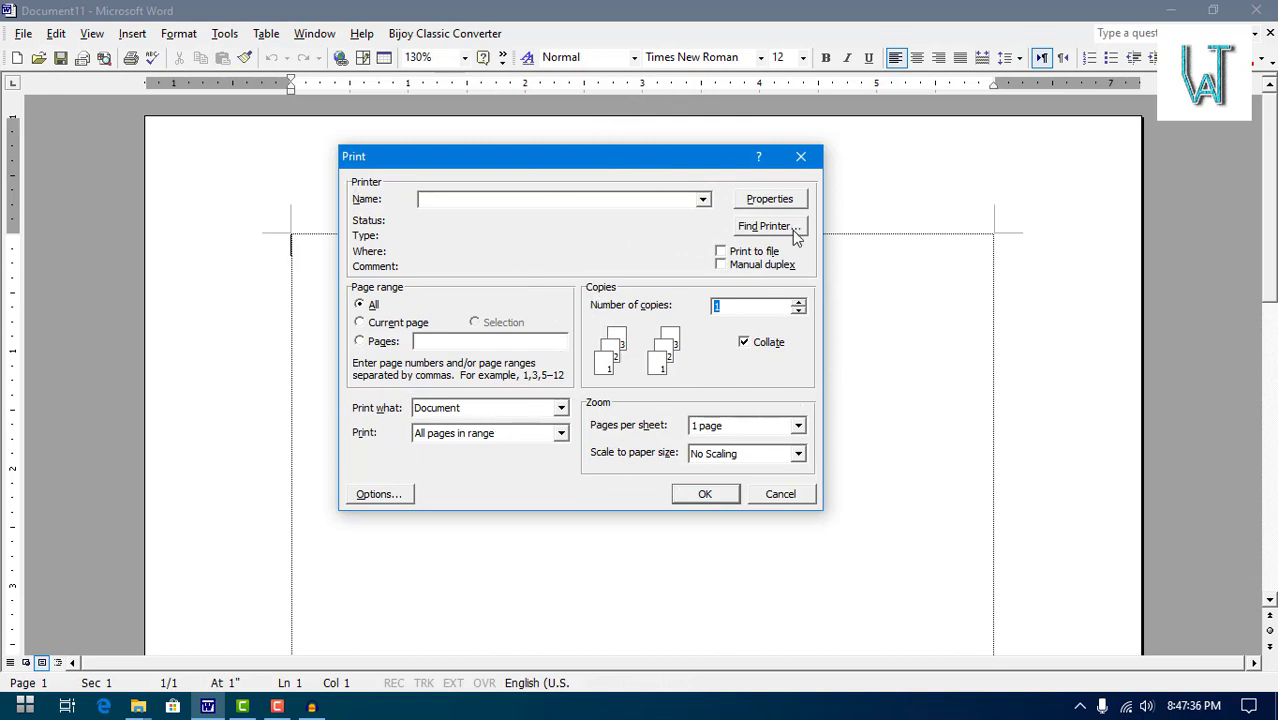
left_click(704, 204)
left_click(445, 200)
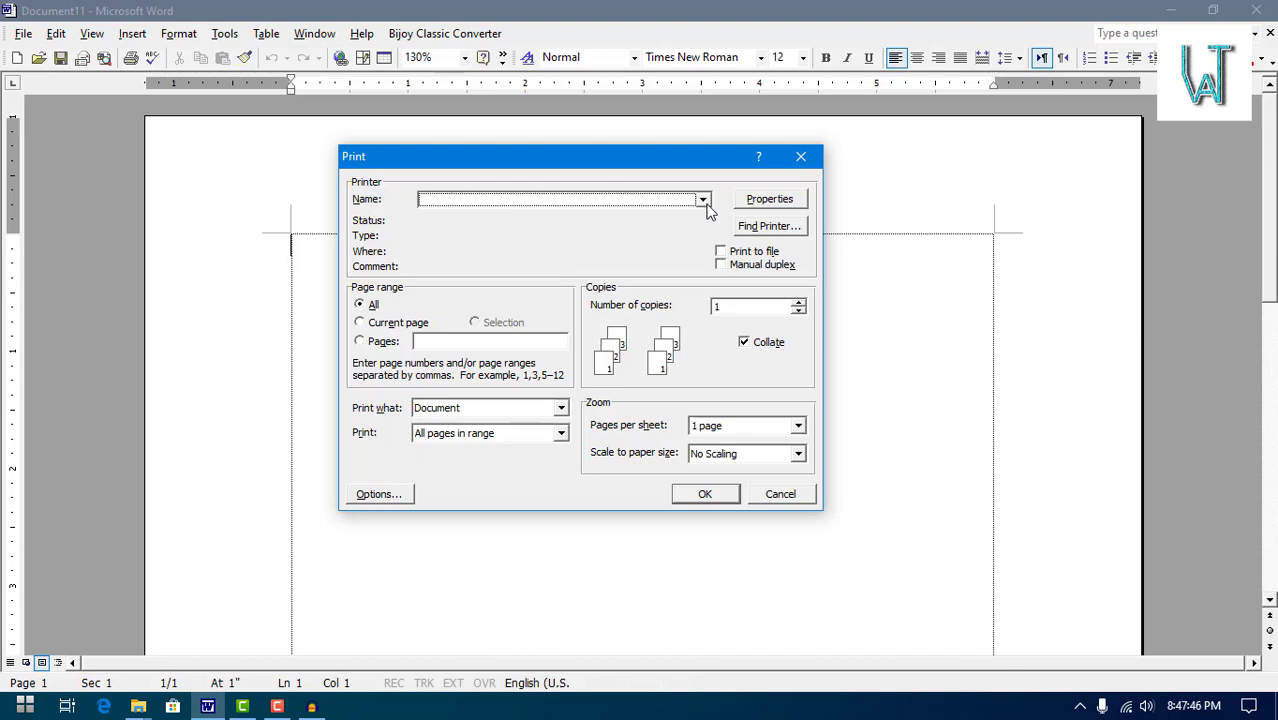
left_click(703, 200)
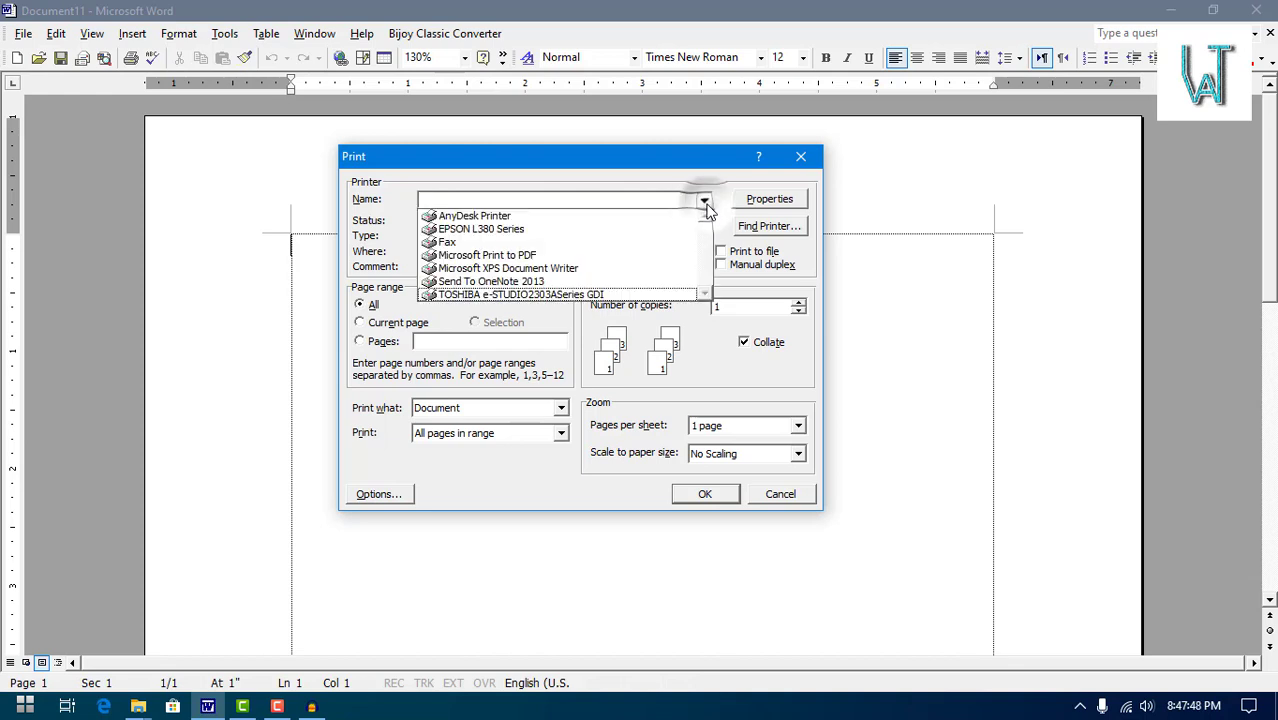
left_click(480, 230)
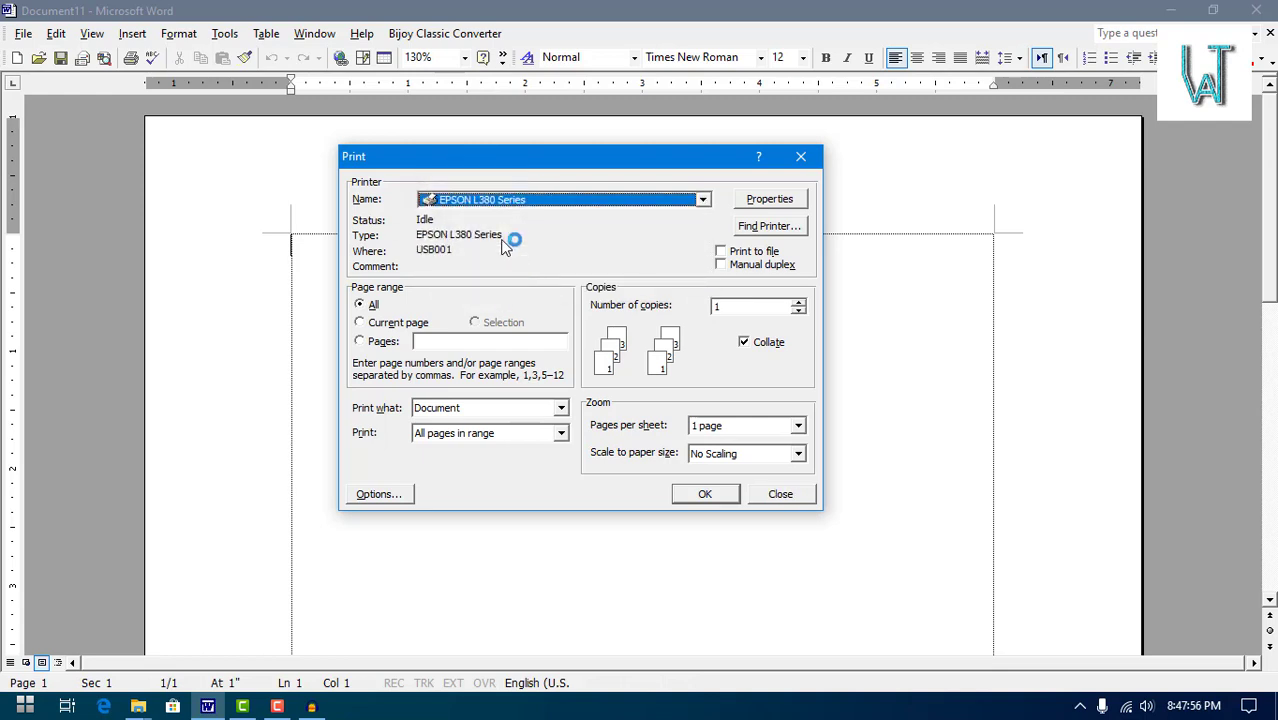
- In the EPSON L380 properties, set Document Size to A4 210 x 297 mm and confirm
left_click(770, 200)
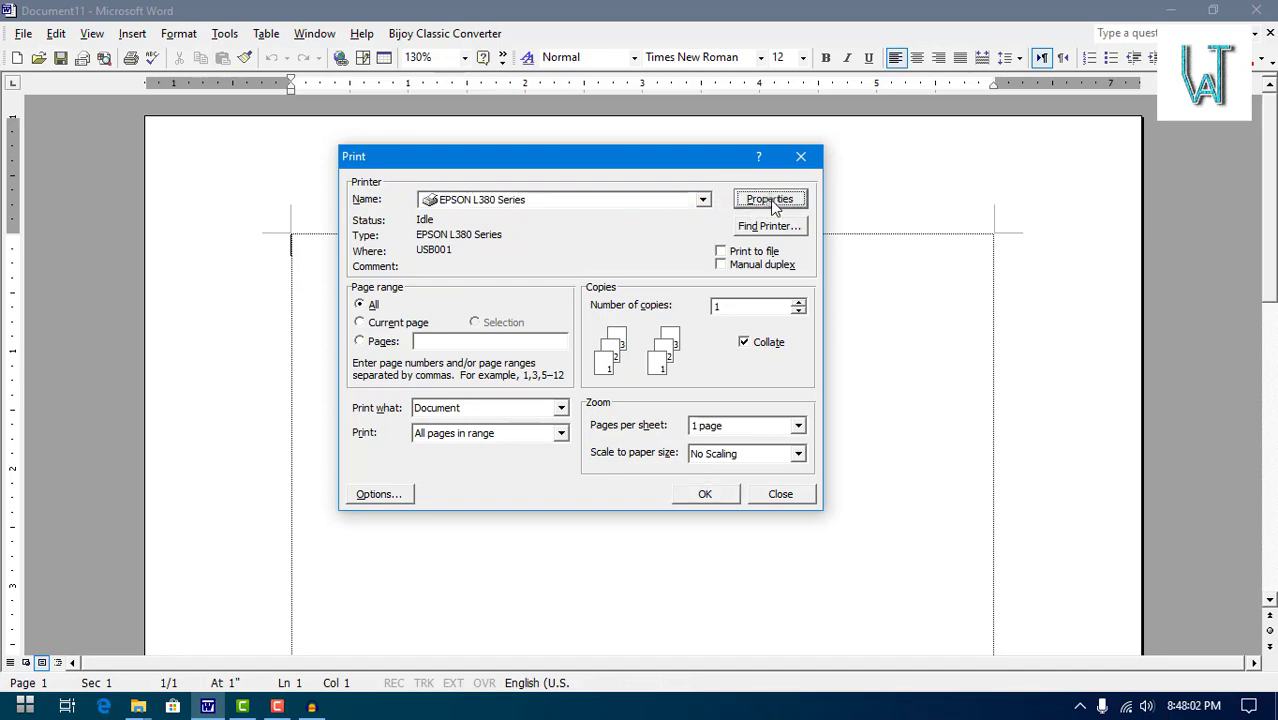
left_click_drag(616, 174, 583, 83)
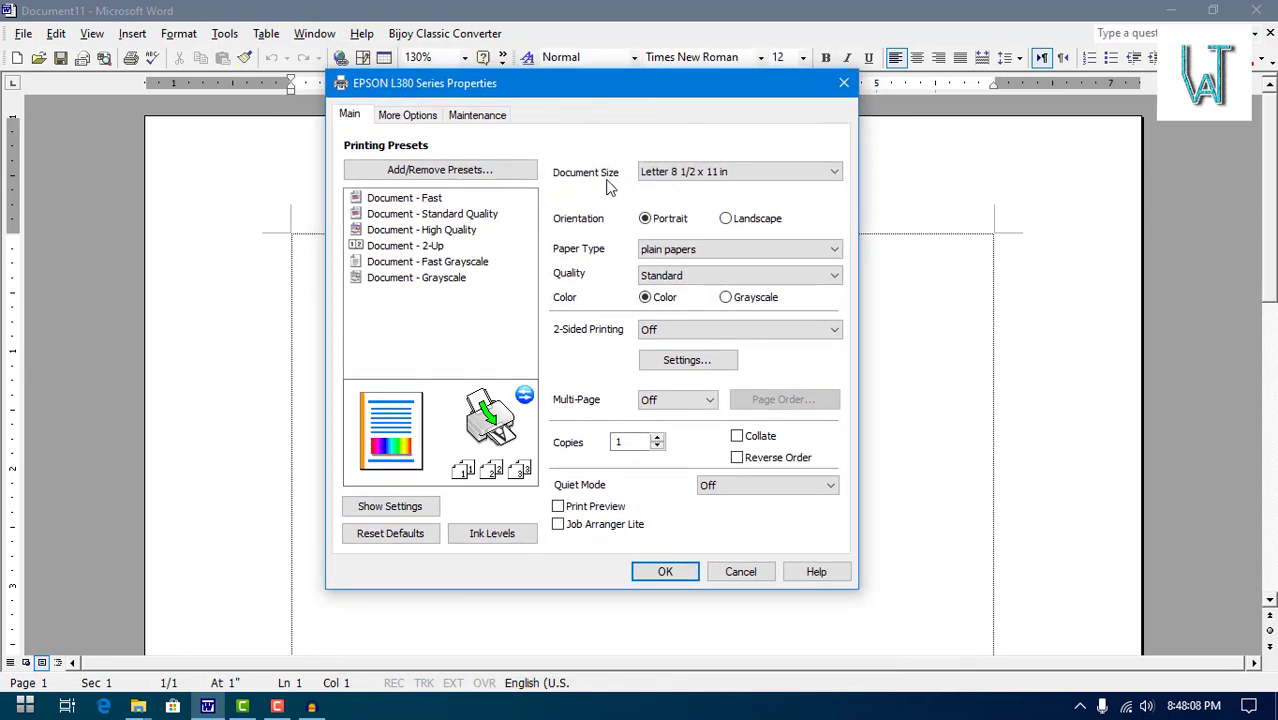
left_click(667, 179)
left_click(666, 189)
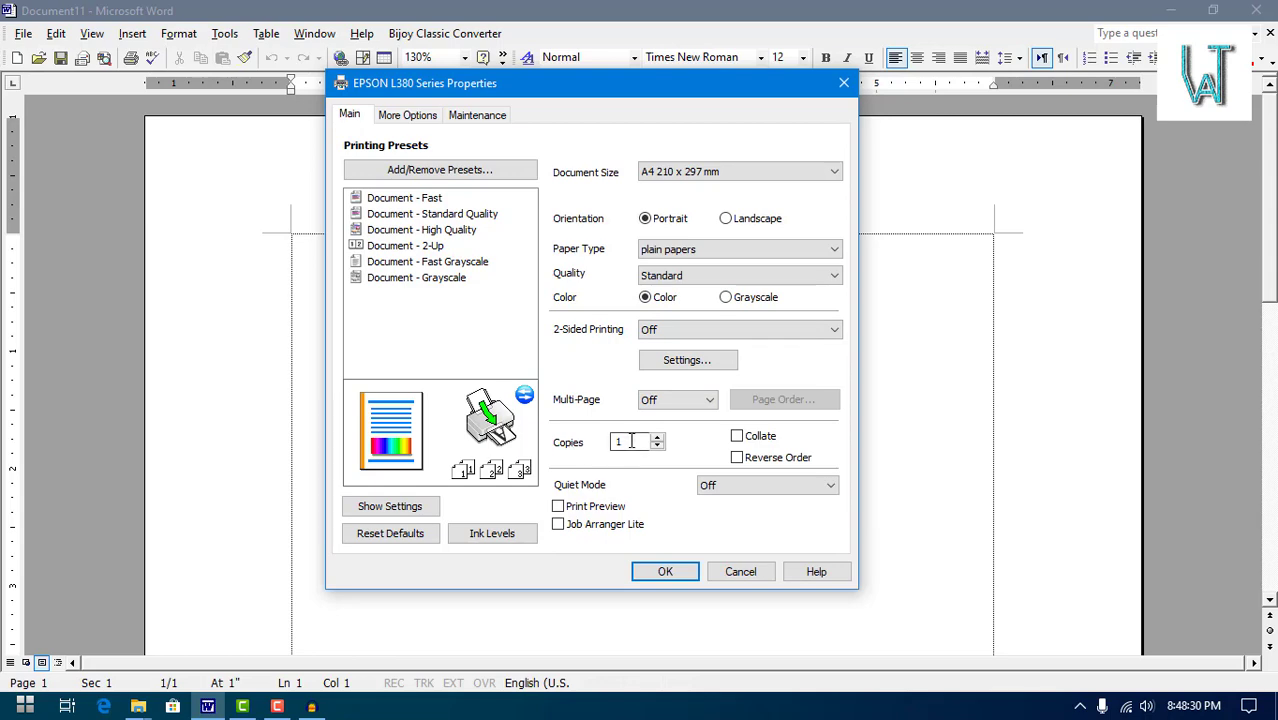
left_click_drag(640, 442, 594, 446)
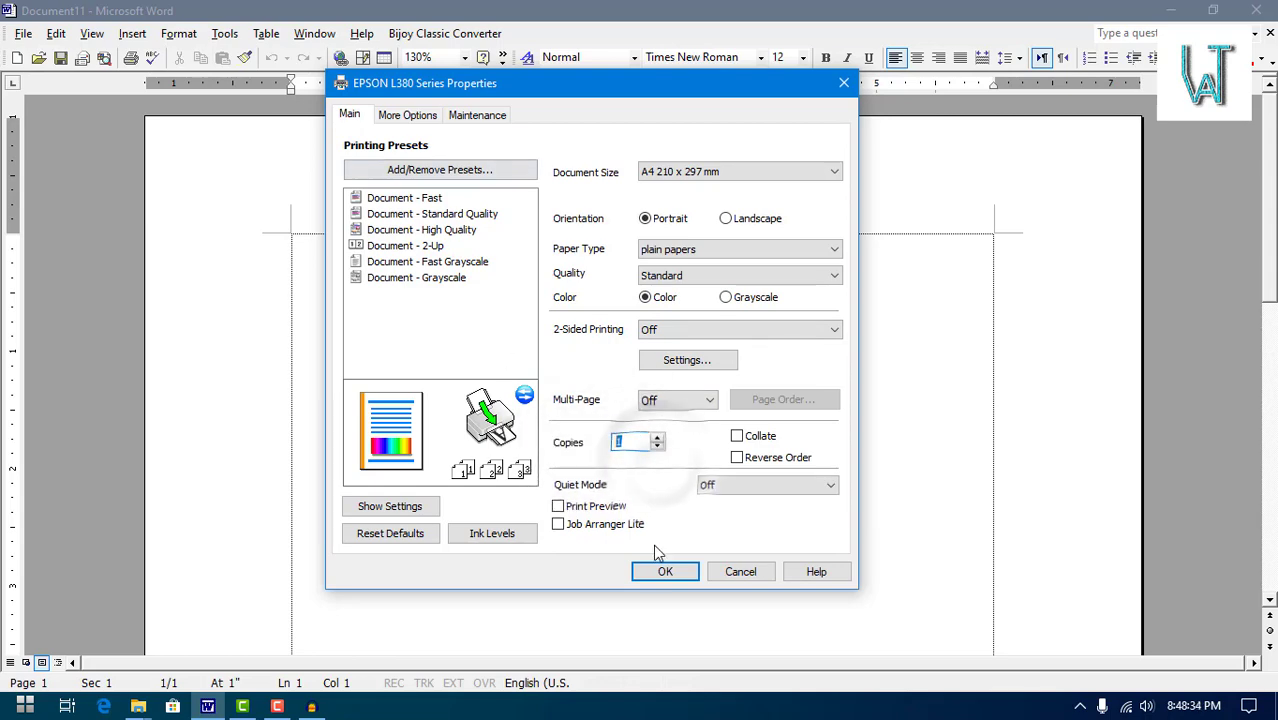
left_click(660, 576)
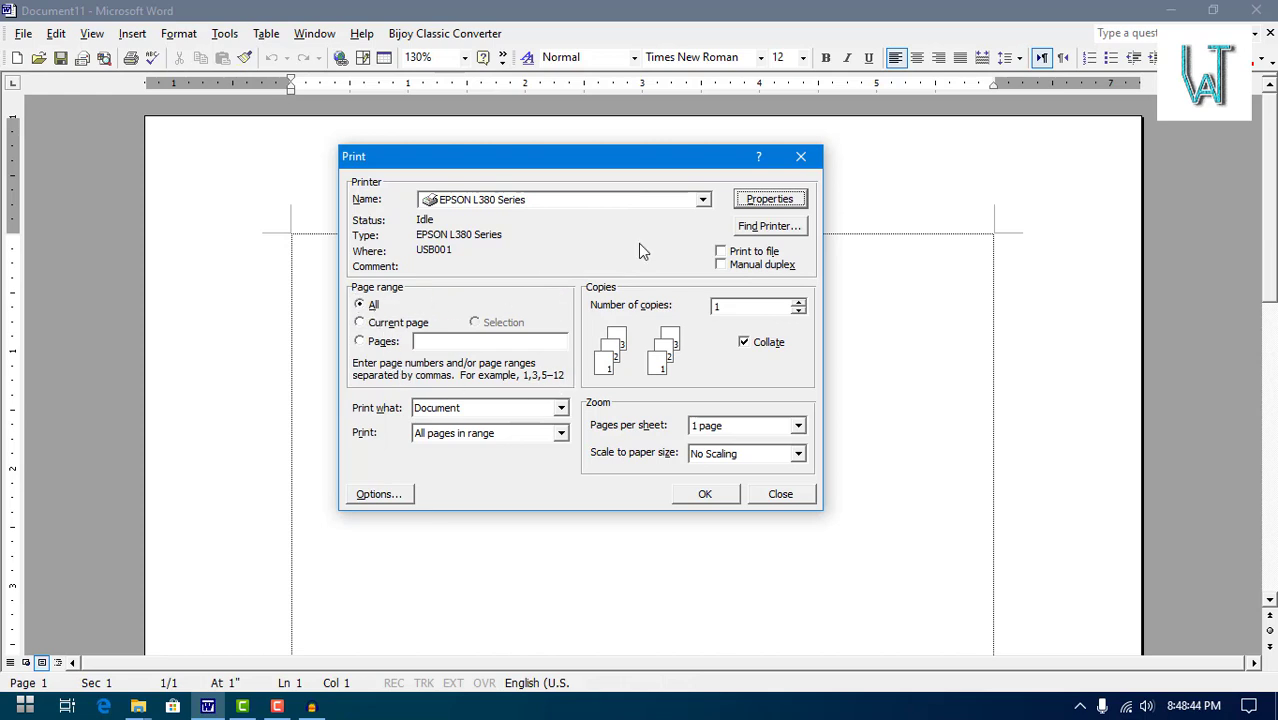
- Cancel Print, add page breaks with Ctrl+Enter to reach 70 pages, return to page 1, reopen Print
left_click(800, 156)
scroll(421, 336, "down", 7, "ctrl")
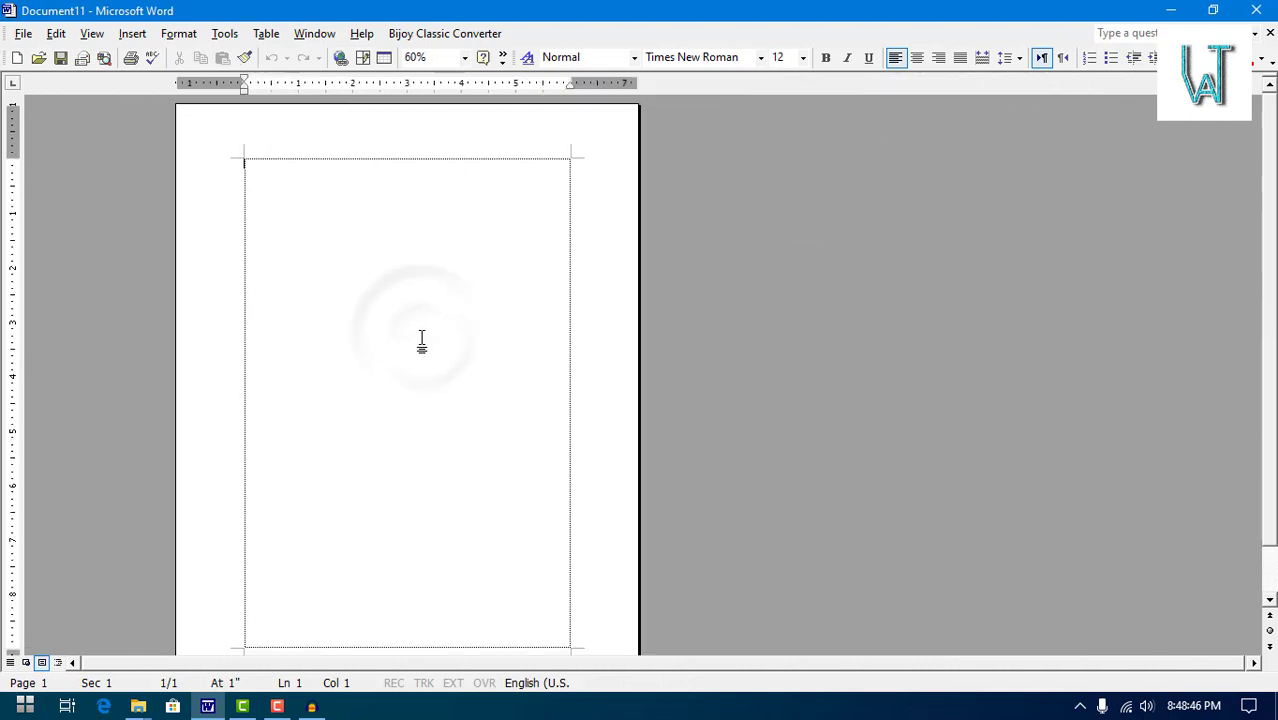
scroll(422, 338, "down", 4, "ctrl")
scroll(208, 326, "down", 1, "ctrl")
key("ctrl+Return")
key("ctrl+Return")
key("ctrl+Return")
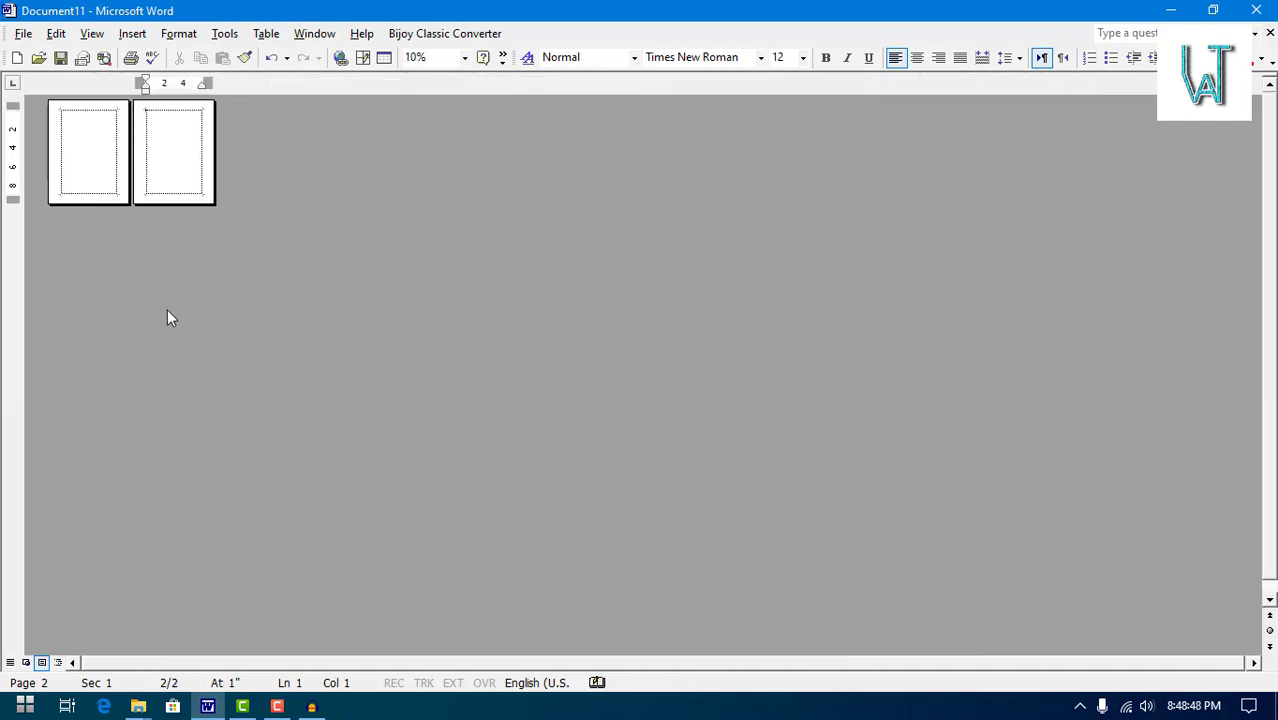
key("ctrl+Return")
key("ctrl+Return")
key("ctrl+Return")
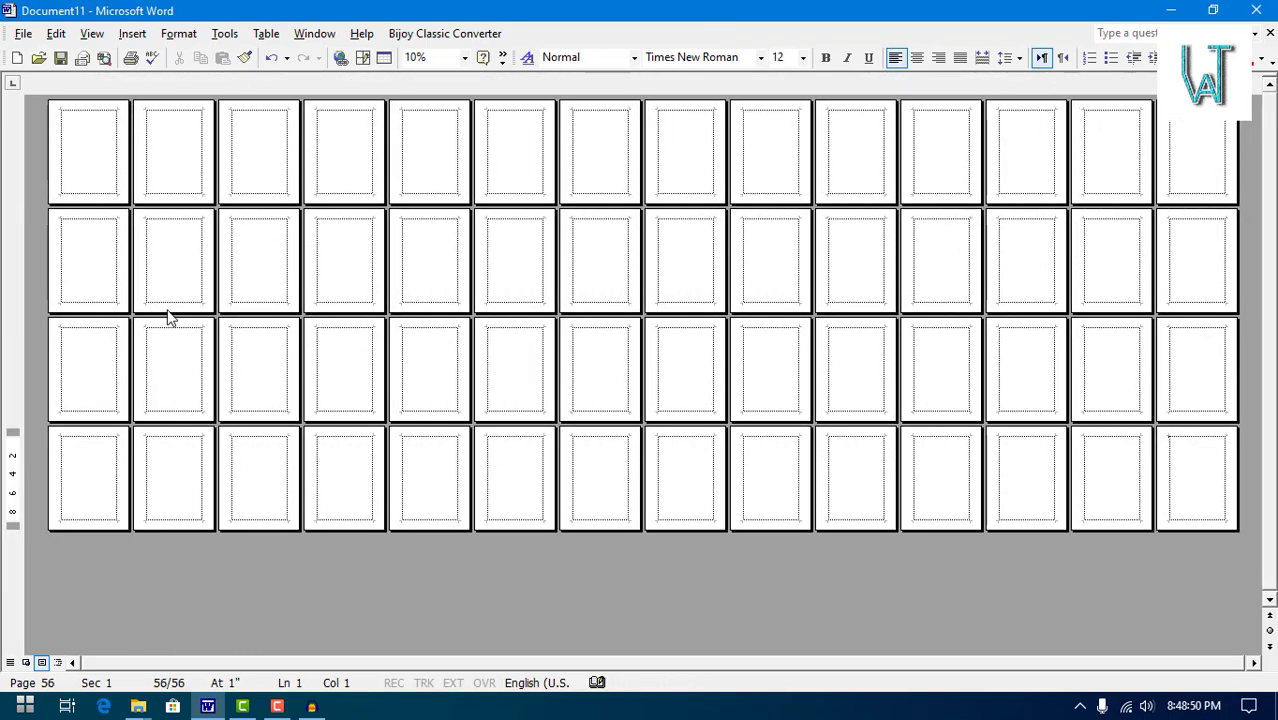
key("ctrl+Return")
key("ctrl+Return")
key("ctrl+Return")
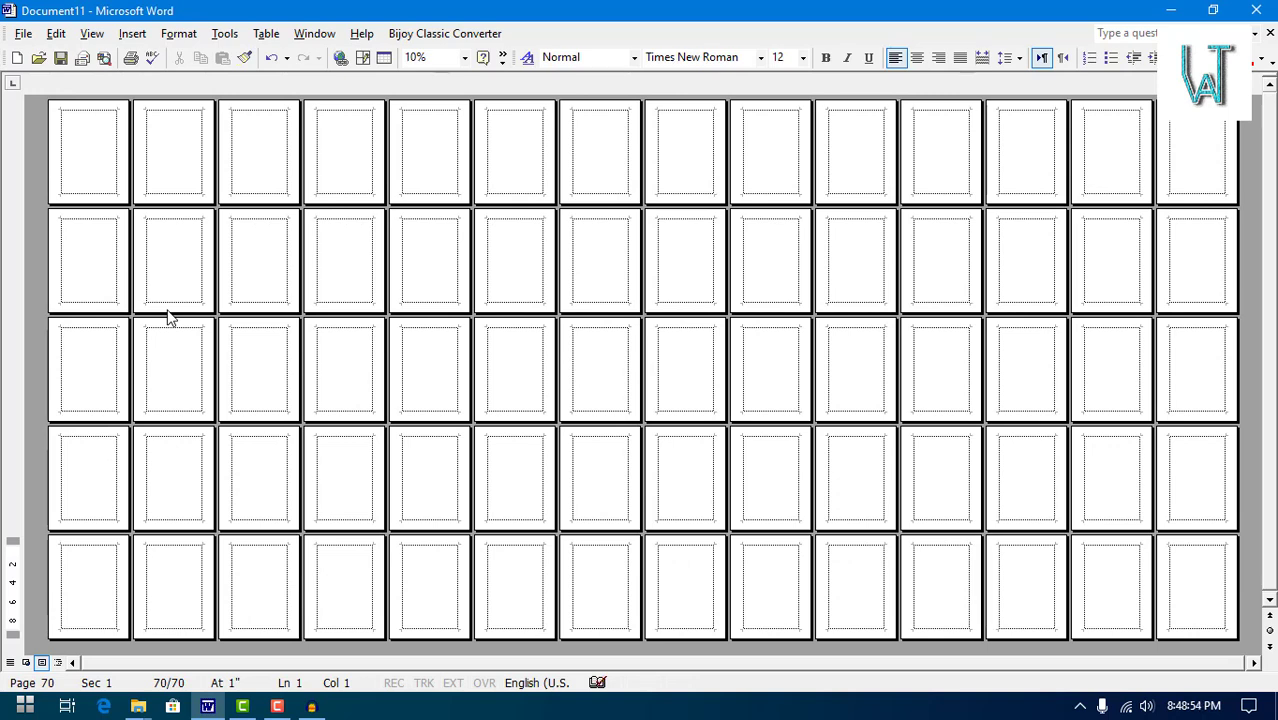
scroll(170, 318, "up", 13)
key("ctrl+Home")
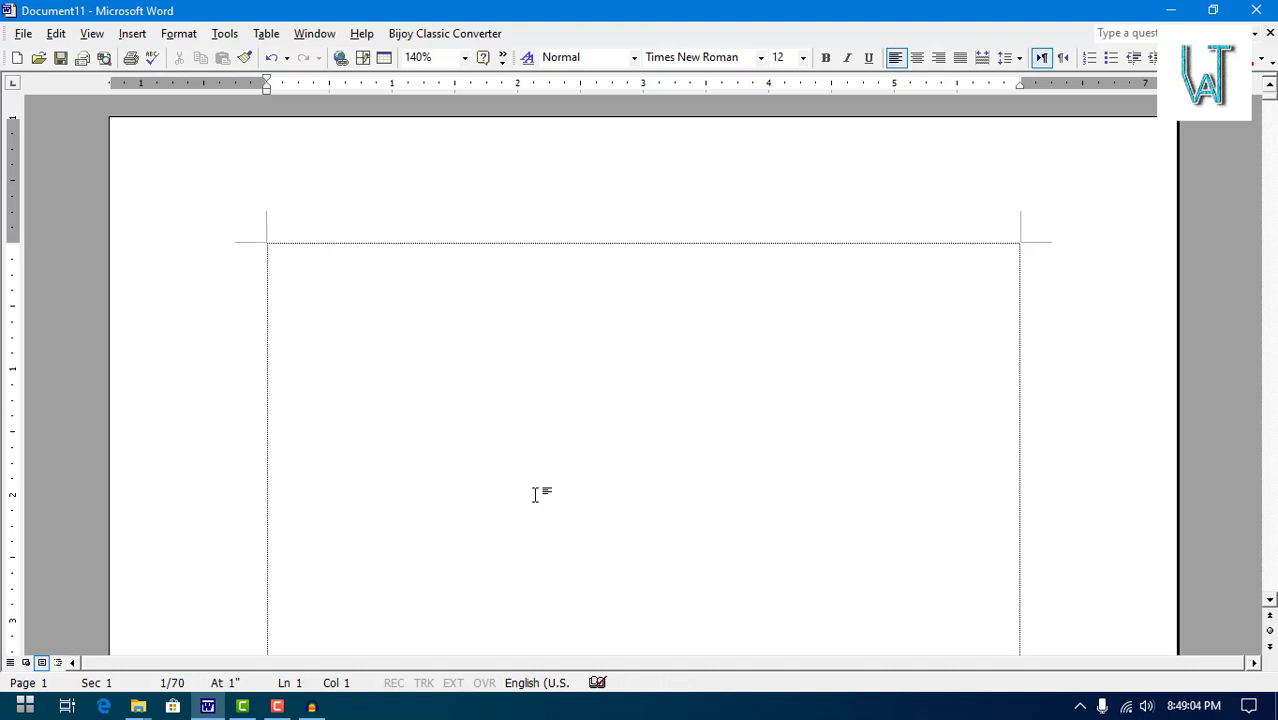
key("ctrl+p")
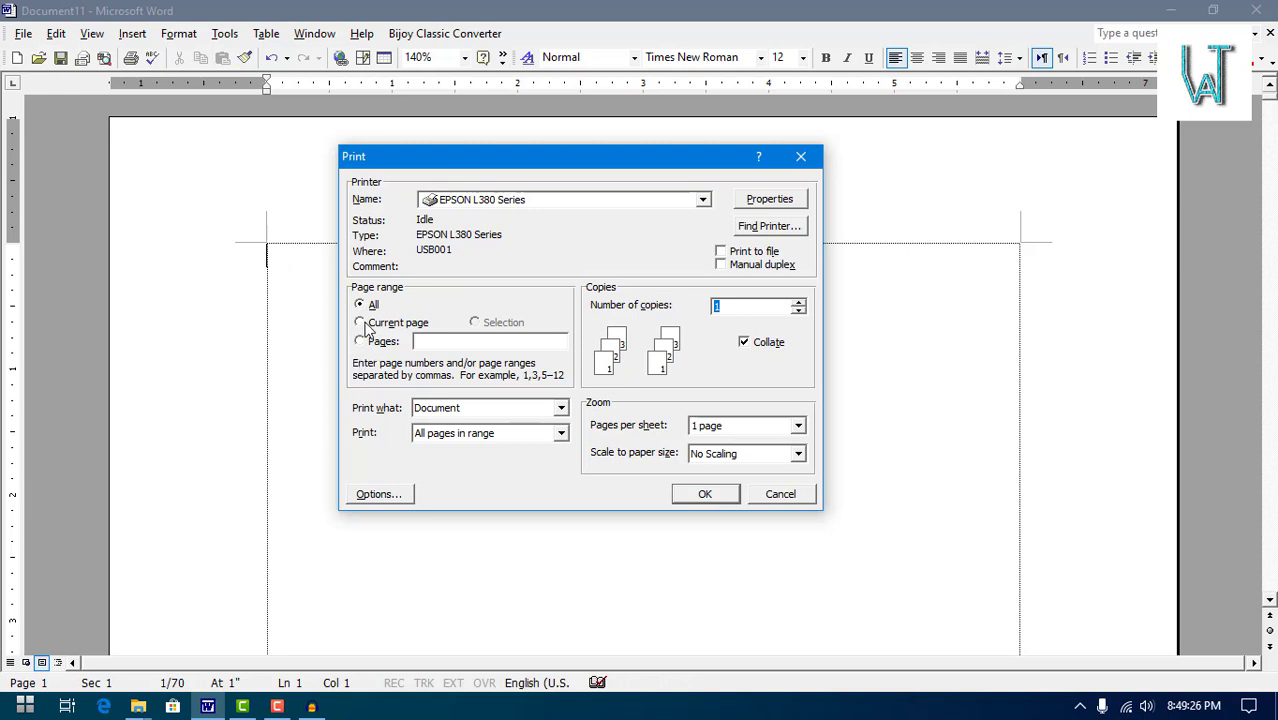
- Cancel Print, click into page 11 from a zoomed-out view, then reopen Print with Ctrl+P
left_click(800, 156)
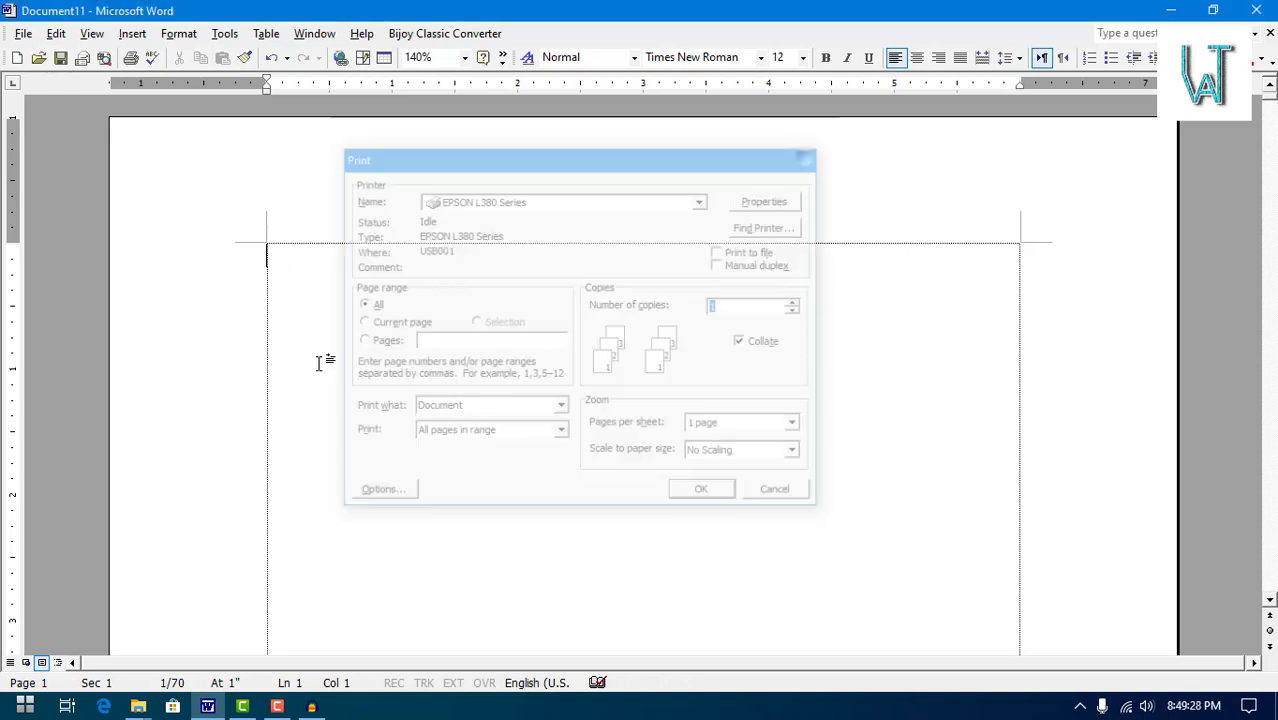
left_click(327, 285)
scroll(410, 350, "down", 6, "ctrl")
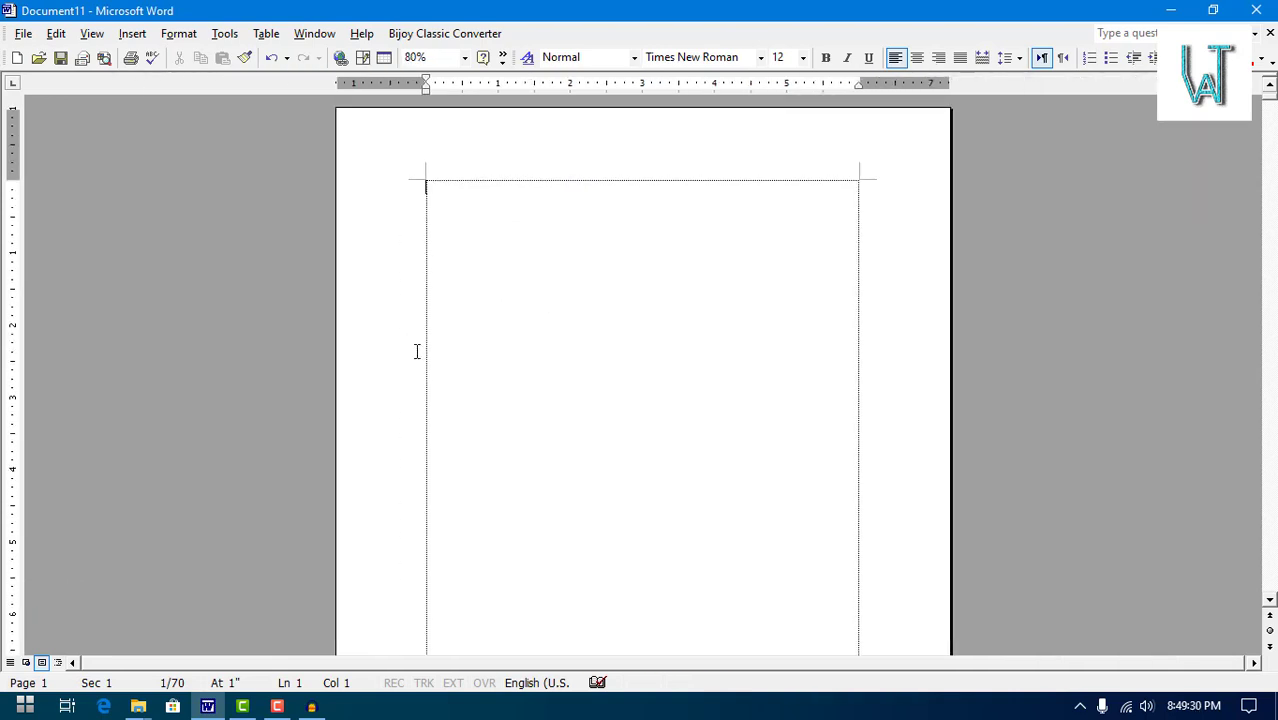
scroll(416, 351, "down", 6, "ctrl")
left_click(644, 380)
scroll(633, 371, "up", 6, "ctrl")
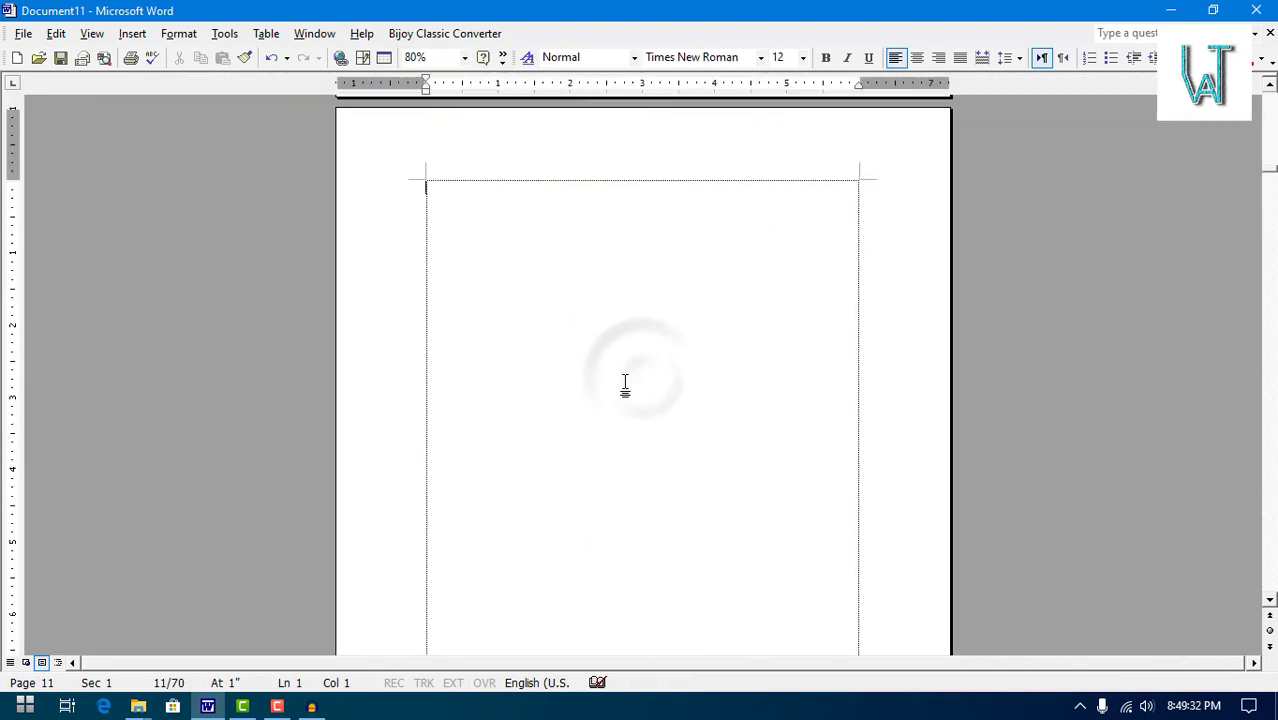
scroll(628, 371, "up", 3, "ctrl")
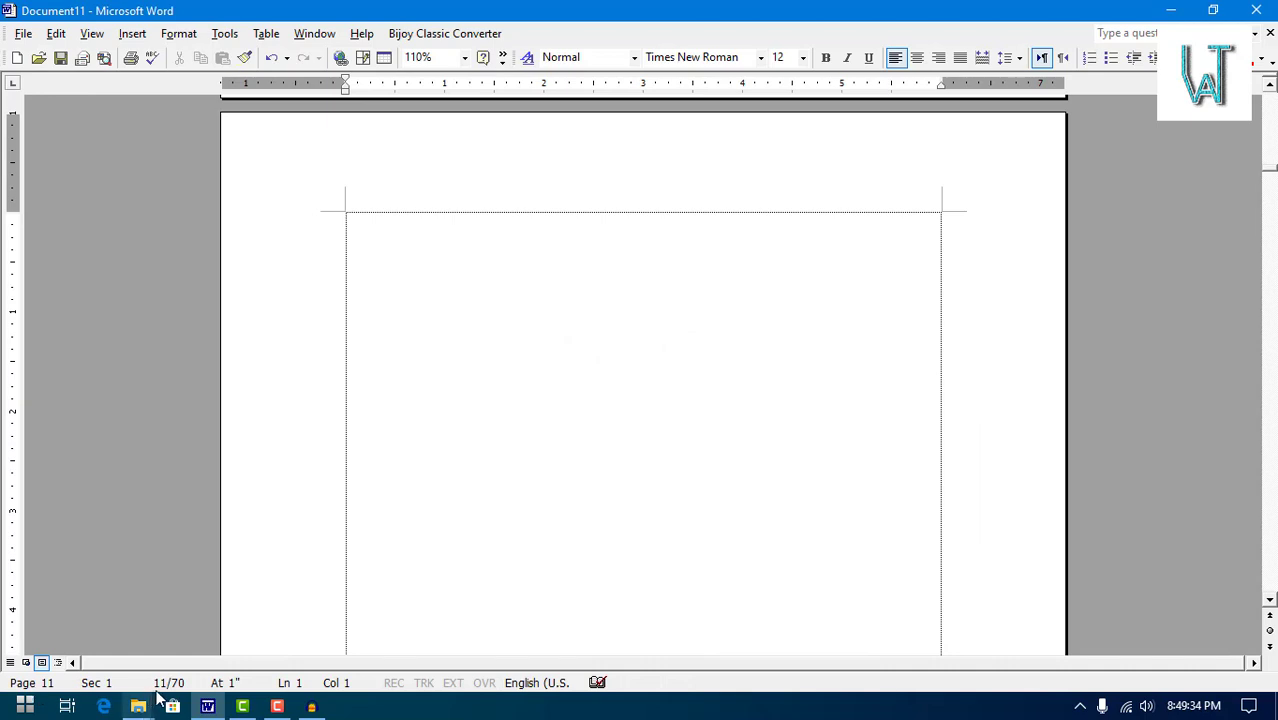
key("ctrl+p")
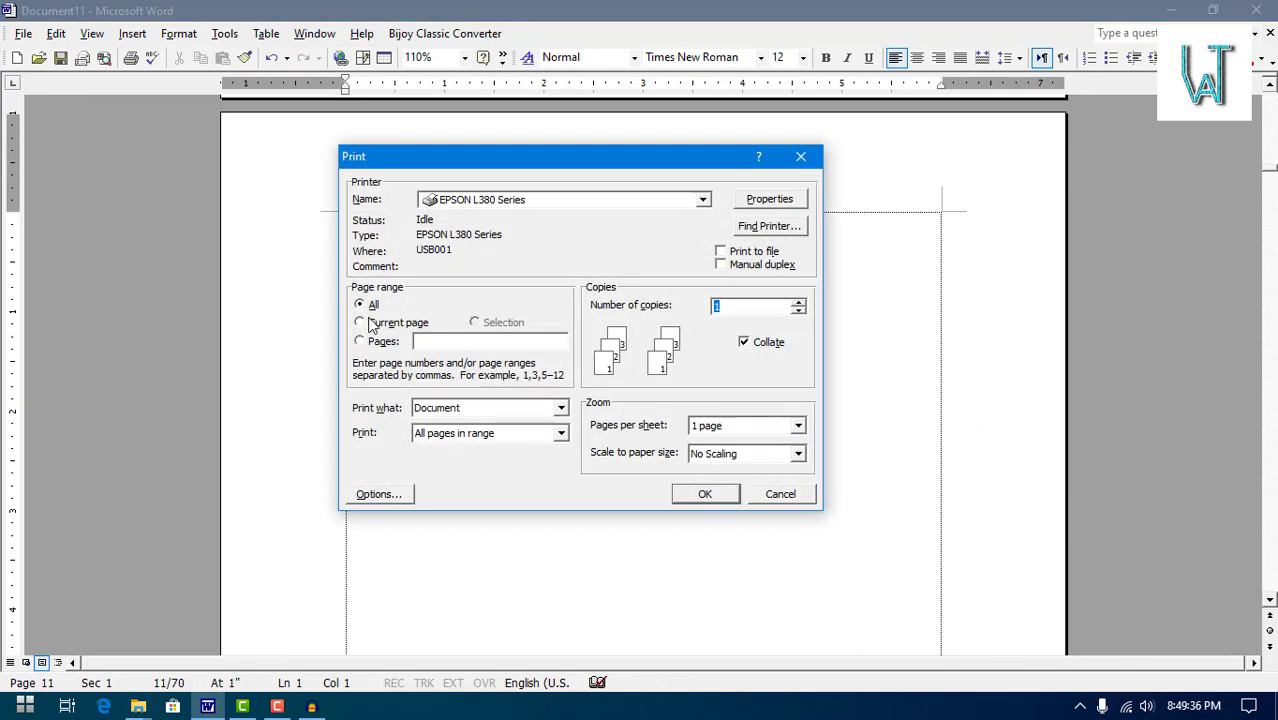
left_click(366, 323)
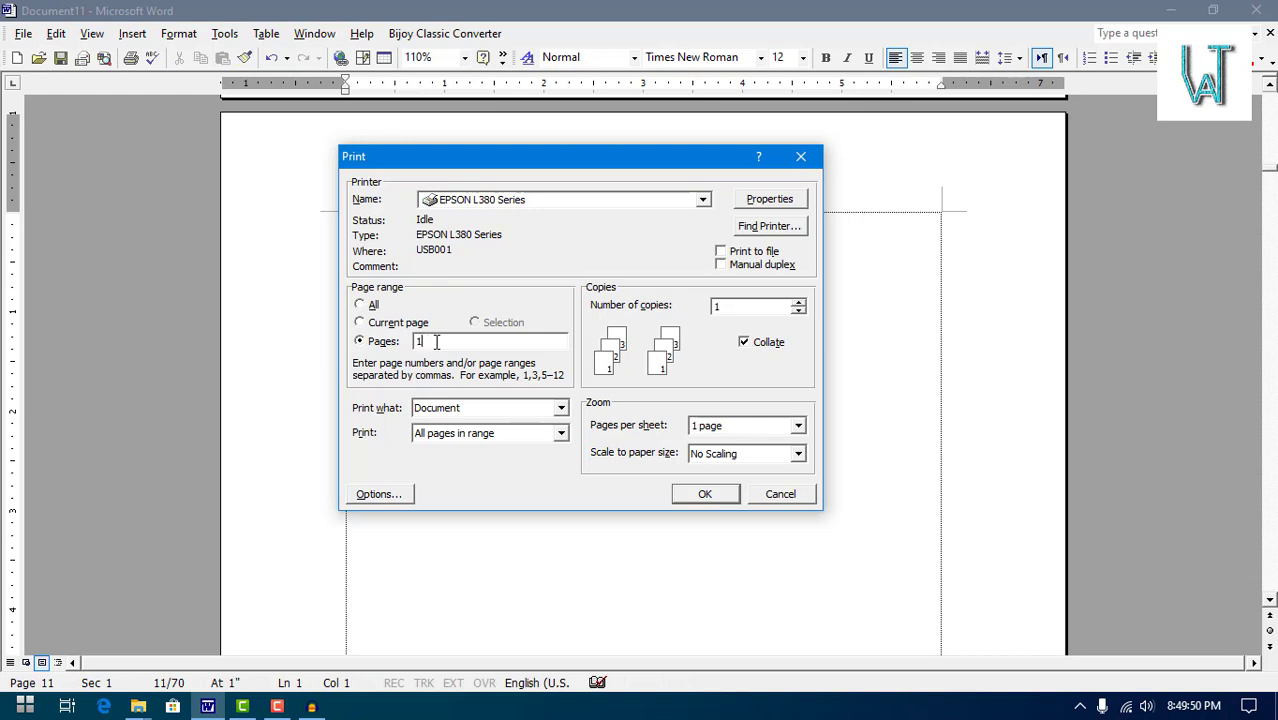
type("-20")
left_click_drag(459, 340, 416, 341)
key("BackSpace")
- Set Copies to 10 in the EPSON L380 properties, then print all pages
left_click(769, 199)
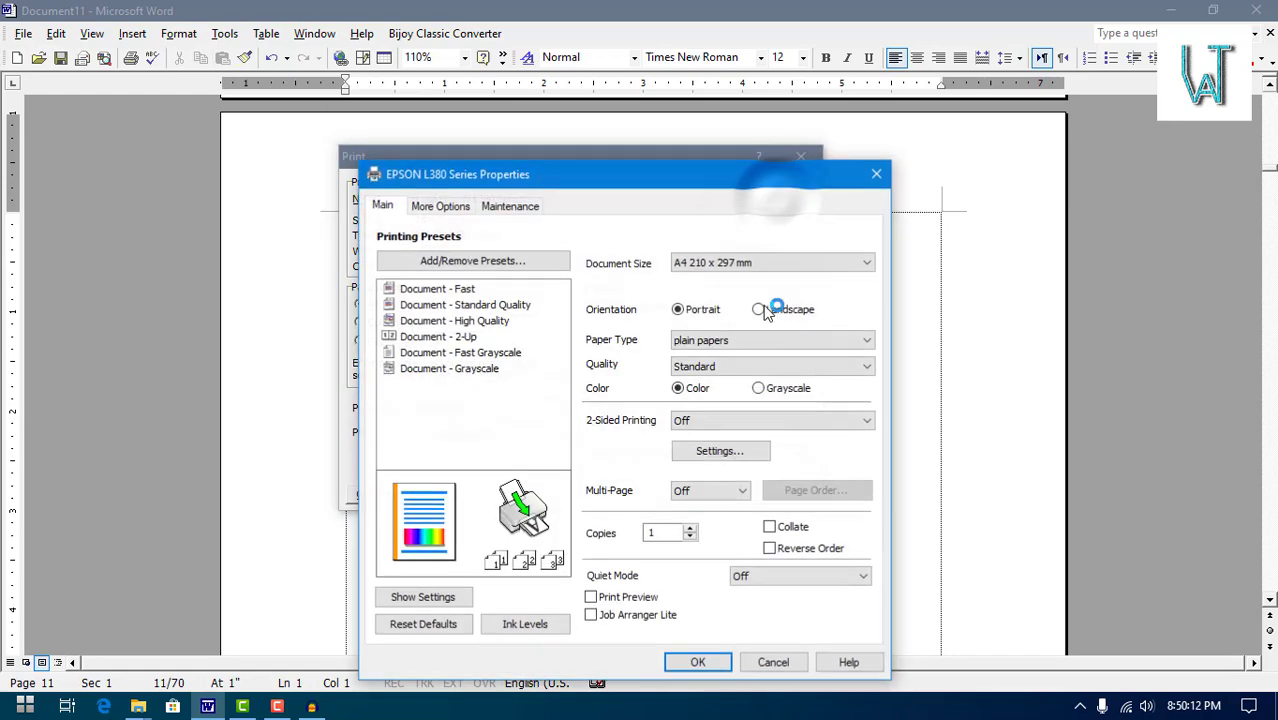
double_click(655, 532)
type("10")
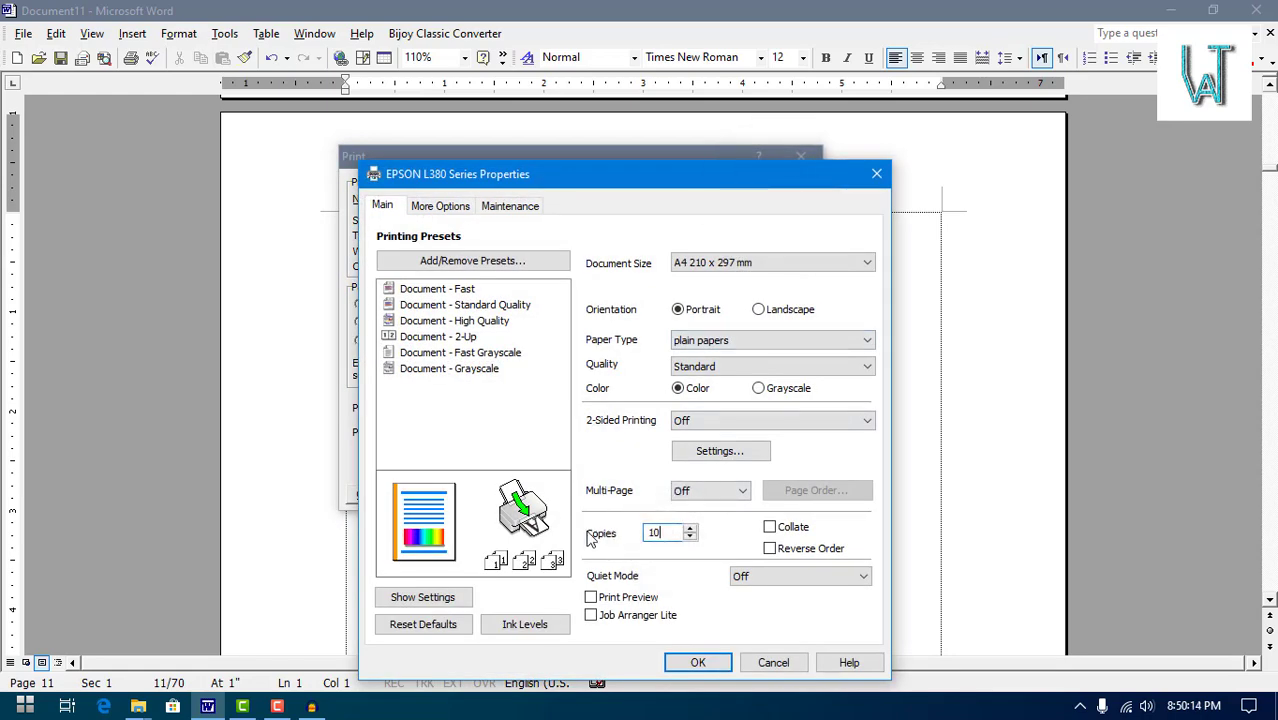
left_click(698, 662)
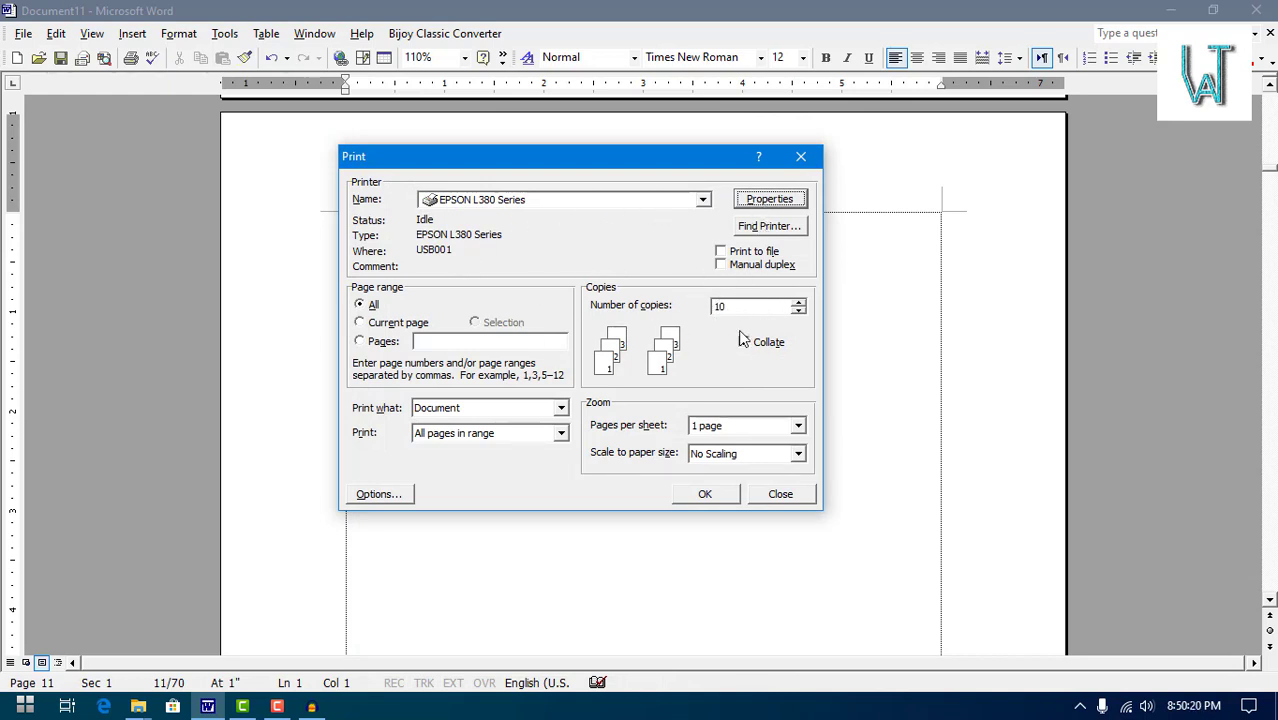
left_click(704, 493)
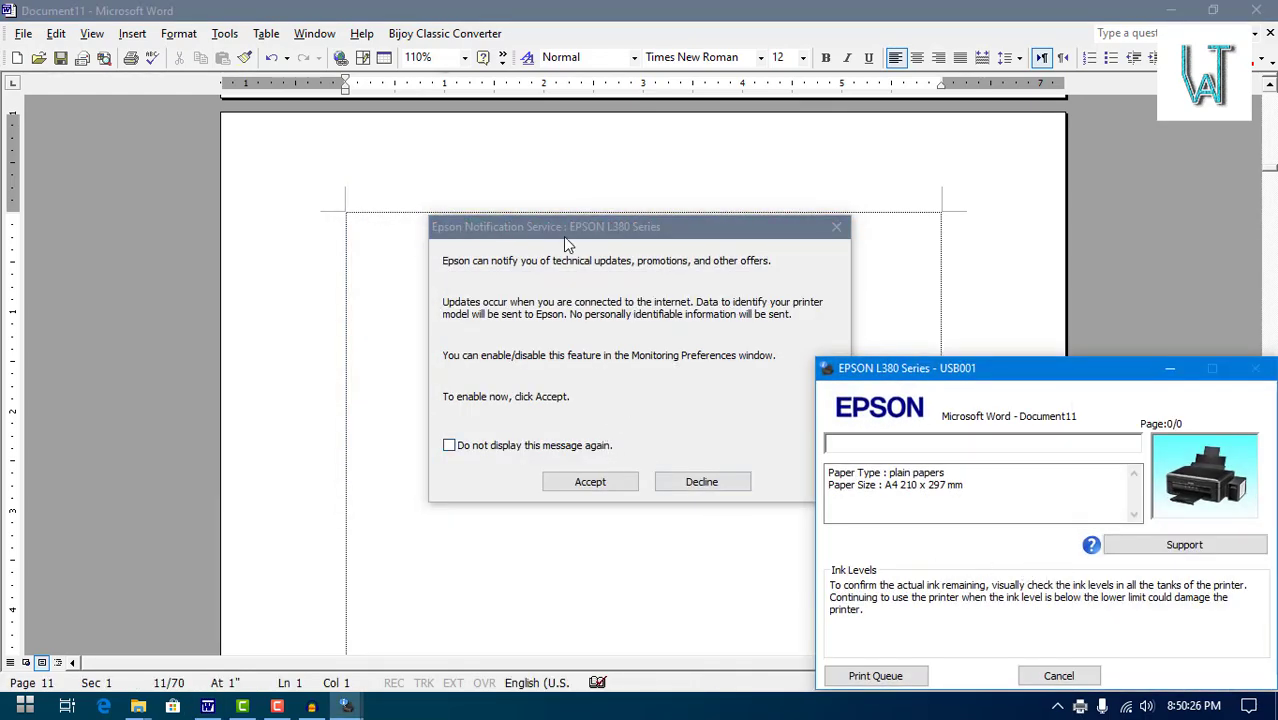
- Silence the Epson notice, keep Status Monitor at startup, and cancel the 700-page print job
mouse_move(591, 226)
left_mouse_down()
mouse_move(567, 230)
mouse_move(579, 228)
left_mouse_up()
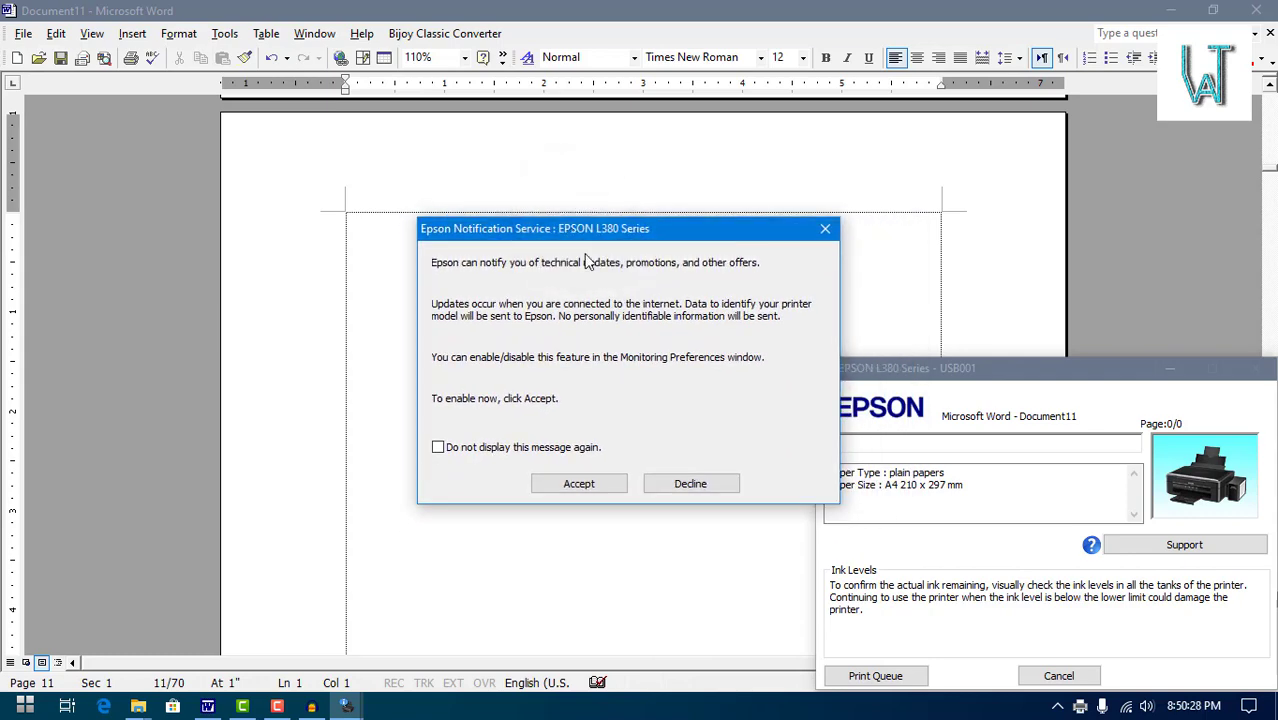
left_click(466, 451)
left_click(574, 484)
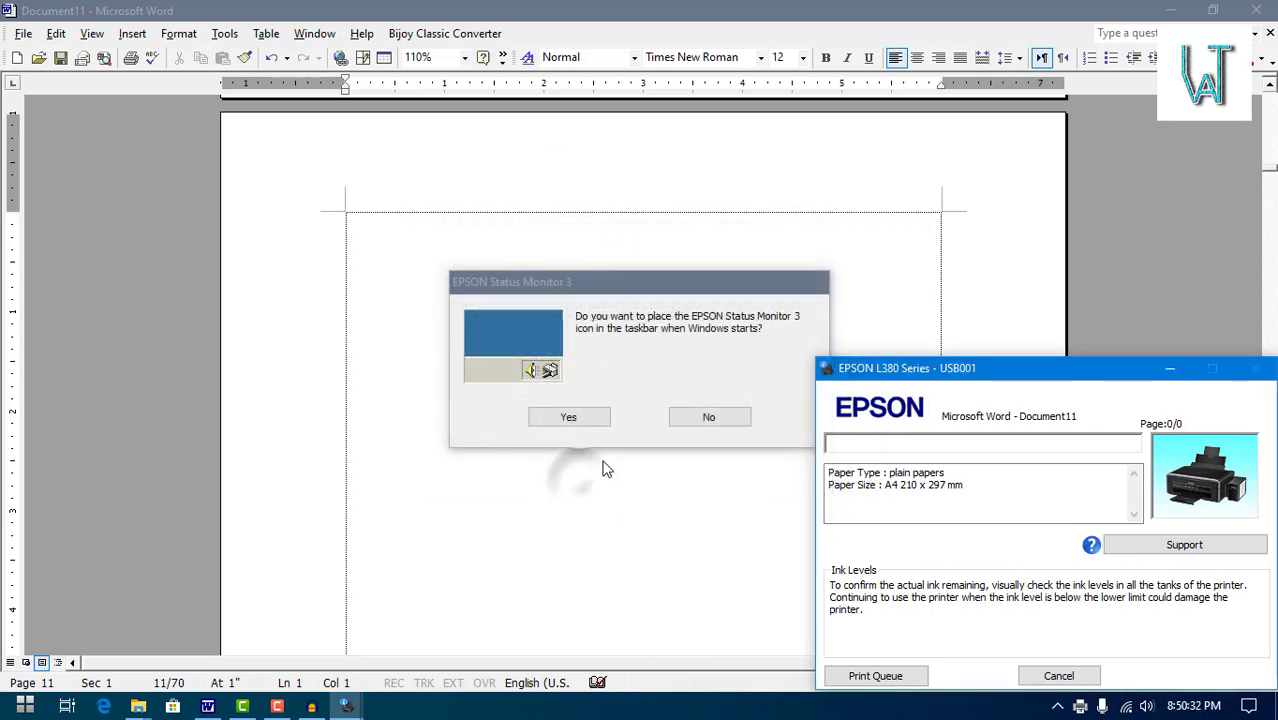
left_click(569, 417)
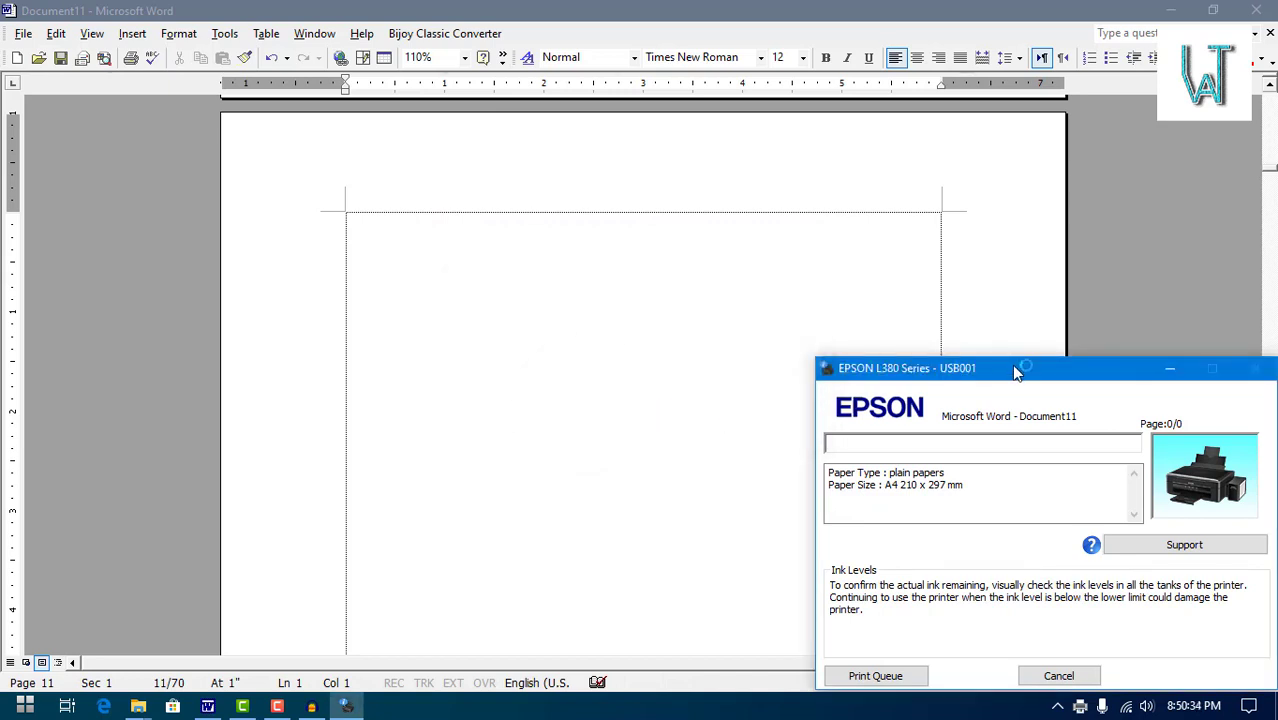
left_click(1059, 677)
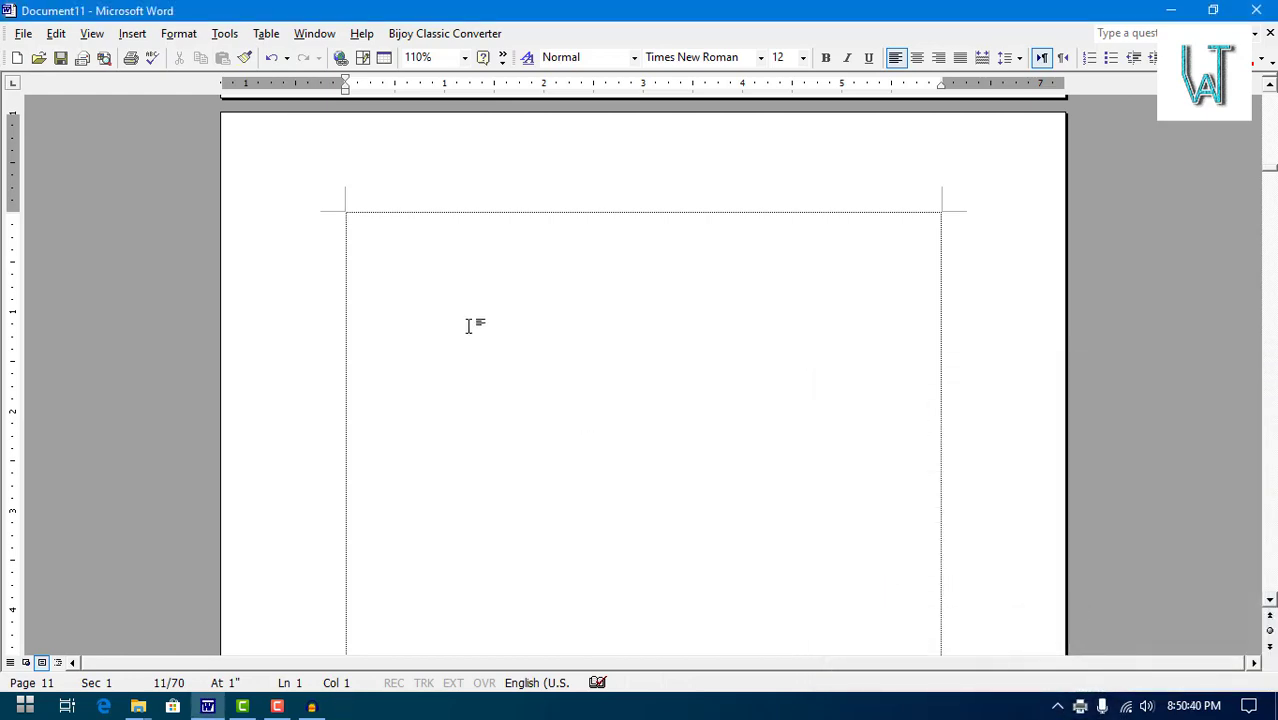
- Delete the 69 extra blank pages so Document11 is a single page
scroll(455, 312, "down", 10)
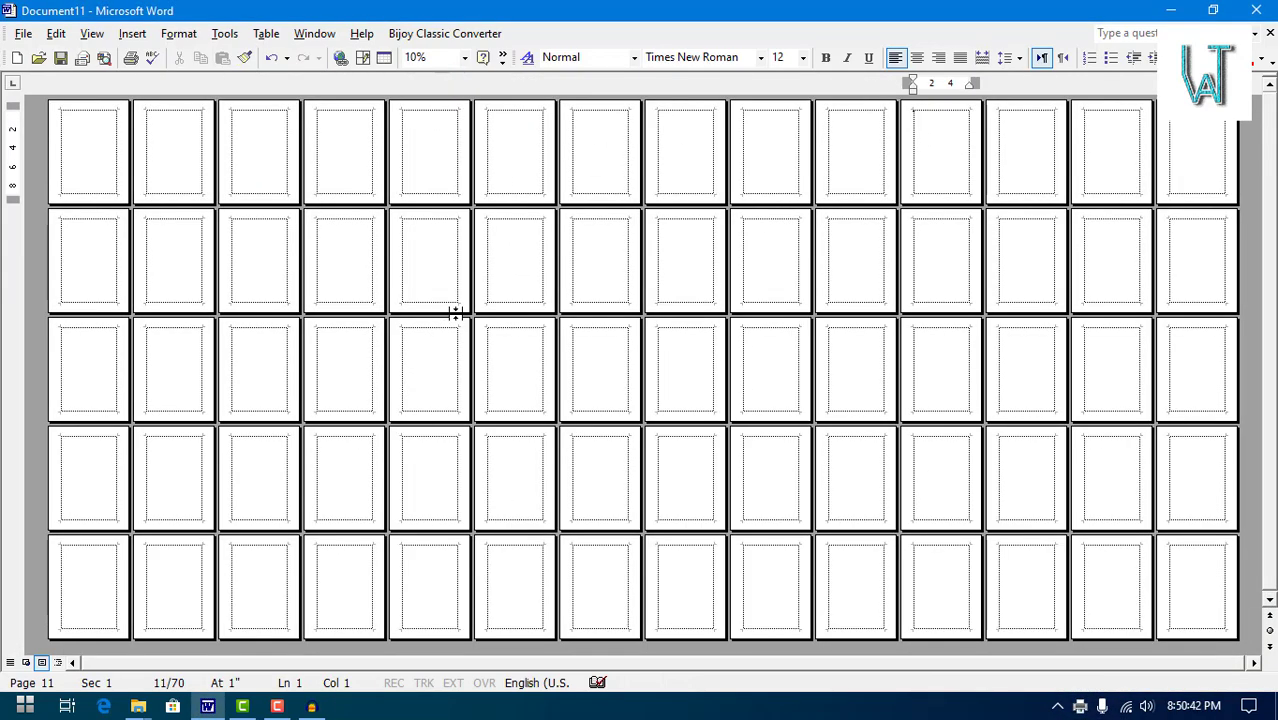
key("ctrl+a")
key("Delete")
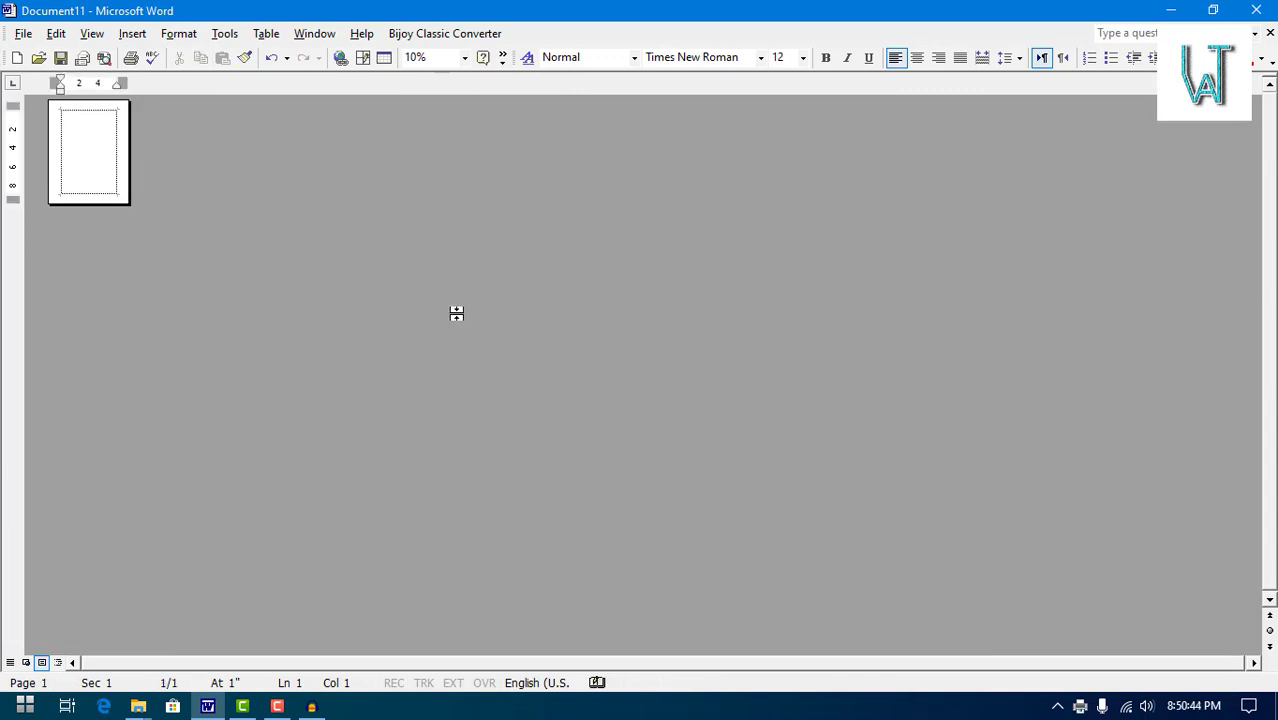
scroll(456, 313, "up", 9)
scroll(474, 371, "up", 4)
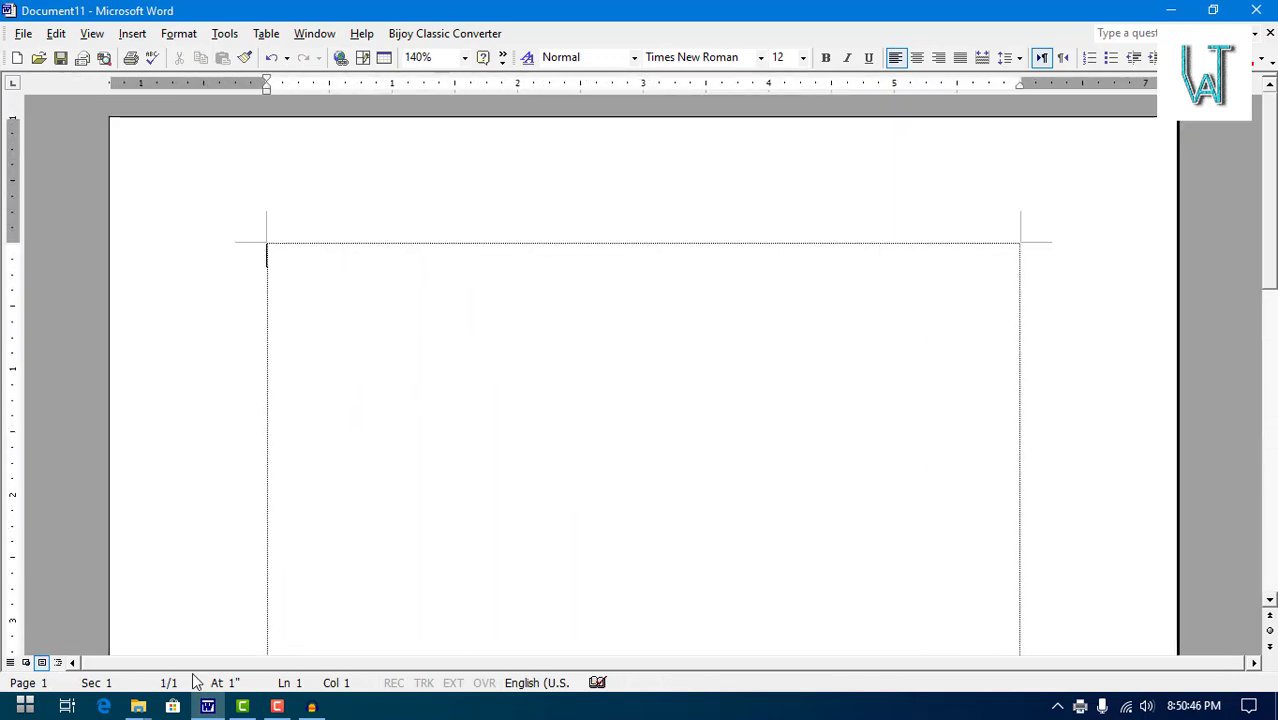
left_click(23, 33)
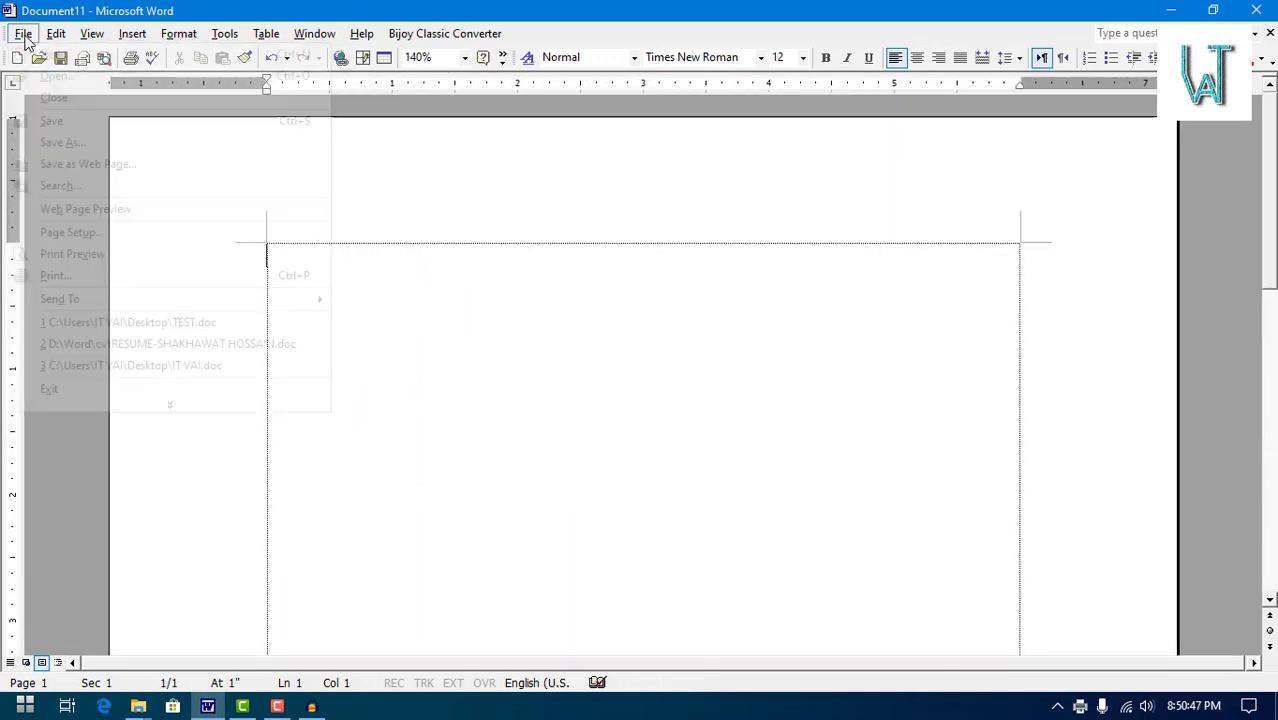
- Open the recent resume document, close it, and show the full File menu again
left_click(63, 405)
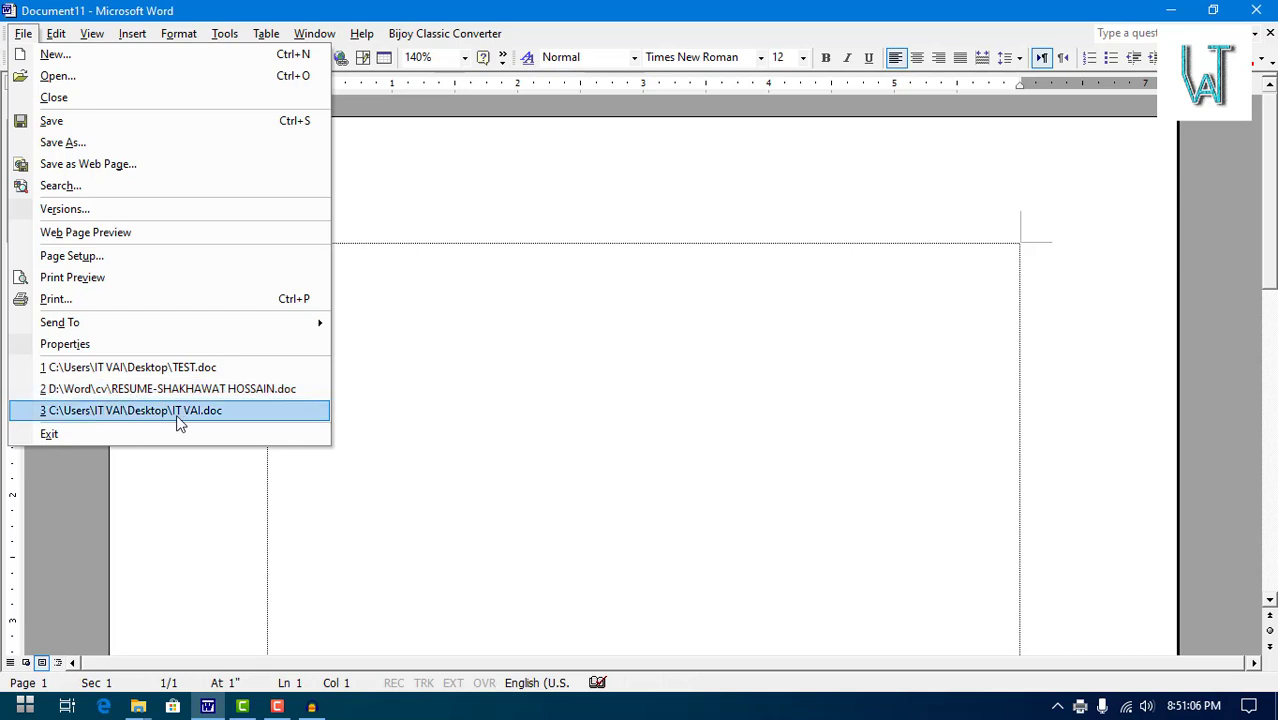
left_click(125, 395)
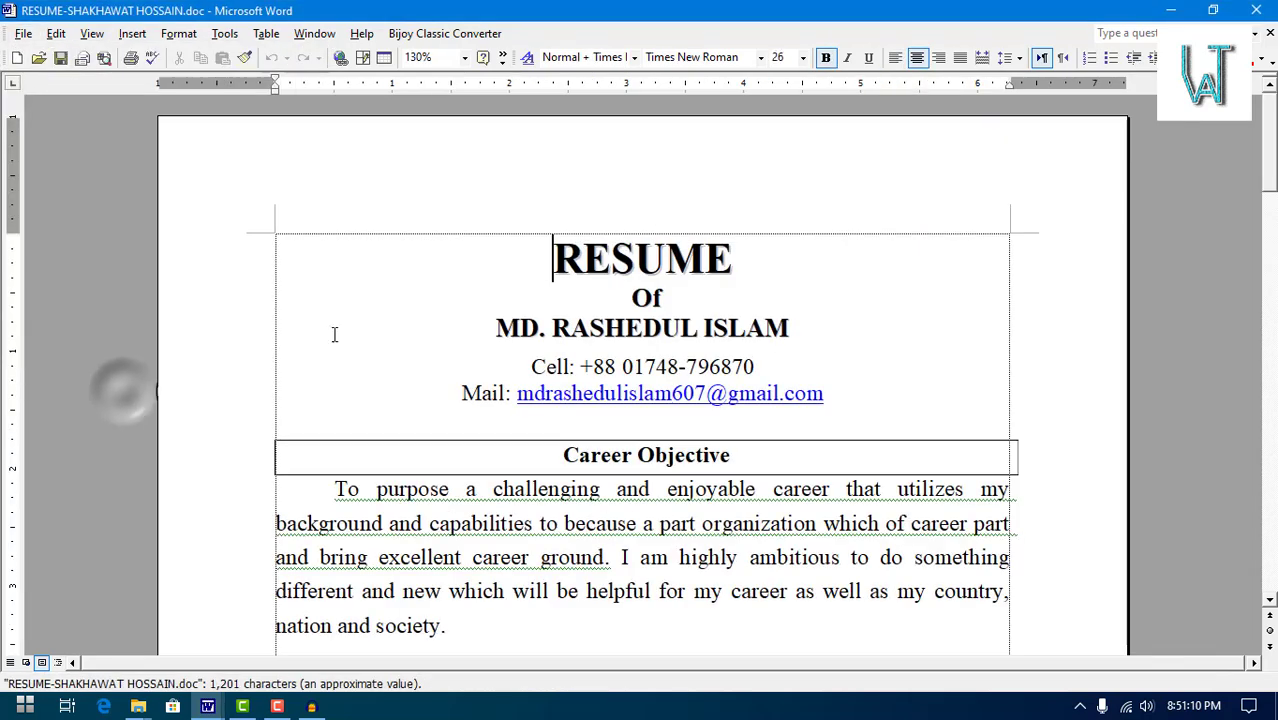
key("ctrl+w")
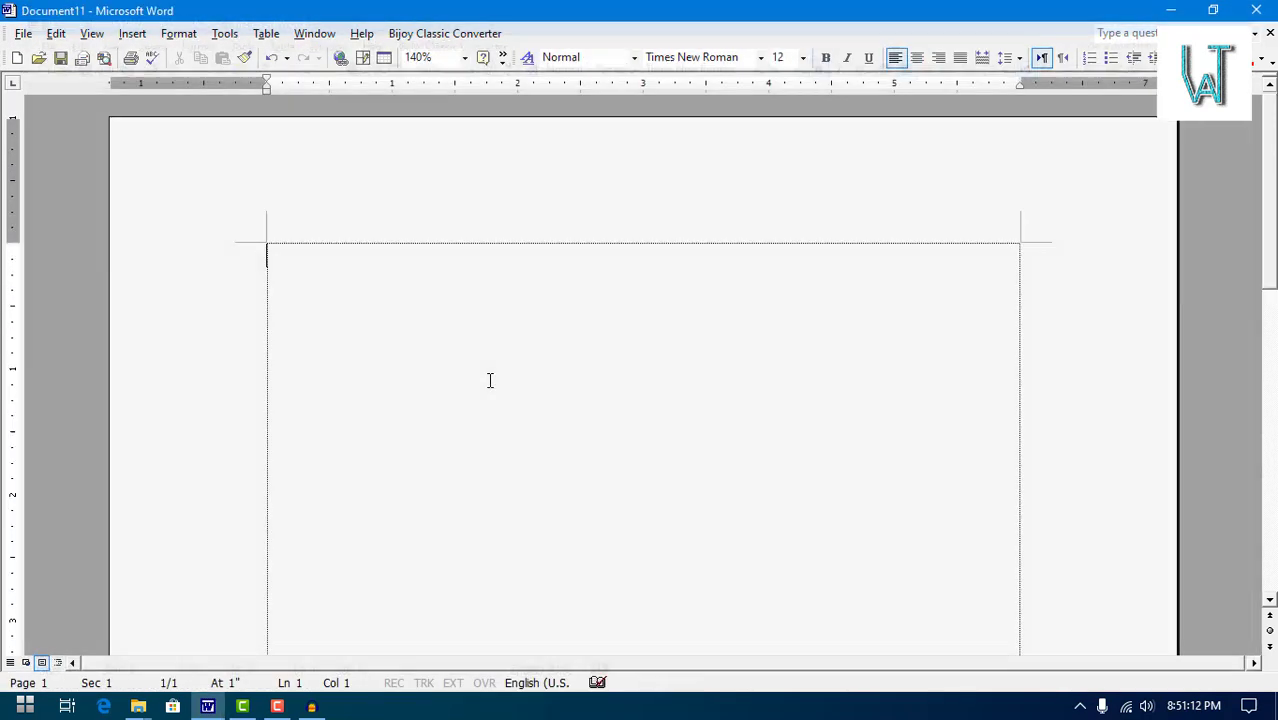
left_click(22, 33)
left_click(70, 405)
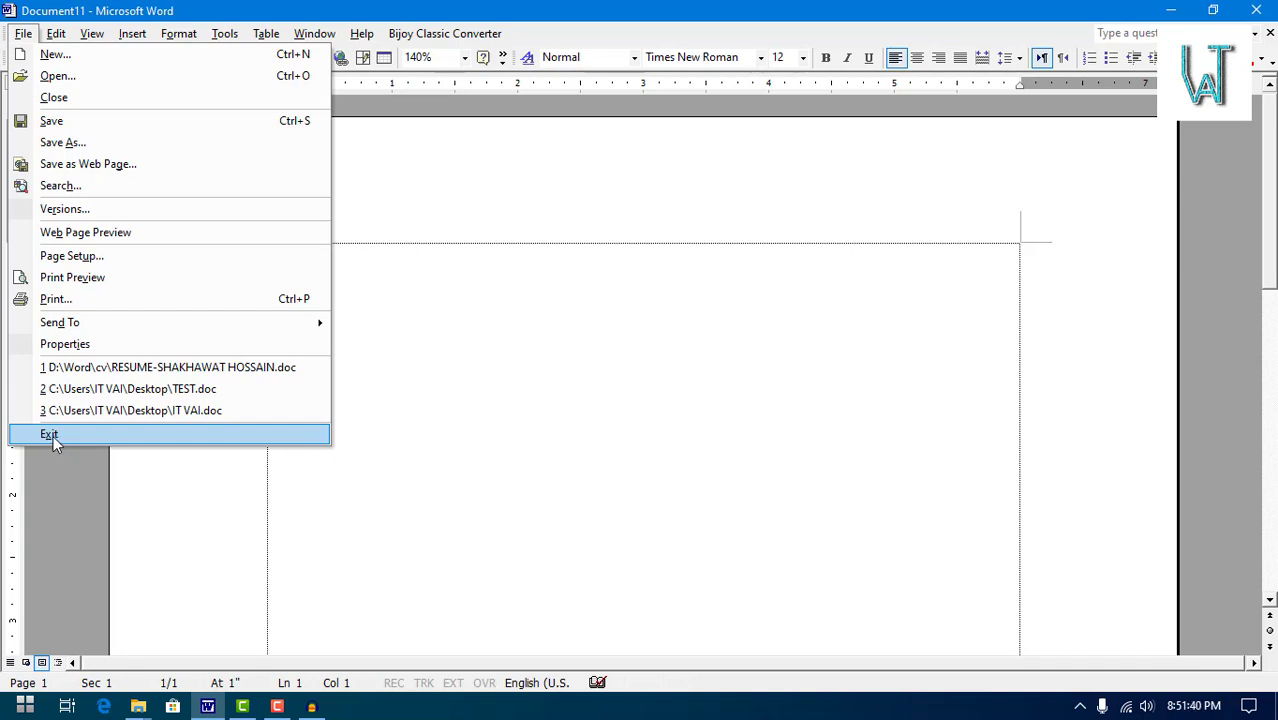
- Exit Word without saving changes to Document11
left_click(64, 436)
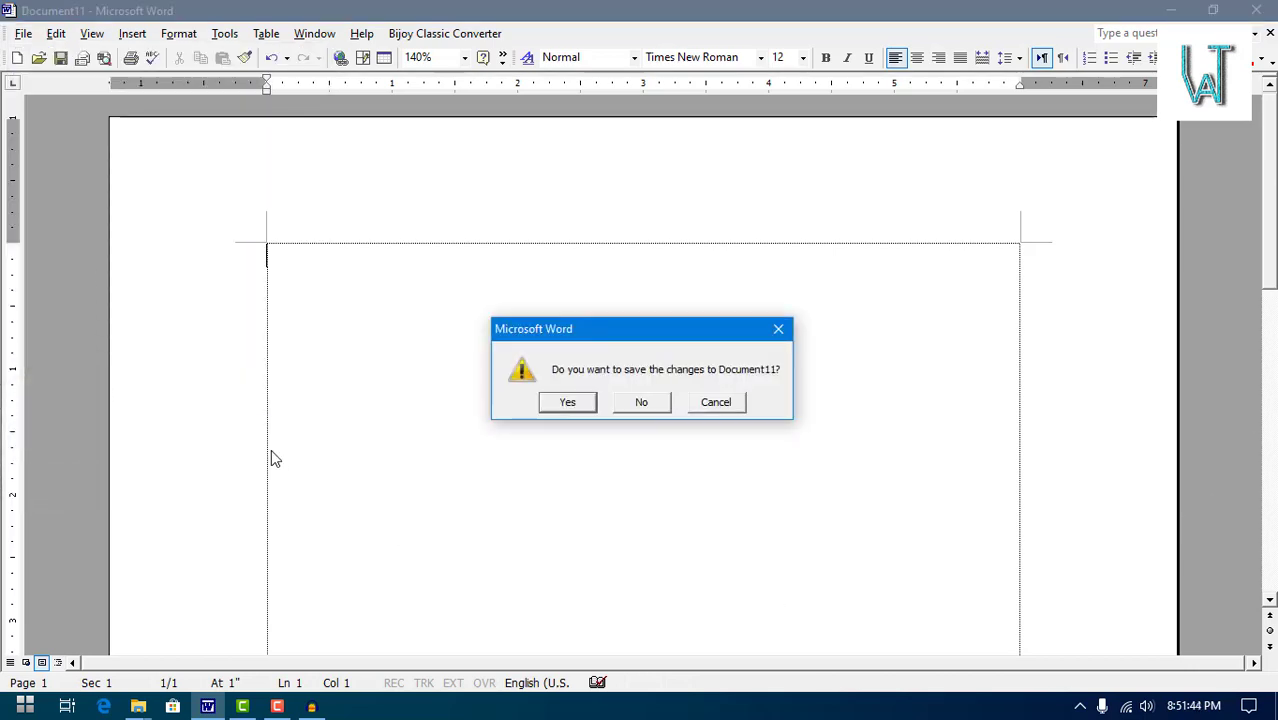
mouse_move(607, 338)
left_mouse_down()
mouse_move(560, 333)
mouse_move(573, 329)
left_mouse_up()
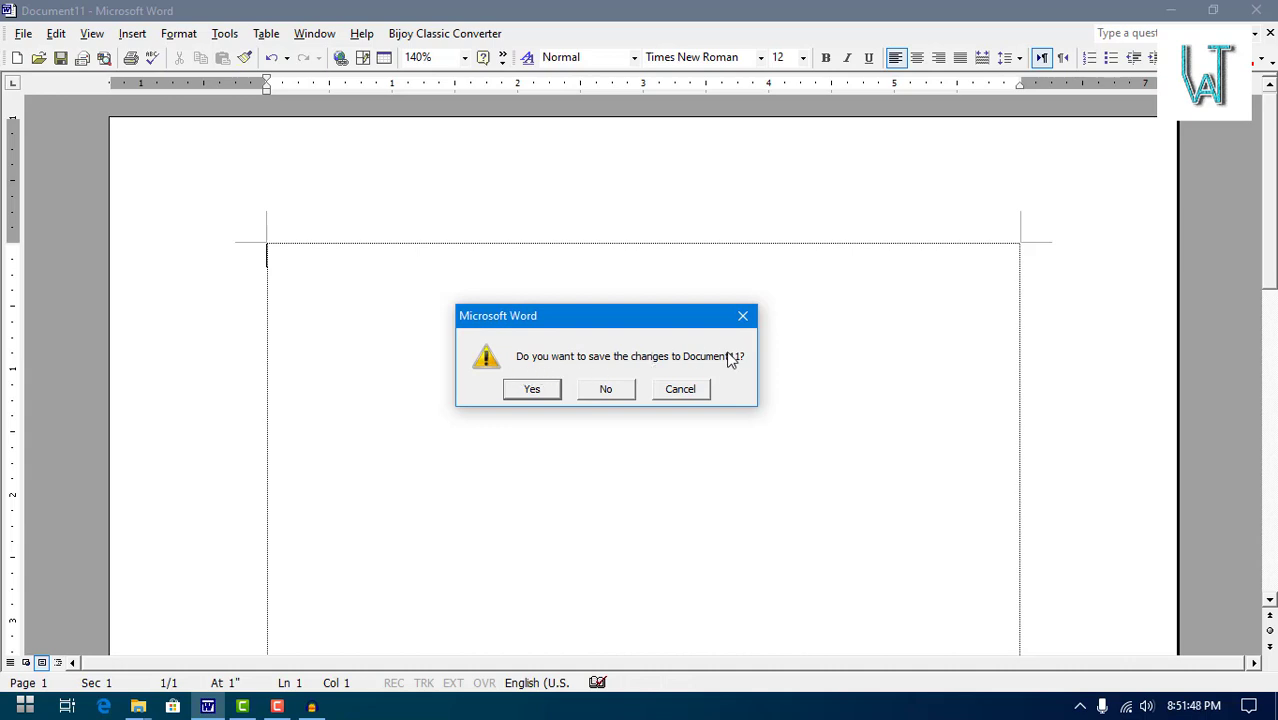
left_click(614, 397)
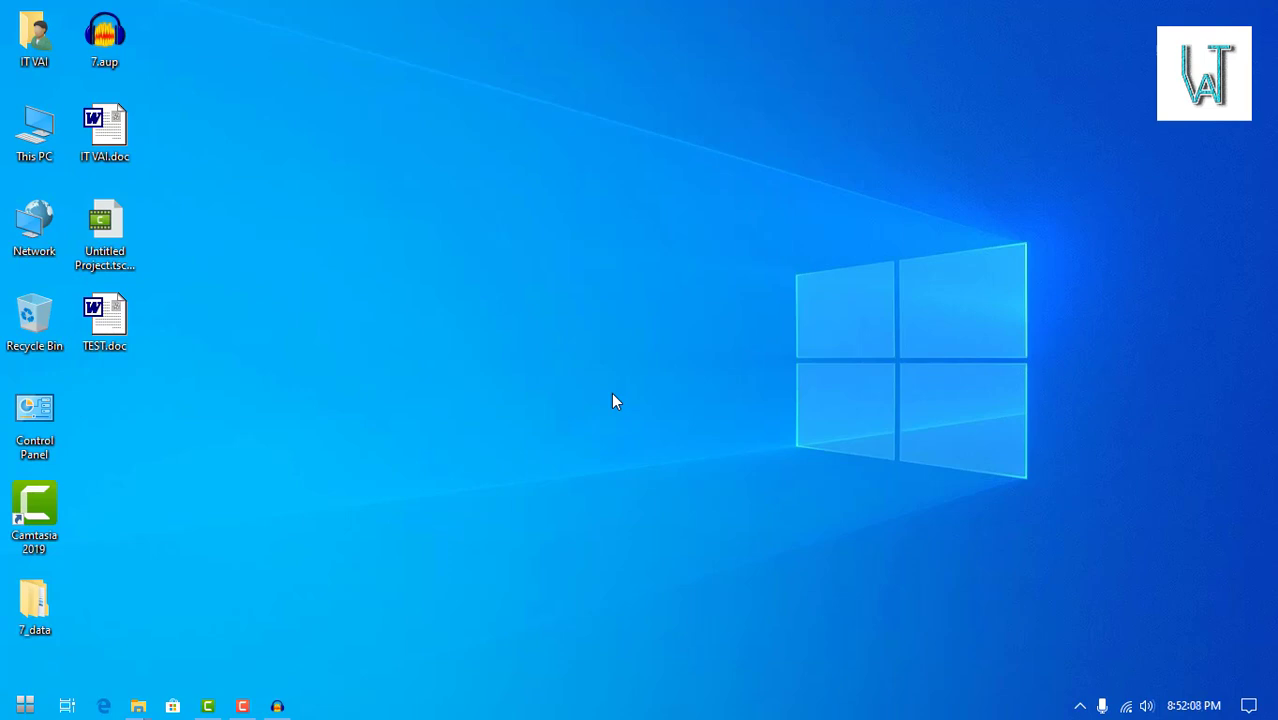
- Launch Microsoft Word from the Start menu, then close it
left_click(26, 706)
scroll(100, 400, "down", 4)
scroll(102, 362, "up", 3)
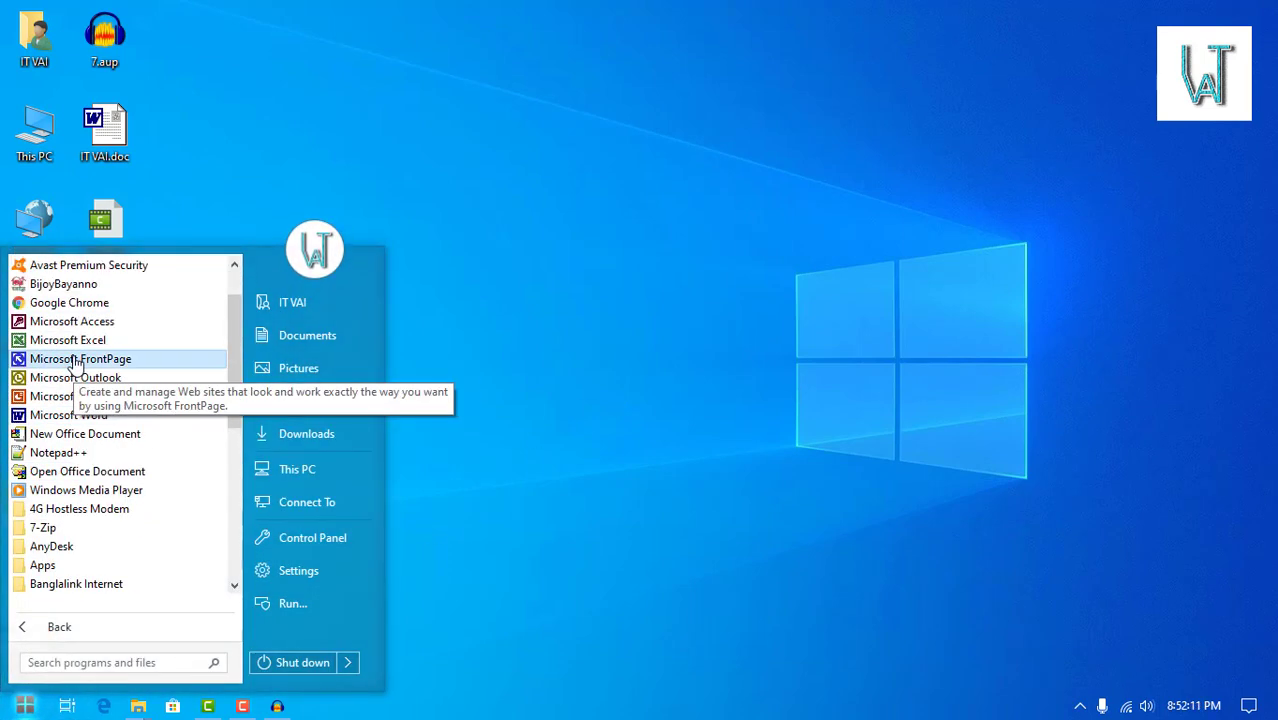
left_click(62, 417)
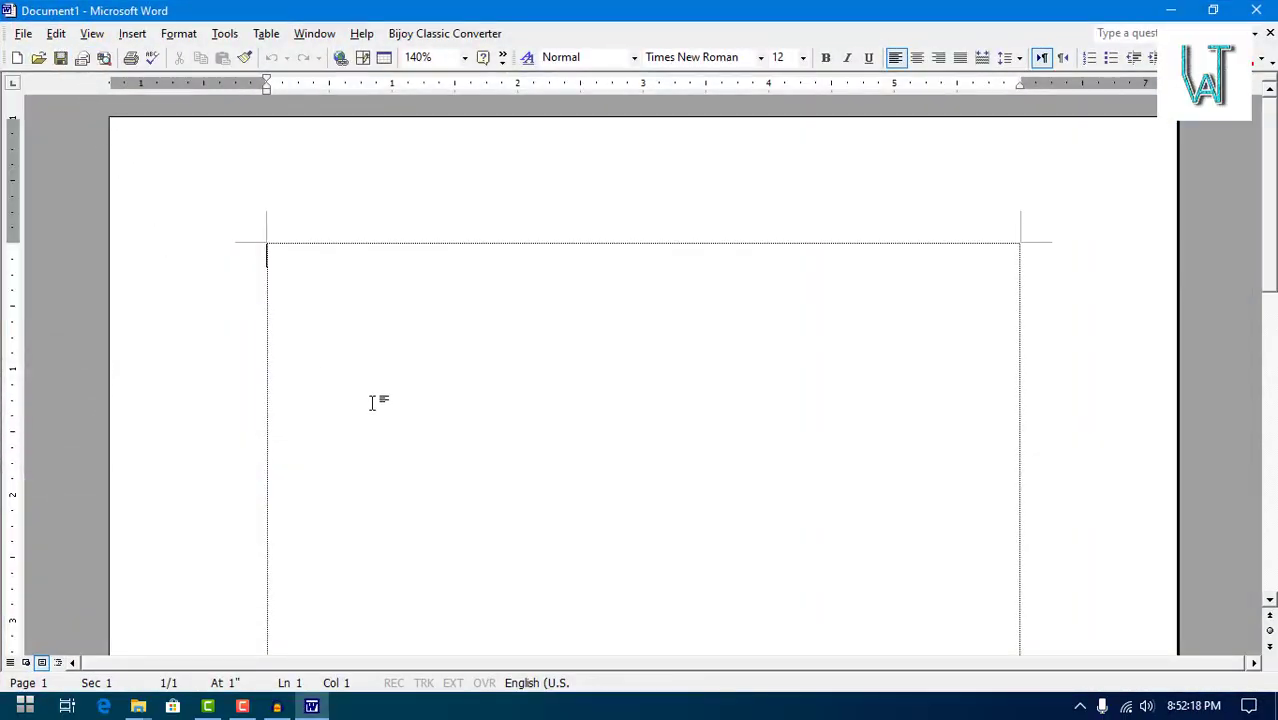
left_click(28, 706)
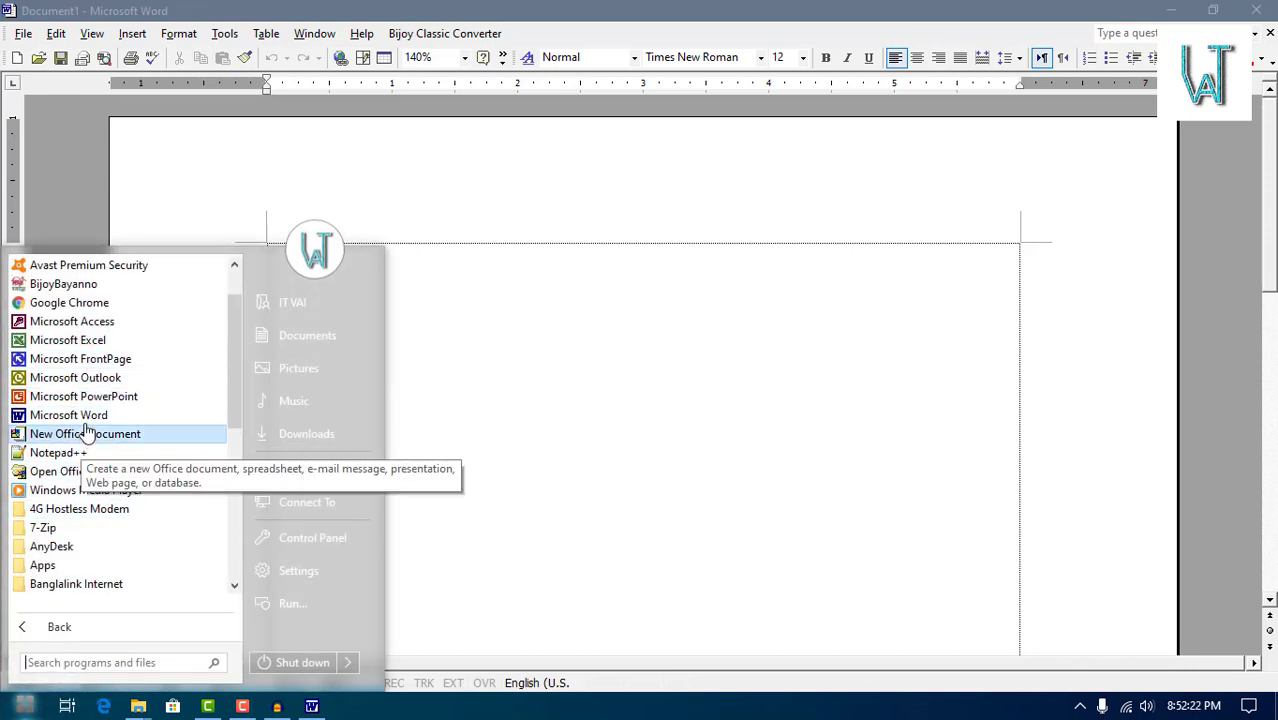
left_click(313, 708)
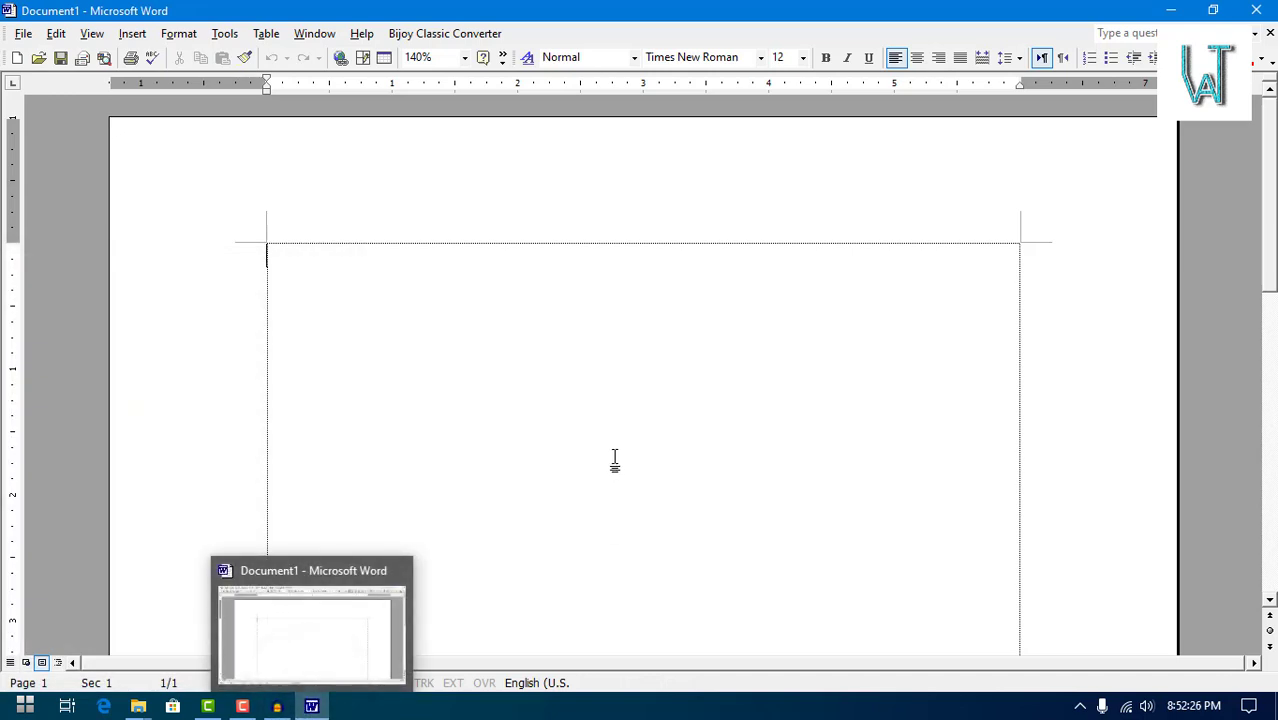
left_click(1256, 12)
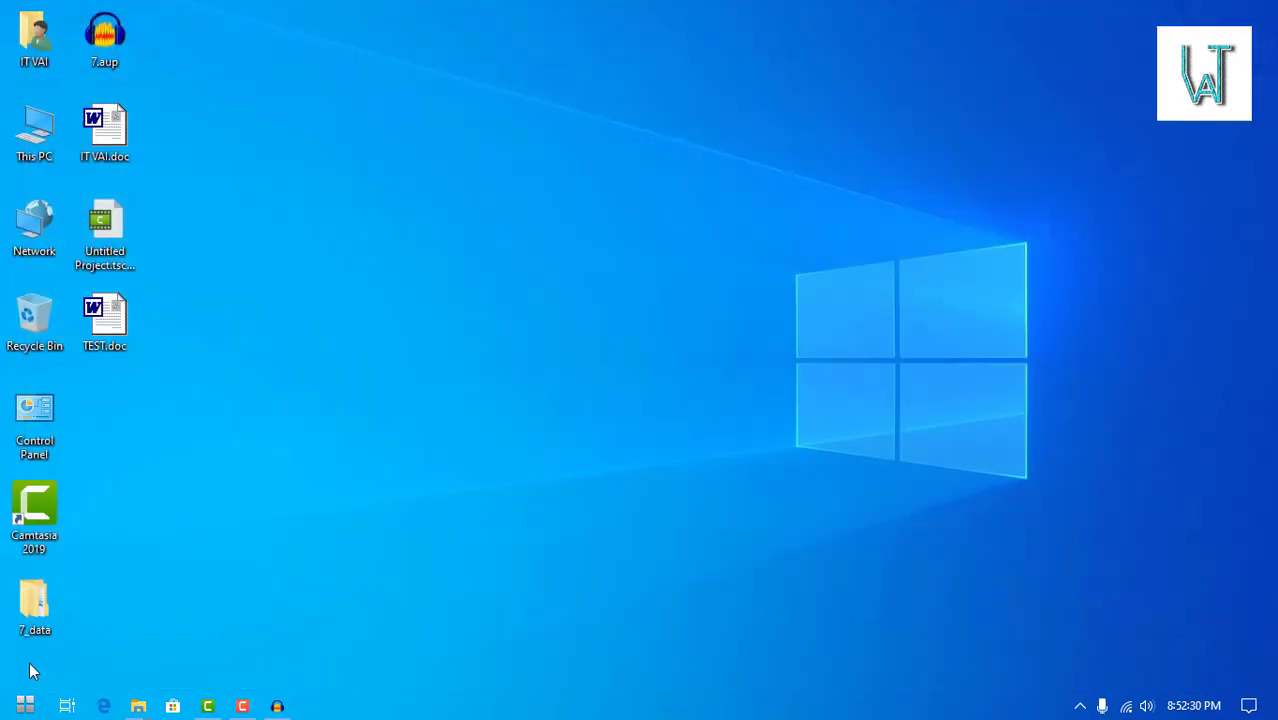
- Relaunch Word from the Start menu and pin it to the taskbar
left_click(20, 708)
scroll(40, 440, "down", 1)
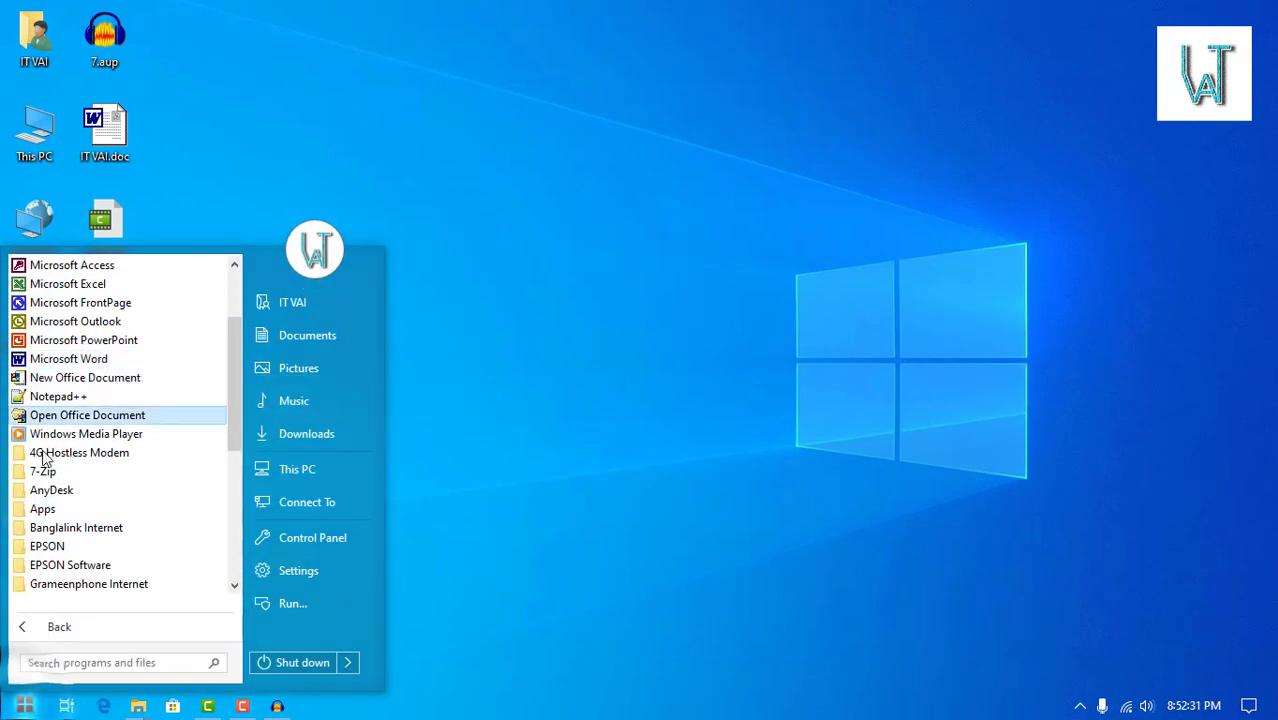
left_click(70, 359)
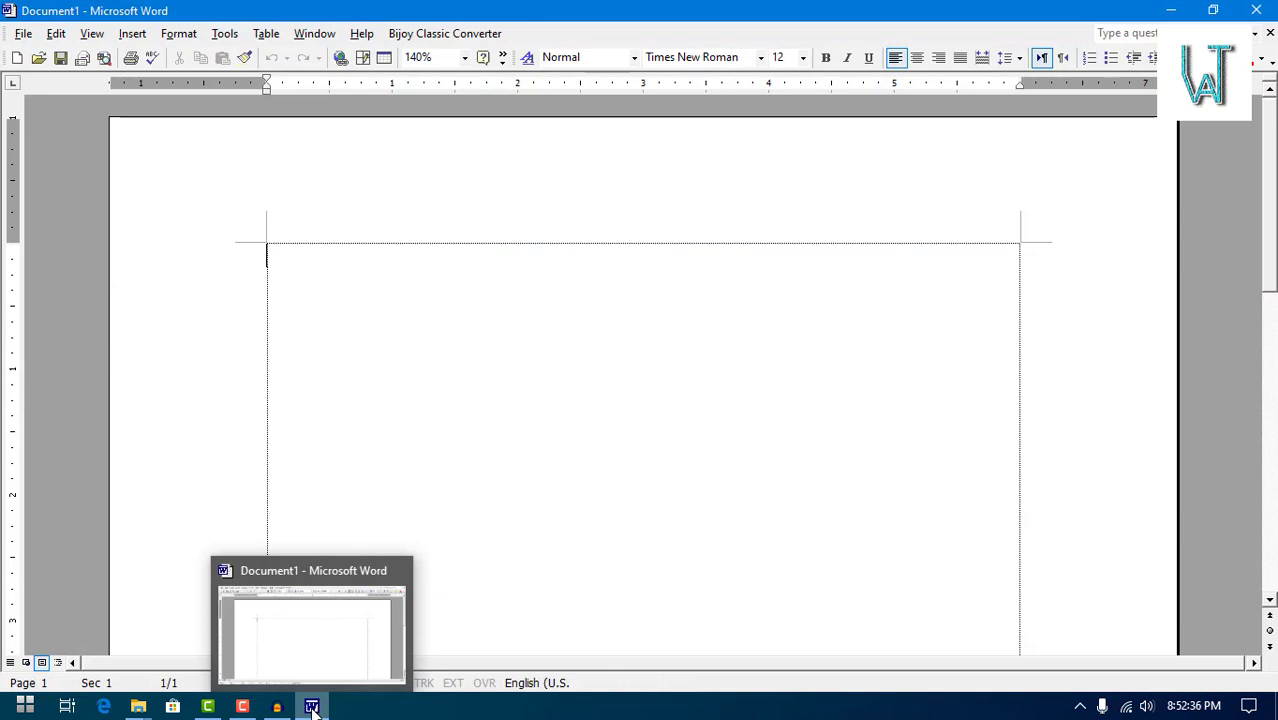
right_click(312, 708)
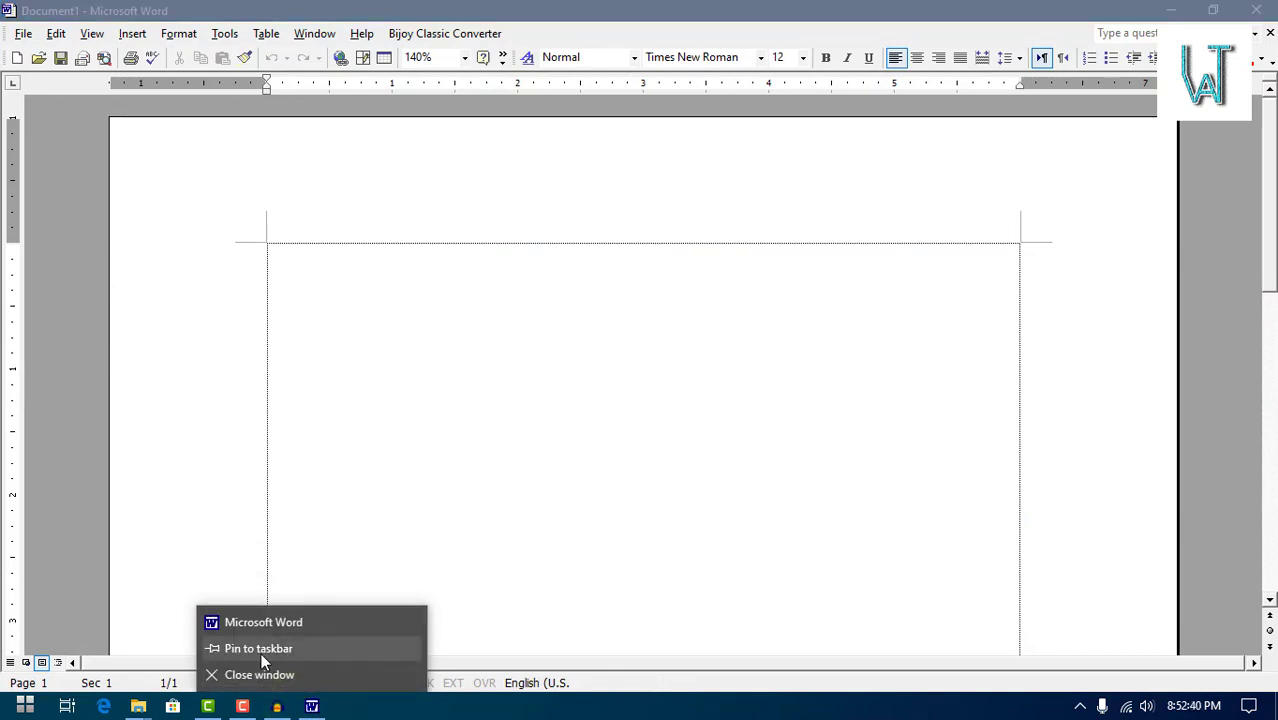
left_click(261, 653)
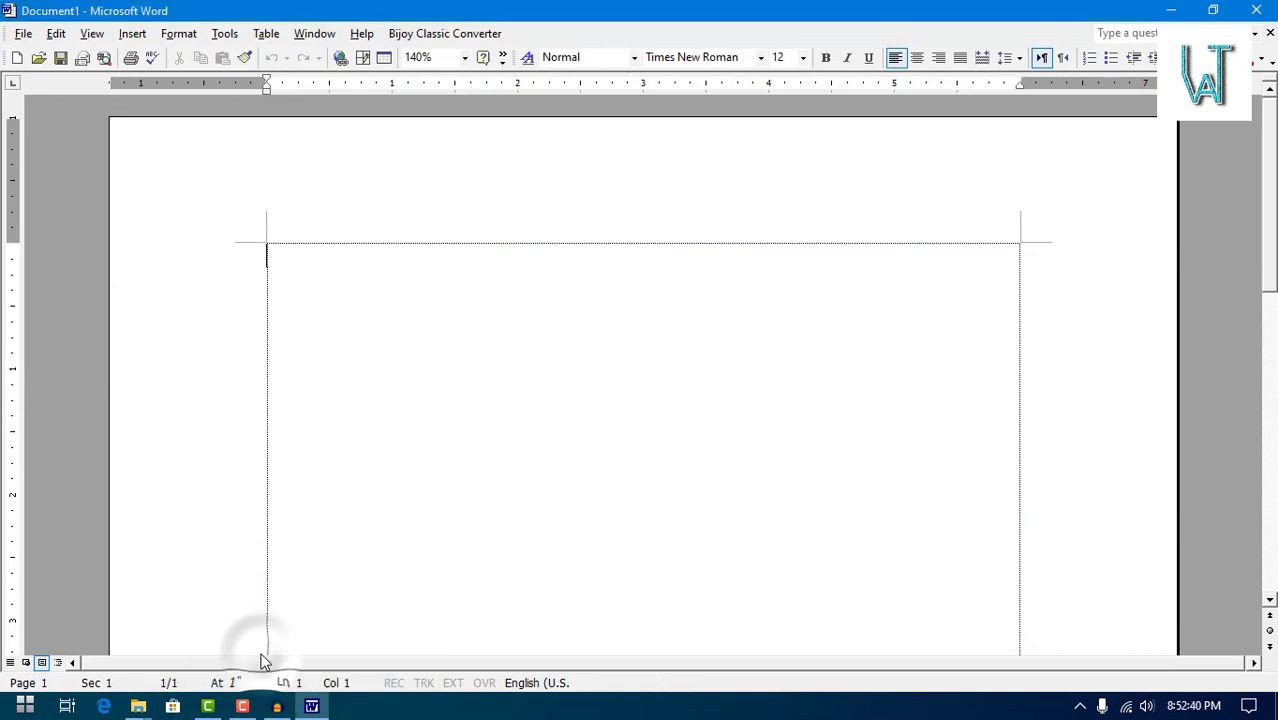
- Close Word, reopen it from the pinned taskbar icon, and close it again
left_click(1256, 10)
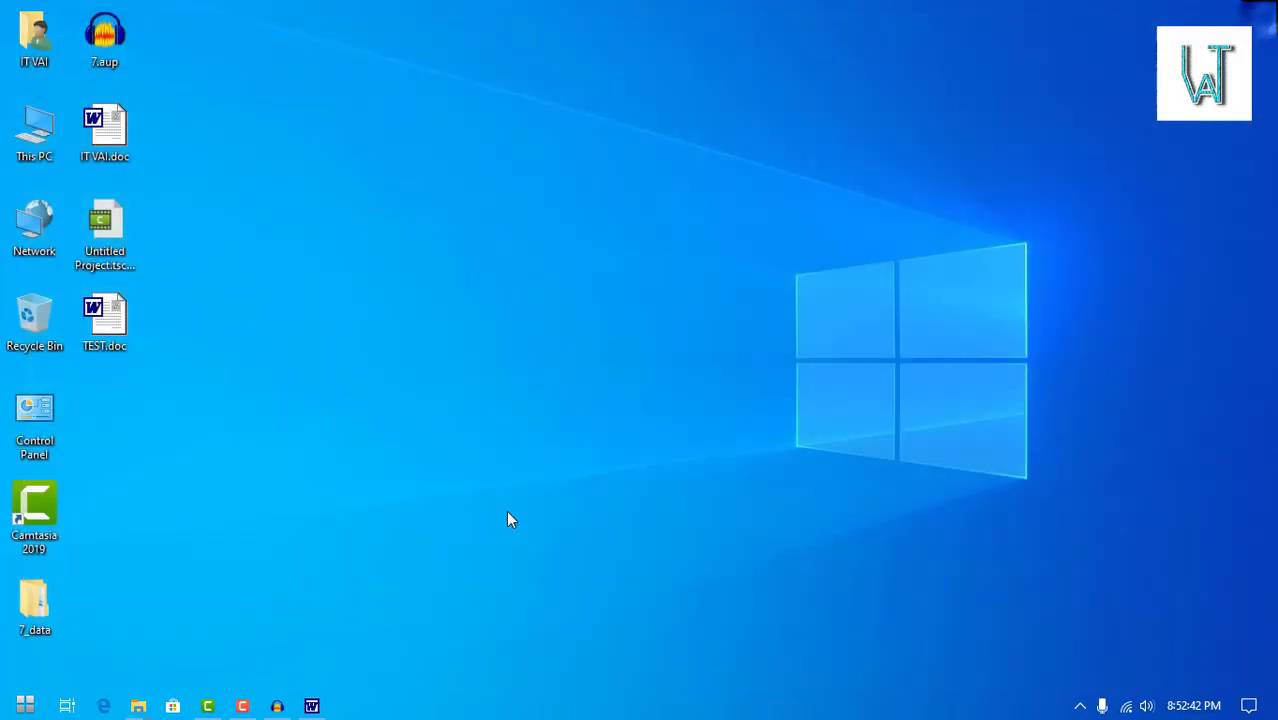
left_click(314, 706)
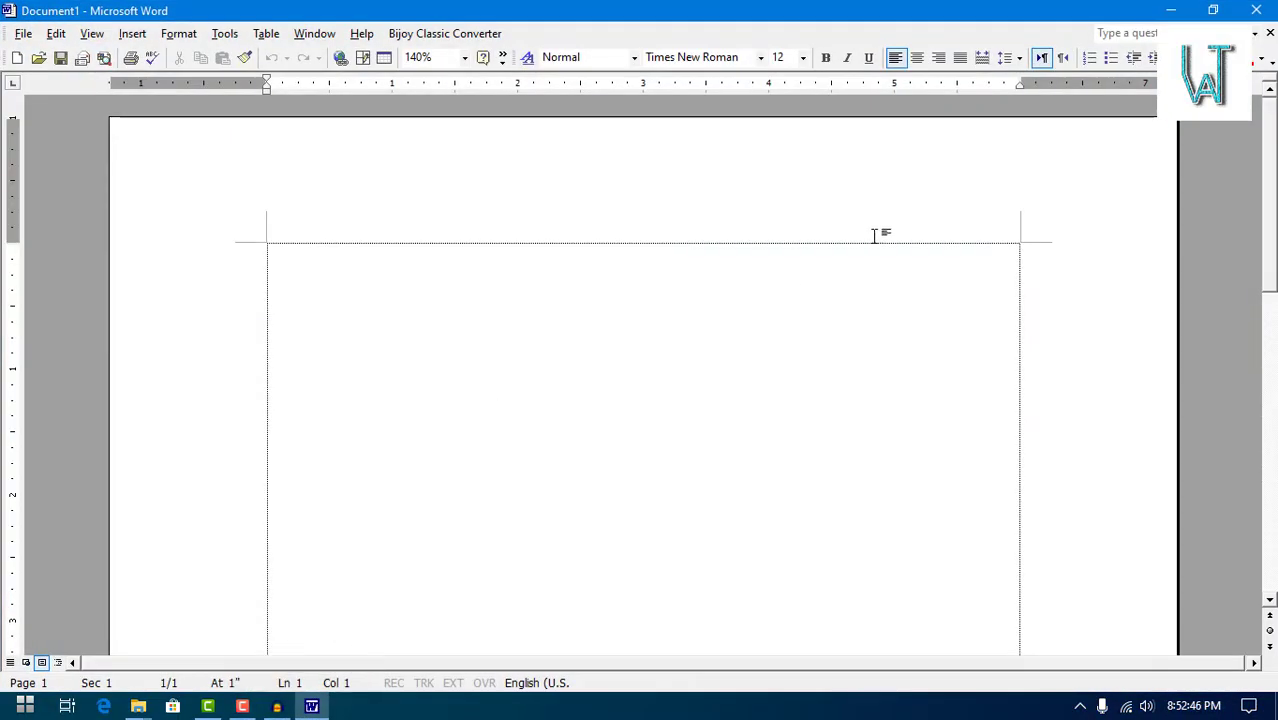
left_click(1256, 10)
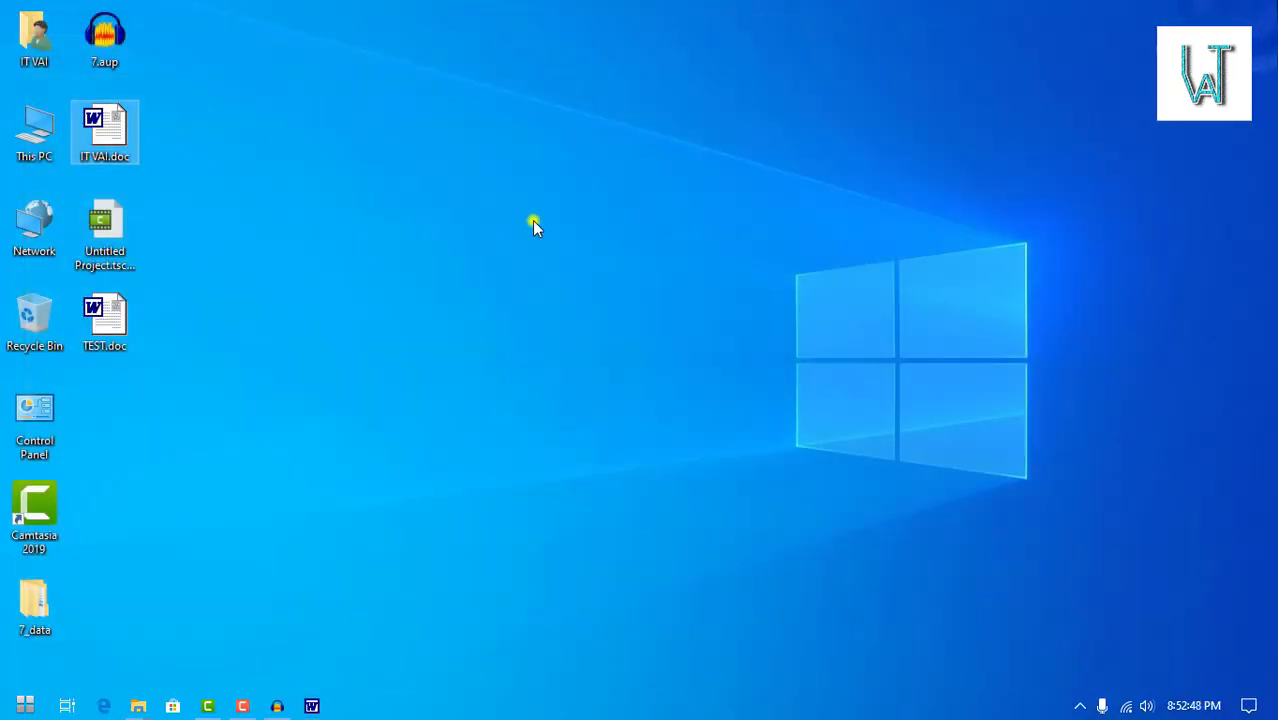
- Refresh the desktop so TEST.doc sits directly below IT VAI.doc
right_click(532, 223)
right_click(561, 276)
right_click(589, 336)
right_click(625, 394)
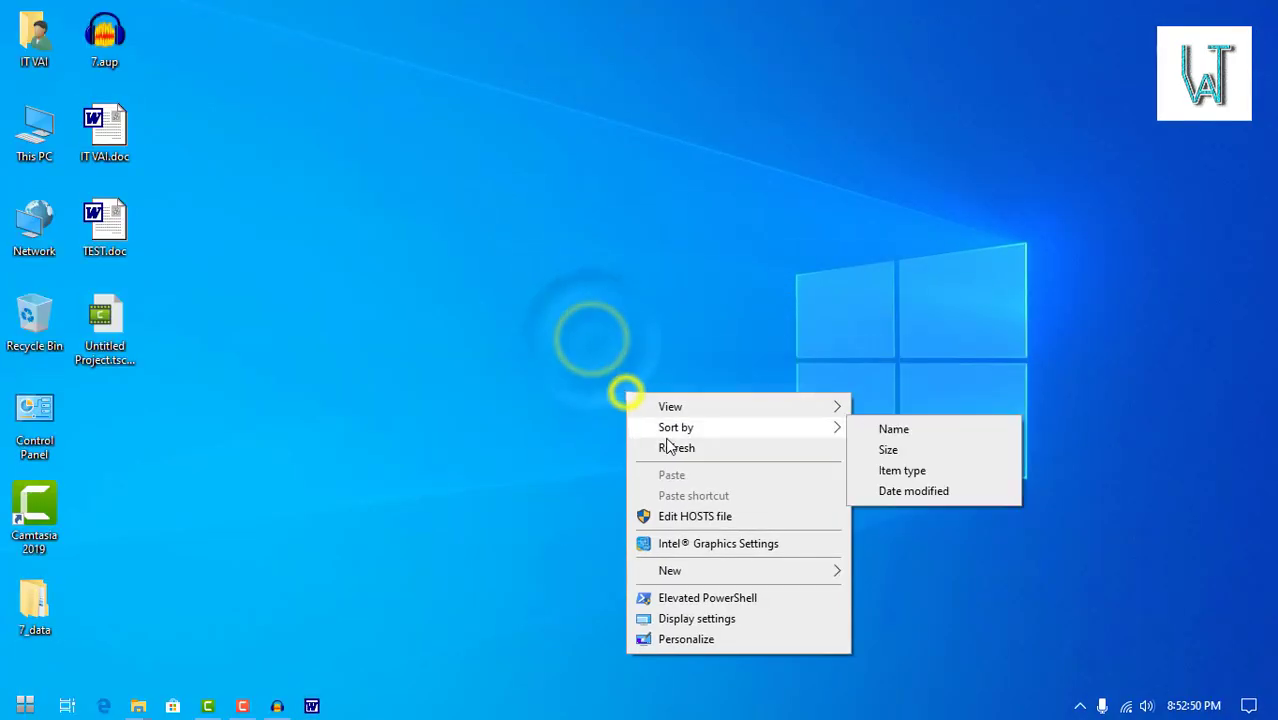
left_click(668, 447)
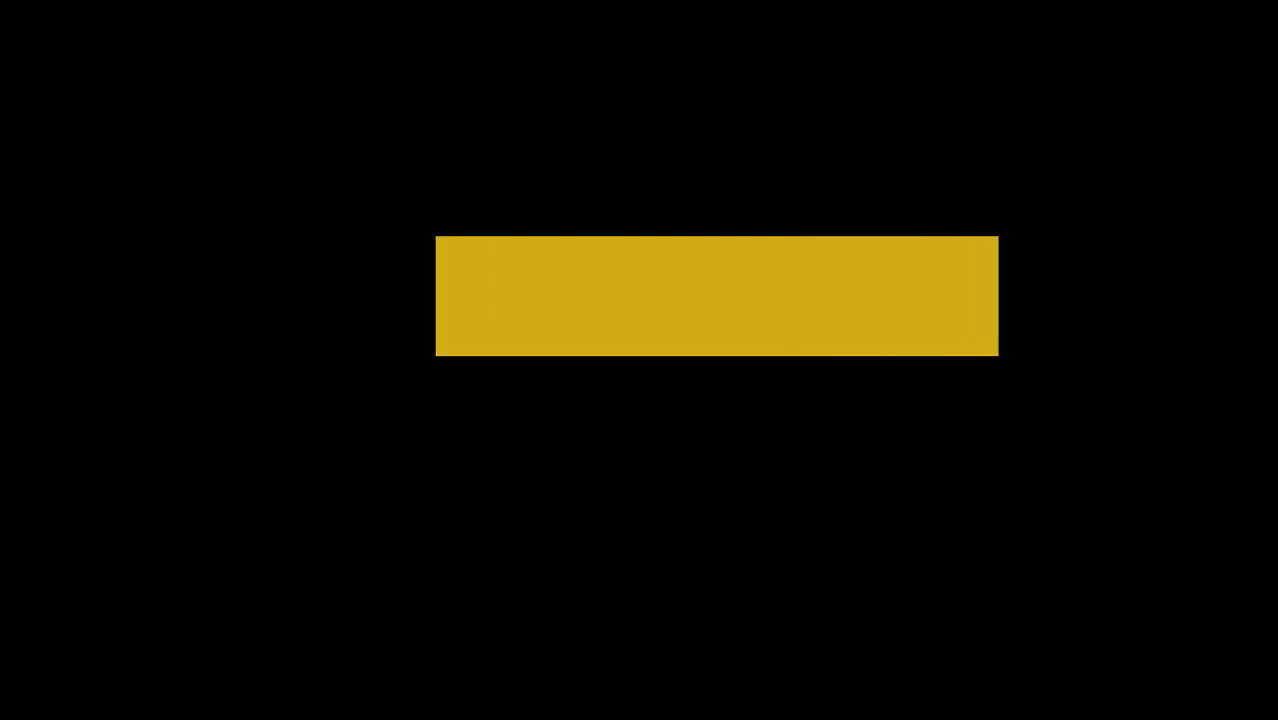